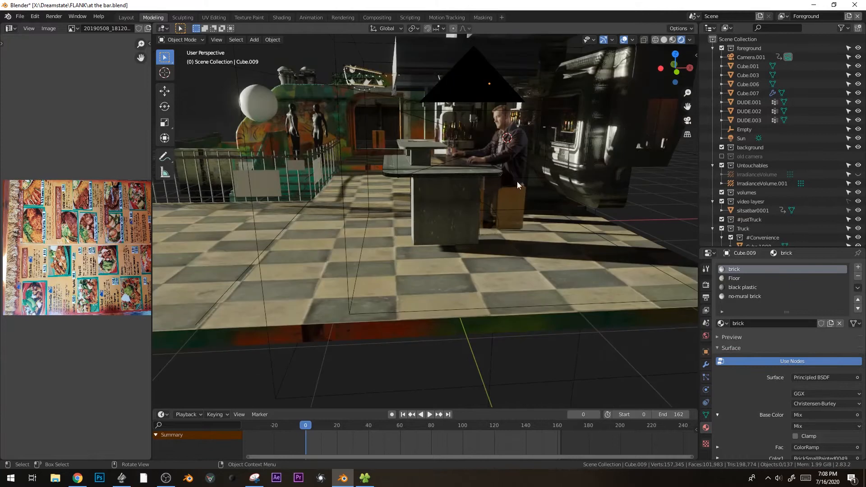
Find the food truck parked far beyond the bar set and frame its assembly in view.
{"action": "scroll", "coordinate": [574, 191], "scroll_direction": "down", "scroll_amount": 5}
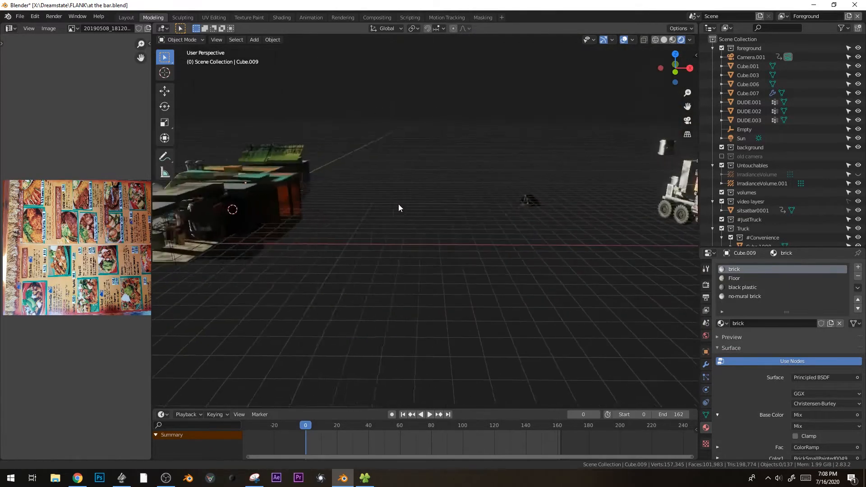
{"action": "left_click", "coordinate": [633, 224]}
{"action": "key", "text": "KP_Decimal"}
{"action": "left_click", "coordinate": [560, 250]}
{"action": "scroll", "coordinate": [561, 250], "scroll_direction": "down", "scroll_amount": 9}
{"action": "middle_click_drag", "start_coordinate": [491, 233], "coordinate": [508, 261]}
{"action": "middle_click_drag", "start_coordinate": [501, 169], "coordinate": [466, 157]}
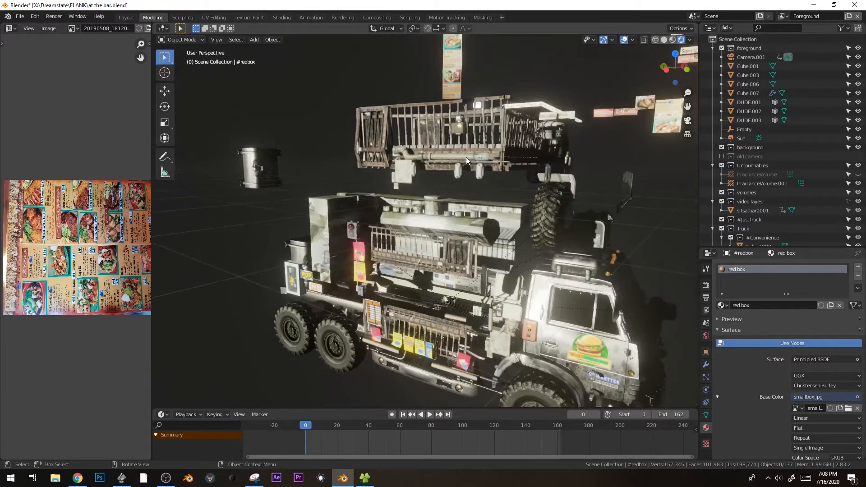
Select the roof rack assembly and the menu signs floating above the truck.
{"action": "left_click", "coordinate": [466, 157]}
{"action": "key", "text": "g"}
{"action": "right_click", "coordinate": [471, 186]}
{"action": "left_click", "coordinate": [452, 140], "text": "shift"}
{"action": "key", "text": "g"}
{"action": "right_click", "coordinate": [446, 205]}
{"action": "left_click", "coordinate": [459, 127], "text": "shift"}
{"action": "left_click", "coordinate": [450, 72], "text": "shift"}
Add the remaining floating signs and the body piece above the cab to the selection.
{"action": "middle_click_drag", "start_coordinate": [488, 176], "coordinate": [413, 137], "text": "shift"}
{"action": "scroll", "coordinate": [409, 223], "scroll_direction": "down", "scroll_amount": 4}
{"action": "scroll", "coordinate": [442, 205], "scroll_direction": "up", "scroll_amount": 4}
{"action": "mouse_move", "coordinate": [445, 209]}
{"action": "middle_mouse_down", "text": "shift"}
{"action": "mouse_move", "coordinate": [502, 198]}
{"action": "mouse_move", "coordinate": [485, 223]}
{"action": "mouse_move", "coordinate": [446, 220]}
{"action": "mouse_move", "coordinate": [446, 208]}
{"action": "middle_mouse_up", "text": "shift"}
{"action": "scroll", "coordinate": [502, 199], "scroll_direction": "down", "scroll_amount": 3}
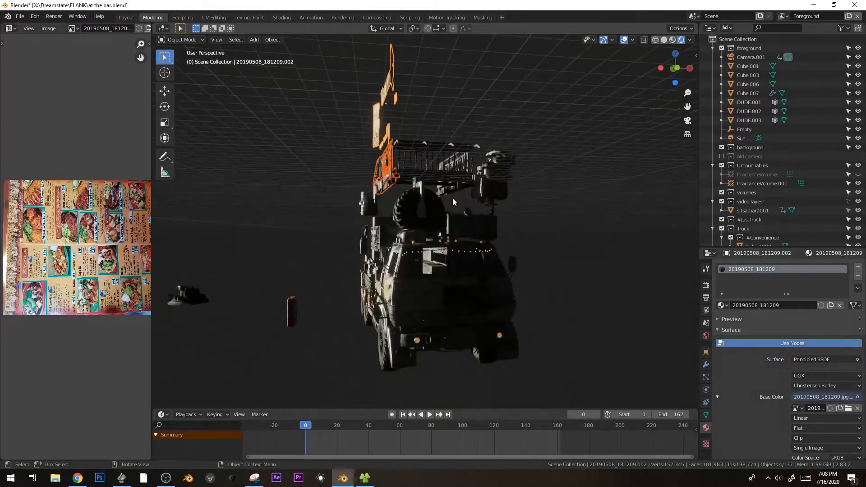
{"action": "middle_click_drag", "start_coordinate": [479, 142], "coordinate": [480, 253]}
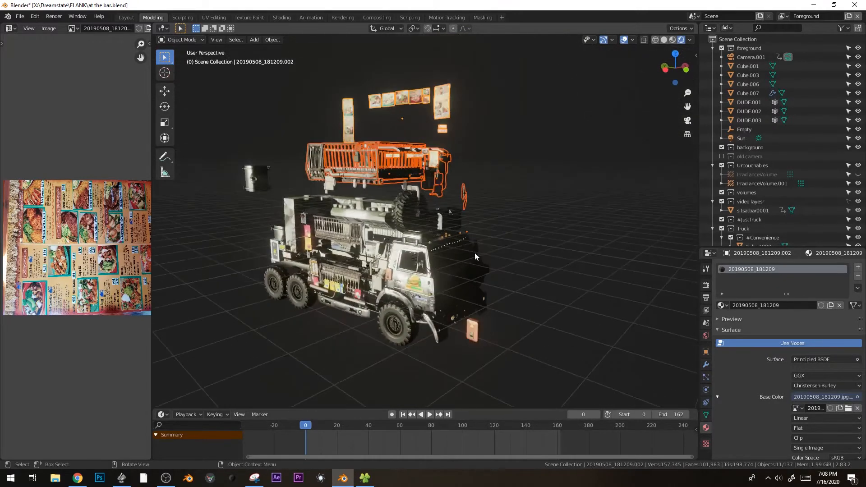
{"action": "left_click", "coordinate": [450, 223], "text": "shift"}
{"action": "key", "text": "b"}
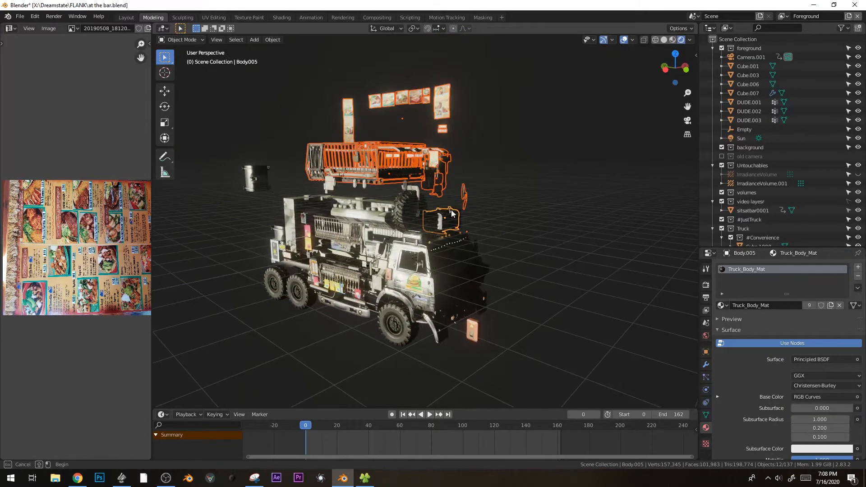
Move the selected floating parts well clear of the truck and clear their parent.
{"action": "middle_click_drag", "start_coordinate": [420, 255], "coordinate": [597, 251]}
{"action": "key", "text": "g"}
{"action": "left_click", "coordinate": [346, 190]}
{"action": "scroll", "coordinate": [408, 204], "scroll_direction": "down", "scroll_amount": 3}
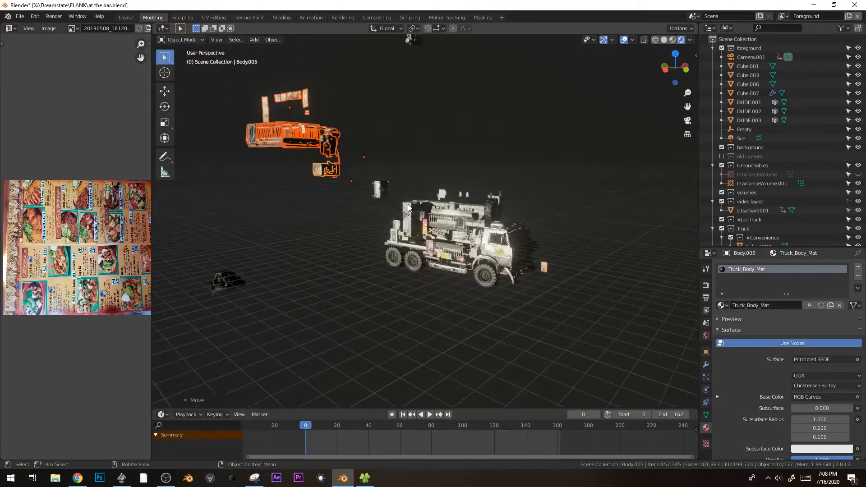
{"action": "left_click", "coordinate": [407, 212]}
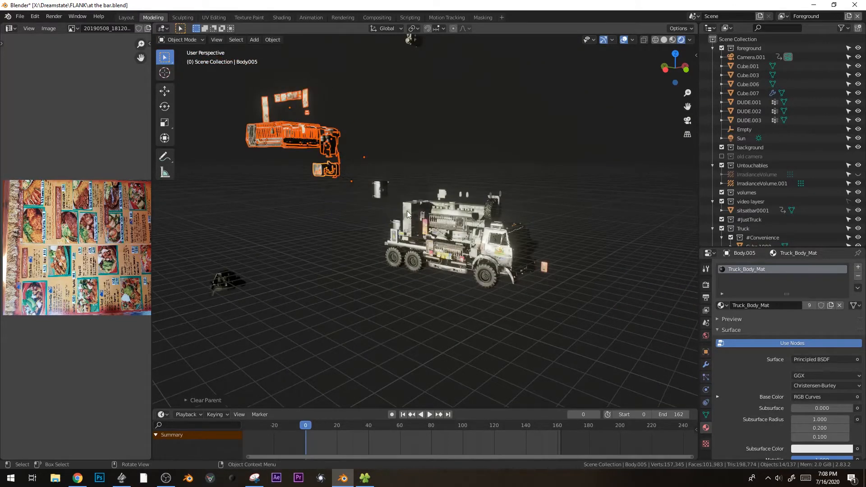
Move the dark grounded assembly and the floating white subunit next to the separated truck parts.
{"action": "left_click", "coordinate": [229, 283]}
{"action": "key", "text": "g"}
{"action": "left_click", "coordinate": [279, 188]}
{"action": "left_click", "coordinate": [324, 194]}
{"action": "left_click_drag", "start_coordinate": [379, 157], "coordinate": [361, 209], "text": "shift"}
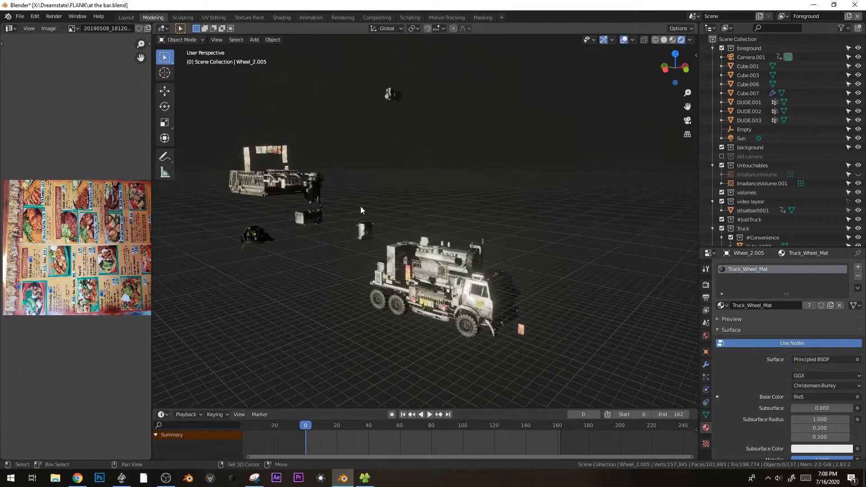
{"action": "left_click", "coordinate": [392, 95]}
{"action": "key", "text": "r"}
{"action": "key", "text": "z"}
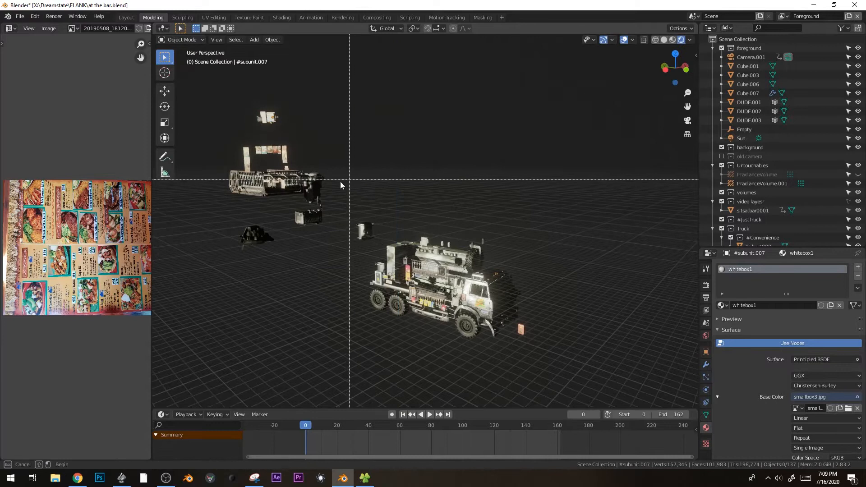
Box-select the remaining truck and delete it.
{"action": "left_click_drag", "start_coordinate": [340, 181], "coordinate": [597, 389]}
{"action": "left_click", "coordinate": [494, 213]}
{"action": "middle_click_drag", "start_coordinate": [495, 213], "coordinate": [378, 141]}
Select all the kept parts, rotate them slightly and move them closer to the bar set in the top view.
{"action": "key", "text": "b"}
{"action": "left_click_drag", "start_coordinate": [360, 92], "coordinate": [476, 190]}
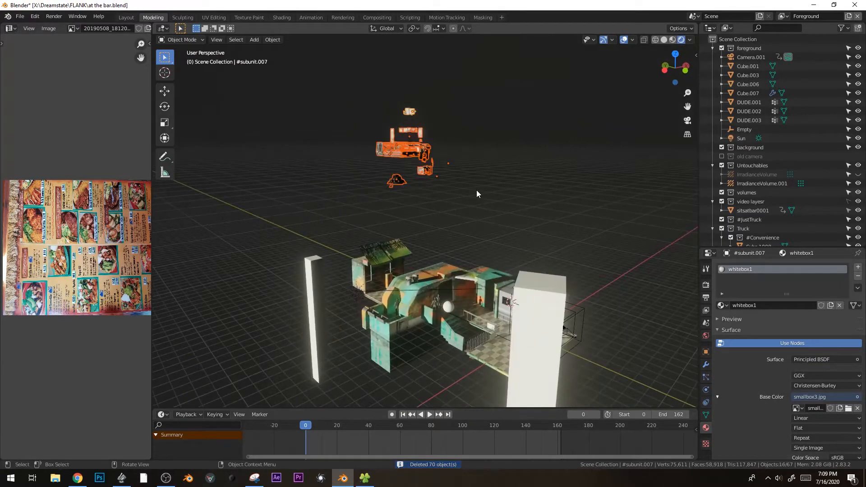
{"action": "key", "text": "KP_7"}
{"action": "scroll", "coordinate": [477, 190], "scroll_direction": "down", "scroll_amount": 5}
{"action": "scroll", "coordinate": [467, 189], "scroll_direction": "up", "scroll_amount": 5}
{"action": "key", "text": "r"}
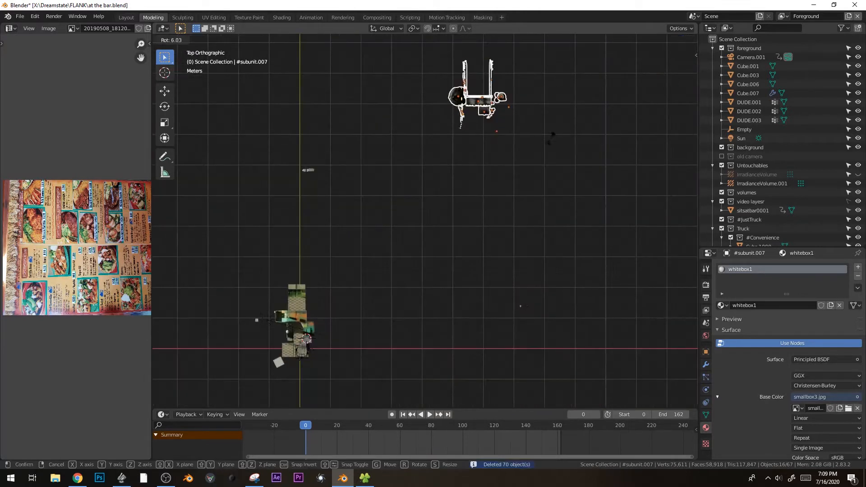
{"action": "left_click", "coordinate": [553, 140]}
{"action": "key", "text": "g"}
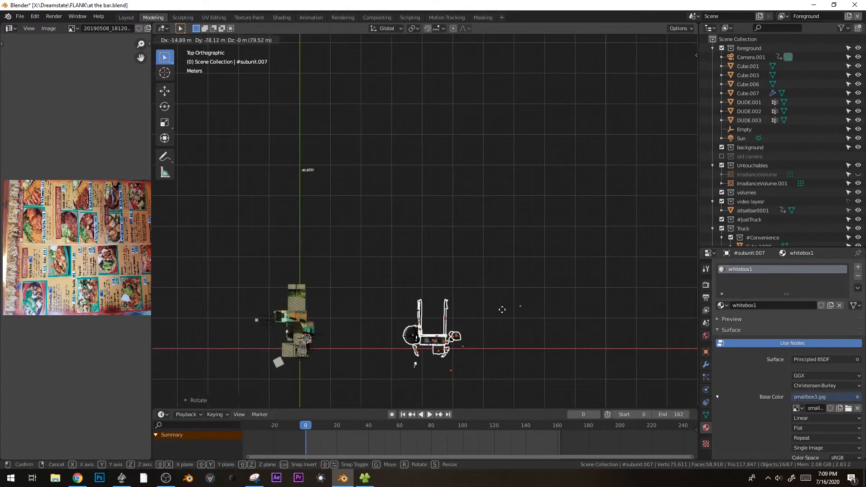
{"action": "left_click", "coordinate": [498, 319]}
Move the lone distant object from beyond the set to the kept parts in the top view.
{"action": "middle_click_drag", "start_coordinate": [381, 222], "coordinate": [486, 149], "text": "shift"}
{"action": "left_click", "coordinate": [411, 99]}
{"action": "middle_click_drag", "start_coordinate": [557, 221], "coordinate": [532, 160]}
{"action": "scroll", "coordinate": [532, 159], "scroll_direction": "down", "scroll_amount": 4}
{"action": "key", "text": "KP_7"}
{"action": "key", "text": "g"}
{"action": "left_click", "coordinate": [499, 234]}
Lower the relocated object along the Z axis to the level of the kept parts.
{"action": "key", "text": "KP_Decimal"}
{"action": "middle_click_drag", "start_coordinate": [499, 233], "coordinate": [476, 284]}
{"action": "scroll", "coordinate": [476, 285], "scroll_direction": "down", "scroll_amount": 8}
{"action": "middle_click_drag", "start_coordinate": [467, 207], "coordinate": [473, 173], "text": "shift"}
{"action": "key", "text": "g"}
{"action": "key", "text": "z"}
{"action": "left_click", "coordinate": [460, 291]}
Box-select the stray leftover objects around Cube.1005 and delete them.
{"action": "middle_click_drag", "start_coordinate": [460, 289], "coordinate": [470, 215], "text": "shift"}
{"action": "left_click", "coordinate": [485, 352]}
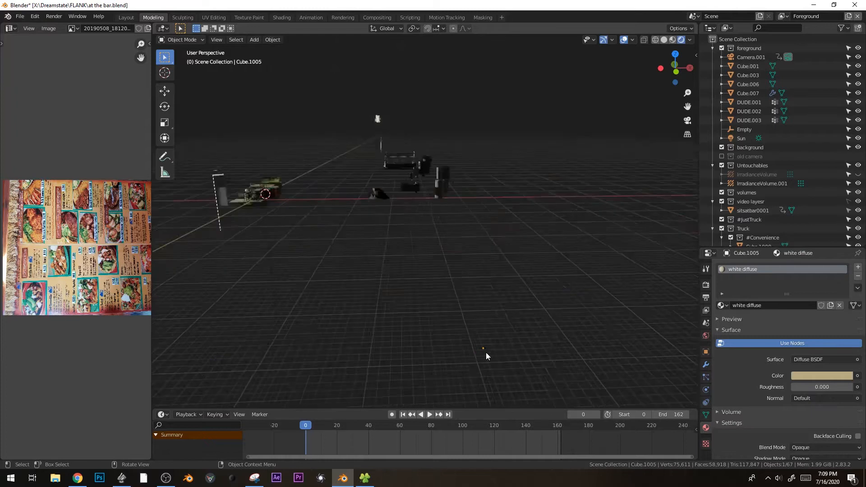
{"action": "key", "text": "KP_Decimal"}
{"action": "middle_click_drag", "start_coordinate": [487, 337], "coordinate": [505, 271]}
{"action": "scroll", "coordinate": [505, 269], "scroll_direction": "down", "scroll_amount": 2}
{"action": "key", "text": "b"}
{"action": "left_click_drag", "start_coordinate": [554, 149], "coordinate": [344, 277]}
{"action": "middle_click_drag", "start_coordinate": [356, 276], "coordinate": [388, 140]}
{"action": "key", "text": "Delete"}
Move the kept parts to a new collection named "Random Stuff I wanted to keep for sentimental reasons".
{"action": "key", "text": "b"}
{"action": "left_click_drag", "start_coordinate": [387, 139], "coordinate": [505, 292]}
{"action": "middle_click_drag", "start_coordinate": [505, 292], "coordinate": [518, 294]}
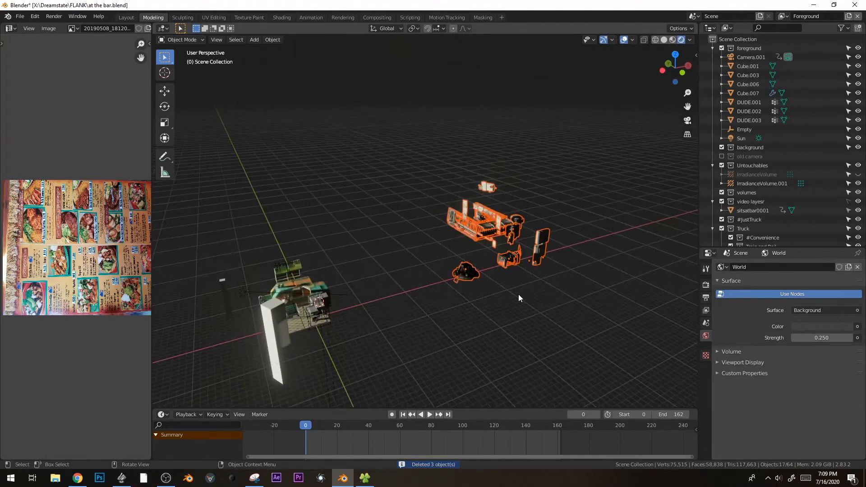
{"action": "key", "text": "m"}
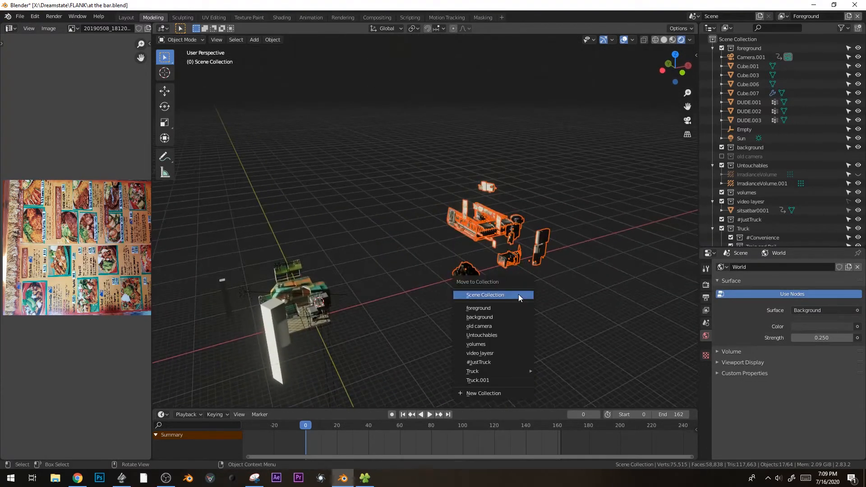
{"action": "left_click", "coordinate": [489, 393]}
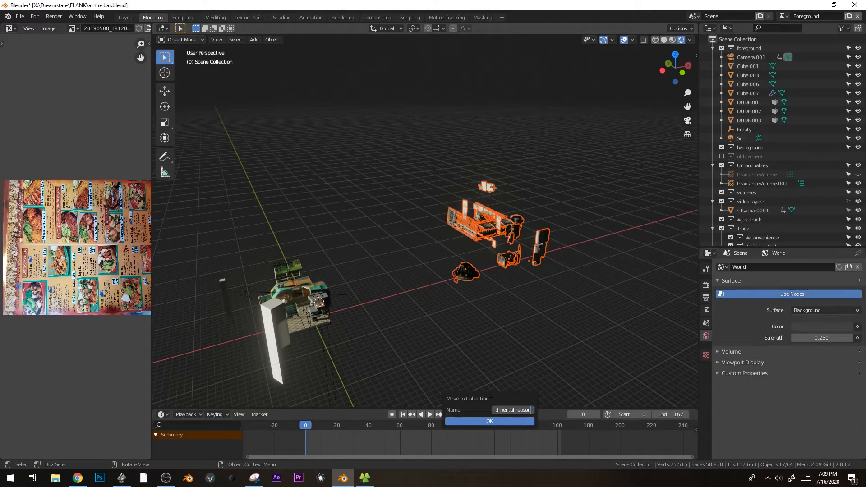
{"action": "left_click", "coordinate": [491, 420]}
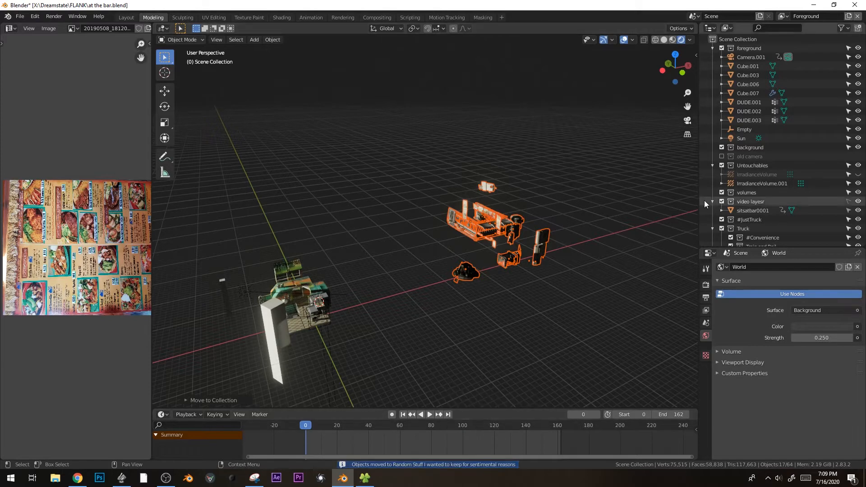
Collapse the expanded collections and exclude the collection of sentimental leftovers from the view layer.
{"action": "left_click", "coordinate": [712, 48]}
{"action": "left_click", "coordinate": [713, 75]}
{"action": "left_click", "coordinate": [713, 92]}
{"action": "left_click", "coordinate": [711, 111]}
{"action": "left_click", "coordinate": [711, 129]}
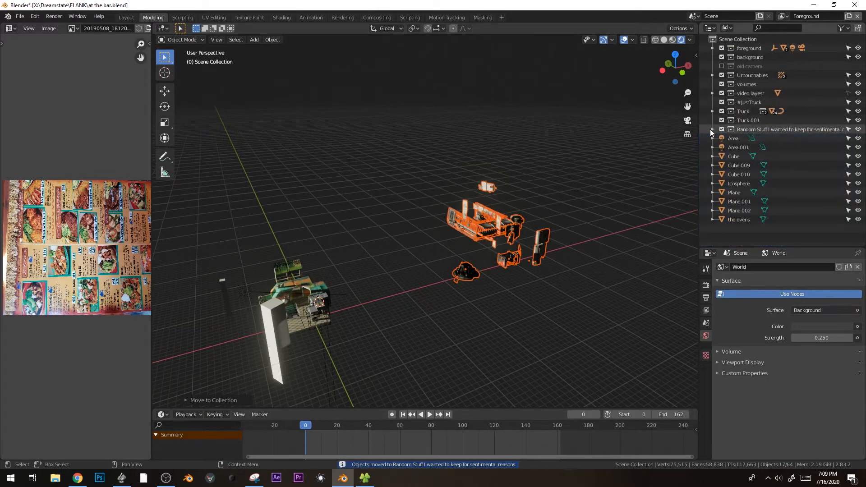
{"action": "left_click", "coordinate": [722, 129]}
Look at the scene through the camera and play the animation.
{"action": "middle_click_drag", "start_coordinate": [332, 276], "coordinate": [452, 266]}
{"action": "key", "text": "KP_0"}
{"action": "key", "text": "space"}
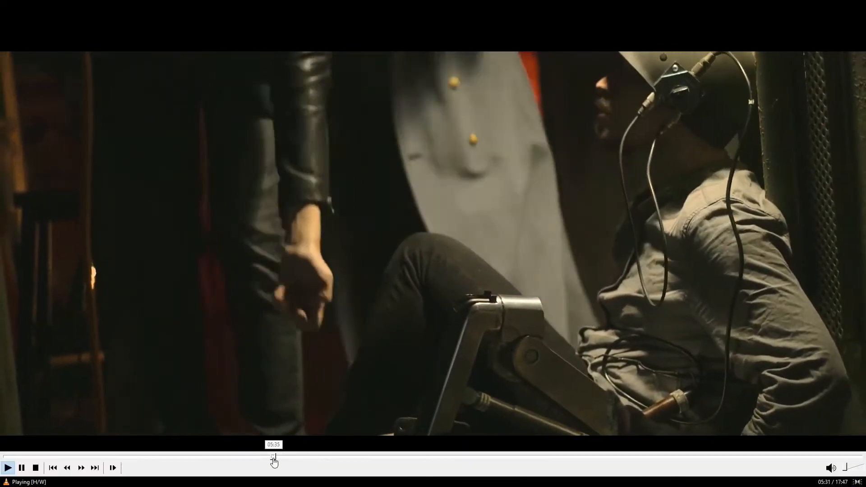
Examine the reference video JosMarket7.mp4 up to the floating white machine shot at 05:57, then leave full screen.
{"action": "left_click", "coordinate": [275, 457]}
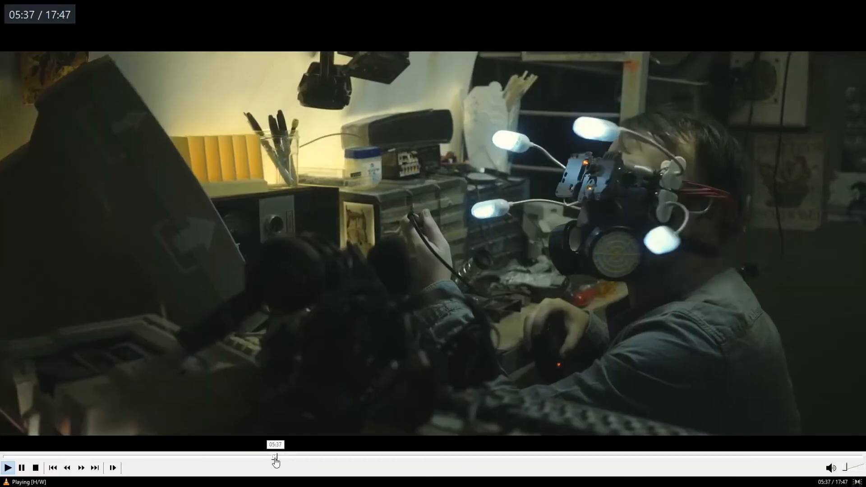
{"action": "left_click_drag", "start_coordinate": [276, 459], "coordinate": [283, 458]}
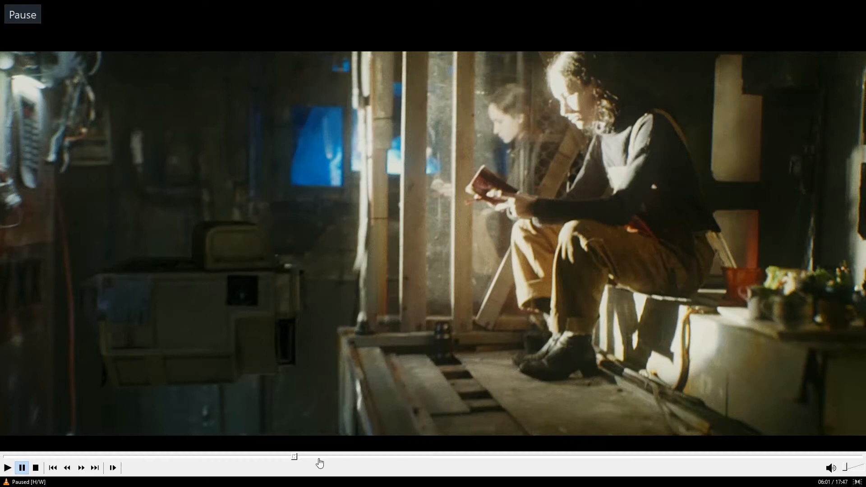
{"action": "left_click_drag", "start_coordinate": [280, 459], "coordinate": [282, 459]}
{"action": "left_click", "coordinate": [292, 459]}
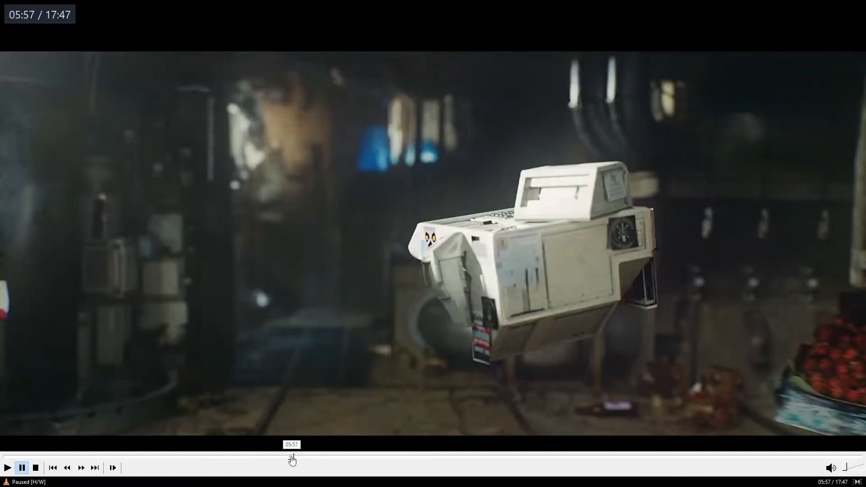
{"action": "double_click", "coordinate": [458, 254]}
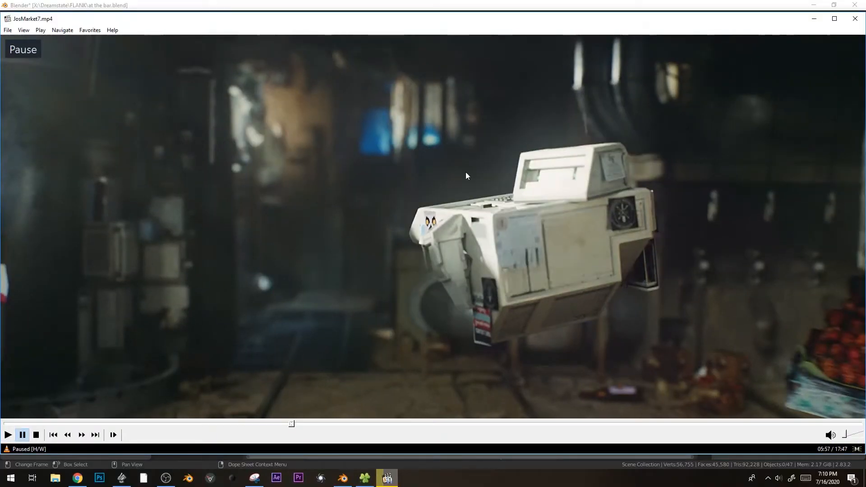
{"action": "left_click_drag", "start_coordinate": [458, 13], "coordinate": [473, 209]}
Switch back to Blender, scrub the timeline and select the scene camera Camera.001.
{"action": "left_click", "coordinate": [451, 5]}
{"action": "middle_click_drag", "start_coordinate": [402, 299], "coordinate": [455, 289]}
{"action": "scroll", "coordinate": [454, 288], "scroll_direction": "up", "scroll_amount": 5}
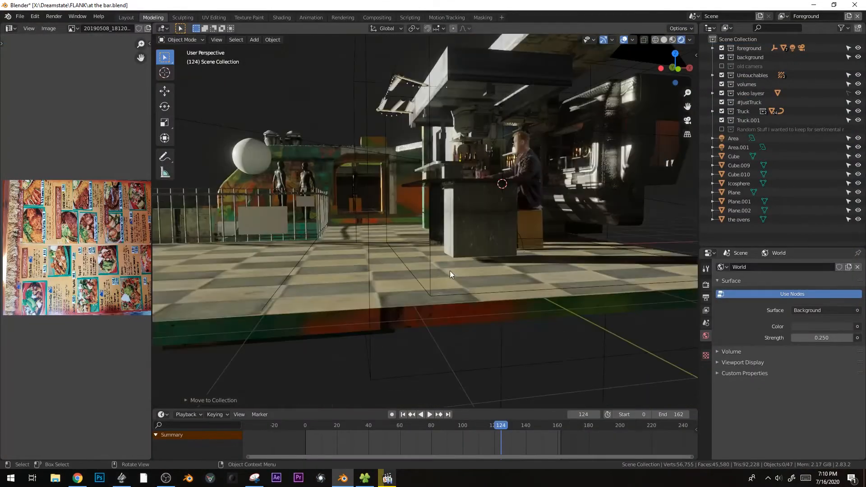
{"action": "left_click_drag", "start_coordinate": [456, 425], "coordinate": [357, 405]}
{"action": "left_click", "coordinate": [567, 113]}
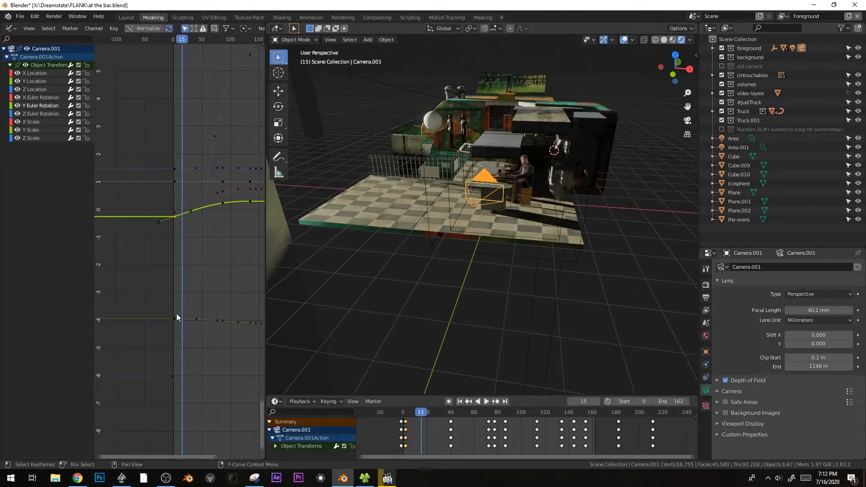
Duplicate the camera's starting Y Location keyframe and reshape the curve so it dips to about -6 at frame 0.
{"action": "left_click", "coordinate": [176, 318]}
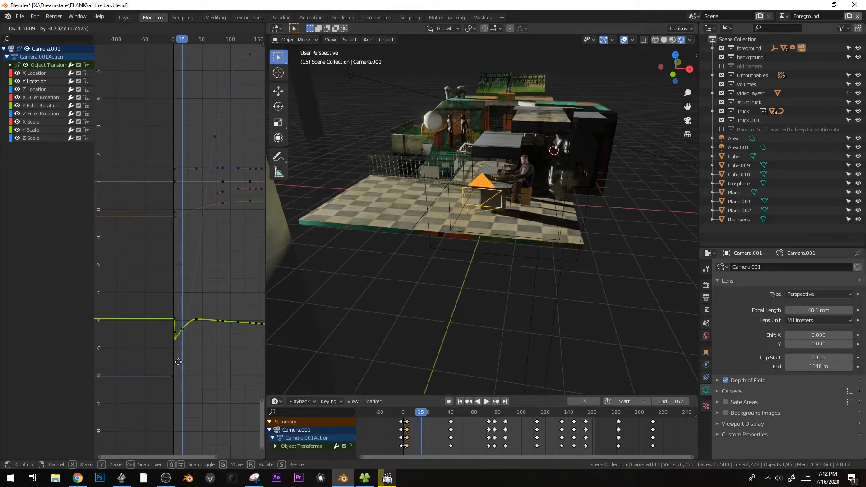
{"action": "key", "text": "shift+d"}
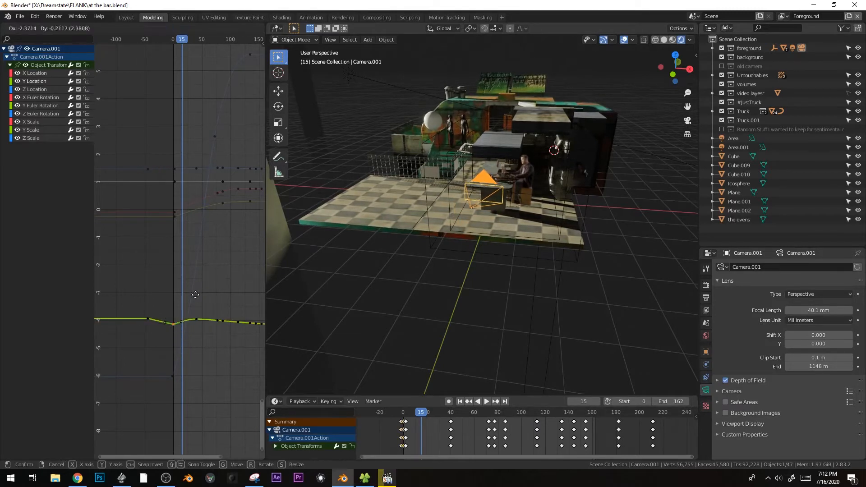
{"action": "left_click", "coordinate": [180, 353]}
{"action": "key", "text": "g"}
{"action": "right_click", "coordinate": [188, 333]}
{"action": "middle_click_drag", "start_coordinate": [219, 272], "coordinate": [240, 290], "text": "ctrl"}
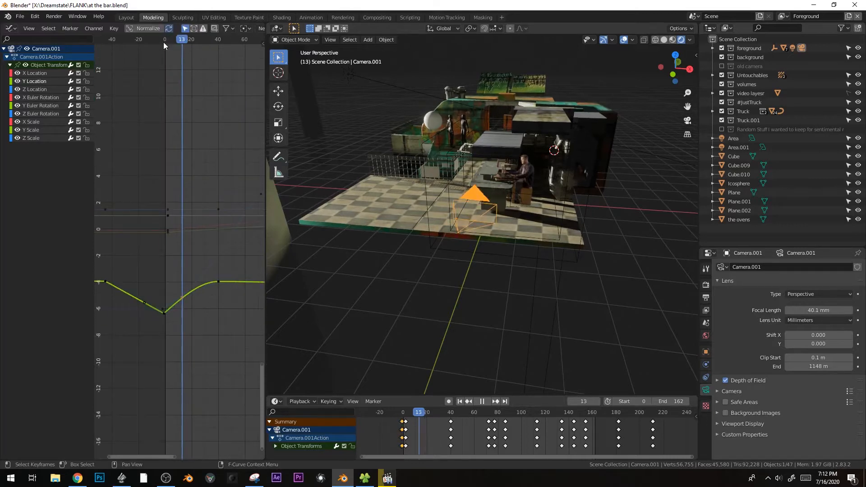
Lower the frame 0 Y Location keyframe to about -7.6 in camera view and play the move.
{"action": "key", "text": "KP_0"}
{"action": "left_click", "coordinate": [164, 313]}
{"action": "left_click", "coordinate": [164, 315]}
{"action": "key", "text": "g"}
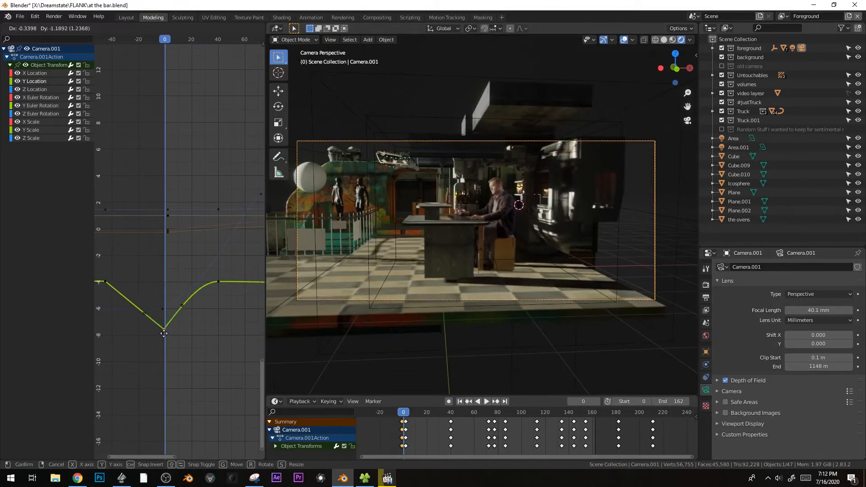
{"action": "left_click", "coordinate": [163, 334]}
{"action": "key", "text": "space"}
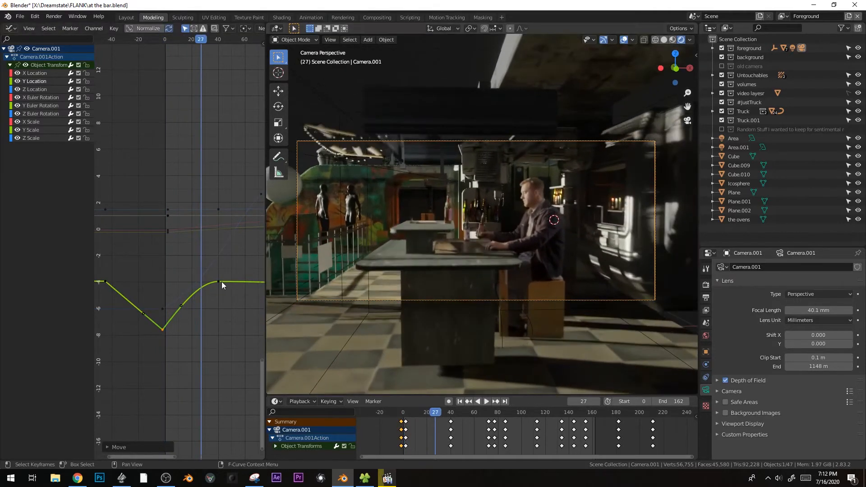
Delete the intermediate camera Y Location keyframes between frame 0 and about frame 113.
{"action": "scroll", "coordinate": [225, 315], "scroll_direction": "down", "scroll_amount": 4}
{"action": "middle_click_drag", "start_coordinate": [225, 315], "coordinate": [178, 320]}
{"action": "key", "text": "x"}
{"action": "left_click", "coordinate": [178, 320]}
{"action": "left_click", "coordinate": [197, 278]}
{"action": "key", "text": "x"}
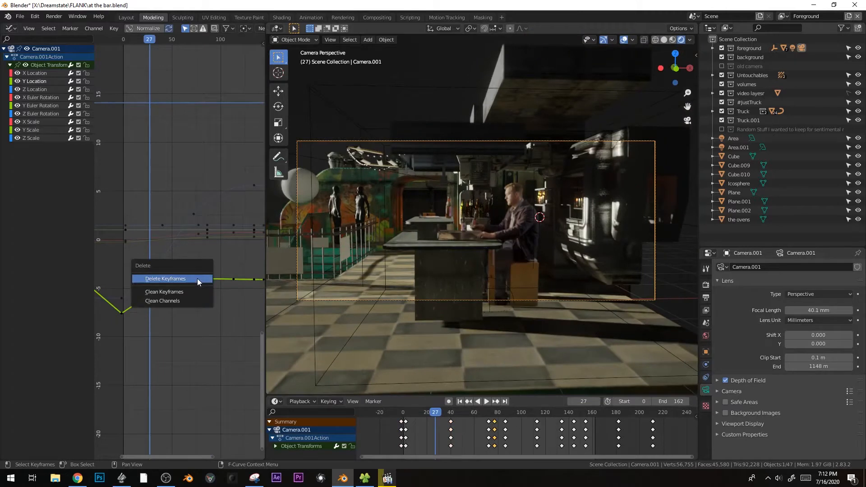
{"action": "left_click", "coordinate": [197, 278]}
{"action": "left_click", "coordinate": [207, 280]}
{"action": "key", "text": "x"}
{"action": "left_click", "coordinate": [223, 331]}
Scale down the handles of the Y Location keyframe near frame 113 and play the animation.
{"action": "left_click", "coordinate": [234, 280]}
{"action": "key", "text": "s"}
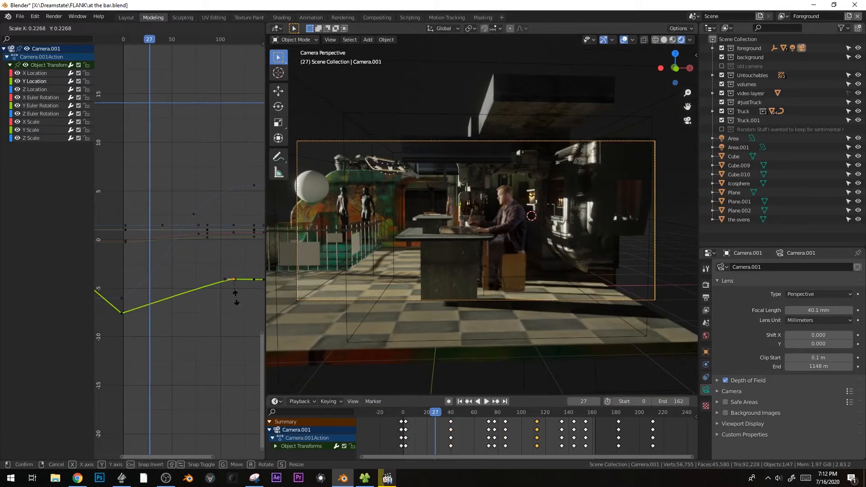
{"action": "left_click", "coordinate": [236, 298]}
{"action": "key", "text": "space"}
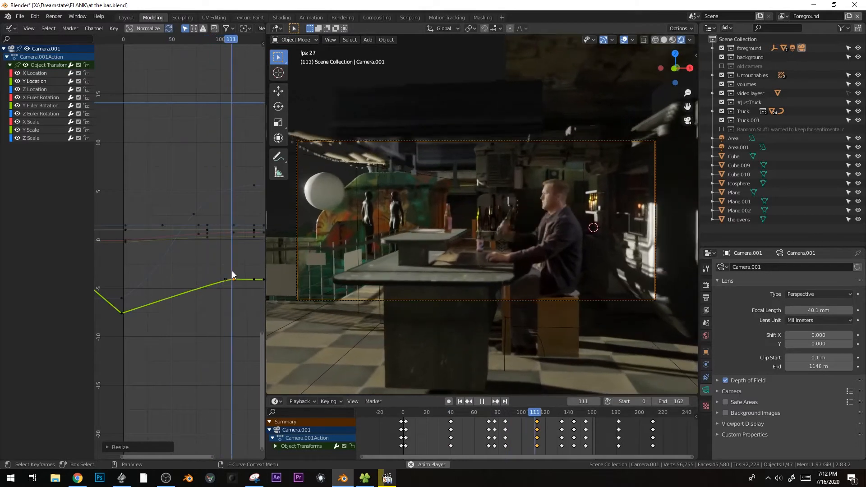
Delete the Y Location keyframe near frame 113 and play back the smoothed camera push-in.
{"action": "key", "text": "space"}
{"action": "key", "text": "Delete"}
{"action": "key", "text": "space"}
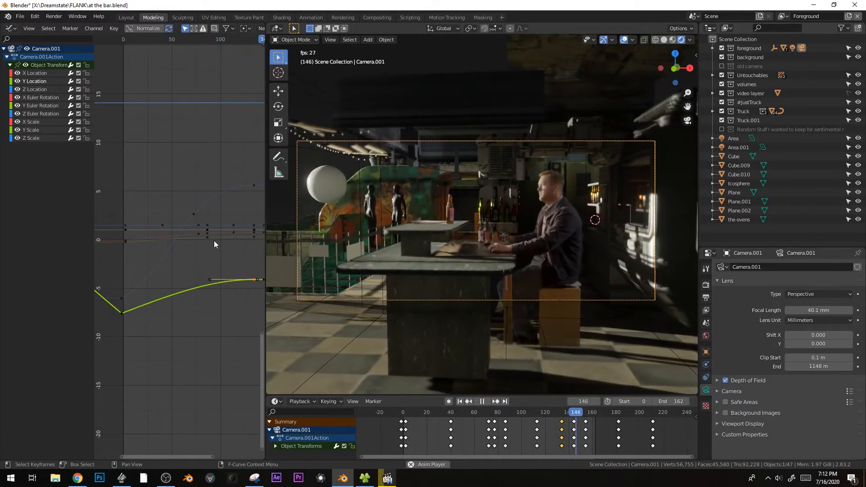
{"action": "key", "text": "space"}
{"action": "middle_click_drag", "start_coordinate": [221, 212], "coordinate": [210, 219], "text": "ctrl"}
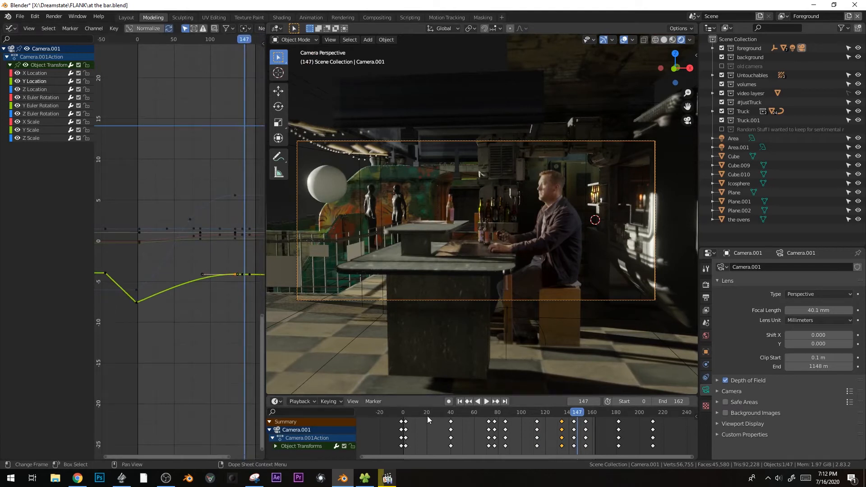
Return to frame 0, add a cube mesh, and move it in top view towards the area in front of the truck.
{"action": "key", "text": "shift+Left"}
{"action": "key", "text": "shift+a"}
{"action": "mouse_move", "coordinate": [497, 112]}
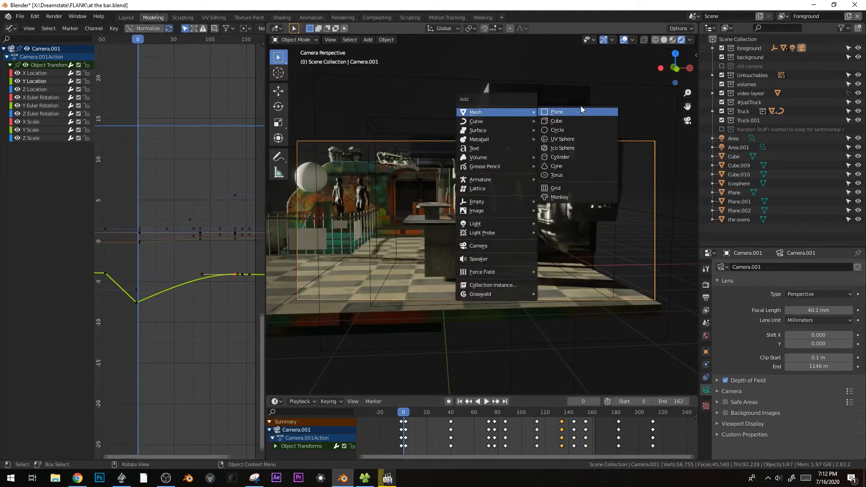
{"action": "left_click", "coordinate": [583, 117]}
{"action": "key", "text": "KP_7"}
{"action": "key", "text": "g"}
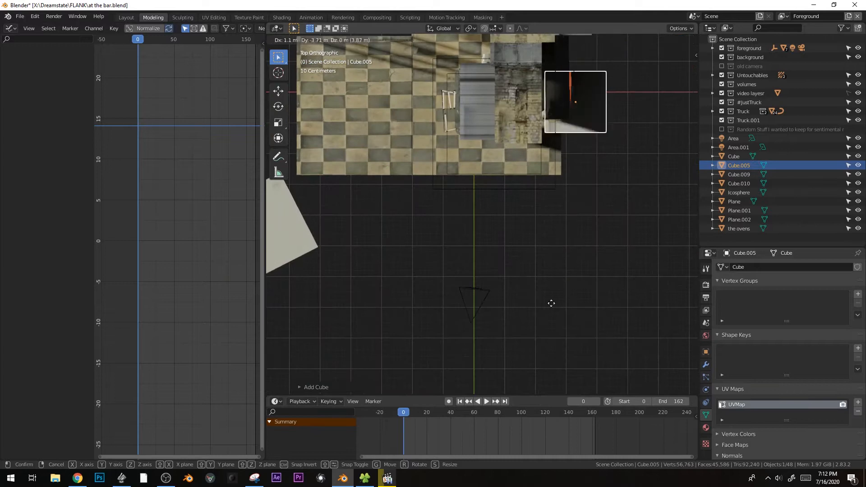
{"action": "left_click", "coordinate": [524, 55]}
Enlarge the cube, place it beside the camera just past the floor's front edge, and stretch it along Y into a wall block.
{"action": "key", "text": "s"}
{"action": "left_click", "coordinate": [576, 165]}
{"action": "key", "text": "g"}
{"action": "left_click", "coordinate": [597, 207]}
{"action": "key", "text": "s"}
{"action": "key", "text": "y"}
{"action": "left_click", "coordinate": [603, 198]}
Duplicate the wall block within its mesh and move the copy along X to the opposite side of the camera.
{"action": "key", "text": "Tab"}
{"action": "key", "text": "shift+d"}
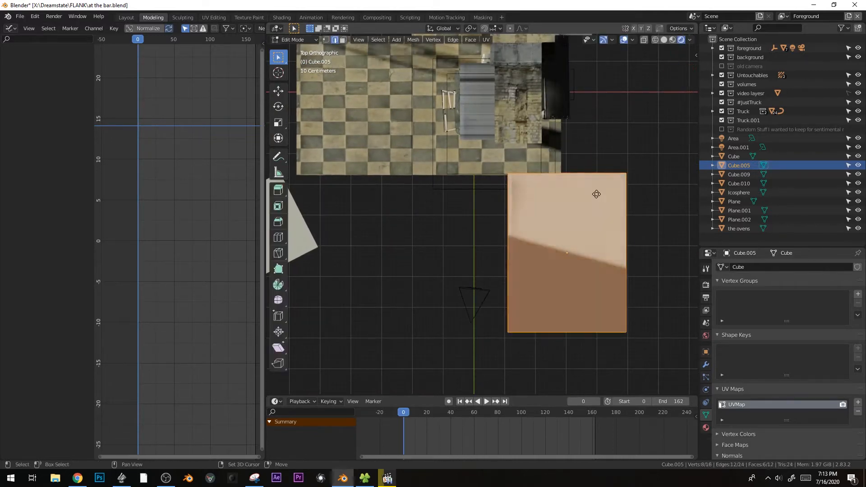
{"action": "key", "text": "x"}
{"action": "left_click", "coordinate": [416, 212]}
Duplicate the two large checkered floor faces of Cube.009 and resize the copy along Y to floor the area between the wall blocks.
{"action": "middle_click_drag", "start_coordinate": [504, 234], "coordinate": [454, 127]}
{"action": "key", "text": "Tab"}
{"action": "left_click", "coordinate": [448, 105]}
{"action": "key", "text": "Tab"}
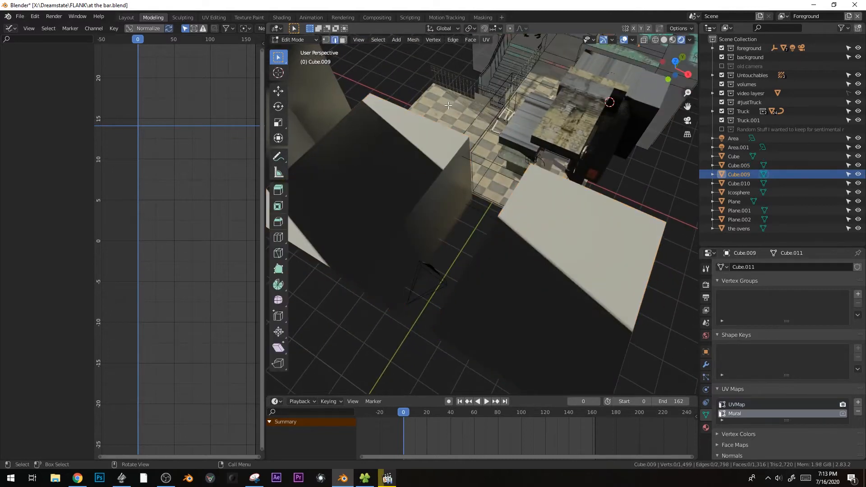
{"action": "key", "text": "KP_7"}
{"action": "scroll", "coordinate": [396, 106], "scroll_direction": "down", "scroll_amount": 2}
{"action": "key", "text": "3"}
{"action": "left_click", "coordinate": [397, 110]}
{"action": "left_click", "coordinate": [450, 103], "text": "shift"}
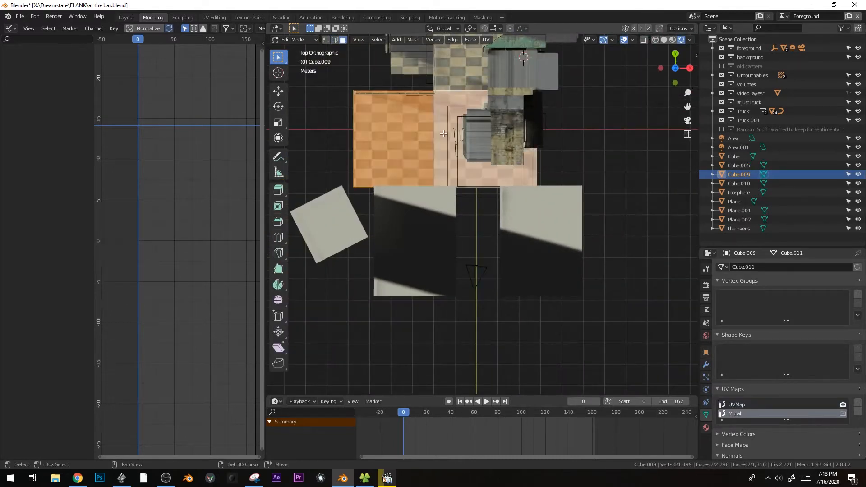
{"action": "key", "text": "shift+d"}
{"action": "key", "text": "s"}
{"action": "key", "text": "y"}
{"action": "left_click", "coordinate": [576, 168]}
Adjust the height of the duplicated floor faces along Z and leave Edit Mode.
{"action": "middle_click_drag", "start_coordinate": [577, 203], "coordinate": [564, 170]}
{"action": "key", "text": "g"}
{"action": "key", "text": "z"}
{"action": "left_click", "coordinate": [550, 174]}
{"action": "key", "text": "Tab"}
Add a horizontal loop cut near the top of the left wall block and fatten its upper band outward into a ledge.
{"action": "left_click", "coordinate": [422, 214]}
{"action": "key", "text": "Tab"}
{"action": "middle_click_drag", "start_coordinate": [440, 207], "coordinate": [430, 198]}
{"action": "key", "text": "ctrl+r"}
{"action": "left_click", "coordinate": [429, 199]}
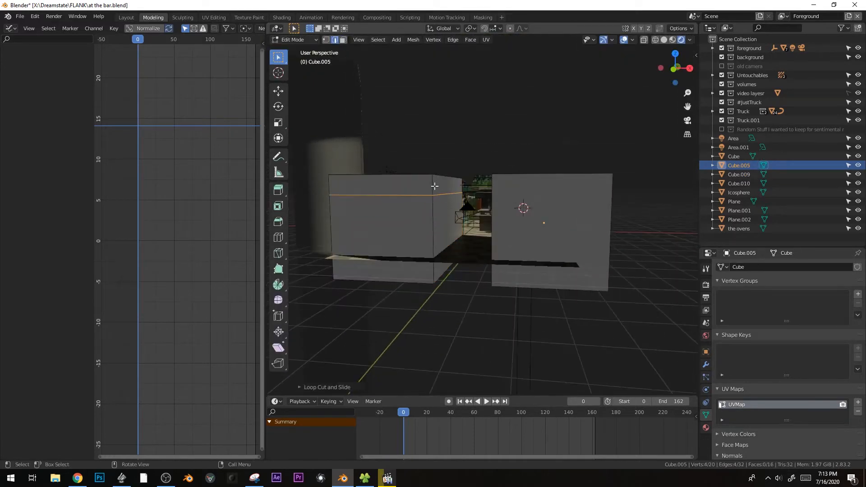
{"action": "scroll", "coordinate": [498, 187], "scroll_direction": "up", "scroll_amount": 3}
{"action": "left_click", "coordinate": [501, 197]}
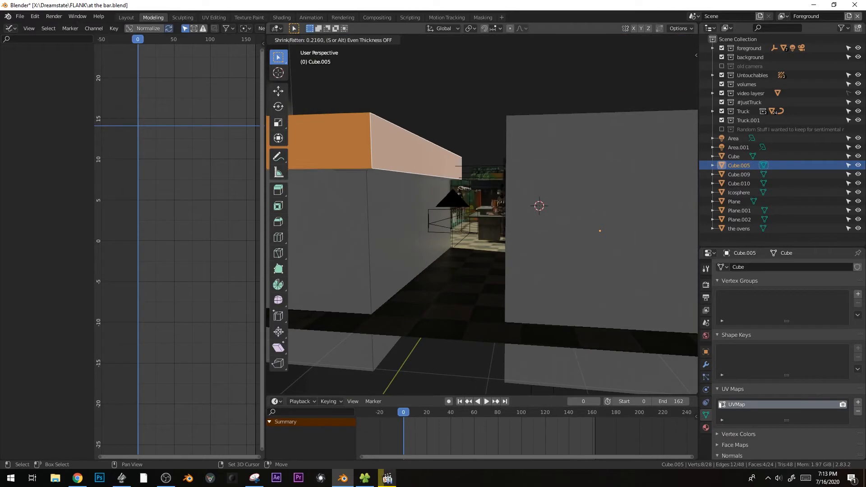
Duplicate the left block's top face over the corridor, resize it along Y, and extrude it into a ceiling slab.
{"action": "middle_click_drag", "start_coordinate": [504, 188], "coordinate": [420, 177]}
{"action": "left_click", "coordinate": [410, 173]}
{"action": "key", "text": "KP_7"}
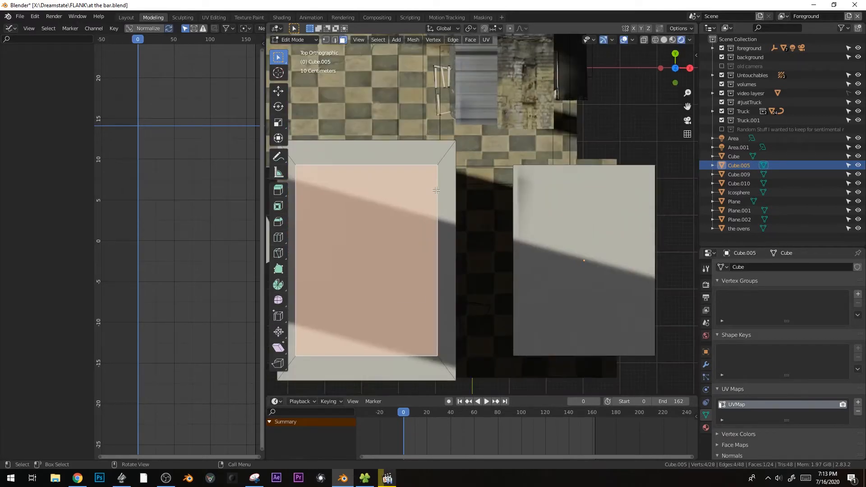
{"action": "key", "text": "shift+d"}
{"action": "left_click", "coordinate": [622, 198]}
{"action": "key", "text": "s"}
{"action": "key", "text": "y"}
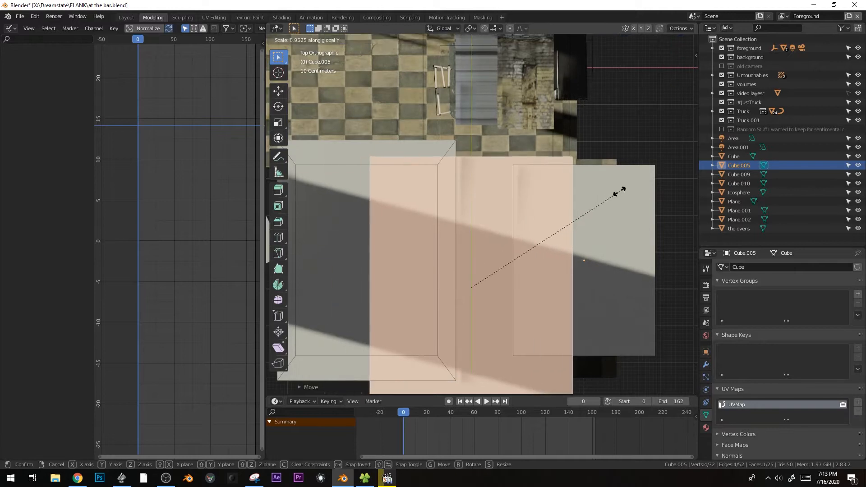
{"action": "left_click", "coordinate": [663, 195]}
{"action": "middle_click_drag", "start_coordinate": [663, 195], "coordinate": [557, 163]}
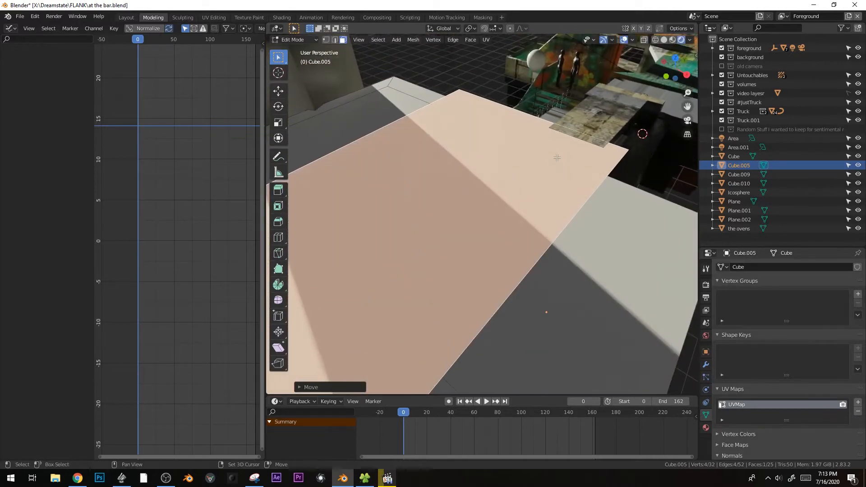
{"action": "key", "text": "e"}
{"action": "left_click", "coordinate": [593, 163]}
Play the animation in camera view to check how the new corridor frames the shot.
{"action": "key", "text": "KP_0"}
{"action": "key", "text": "Tab"}
{"action": "key", "text": "alt+a"}
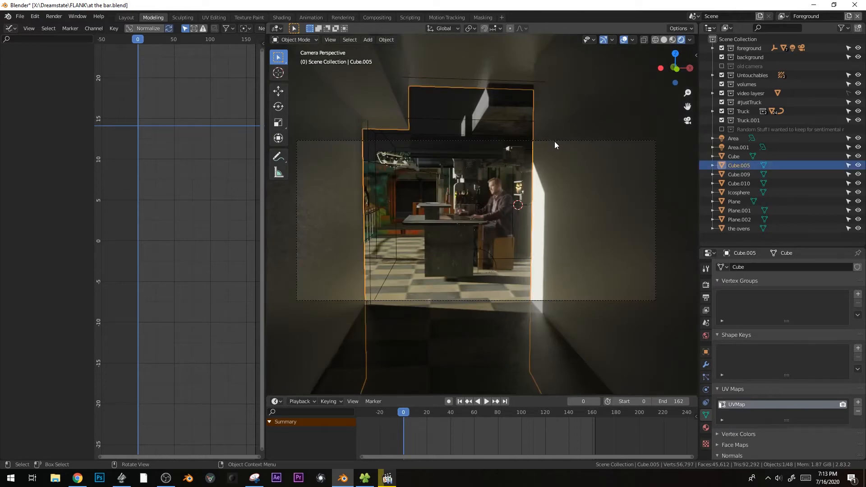
{"action": "left_click", "coordinate": [554, 141]}
{"action": "key", "text": "space"}
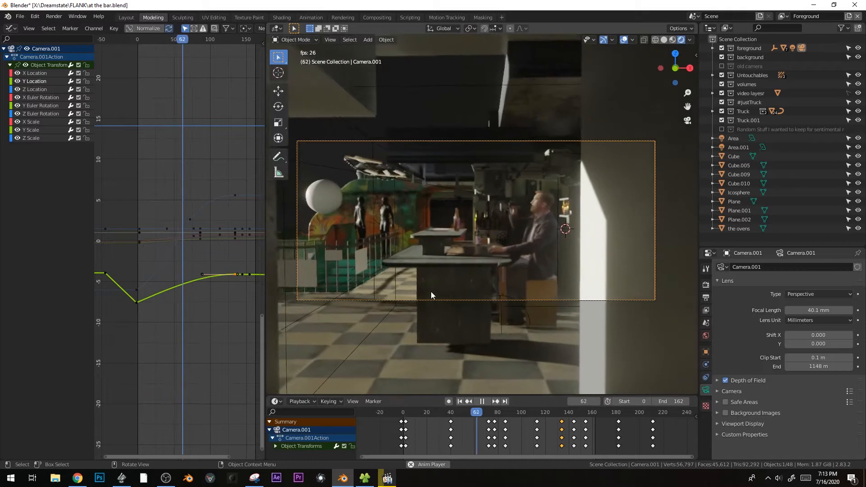
{"action": "key", "text": "space"}
Select the right wall block's linked geometry in Cube.005 and move it along X away from the corridor's centre.
{"action": "left_click", "coordinate": [629, 244]}
{"action": "key", "text": "Tab"}
{"action": "middle_click_drag", "start_coordinate": [629, 243], "coordinate": [470, 150]}
{"action": "key", "text": "ctrl+l"}
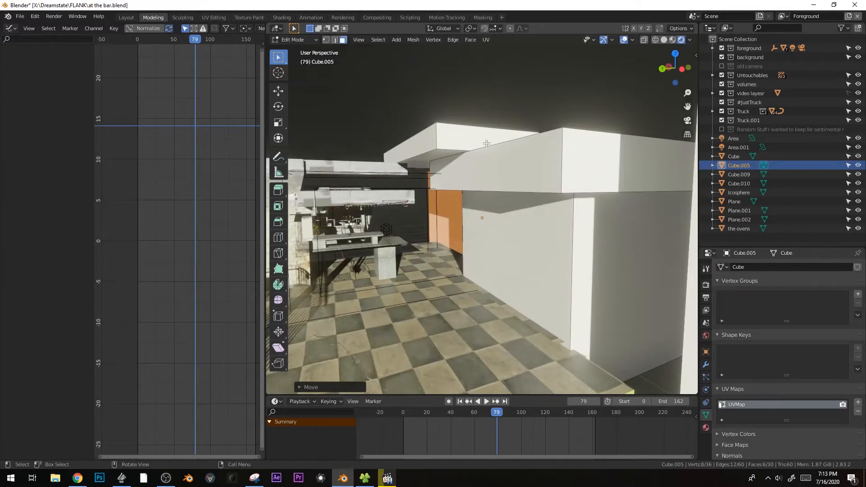
{"action": "key", "text": "KP_0"}
{"action": "key", "text": "space"}
{"action": "middle_click_drag", "start_coordinate": [498, 321], "coordinate": [587, 286]}
{"action": "key", "text": "g"}
{"action": "key", "text": "x"}
{"action": "left_click", "coordinate": [556, 199]}
{"action": "key", "text": "KP_0"}
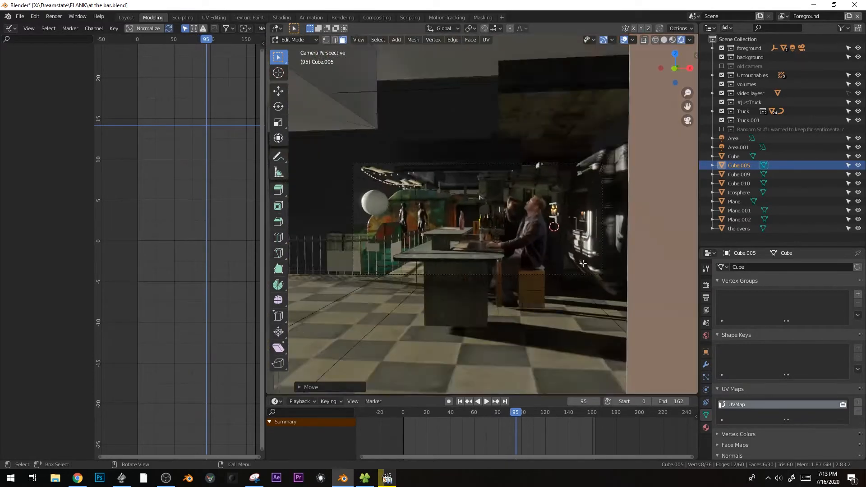
Play the start of the camera move from frame 0 to check the repositioned right wall.
{"action": "scroll", "coordinate": [556, 199], "scroll_direction": "down", "scroll_amount": 4}
{"action": "left_click_drag", "start_coordinate": [470, 413], "coordinate": [365, 416]}
{"action": "scroll", "coordinate": [481, 214], "scroll_direction": "up", "scroll_amount": 5}
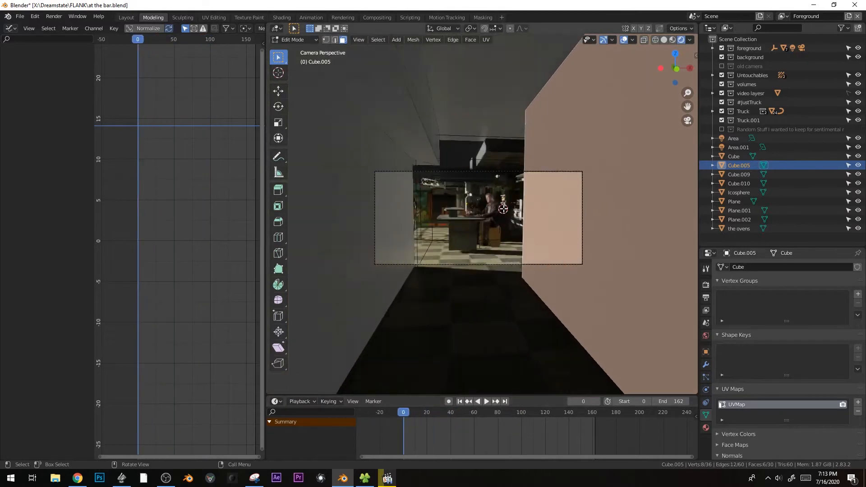
{"action": "key", "text": "space"}
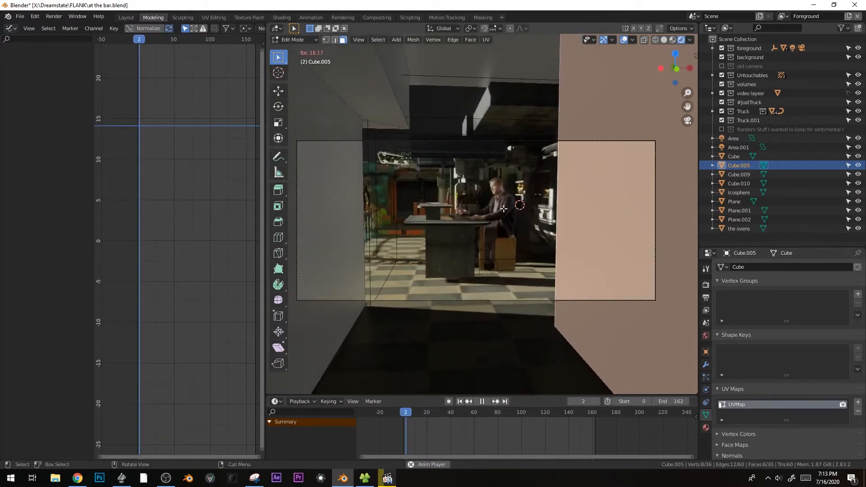
{"action": "key", "text": "space"}
Switch to Object Mode, select Camera.001, and review its move up to about frame 54.
{"action": "key", "text": "ctrl+Tab"}
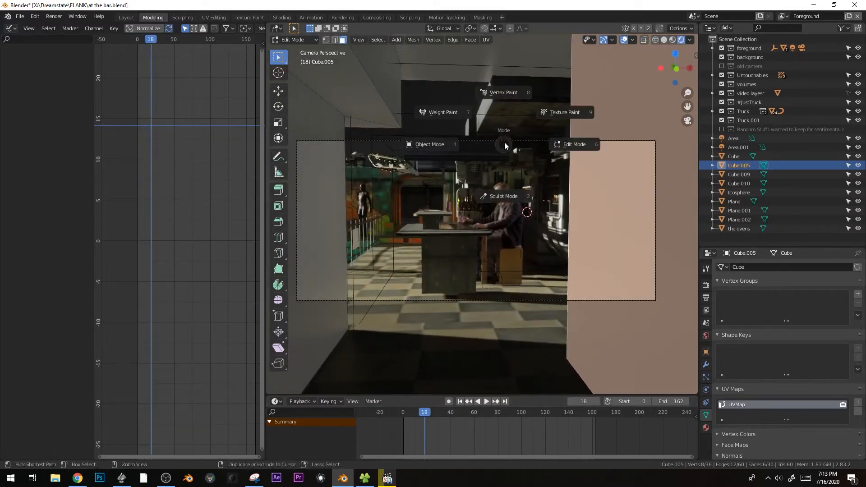
{"action": "left_click", "coordinate": [456, 143]}
{"action": "left_click", "coordinate": [420, 141]}
{"action": "key", "text": "space"}
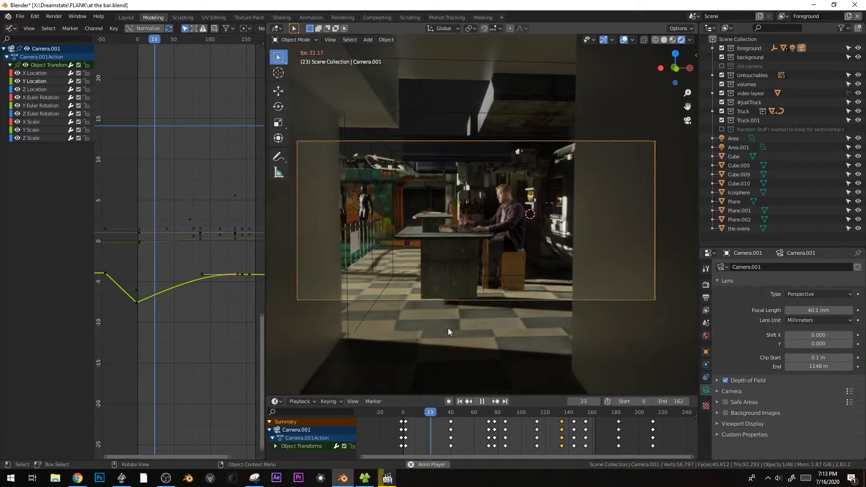
{"action": "key", "text": "space"}
{"action": "left_click_drag", "start_coordinate": [446, 413], "coordinate": [463, 401]}
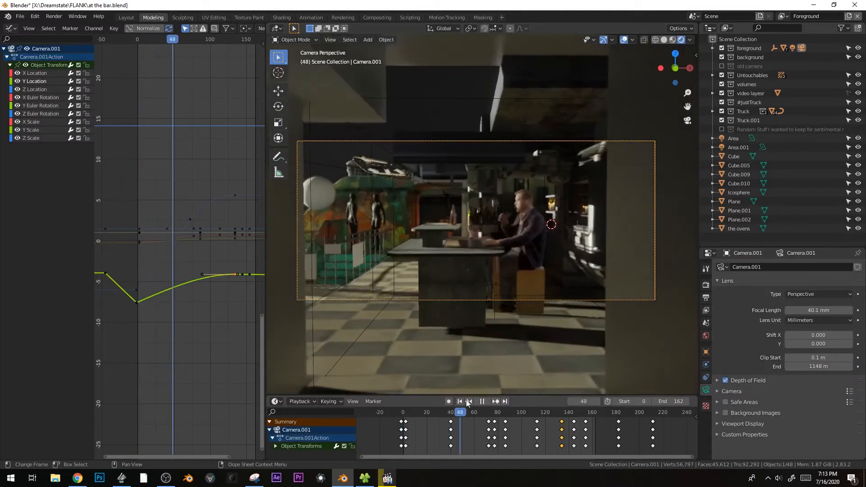
{"action": "key", "text": "space"}
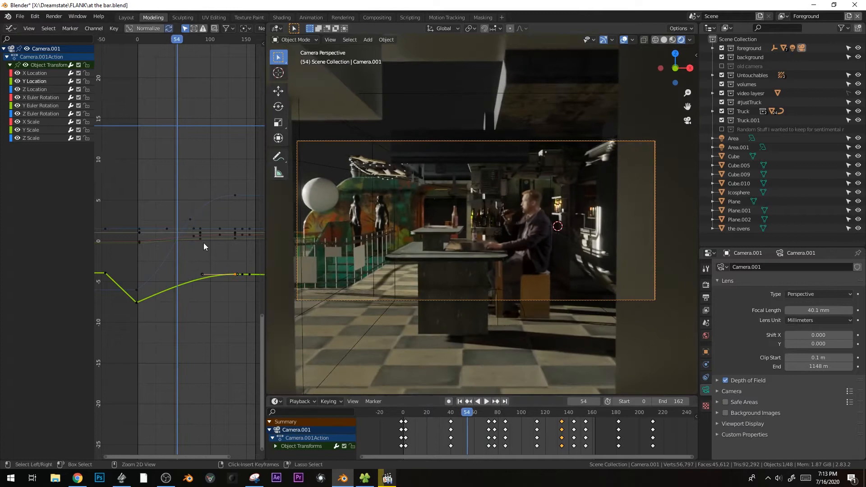
Move the camera's frame 0 X Location keyframe to about frame 52, set its handles to Automatic, and play the result.
{"action": "middle_click_drag", "start_coordinate": [203, 243], "coordinate": [208, 205], "text": "ctrl"}
{"action": "left_click", "coordinate": [132, 218]}
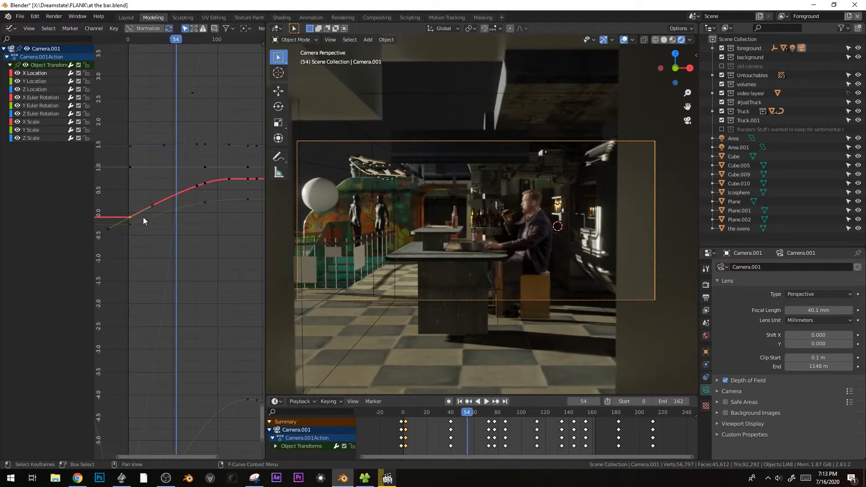
{"action": "key", "text": "g"}
{"action": "left_click", "coordinate": [190, 214]}
{"action": "key", "text": "v"}
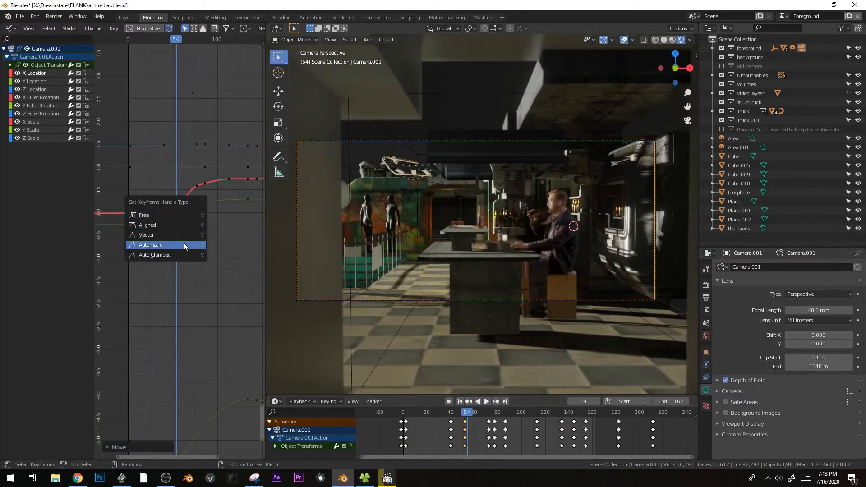
{"action": "left_click", "coordinate": [184, 244]}
{"action": "key", "text": "space"}
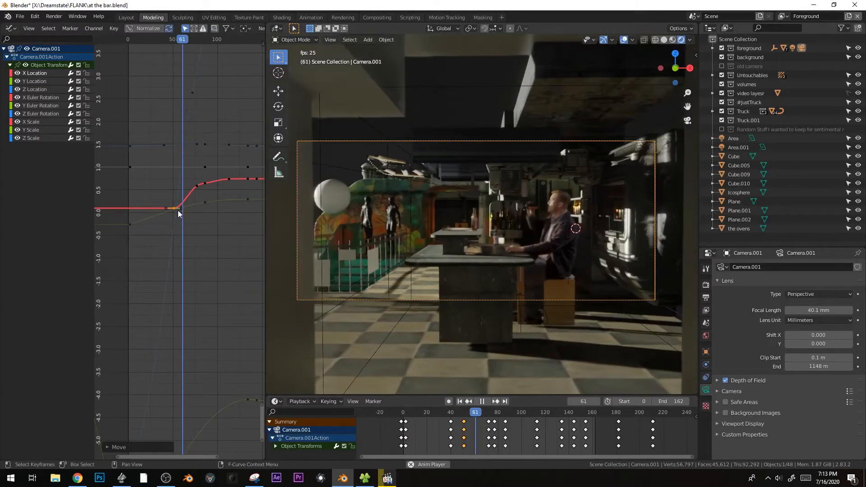
{"action": "key", "text": "space"}
Delete the camera's X Location keyframes near frames 77 and 86 and play the smoothed move.
{"action": "left_click", "coordinate": [196, 184]}
{"action": "key", "text": "x"}
{"action": "left_click", "coordinate": [196, 188]}
{"action": "left_click", "coordinate": [205, 182]}
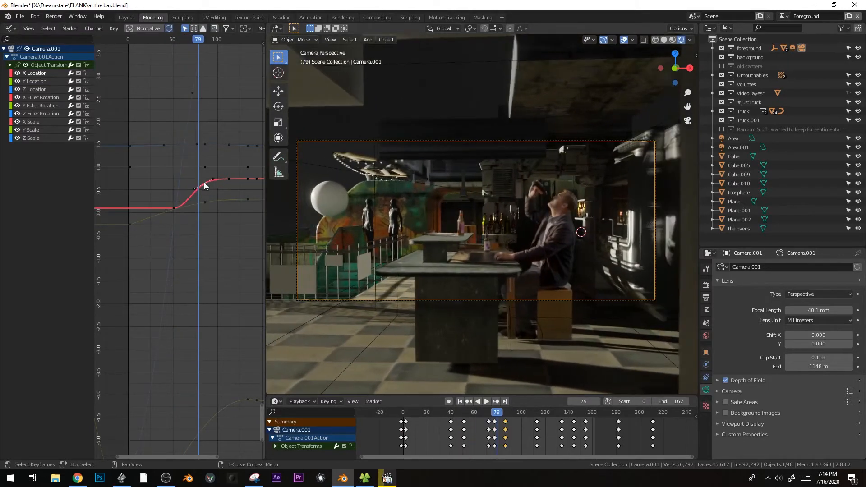
{"action": "key", "text": "Delete"}
{"action": "key", "text": "space"}
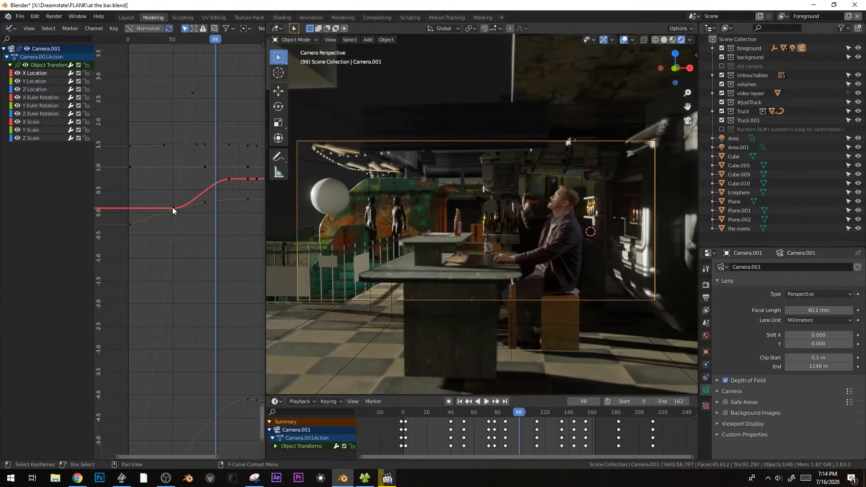
Move the first X Location keyframe to about frame 37 with a value of about 0.4, checking it during playback.
{"action": "left_click_drag", "start_coordinate": [173, 208], "coordinate": [152, 208]}
{"action": "left_click", "coordinate": [152, 41]}
{"action": "key", "text": "space"}
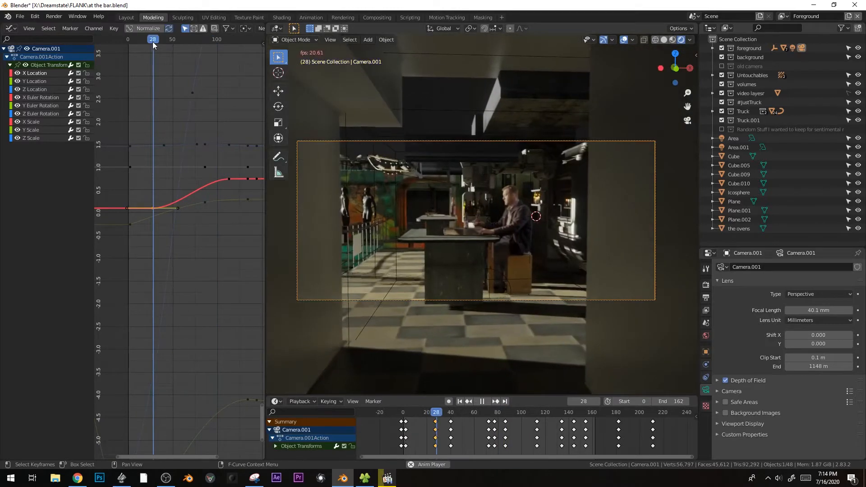
{"action": "key", "text": "g"}
{"action": "left_click", "coordinate": [177, 151]}
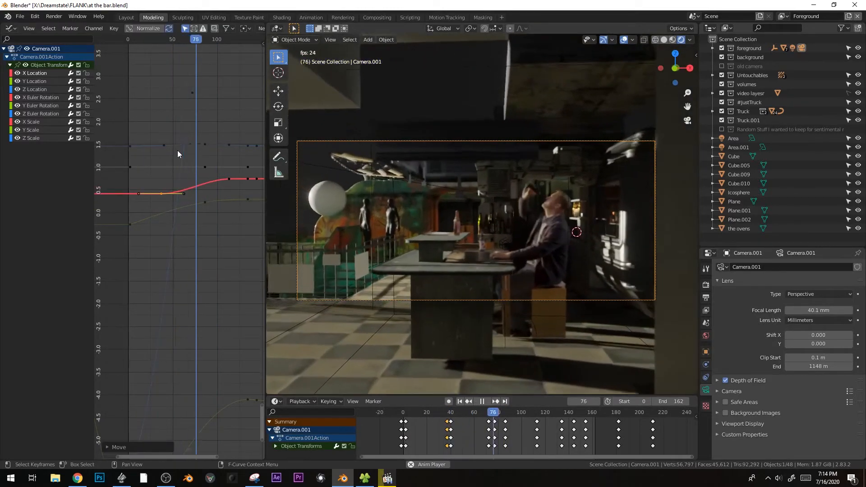
{"action": "key", "text": "space"}
Review the camera move from frame 0 to about frame 130 in camera view.
{"action": "key", "text": "shift+Left"}
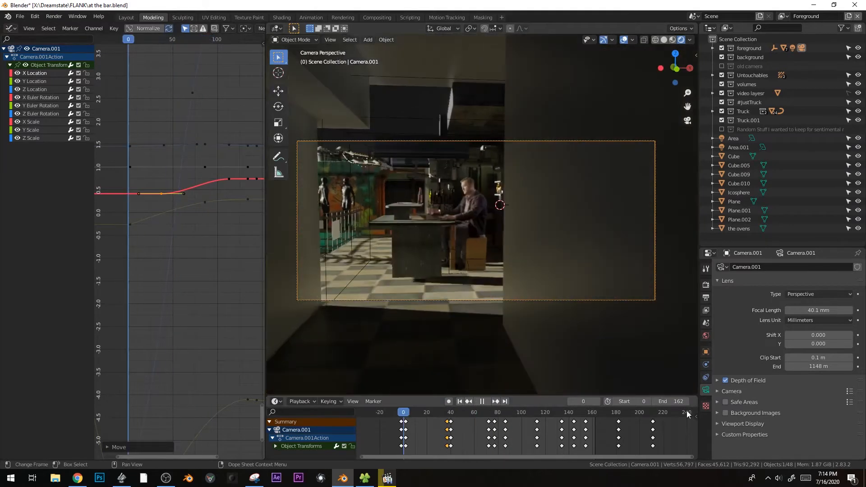
{"action": "key", "text": "g"}
{"action": "right_click", "coordinate": [158, 161]}
{"action": "key", "text": "space"}
{"action": "key", "text": "space"}
{"action": "left_click_drag", "start_coordinate": [506, 413], "coordinate": [548, 414]}
{"action": "key", "text": "space"}
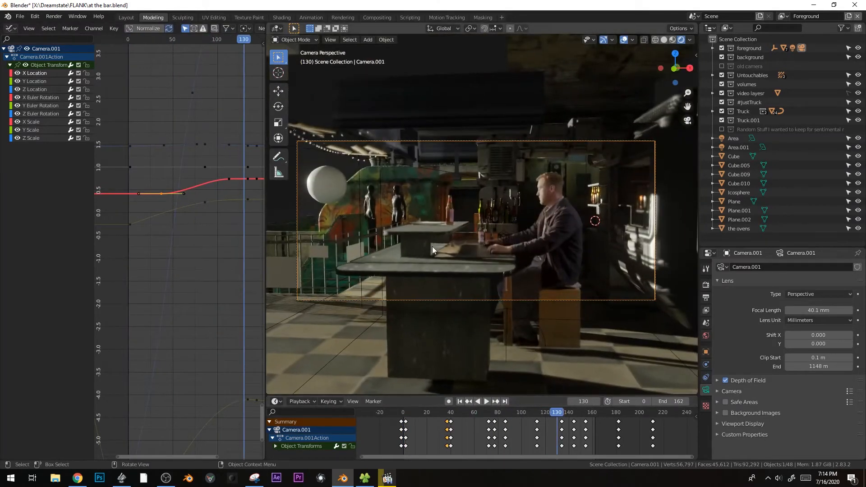
Raise the camera's Z Euler Rotation keyframe near frame 135 to about 11.6.
{"action": "middle_click_drag", "start_coordinate": [201, 174], "coordinate": [211, 169], "text": "ctrl"}
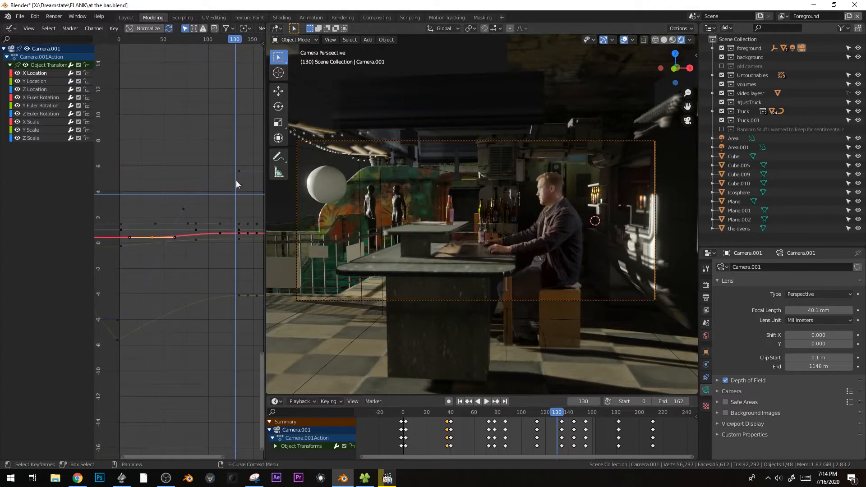
{"action": "key", "text": "g"}
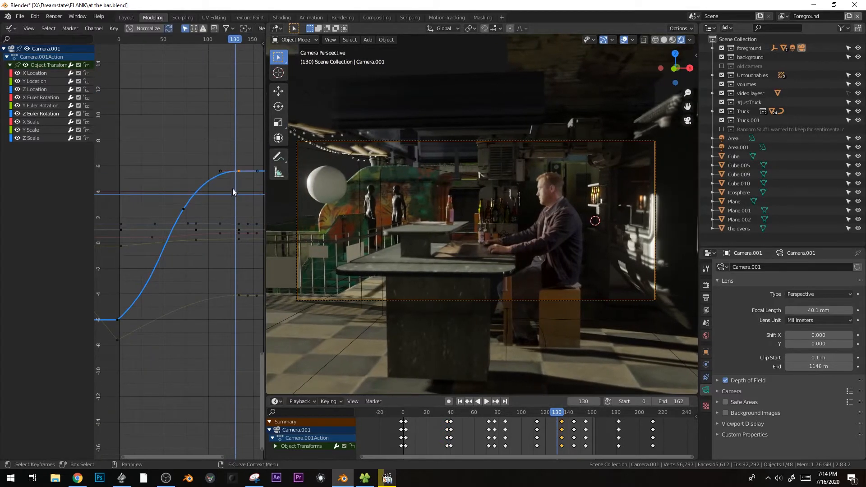
{"action": "left_click", "coordinate": [232, 103]}
At frame 0, move the first Z Euler Rotation keyframe to about frame -14 and value 2, and rotate its handles.
{"action": "left_click_drag", "start_coordinate": [233, 39], "coordinate": [119, 53]}
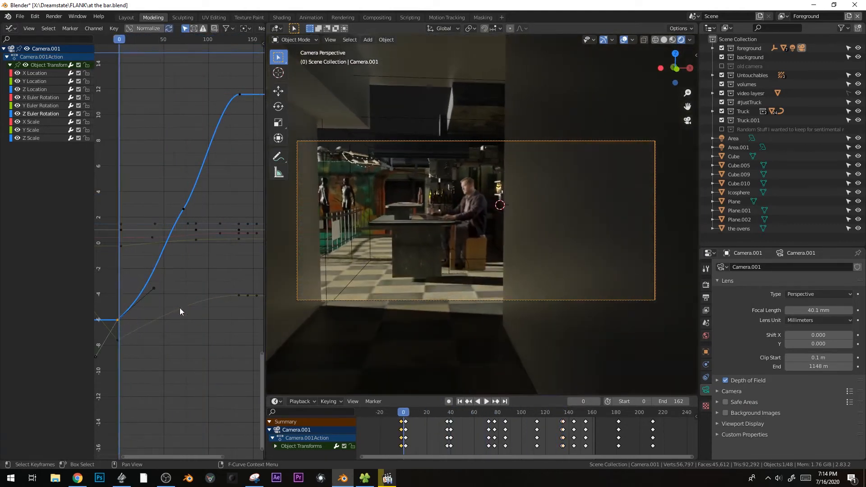
{"action": "key", "text": "r"}
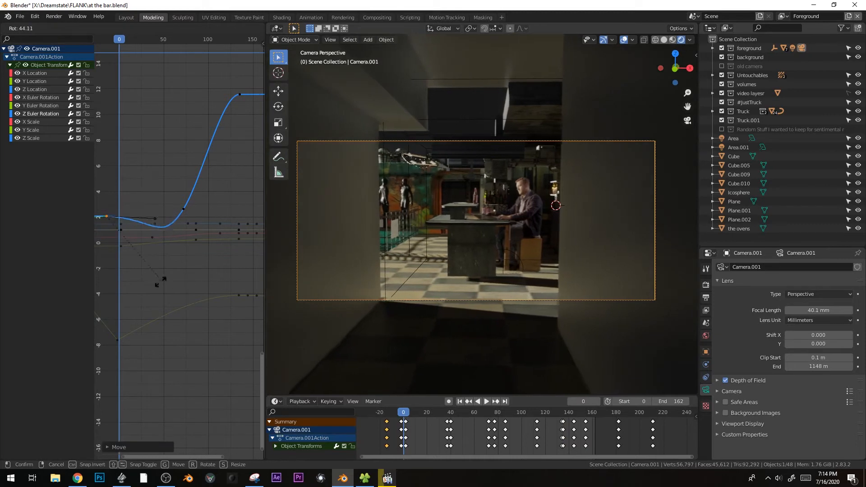
{"action": "left_click", "coordinate": [179, 220]}
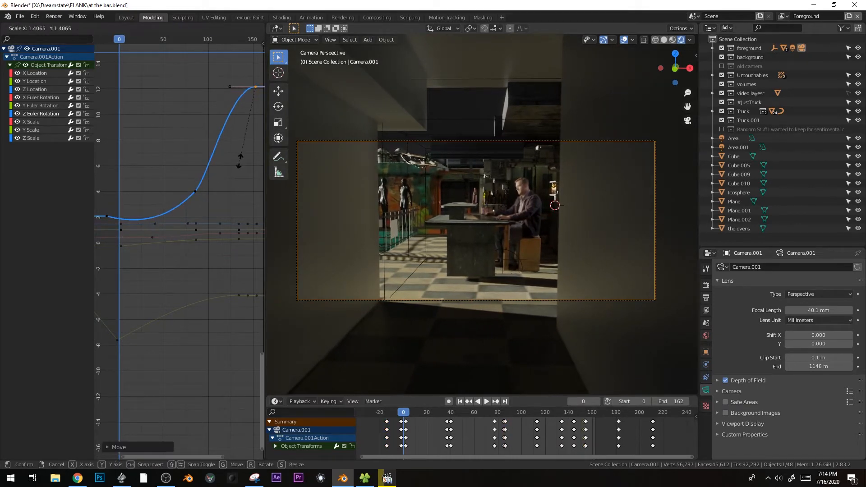
Scale up the handles of the Z Euler Rotation keyframe near frame 154 by about 1.4 and play the animation.
{"action": "left_click", "coordinate": [239, 161]}
{"action": "key", "text": "space"}
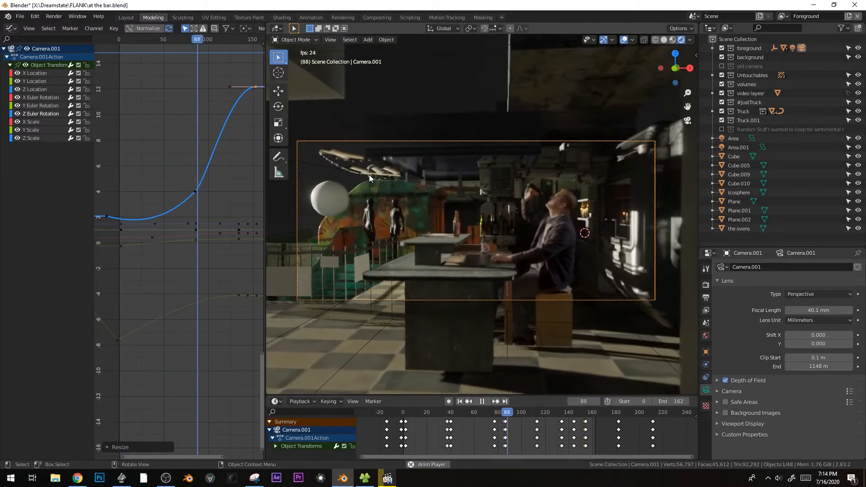
Move the last Z Euler Rotation keyframe to about frame 128 and the middle one to about frame 74, and replay from frame 0.
{"action": "key", "text": "space"}
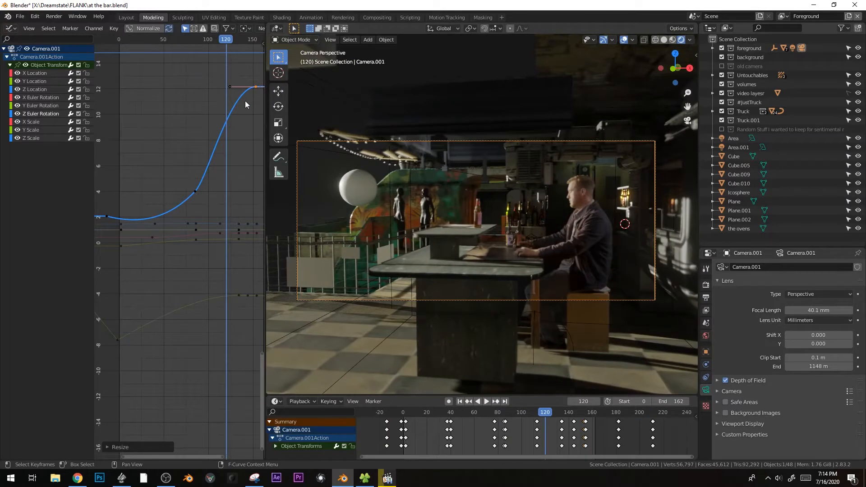
{"action": "key", "text": "g"}
{"action": "key", "text": "x"}
{"action": "left_click", "coordinate": [223, 105]}
{"action": "left_click", "coordinate": [212, 225]}
{"action": "left_click", "coordinate": [402, 413]}
{"action": "key", "text": "space"}
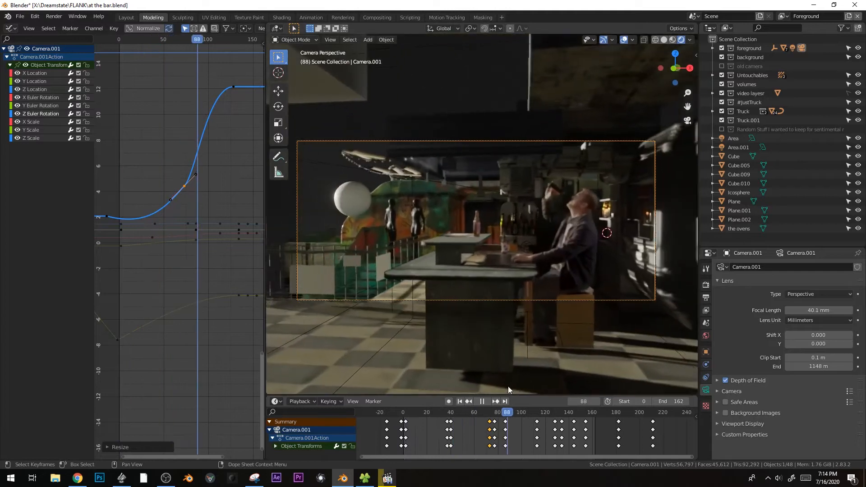
Rotate and scale up the handles of the Z Euler Rotation keyframe near frame 74, and move the first keyframe to about frame -39.
{"action": "left_click_drag", "start_coordinate": [518, 385], "coordinate": [497, 373]}
{"action": "key", "text": "Escape"}
{"action": "key", "text": "s"}
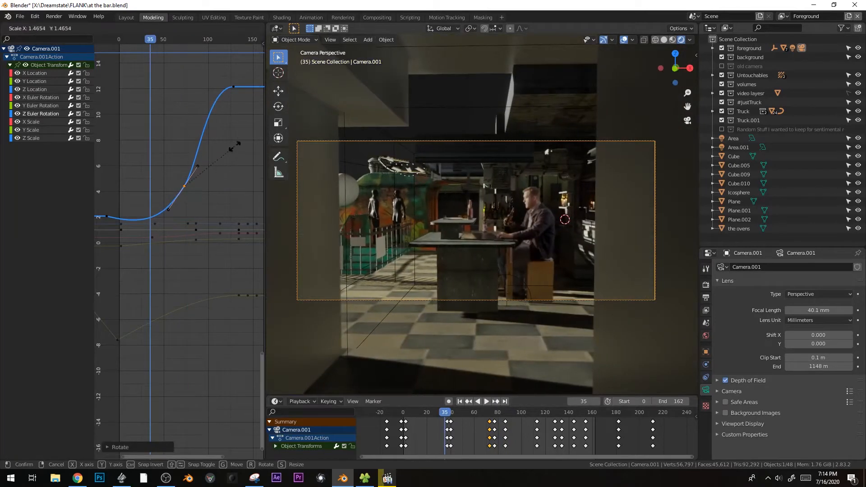
{"action": "key", "text": "g"}
{"action": "left_click", "coordinate": [160, 170]}
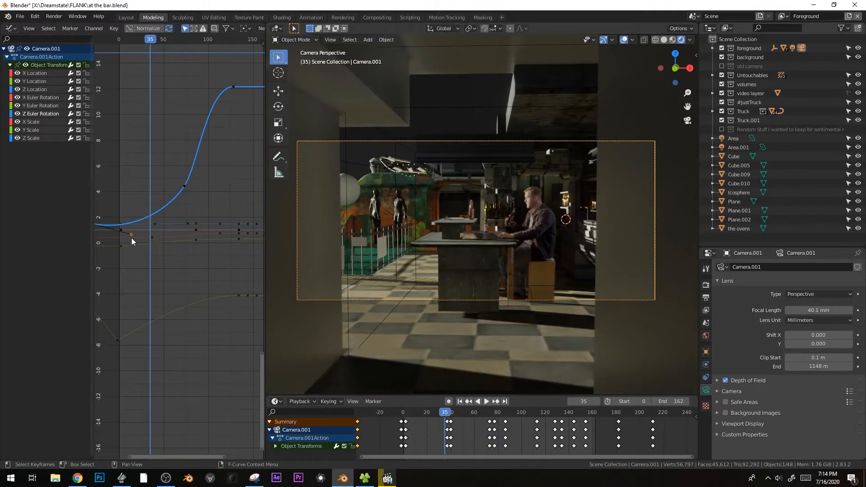
{"action": "key", "text": "space"}
{"action": "left_click", "coordinate": [122, 44]}
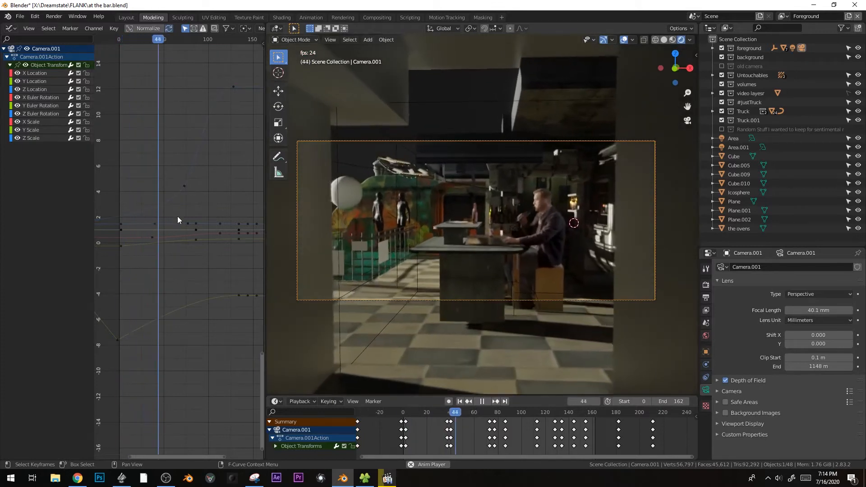
{"action": "key", "text": "space"}
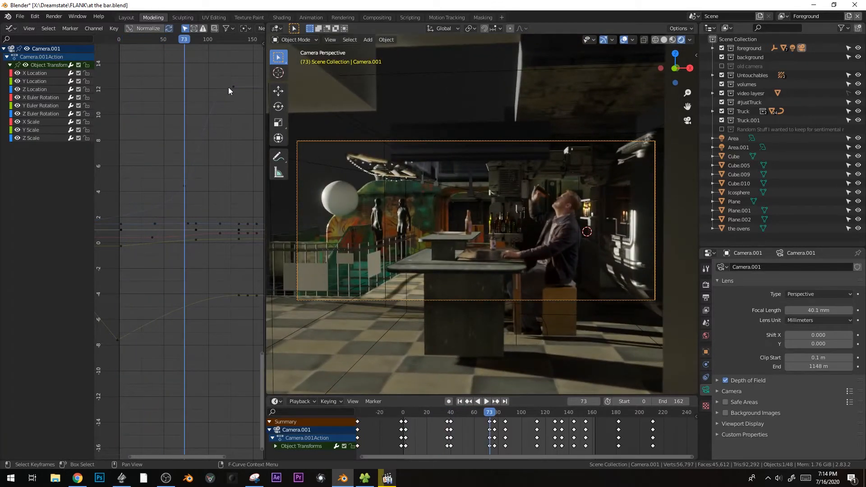
Shift the last two Z Euler Rotation keyframes earlier, to about frames 55 and 110, and play the animation.
{"action": "left_click", "coordinate": [183, 189], "text": "shift"}
{"action": "key", "text": "g"}
{"action": "left_click", "coordinate": [167, 190]}
{"action": "key", "text": "space"}
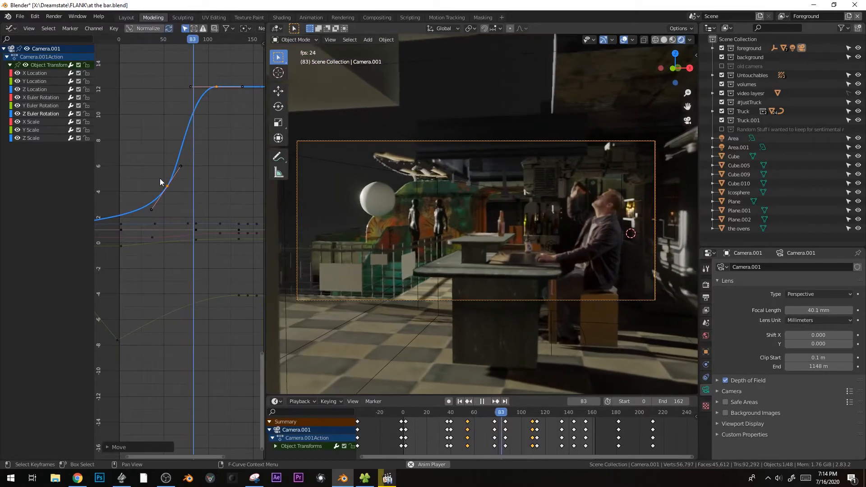
{"action": "key", "text": "space"}
Duplicate the Z Euler Rotation keyframe near frame 110 to about frame 153 at value 15, and move the original to about frame 105.
{"action": "left_click_drag", "start_coordinate": [208, 42], "coordinate": [216, 44]}
{"action": "left_click", "coordinate": [223, 96]}
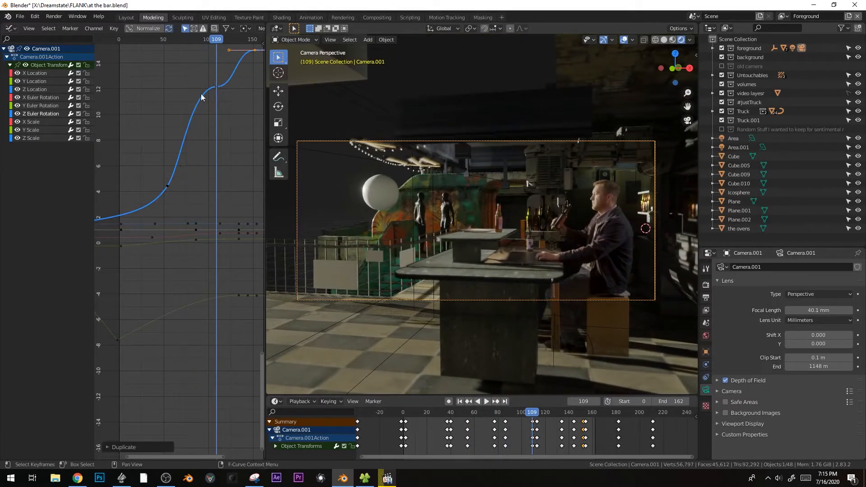
{"action": "key", "text": "g"}
{"action": "left_click", "coordinate": [236, 67]}
{"action": "left_click_drag", "start_coordinate": [217, 41], "coordinate": [224, 42]}
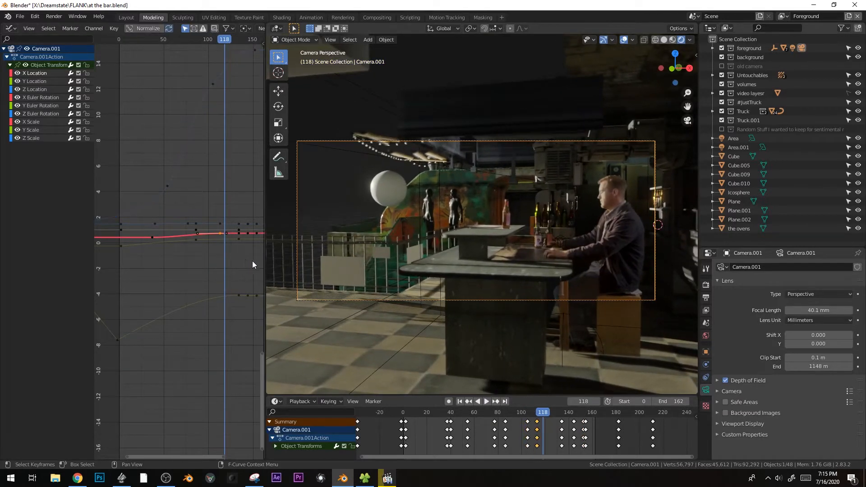
Delete the surplus X Location keyframe after about frame 113 and move the last one to about frame 200 at value 0.9.
{"action": "middle_click_drag", "start_coordinate": [253, 260], "coordinate": [248, 214], "text": "ctrl"}
{"action": "middle_click_drag", "start_coordinate": [214, 140], "coordinate": [212, 209]}
{"action": "key", "text": "g"}
{"action": "right_click", "coordinate": [225, 184]}
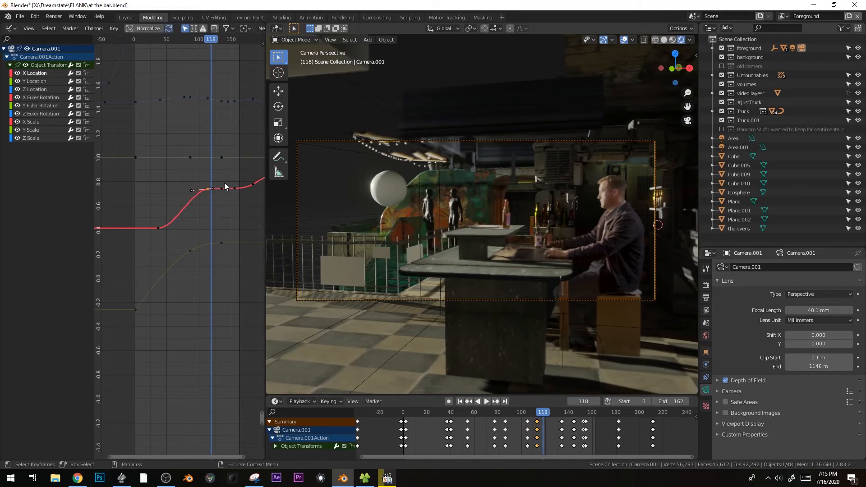
{"action": "key", "text": "x"}
{"action": "left_click", "coordinate": [218, 187]}
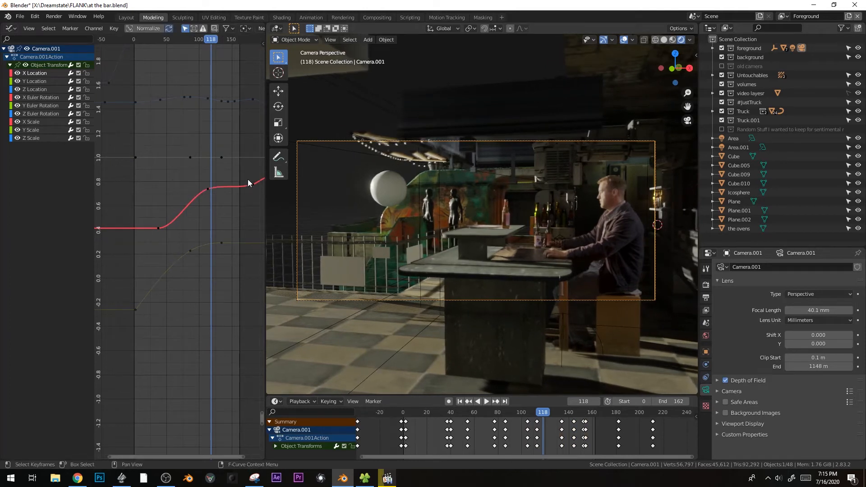
{"action": "key", "text": "ctrl+z"}
{"action": "key", "text": "space"}
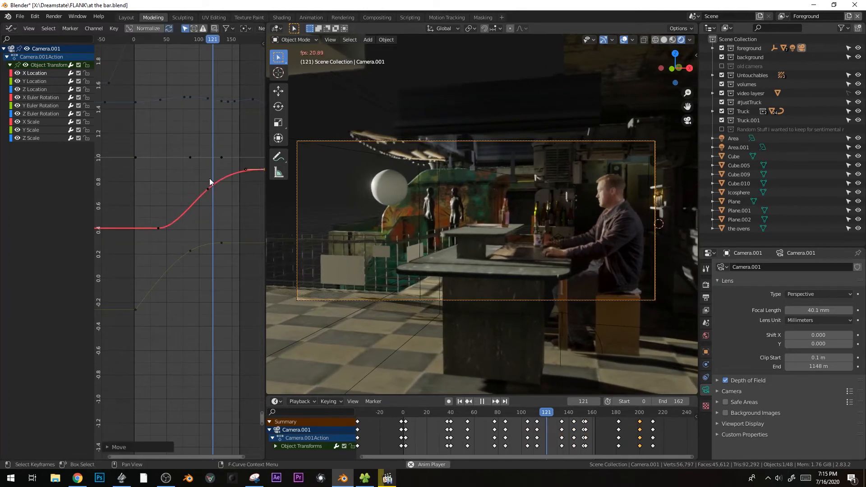
{"action": "key", "text": "space"}
Move the last Z Euler Rotation keyframe to about frame 171 at value 17.7, and steepen the handles of the keyframe near frame 105.
{"action": "middle_click_drag", "start_coordinate": [233, 97], "coordinate": [210, 205], "text": "ctrl"}
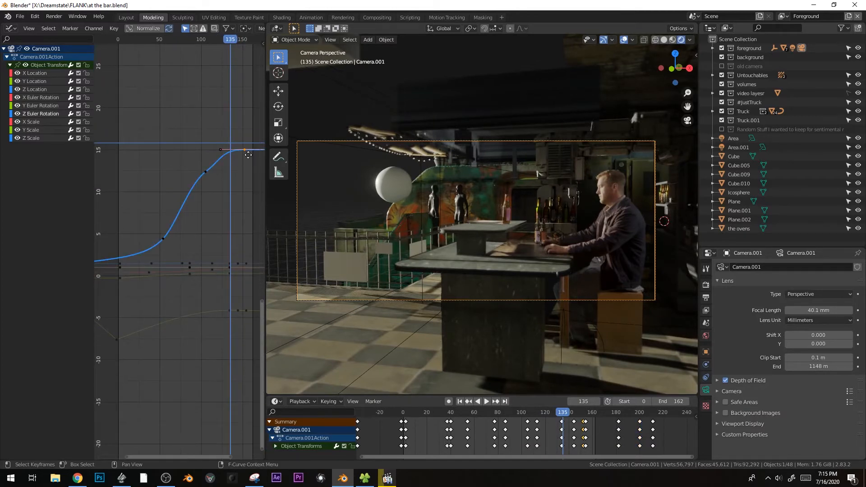
{"action": "key", "text": "g"}
{"action": "left_click", "coordinate": [244, 148]}
{"action": "key", "text": "g"}
{"action": "left_click", "coordinate": [252, 167]}
{"action": "left_click", "coordinate": [208, 171]}
{"action": "key", "text": "space"}
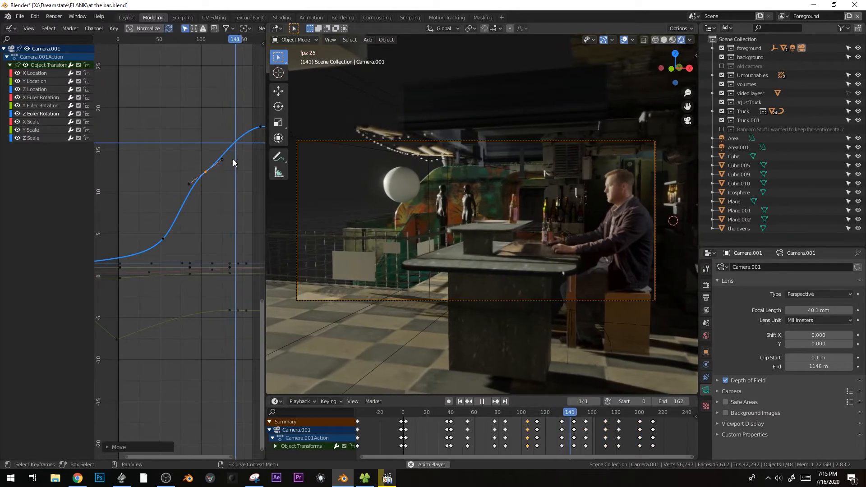
{"action": "key", "text": "space"}
{"action": "middle_click_drag", "start_coordinate": [225, 234], "coordinate": [214, 271], "text": "ctrl"}
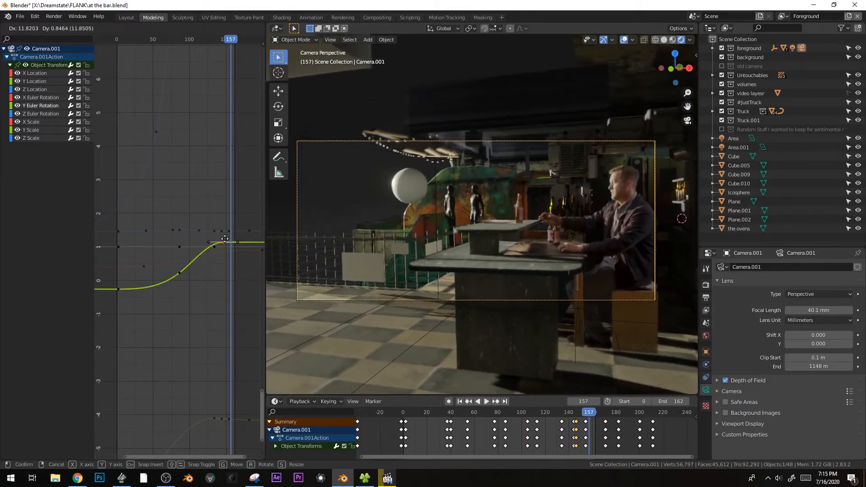
{"action": "right_click", "coordinate": [220, 249]}
{"action": "left_click", "coordinate": [201, 255]}
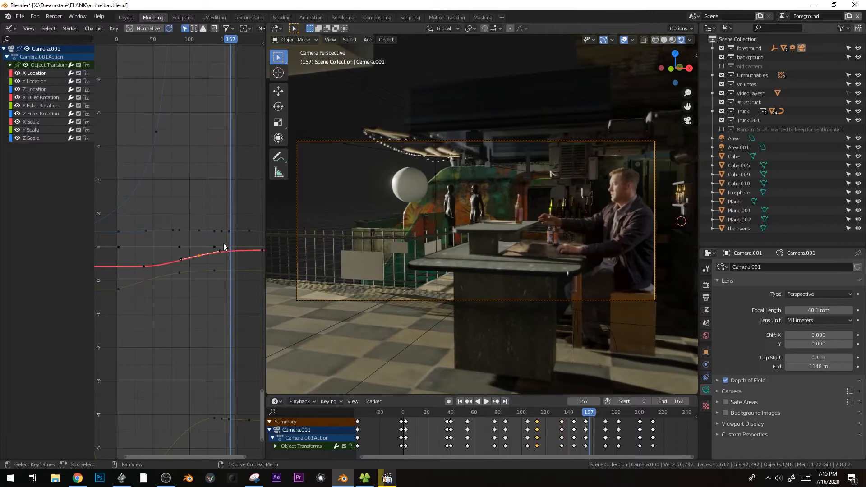
{"action": "left_click", "coordinate": [229, 231]}
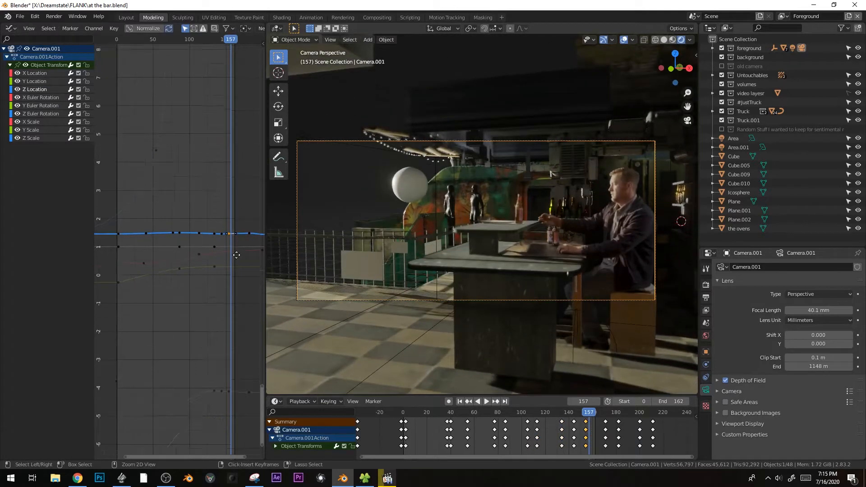
Move a late Y Location keyframe to about frame 206 at value -3.8 to extend the curve's gentle rise, and play the animation.
{"action": "key", "text": "Home"}
{"action": "left_click", "coordinate": [220, 334]}
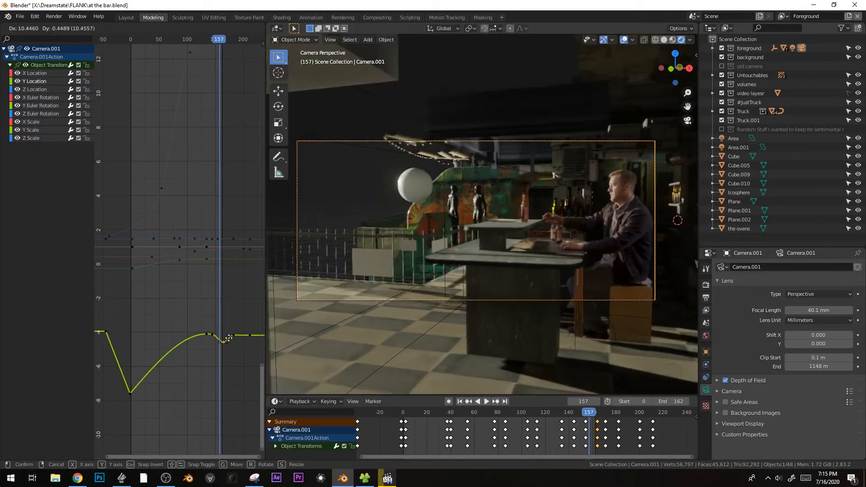
{"action": "key", "text": "g"}
{"action": "left_click", "coordinate": [252, 322]}
{"action": "key", "text": "g"}
{"action": "left_click", "coordinate": [250, 331]}
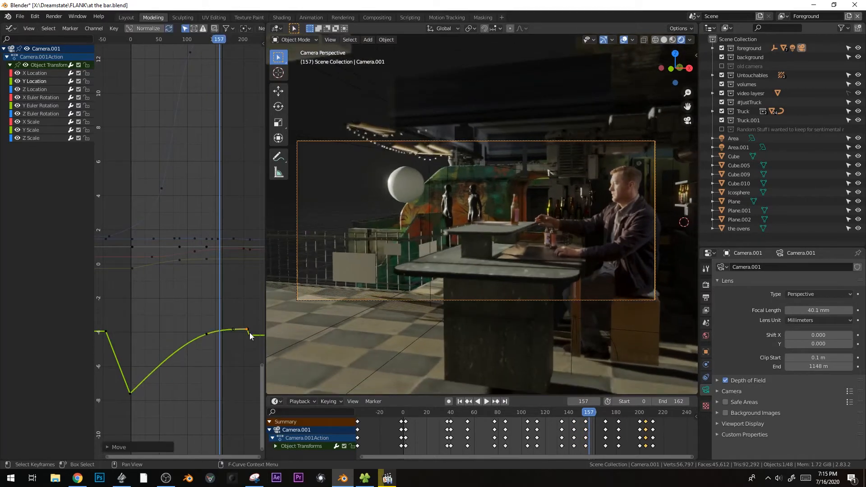
{"action": "key", "text": "space"}
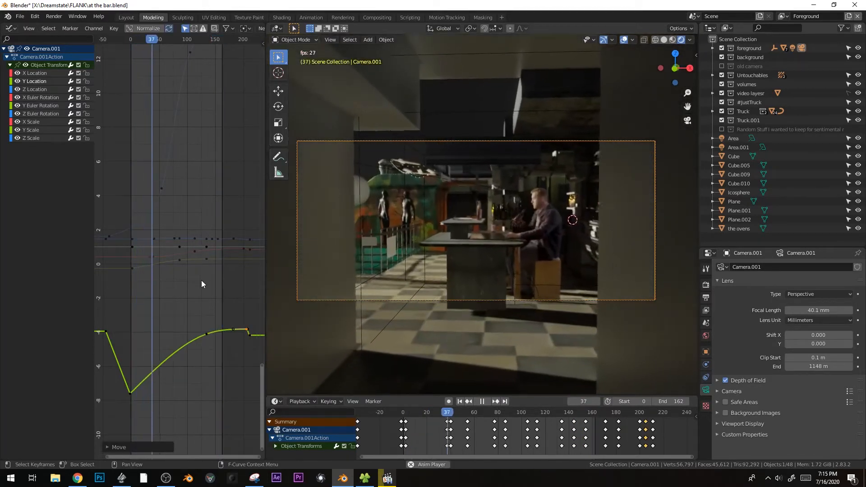
Adjust the outgoing handle of the Y Location keyframe at frame 0 and replay the camera move.
{"action": "key", "text": "space"}
{"action": "left_click", "coordinate": [130, 393]}
{"action": "left_click_drag", "start_coordinate": [158, 366], "coordinate": [160, 367]}
{"action": "key", "text": "space"}
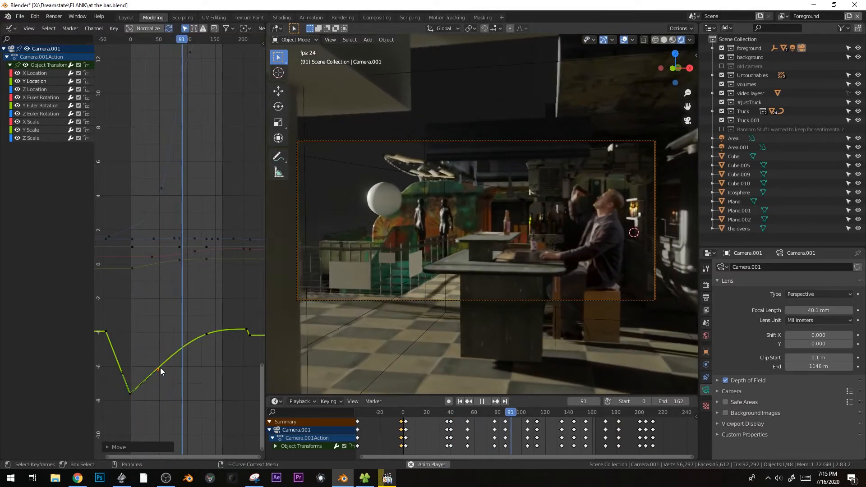
{"action": "key", "text": "space"}
Rotate the handles of the Z Euler Rotation keyframe near frame 105 and raise the keyframe slightly along the value axis.
{"action": "middle_click_drag", "start_coordinate": [202, 115], "coordinate": [204, 155], "text": "ctrl"}
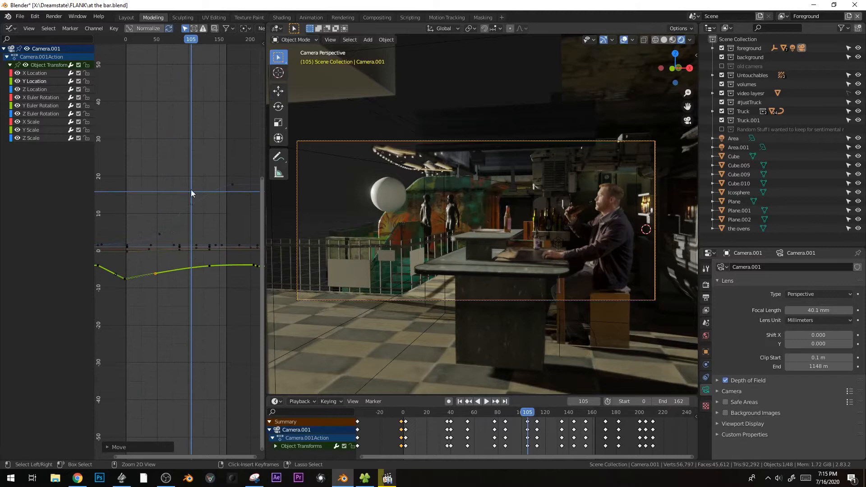
{"action": "left_click", "coordinate": [189, 207]}
{"action": "key", "text": "r"}
{"action": "left_click", "coordinate": [217, 190]}
{"action": "key", "text": "g"}
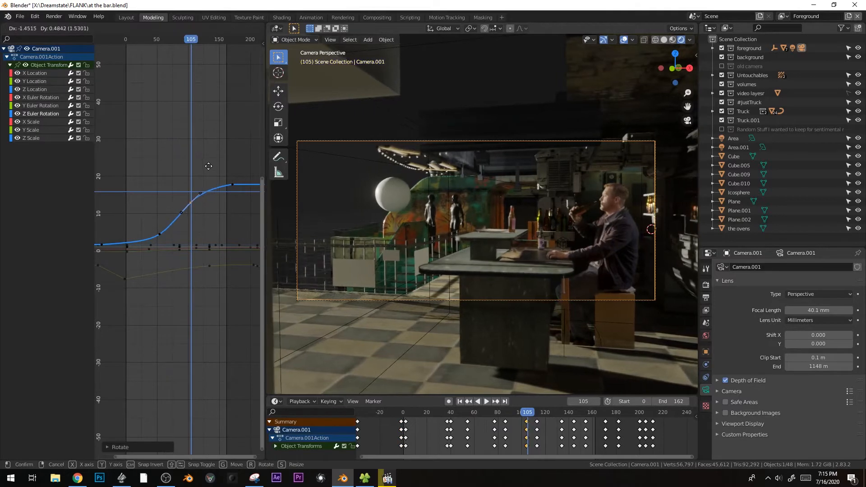
{"action": "key", "text": "y"}
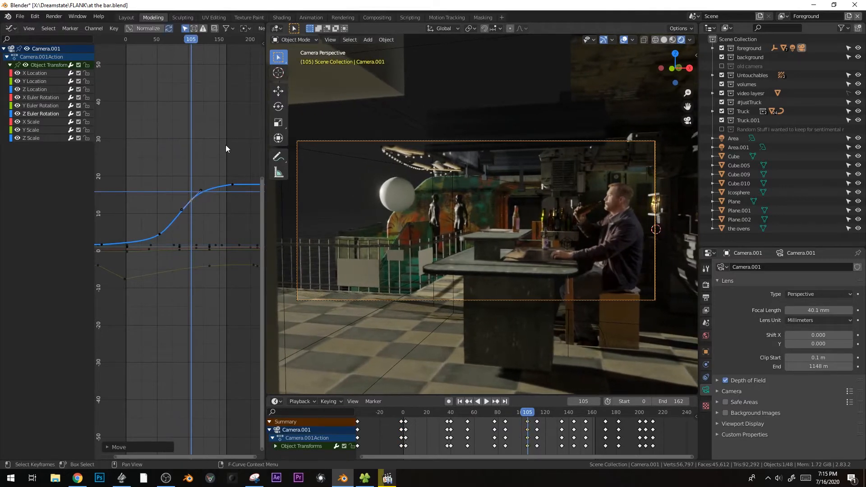
Reshape the X Euler Rotation curve with keyframes at about frame -56, about 87 near frame 88 and about 91 near frame 134, and play it.
{"action": "middle_click_drag", "start_coordinate": [215, 197], "coordinate": [194, 323], "text": "ctrl"}
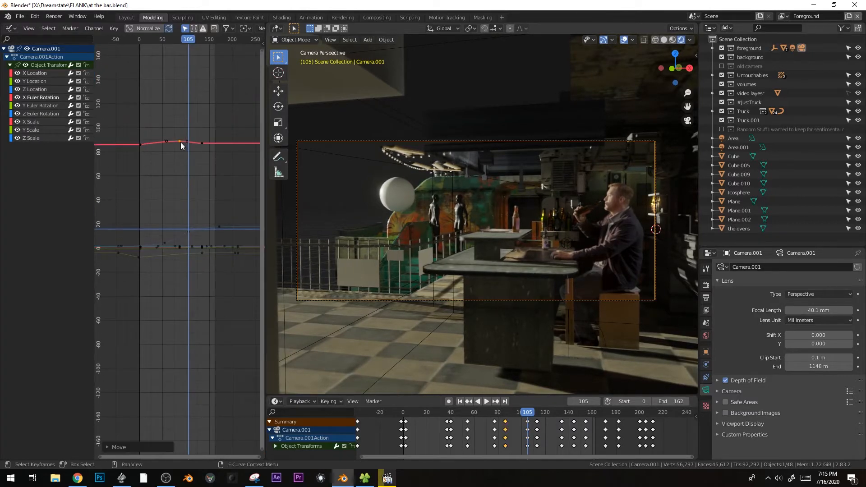
{"action": "middle_click_drag", "start_coordinate": [181, 144], "coordinate": [179, 236]}
{"action": "scroll", "coordinate": [195, 242], "scroll_direction": "up", "scroll_amount": 4}
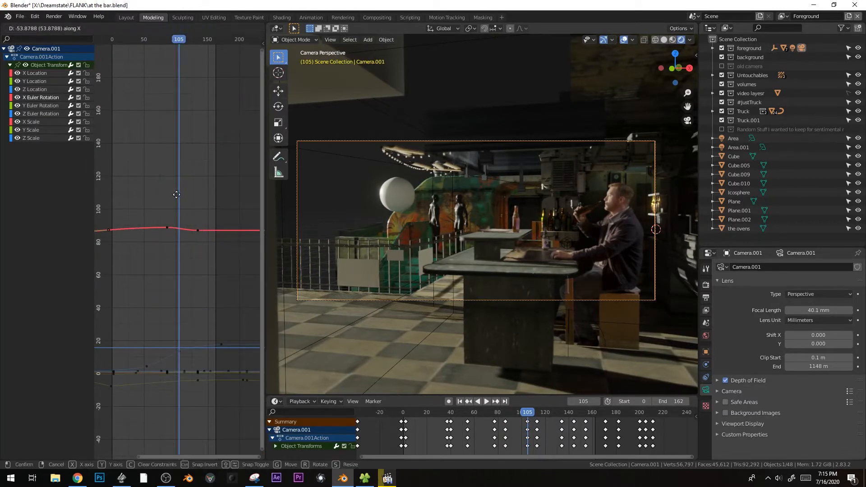
{"action": "left_click_drag", "start_coordinate": [190, 234], "coordinate": [196, 226]}
{"action": "middle_click_drag", "start_coordinate": [160, 241], "coordinate": [215, 248]}
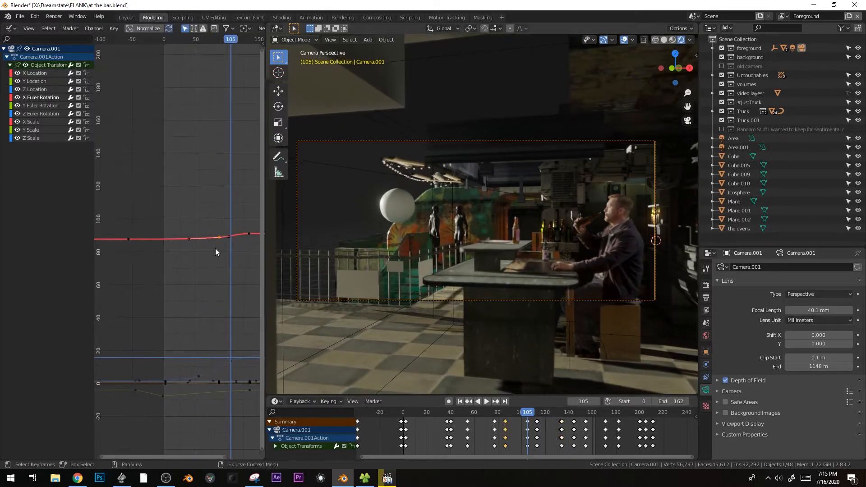
{"action": "key", "text": "space"}
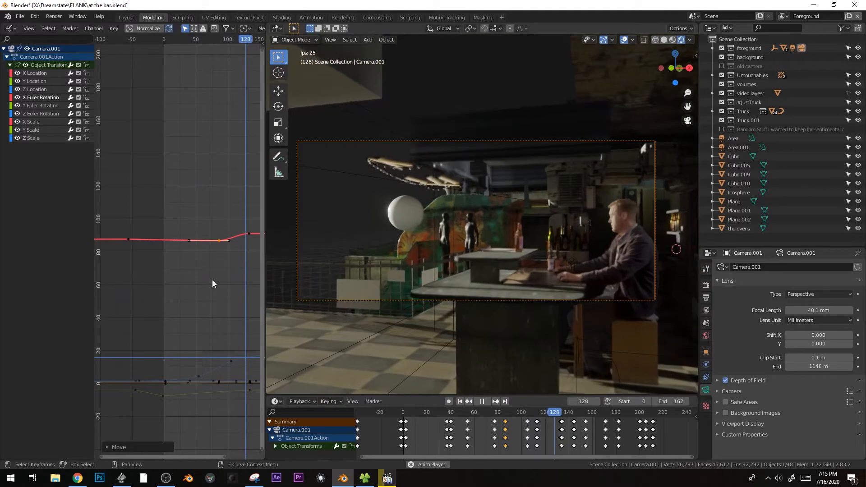
{"action": "key", "text": "space"}
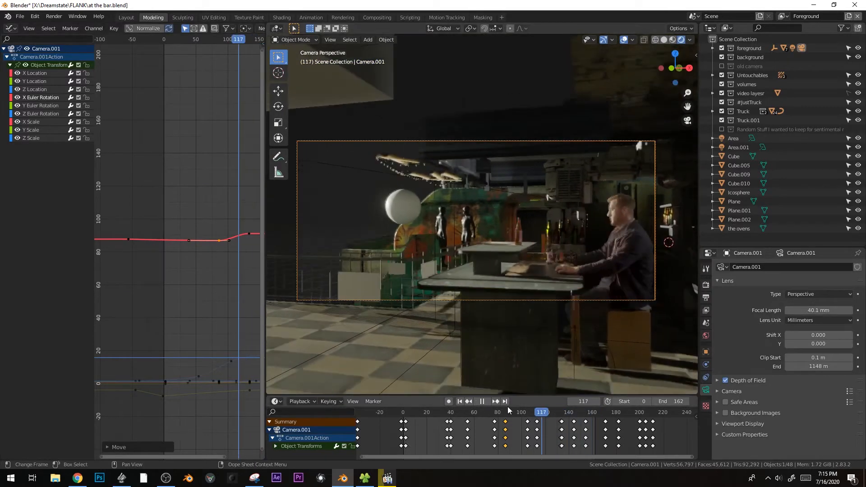
{"action": "key", "text": "space"}
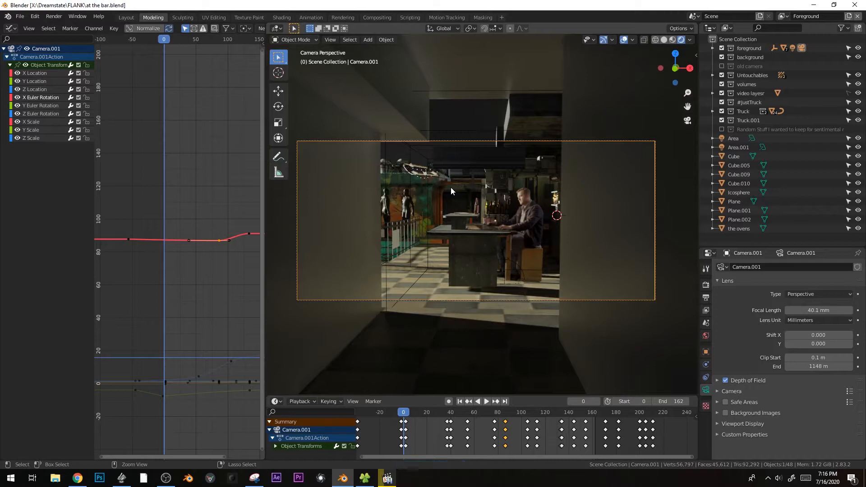
Save the bar scene and open TERD.blend from the Jos Opening folder.
{"action": "left_click", "coordinate": [20, 16]}
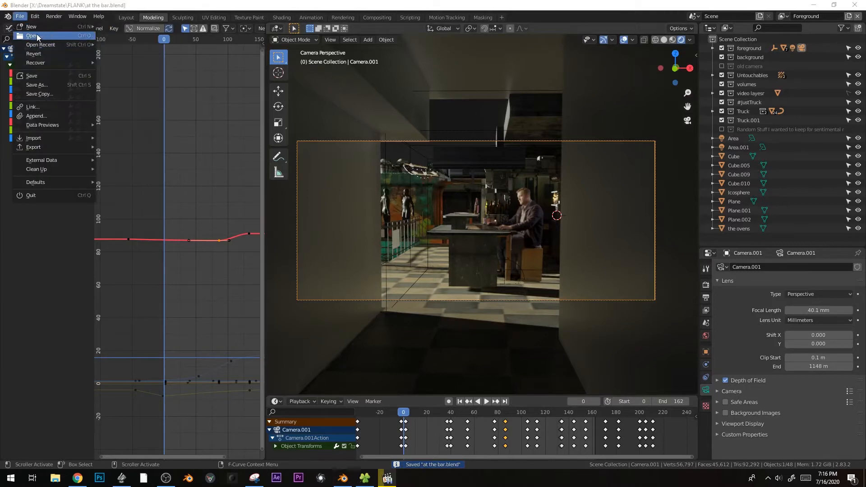
{"action": "left_click", "coordinate": [38, 37]}
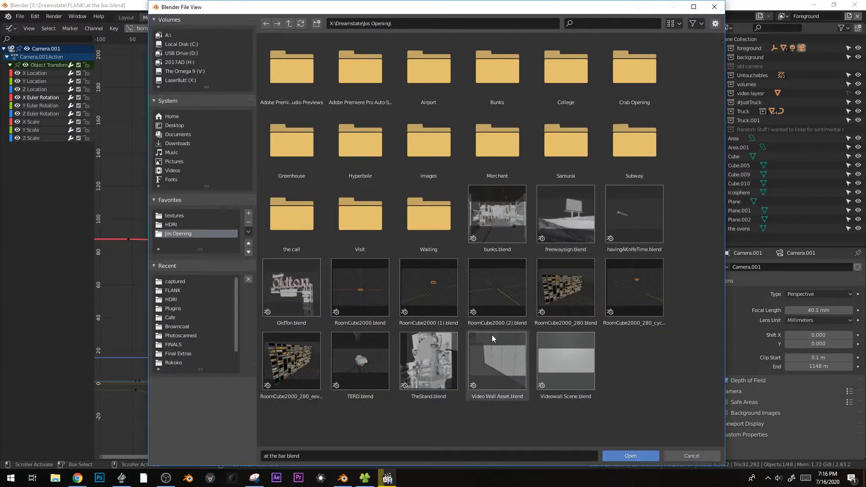
{"action": "double_click", "coordinate": [370, 367]}
Display the robot model in Material Preview shading and examine its body up close.
{"action": "mouse_move", "coordinate": [492, 243]}
{"action": "middle_mouse_down"}
{"action": "mouse_move", "coordinate": [503, 264]}
{"action": "mouse_move", "coordinate": [496, 245]}
{"action": "middle_mouse_up"}
{"action": "key", "text": "z"}
{"action": "left_click", "coordinate": [510, 194]}
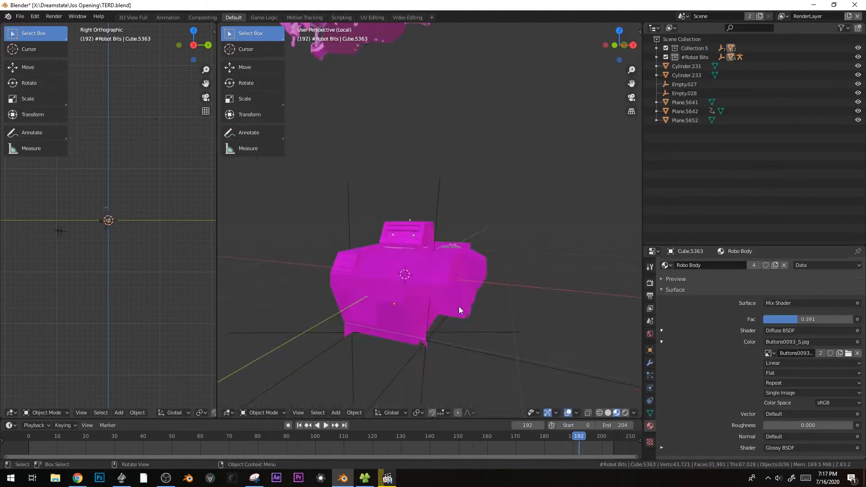
{"action": "scroll", "coordinate": [459, 307], "scroll_direction": "up", "scroll_amount": 3}
{"action": "middle_click_drag", "start_coordinate": [466, 308], "coordinate": [358, 339]}
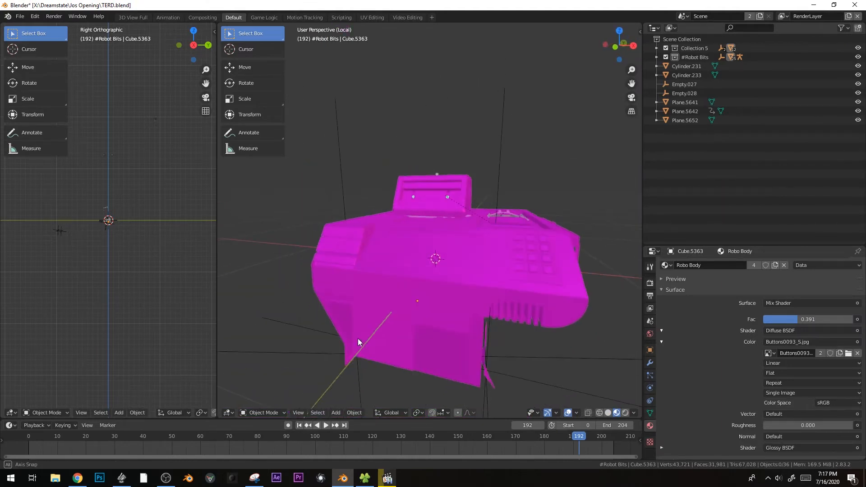
Relink the robot's missing texture files by searching the textures folder.
{"action": "left_click", "coordinate": [21, 20]}
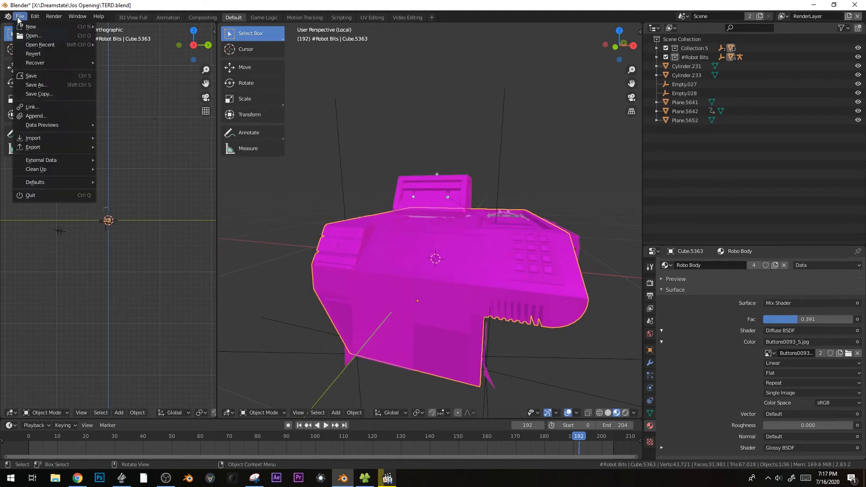
{"action": "mouse_move", "coordinate": [67, 168]}
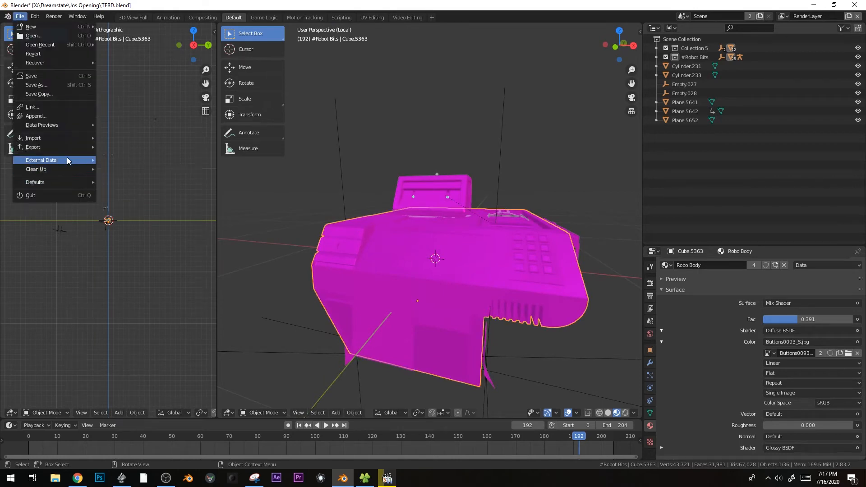
{"action": "left_click", "coordinate": [122, 222]}
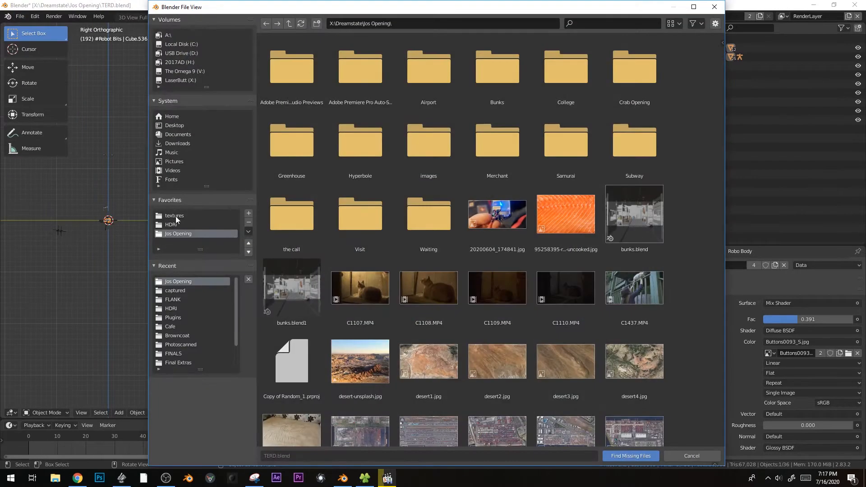
{"action": "left_click", "coordinate": [175, 216]}
{"action": "left_click", "coordinate": [636, 456]}
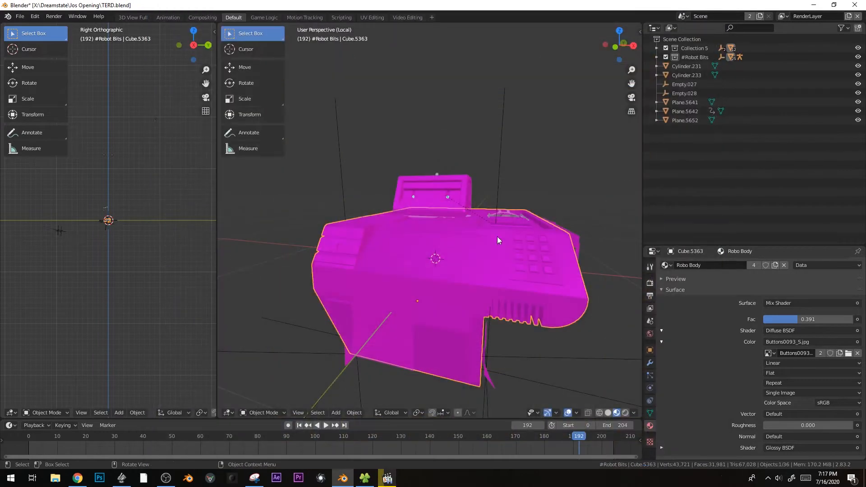
{"action": "middle_click_drag", "start_coordinate": [496, 272], "coordinate": [513, 265]}
{"action": "scroll", "coordinate": [513, 265], "scroll_direction": "down", "scroll_amount": 7}
Check the collection assignments of an empty beside the robot body and of the floating mechanical part above it.
{"action": "key", "text": "alt+a"}
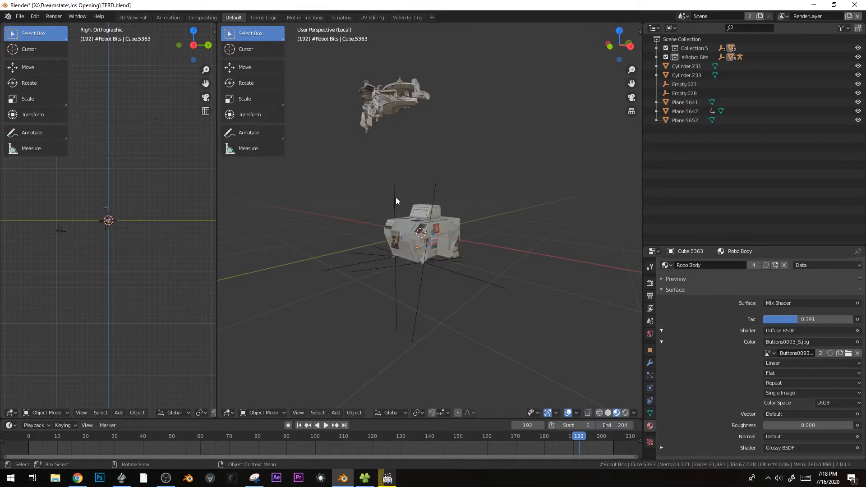
{"action": "left_click", "coordinate": [396, 201]}
{"action": "left_click", "coordinate": [650, 350]}
{"action": "scroll", "coordinate": [667, 354], "scroll_direction": "down", "scroll_amount": 6}
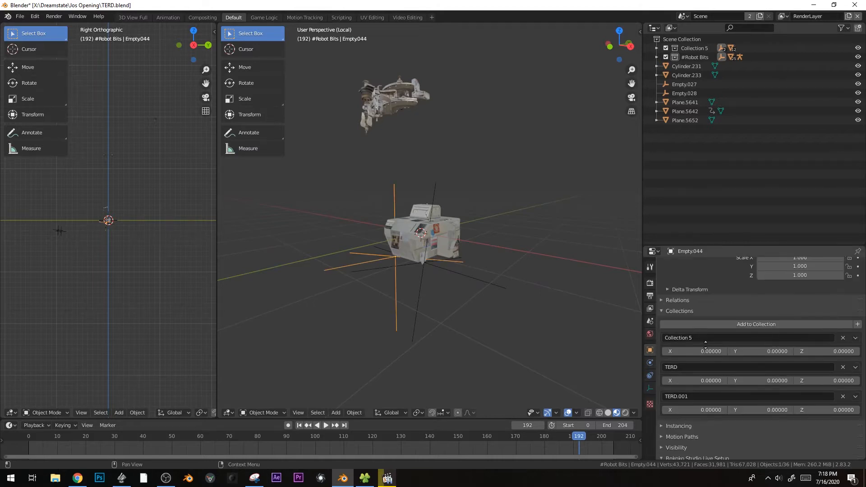
{"action": "left_click", "coordinate": [361, 103]}
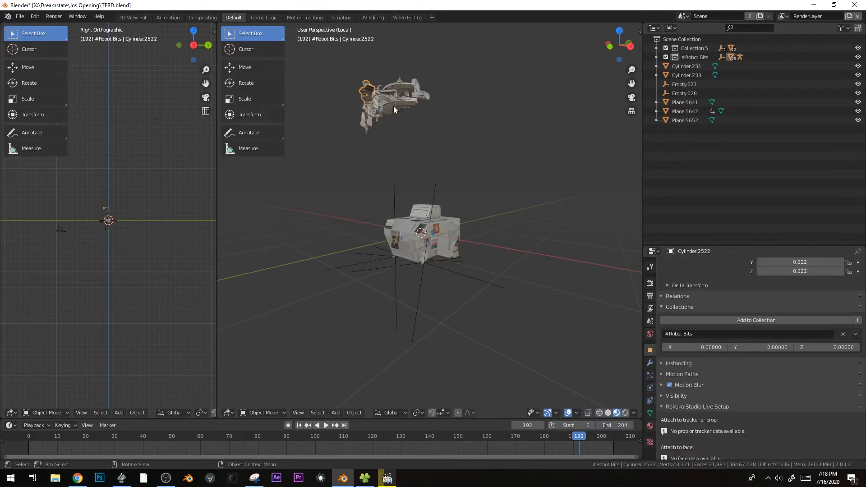
{"action": "key", "text": "alt+a"}
{"action": "middle_click_drag", "start_coordinate": [412, 232], "coordinate": [450, 247]}
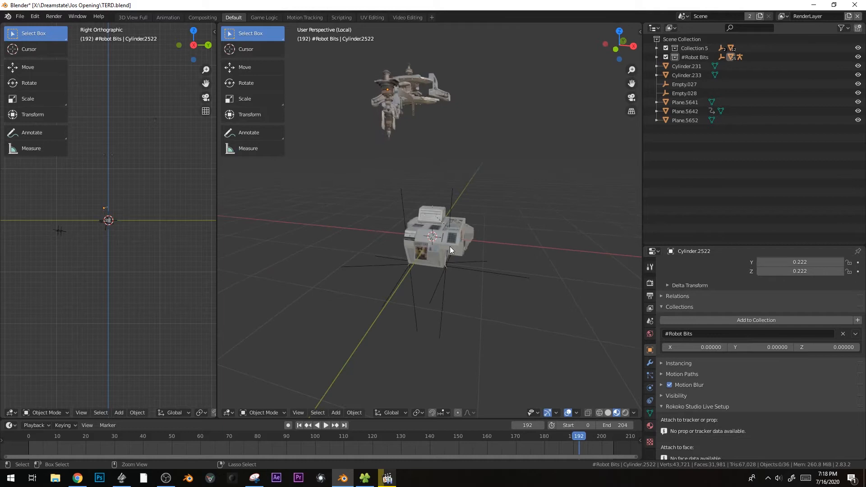
Save TERD.blend and reopen the recent file at the bar.blend.
{"action": "left_click", "coordinate": [20, 17]}
{"action": "mouse_move", "coordinate": [54, 17]}
{"action": "mouse_move", "coordinate": [20, 16]}
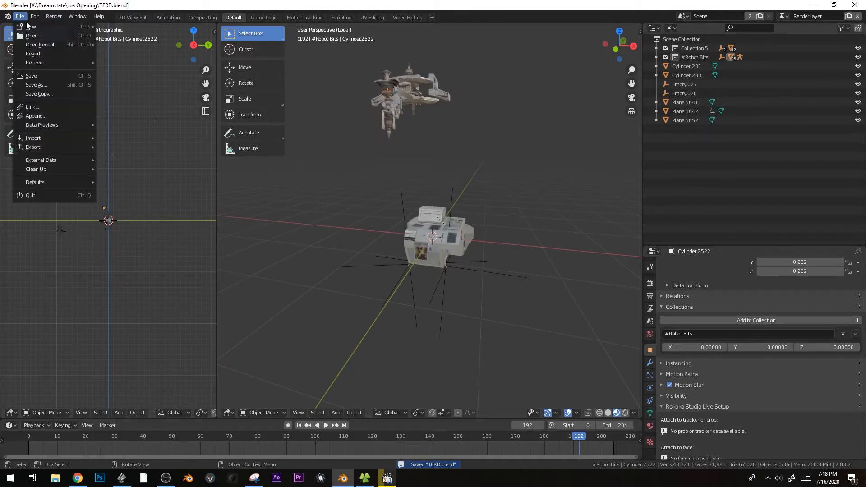
{"action": "mouse_move", "coordinate": [59, 47]}
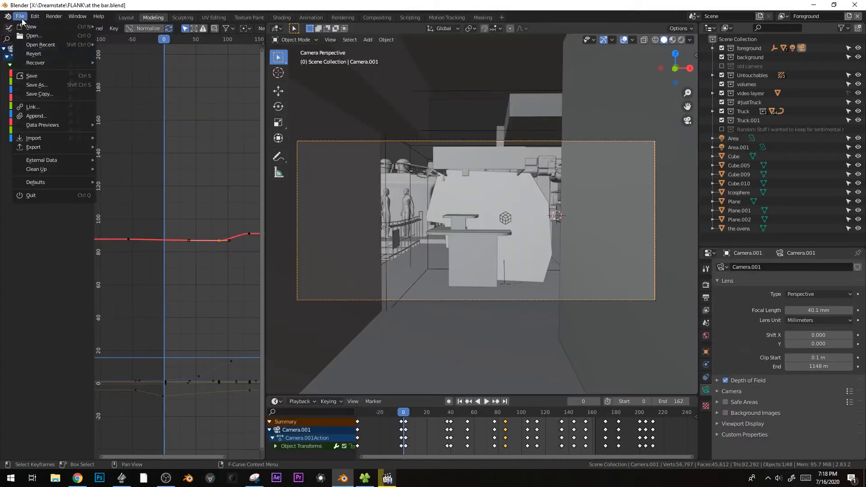
Append the TERD.001 collection from TERD.blend in the Jos Opening folder to the bar scene.
{"action": "left_click", "coordinate": [45, 117]}
{"action": "left_click", "coordinate": [185, 291]}
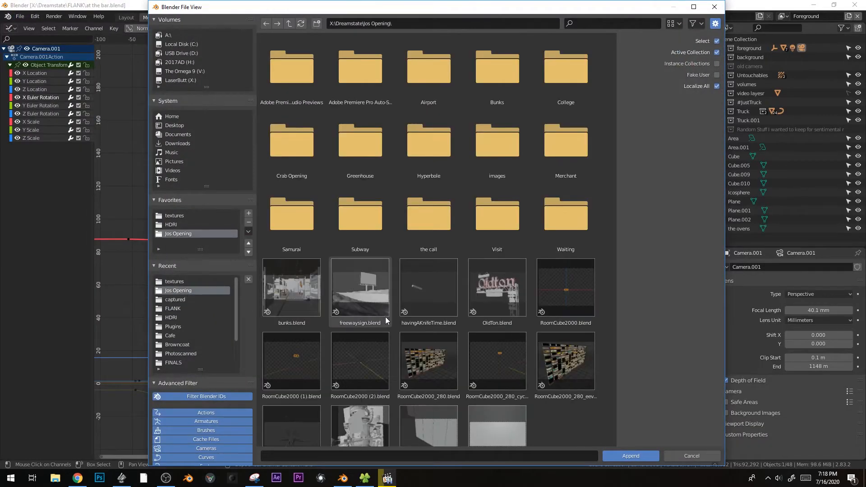
{"action": "scroll", "coordinate": [369, 316], "scroll_direction": "down", "scroll_amount": 1}
{"action": "double_click", "coordinate": [307, 410]}
{"action": "double_click", "coordinate": [569, 80]}
{"action": "left_click", "coordinate": [280, 187]}
{"action": "left_click", "coordinate": [619, 457]}
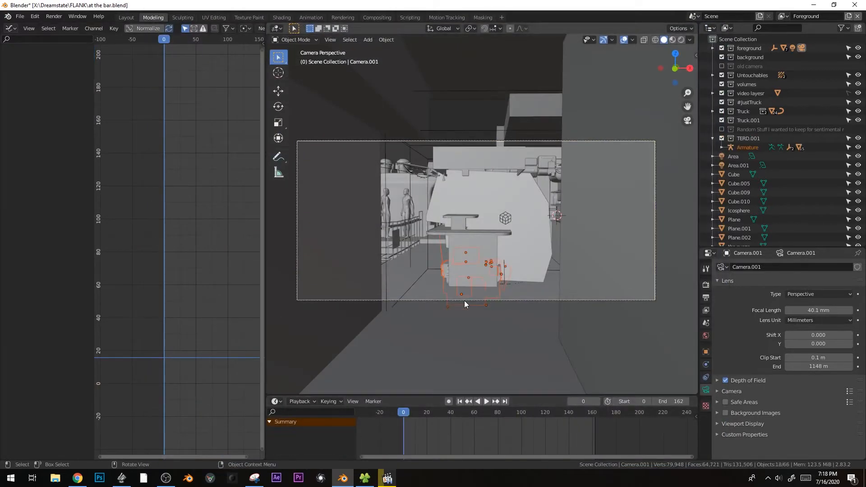
Isolate the appended robot in local view and select the armature inside its body.
{"action": "key", "text": "KP_Divide"}
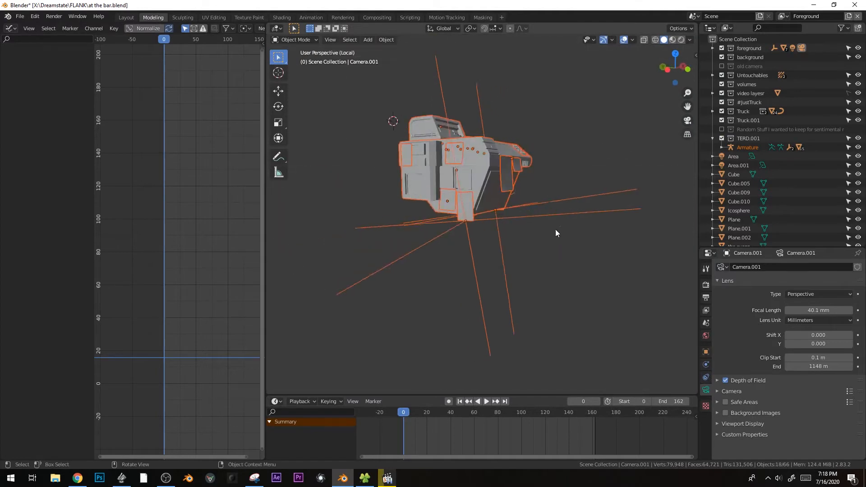
{"action": "left_click", "coordinate": [486, 196]}
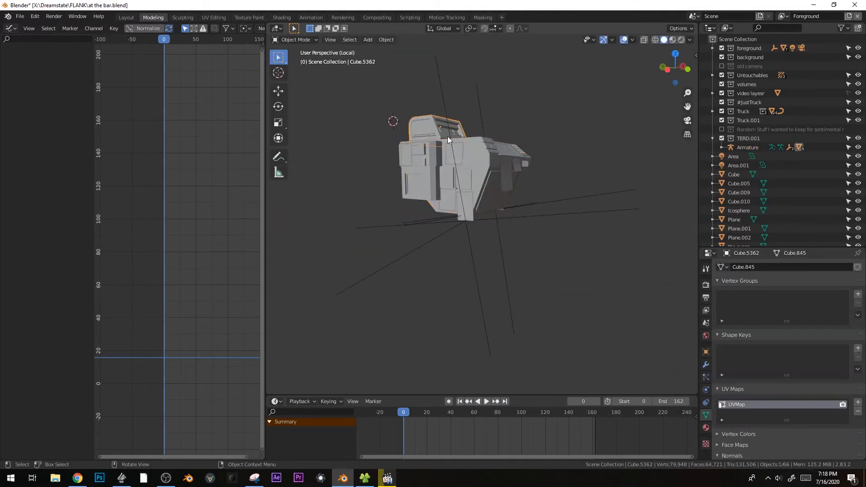
{"action": "left_click", "coordinate": [463, 172]}
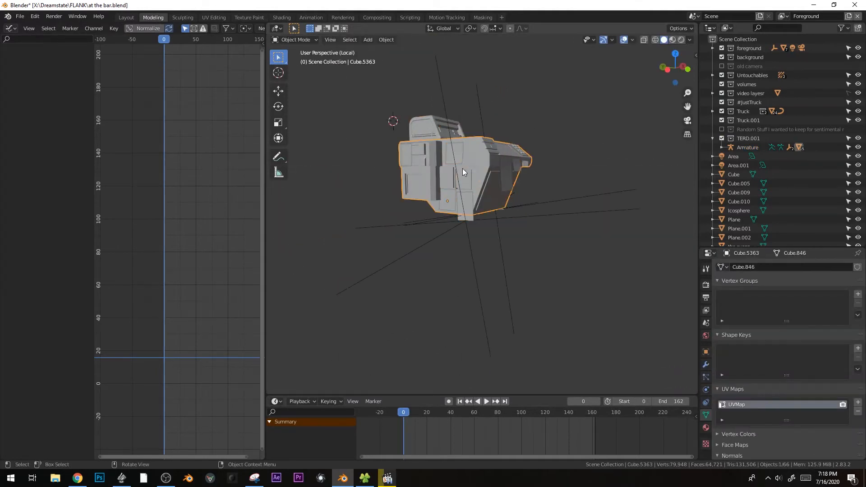
{"action": "middle_click_drag", "start_coordinate": [462, 169], "coordinate": [488, 257]}
{"action": "left_click", "coordinate": [402, 207]}
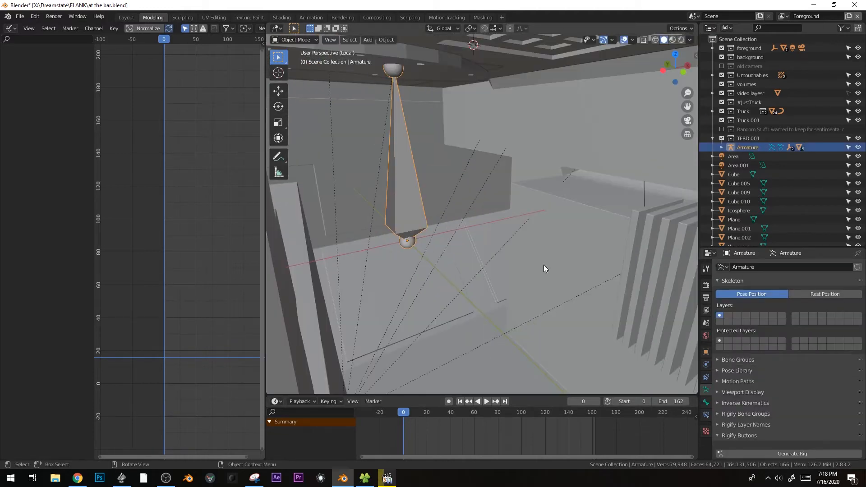
Set the robot armature's viewport display to In Front.
{"action": "scroll", "coordinate": [543, 264], "scroll_direction": "down", "scroll_amount": 5}
{"action": "left_click", "coordinate": [720, 393]}
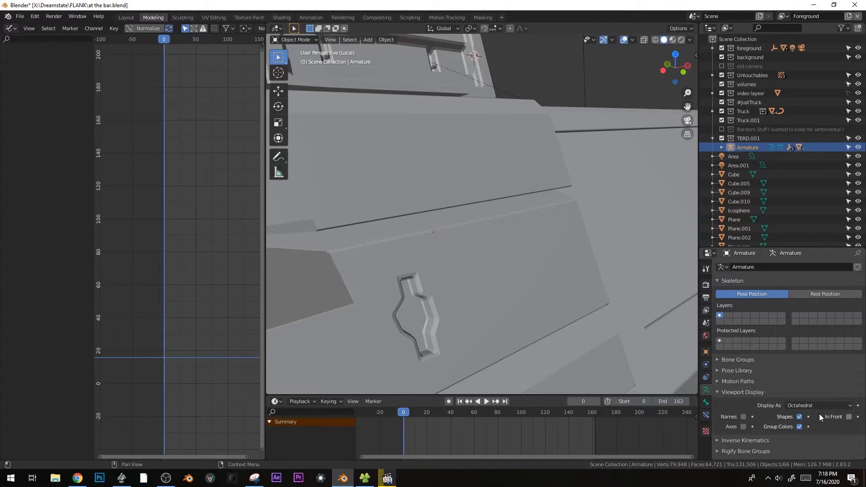
{"action": "left_click", "coordinate": [858, 417]}
{"action": "left_click", "coordinate": [855, 418]}
{"action": "left_click", "coordinate": [856, 418]}
{"action": "left_click", "coordinate": [855, 418]}
{"action": "left_click", "coordinate": [849, 417]}
{"action": "scroll", "coordinate": [516, 284], "scroll_direction": "down", "scroll_amount": 8}
Rotate the robot armature about the global Z axis to turn the robot around.
{"action": "key", "text": "g"}
{"action": "right_click", "coordinate": [572, 279]}
{"action": "key", "text": "r"}
{"action": "key", "text": "z"}
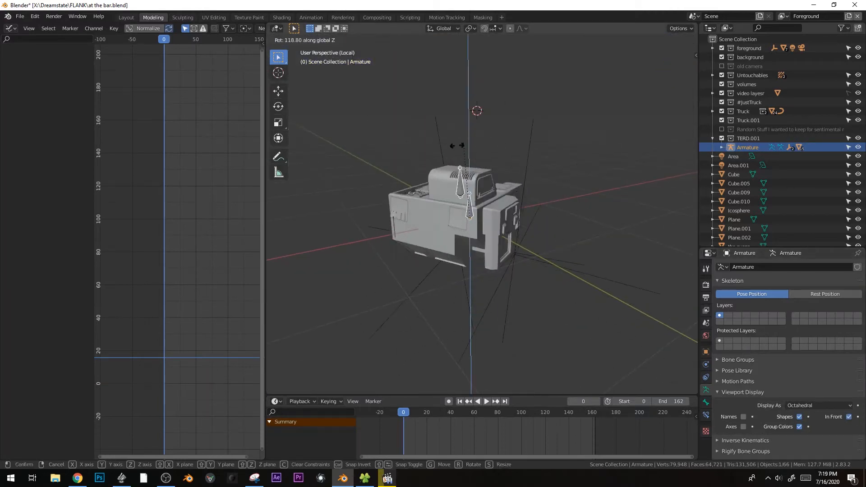
{"action": "left_click", "coordinate": [411, 186]}
Leave local view and scale the robot armature down relative to the bar counter.
{"action": "key", "text": "KP_Divide"}
{"action": "key", "text": "KP_7"}
{"action": "scroll", "coordinate": [466, 230], "scroll_direction": "down", "scroll_amount": 3}
{"action": "middle_click_drag", "start_coordinate": [467, 230], "coordinate": [536, 195]}
{"action": "scroll", "coordinate": [546, 150], "scroll_direction": "up", "scroll_amount": 4}
{"action": "key", "text": "s"}
{"action": "left_click", "coordinate": [454, 233]}
Move the robot armature up from under the bar counter and adjust its height along the Z axis.
{"action": "key", "text": "g"}
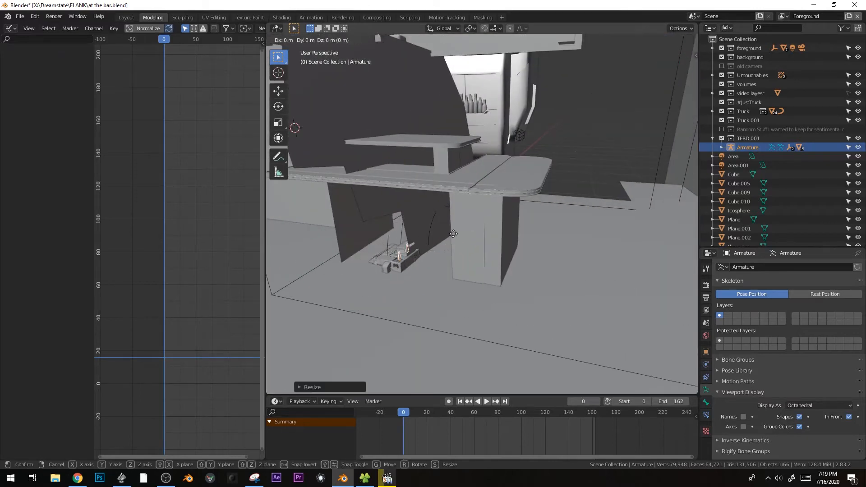
{"action": "left_click", "coordinate": [577, 122]}
{"action": "middle_click_drag", "start_coordinate": [578, 128], "coordinate": [581, 144]}
{"action": "key", "text": "g"}
{"action": "key", "text": "z"}
{"action": "left_click", "coordinate": [586, 156]}
Switch the viewport to Rendered shading and rescale the robot armature.
{"action": "key", "text": "z"}
{"action": "left_click", "coordinate": [589, 105]}
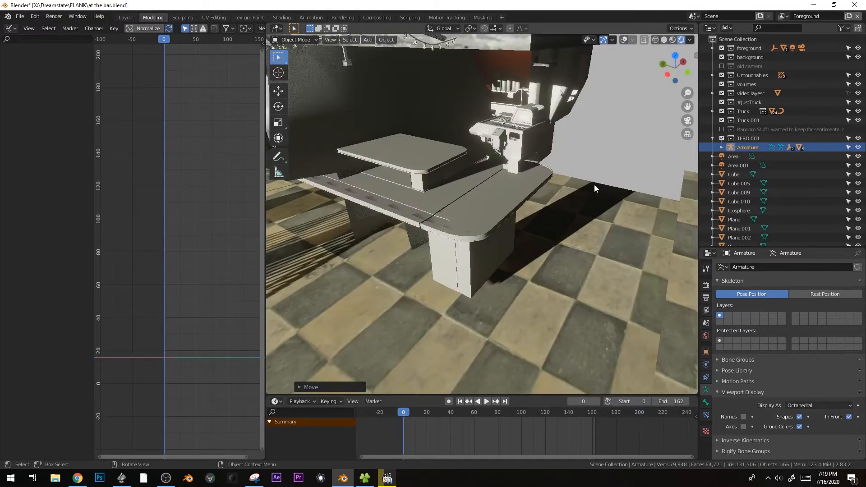
{"action": "middle_click_drag", "start_coordinate": [586, 156], "coordinate": [533, 185]}
{"action": "key", "text": "s"}
{"action": "left_click", "coordinate": [632, 173]}
Look through the scene camera and shift the robot along the global X axis.
{"action": "key", "text": "KP_0"}
{"action": "key", "text": "g"}
{"action": "key", "text": "x"}
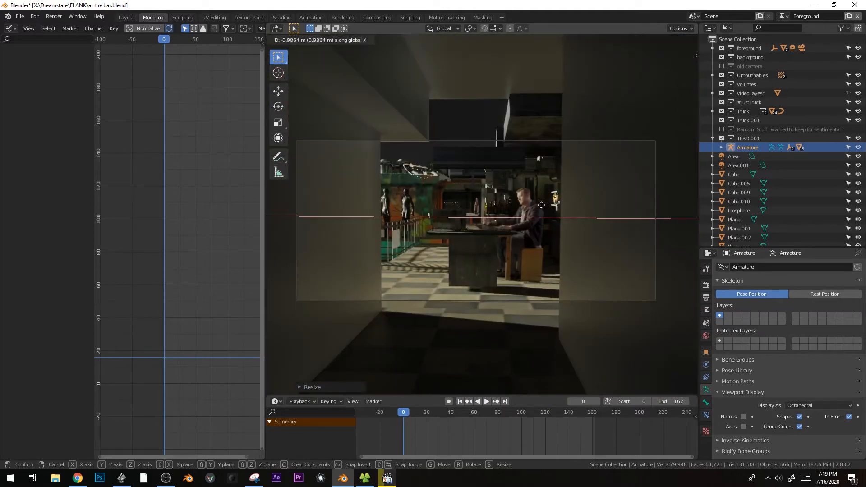
{"action": "left_click", "coordinate": [614, 131]}
Move the robot toward the camera along the Y axis and place it large in the left foreground of the corridor.
{"action": "scroll", "coordinate": [547, 230], "scroll_direction": "down", "scroll_amount": 1}
{"action": "key", "text": "g"}
{"action": "key", "text": "y"}
{"action": "key", "text": "y"}
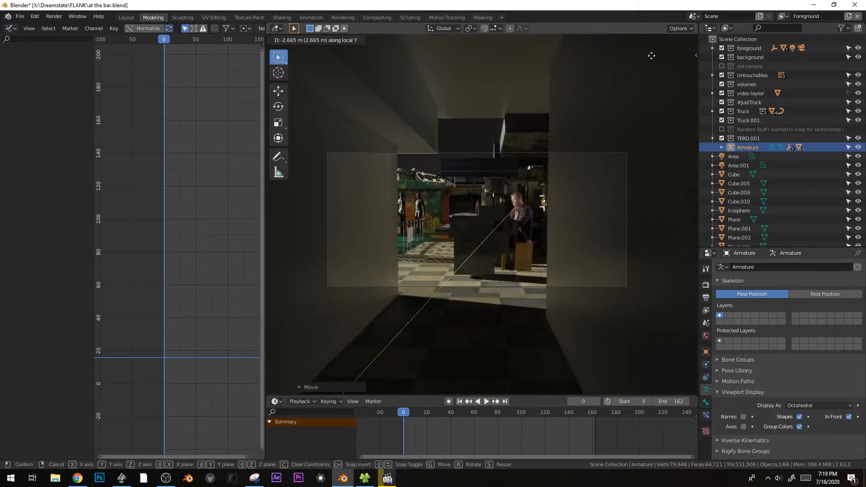
{"action": "key", "text": "y"}
{"action": "scroll", "coordinate": [631, 166], "scroll_direction": "up", "scroll_amount": 1}
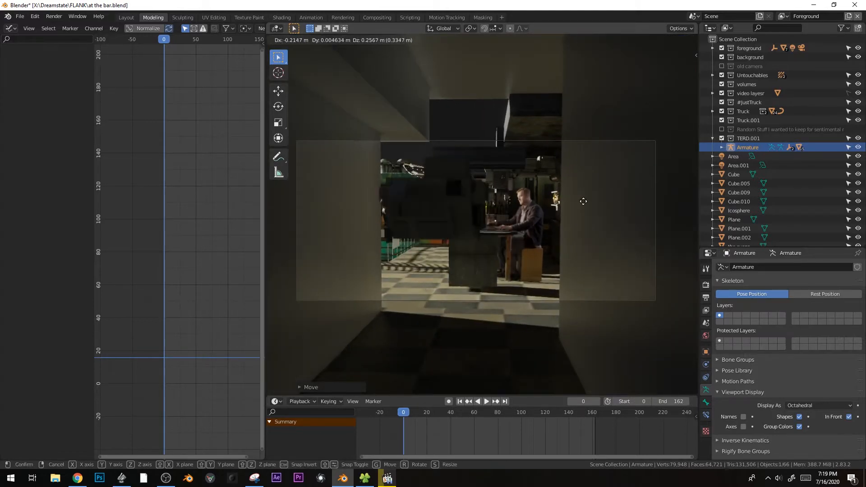
{"action": "scroll", "coordinate": [562, 192], "scroll_direction": "up", "scroll_amount": 2}
{"action": "key", "text": "y"}
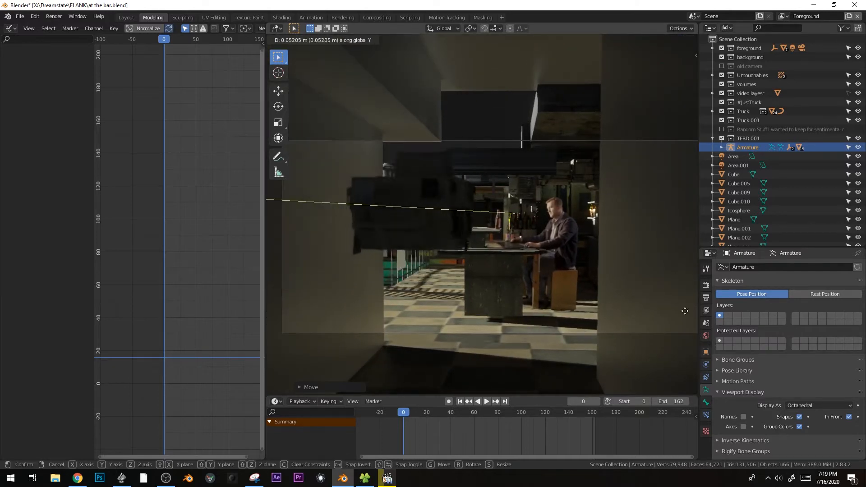
{"action": "left_click", "coordinate": [610, 174]}
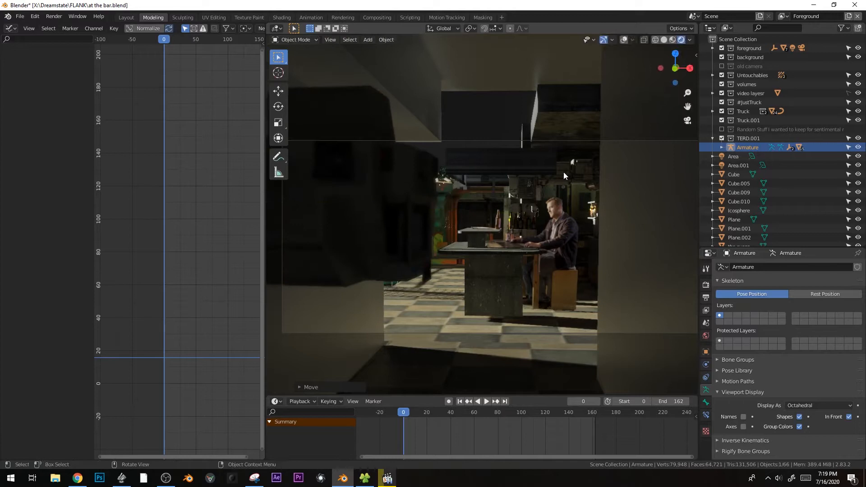
{"action": "key", "text": "g"}
{"action": "key", "text": "y"}
{"action": "left_click", "coordinate": [357, 269]}
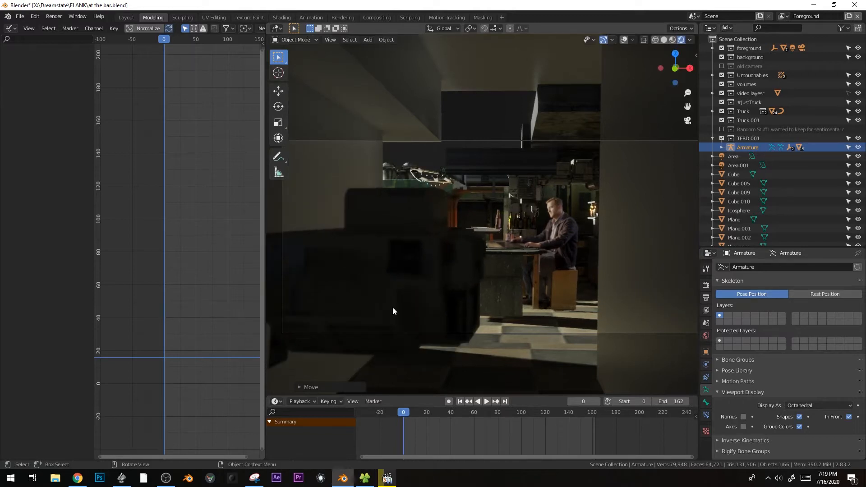
Keyframe the robot armature's object transforms at frame 0 and preview the animation.
{"action": "key", "text": "i"}
{"action": "left_click", "coordinate": [428, 326]}
{"action": "key", "text": "space"}
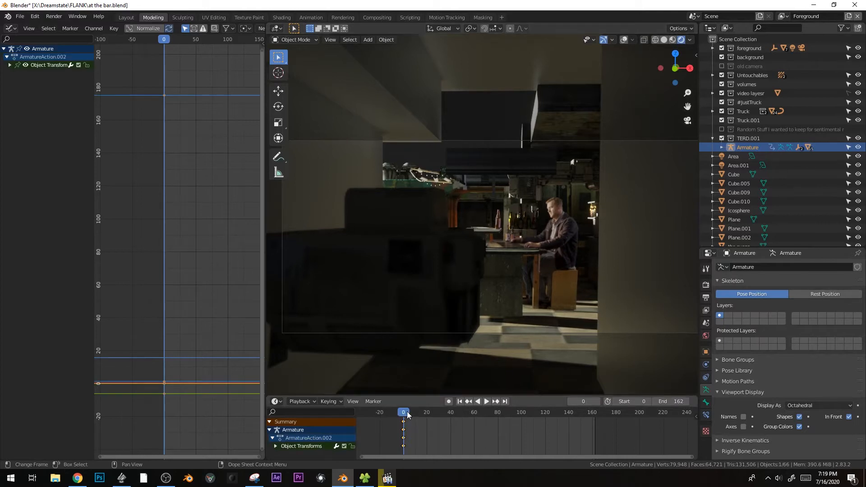
{"action": "key", "text": "space"}
Go to frame 163 and move the robot along the global Y axis away from the camera, beyond the railing.
{"action": "left_click_drag", "start_coordinate": [518, 412], "coordinate": [596, 416]}
{"action": "key", "text": "g"}
{"action": "key", "text": "x"}
{"action": "key", "text": "y"}
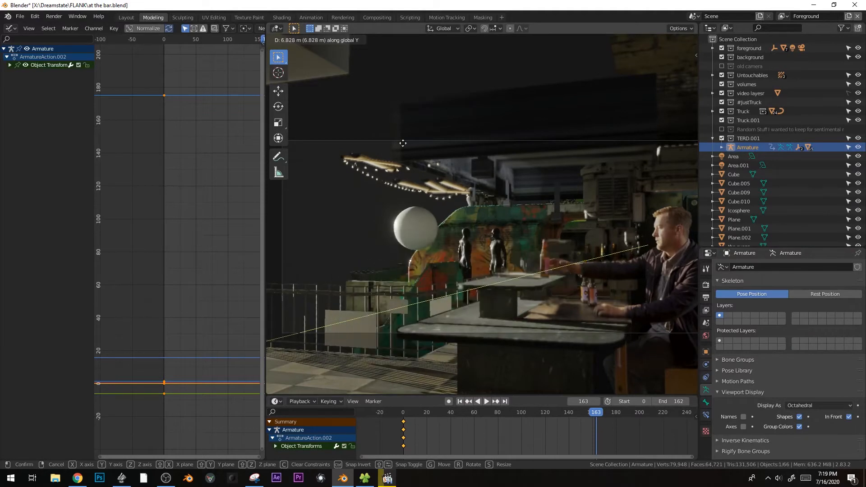
{"action": "left_click", "coordinate": [401, 162]}
Tilt the robot with a trackball rotation and move it about 0.54 m along its local Z axis.
{"action": "key", "text": "g"}
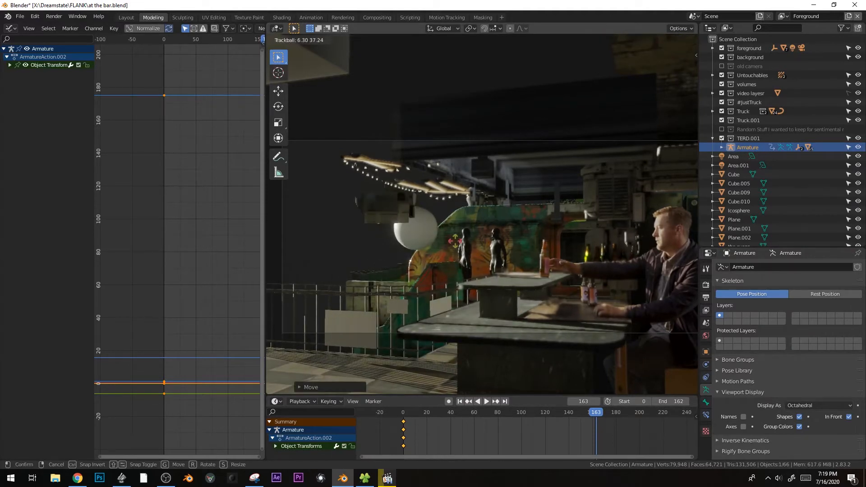
{"action": "left_click", "coordinate": [454, 241]}
{"action": "key", "text": "g"}
{"action": "key", "text": "x"}
{"action": "key", "text": "x"}
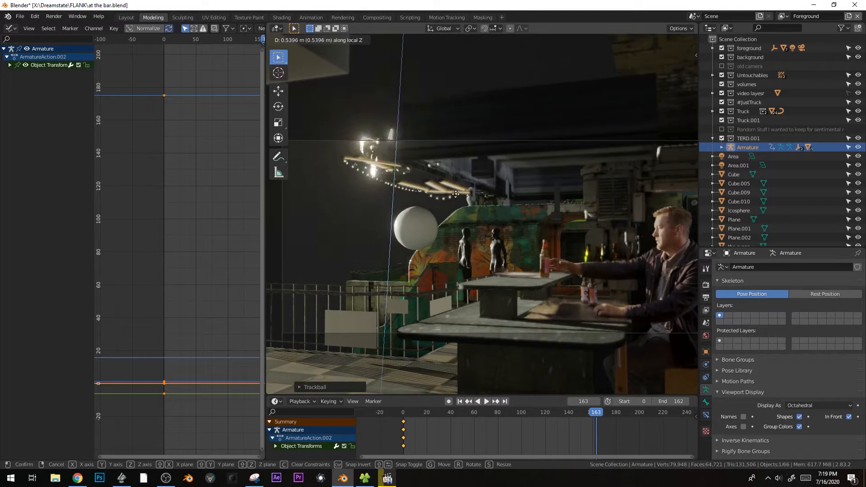
{"action": "left_click", "coordinate": [456, 194]}
Rotate the robot again with trackball rotation and slide it along its local Y axis.
{"action": "key", "text": "r"}
{"action": "key", "text": "r"}
{"action": "left_click", "coordinate": [457, 253]}
{"action": "key", "text": "g"}
{"action": "key", "text": "x"}
{"action": "key", "text": "x"}
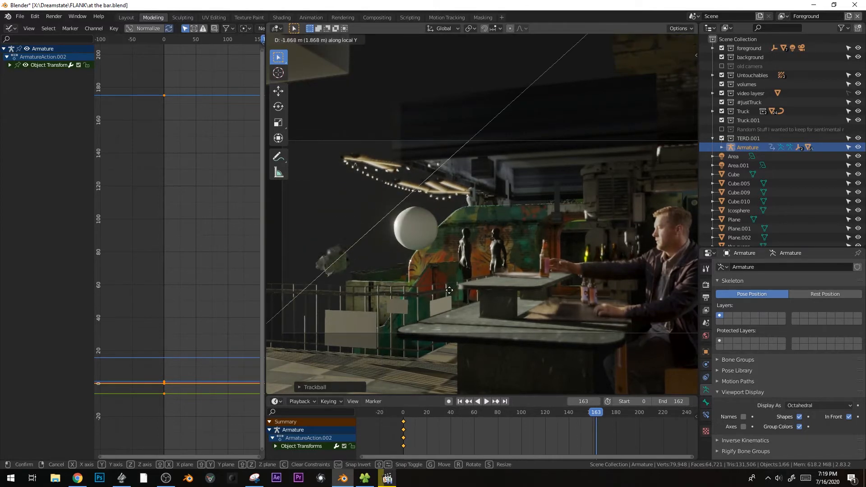
{"action": "left_click", "coordinate": [435, 320]}
Reposition the robot beyond the railing at frame 163 and tilt it again with a trackball rotation.
{"action": "key", "text": "g"}
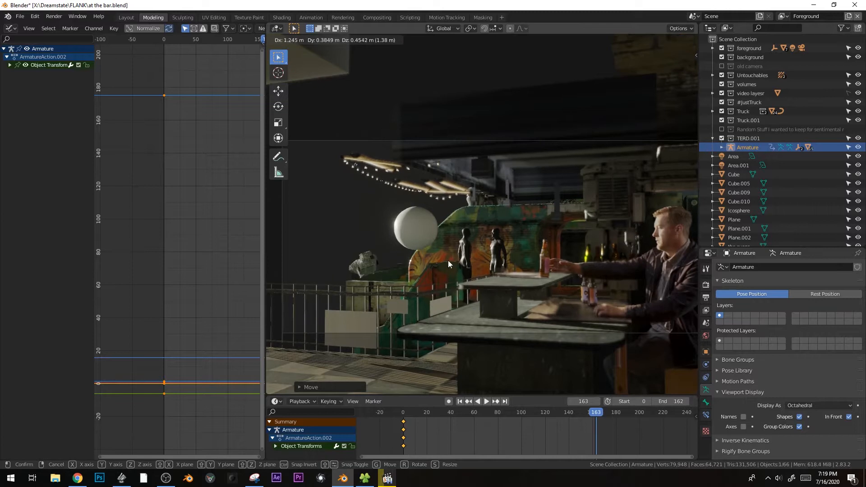
{"action": "left_click", "coordinate": [431, 294]}
{"action": "key", "text": "g"}
{"action": "left_click", "coordinate": [443, 253]}
{"action": "key", "text": "r"}
{"action": "key", "text": "r"}
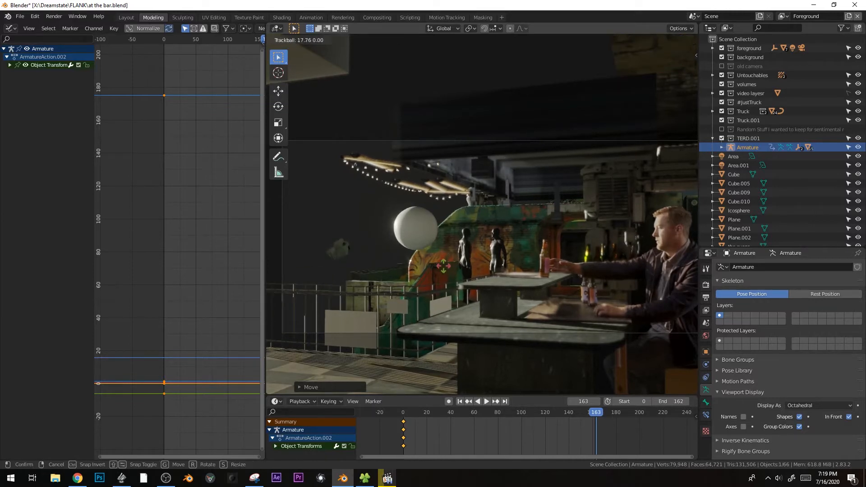
{"action": "left_click", "coordinate": [449, 263]}
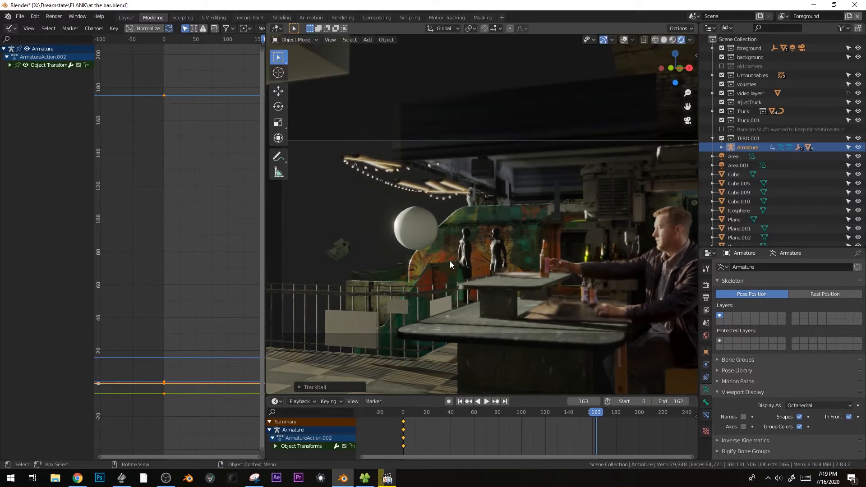
Keyframe the robot armature's location and rotation at frame 163 and set its animation curves to linear extrapolation.
{"action": "key", "text": "i"}
{"action": "left_click", "coordinate": [492, 272]}
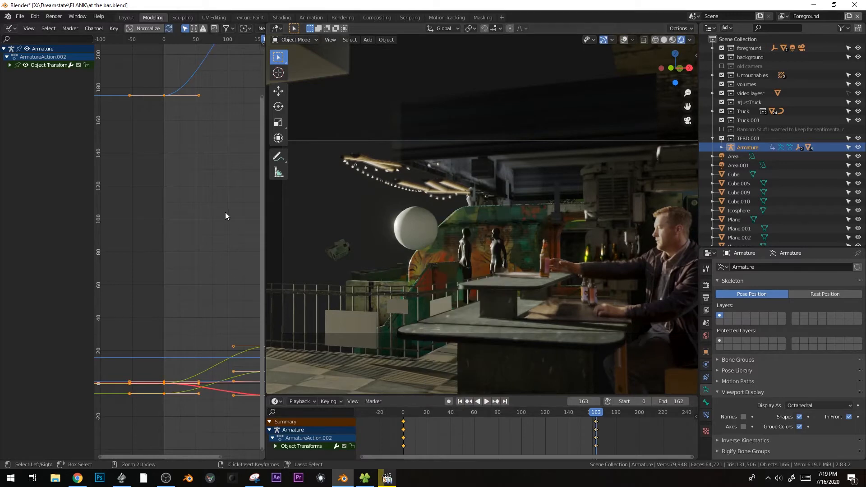
{"action": "key", "text": "Home"}
{"action": "key", "text": "shift+e"}
{"action": "left_click", "coordinate": [210, 243]}
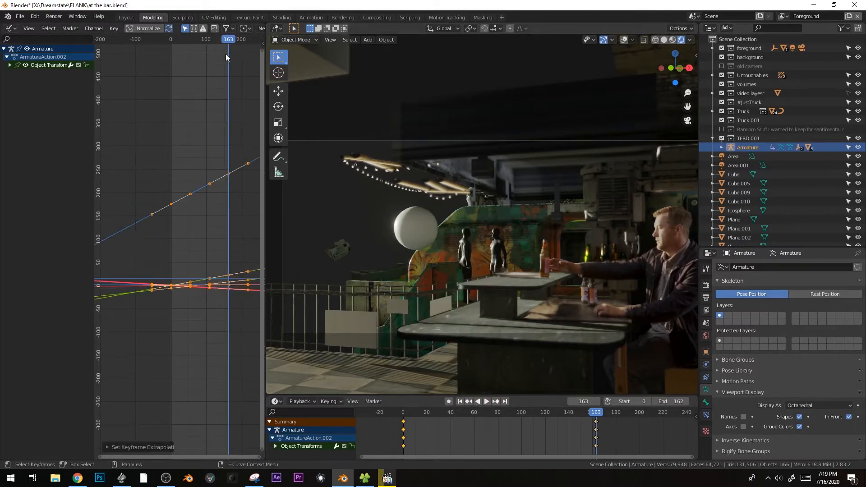
Scrub and play back the animation to check the robot's flight path.
{"action": "left_click_drag", "start_coordinate": [226, 39], "coordinate": [213, 39]}
{"action": "key", "text": "space"}
{"action": "middle_click_drag", "start_coordinate": [209, 190], "coordinate": [213, 207], "text": "ctrl"}
{"action": "left_click_drag", "start_coordinate": [223, 341], "coordinate": [232, 329]}
{"action": "key", "text": "Escape"}
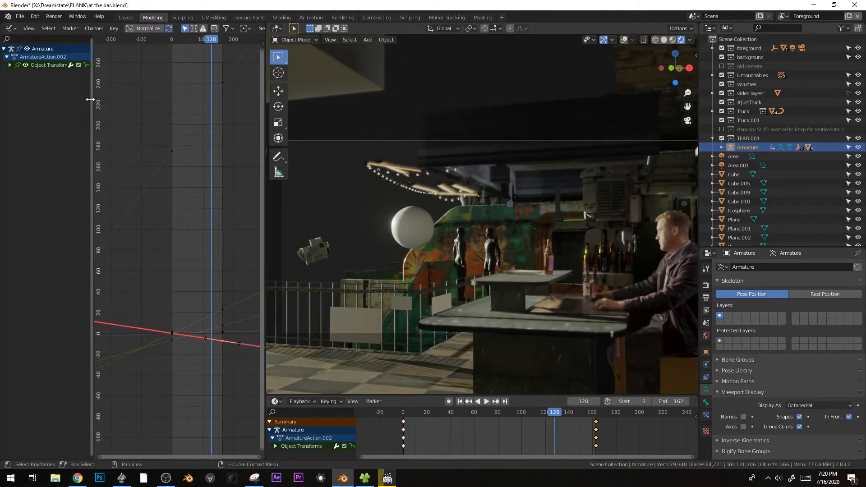
Expand the armature's object transform channels and try moving the end keyframes of individual curves.
{"action": "left_click", "coordinate": [11, 66]}
{"action": "middle_click_drag", "start_coordinate": [205, 112], "coordinate": [230, 244], "text": "ctrl"}
{"action": "left_click", "coordinate": [223, 275]}
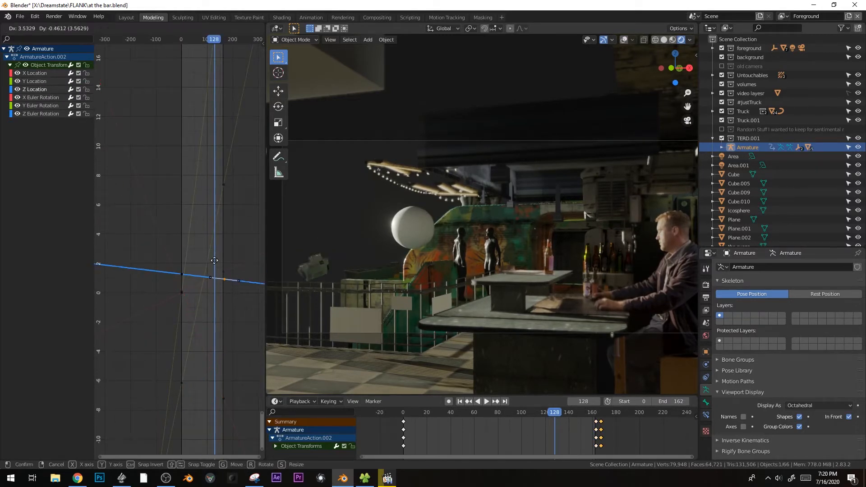
{"action": "left_click", "coordinate": [223, 271]}
{"action": "key", "text": "g"}
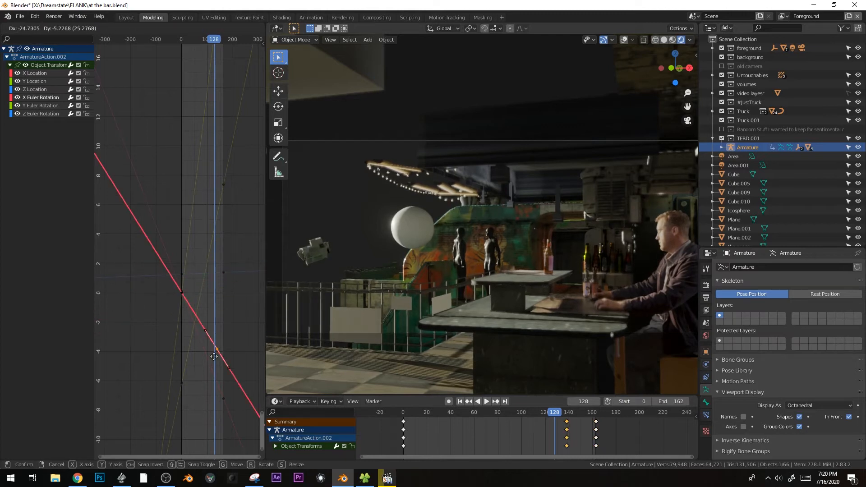
{"action": "right_click", "coordinate": [225, 277]}
Move the X Location curve's first keyframe along the time axis to about frame 79.
{"action": "mouse_move", "coordinate": [197, 40]}
{"action": "left_mouse_down"}
{"action": "mouse_move", "coordinate": [211, 39]}
{"action": "mouse_move", "coordinate": [202, 40]}
{"action": "left_mouse_up"}
{"action": "key", "text": "space"}
{"action": "middle_click_drag", "start_coordinate": [186, 151], "coordinate": [188, 263], "text": "ctrl"}
{"action": "left_click", "coordinate": [183, 255]}
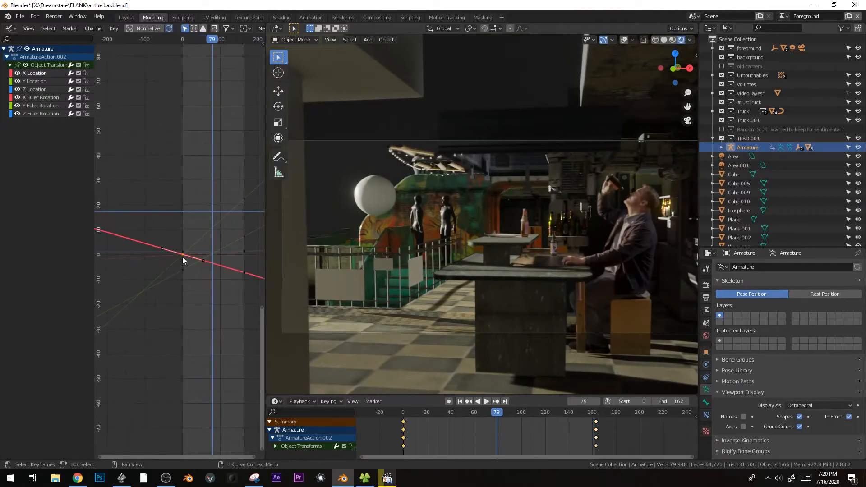
{"action": "key", "text": "g"}
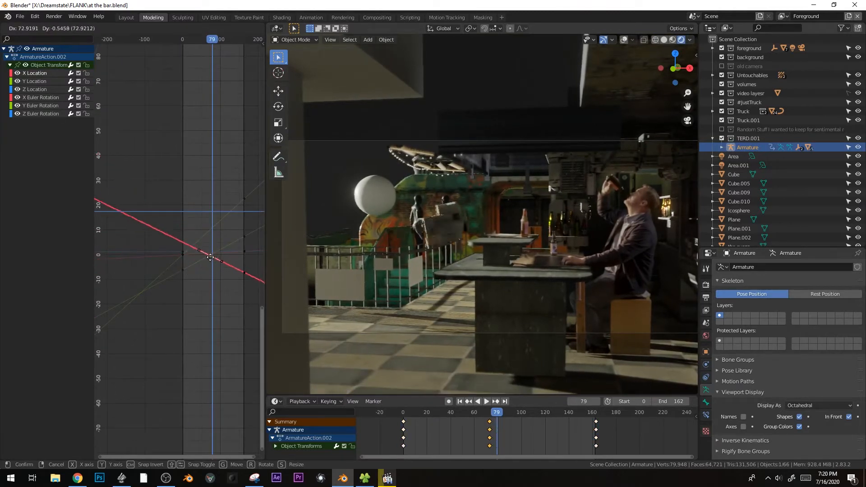
{"action": "key", "text": "x"}
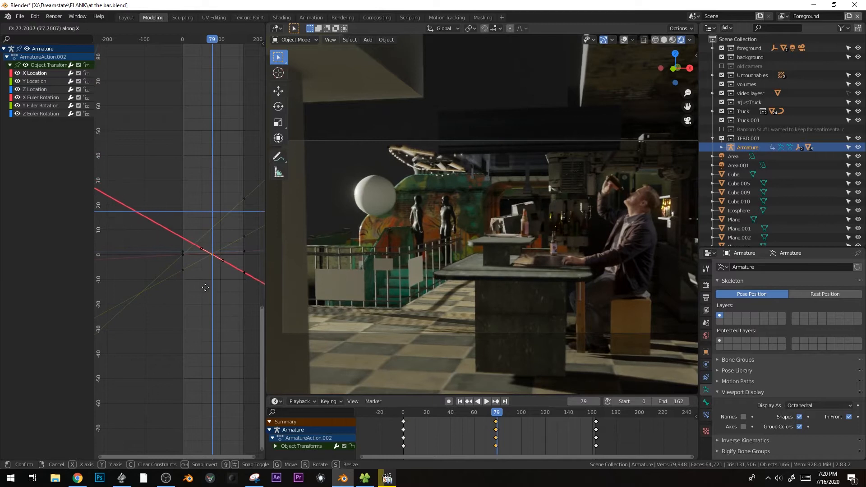
{"action": "left_click", "coordinate": [205, 287]}
Reshape the X Location curve with an extra keyframe near frame -4 and the middle keyframe at about frame 82.
{"action": "key", "text": "v"}
{"action": "left_click", "coordinate": [226, 252]}
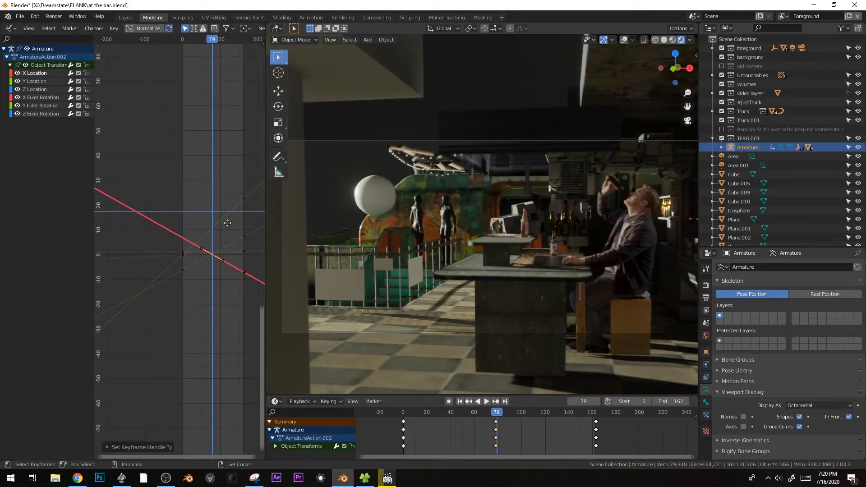
{"action": "key", "text": "g"}
{"action": "key", "text": "x"}
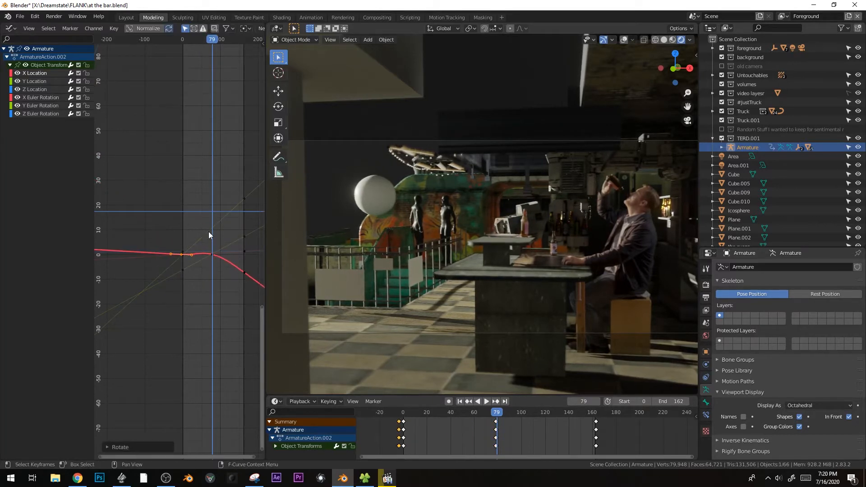
{"action": "key", "text": "g"}
{"action": "left_click", "coordinate": [230, 283]}
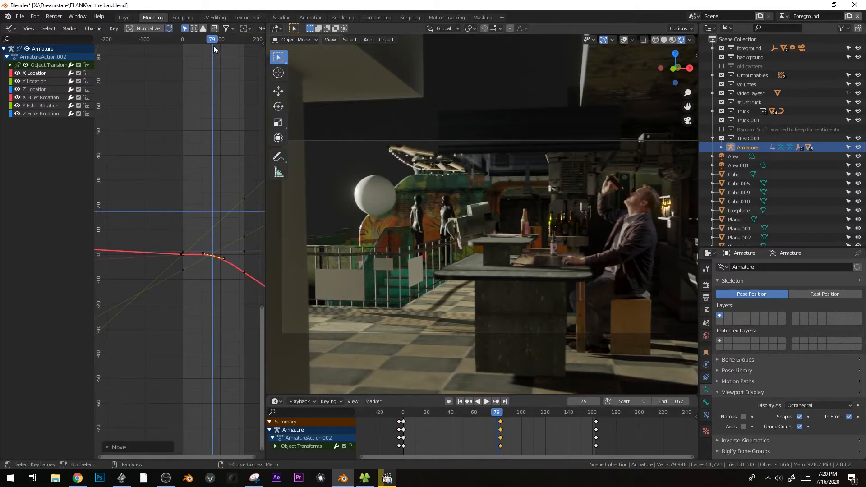
Move the X Location curve's middle keyframe earlier to about frame 55, playing the animation to check the timing.
{"action": "left_click", "coordinate": [199, 40]}
{"action": "key", "text": "space"}
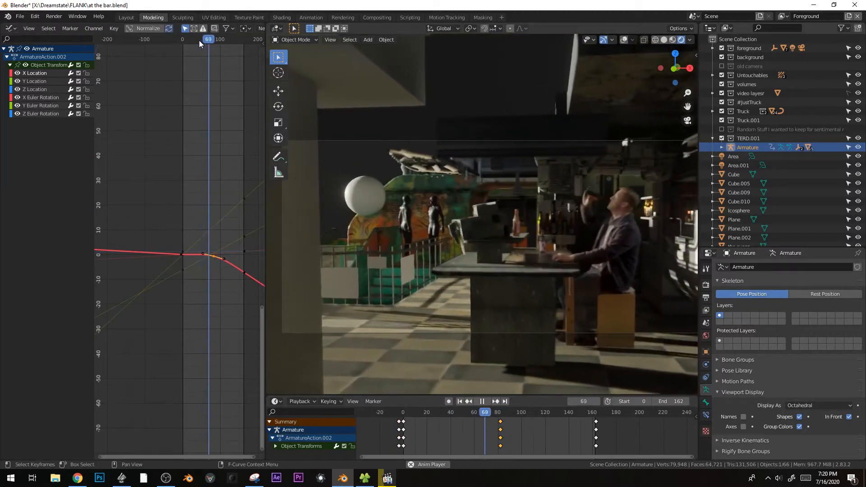
{"action": "key", "text": "space"}
{"action": "scroll", "coordinate": [214, 290], "scroll_direction": "up", "scroll_amount": 2}
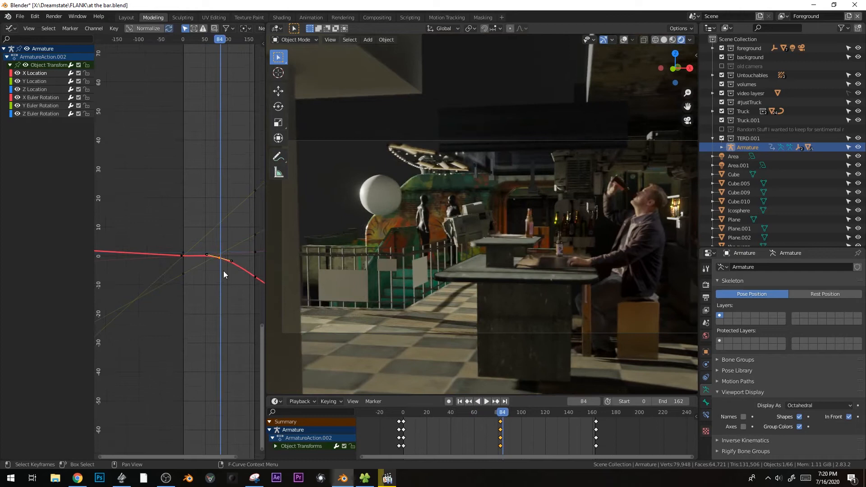
{"action": "key", "text": "g"}
{"action": "left_click", "coordinate": [208, 272]}
{"action": "left_click_drag", "start_coordinate": [220, 40], "coordinate": [197, 38]}
{"action": "key", "text": "space"}
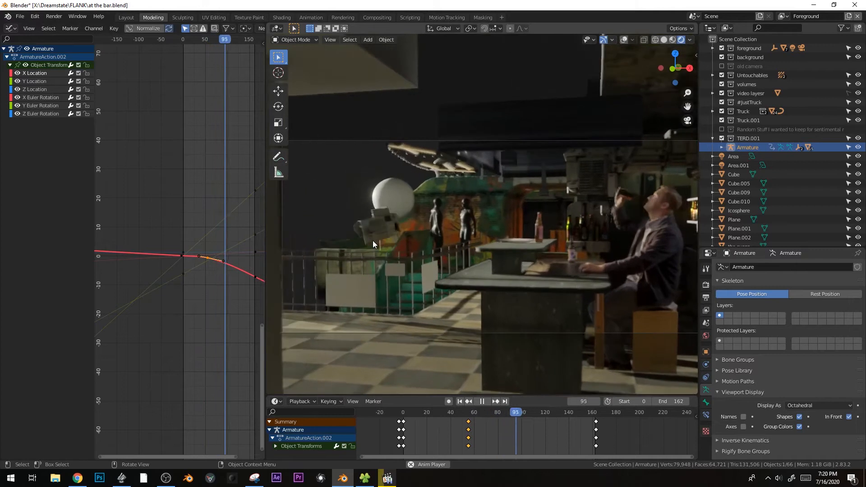
{"action": "key", "text": "space"}
Rotate the handles of the X Location curve's last keyframe.
{"action": "left_click", "coordinate": [244, 274]}
{"action": "key", "text": "r"}
{"action": "left_click", "coordinate": [244, 228]}
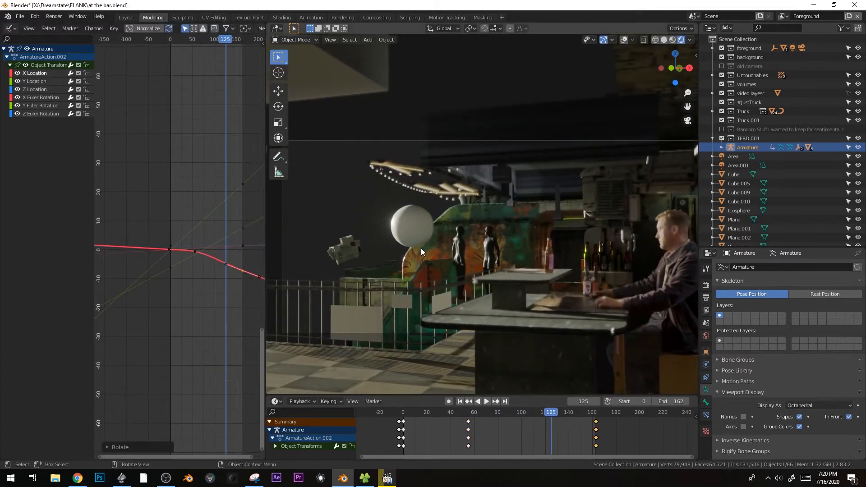
Turn on the viewport overlays and reselect the robot's armature in the camera view.
{"action": "left_click", "coordinate": [423, 259]}
{"action": "key", "text": "alt+shift+z"}
{"action": "middle_click_drag", "start_coordinate": [407, 220], "coordinate": [491, 264], "text": "shift"}
{"action": "scroll", "coordinate": [441, 234], "scroll_direction": "up", "scroll_amount": 2}
{"action": "key", "text": "r"}
{"action": "left_click", "coordinate": [433, 243]}
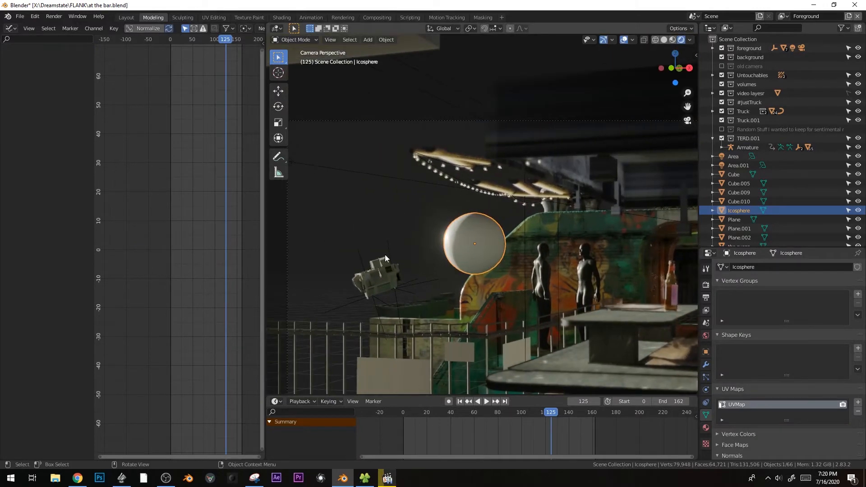
{"action": "left_click", "coordinate": [381, 273]}
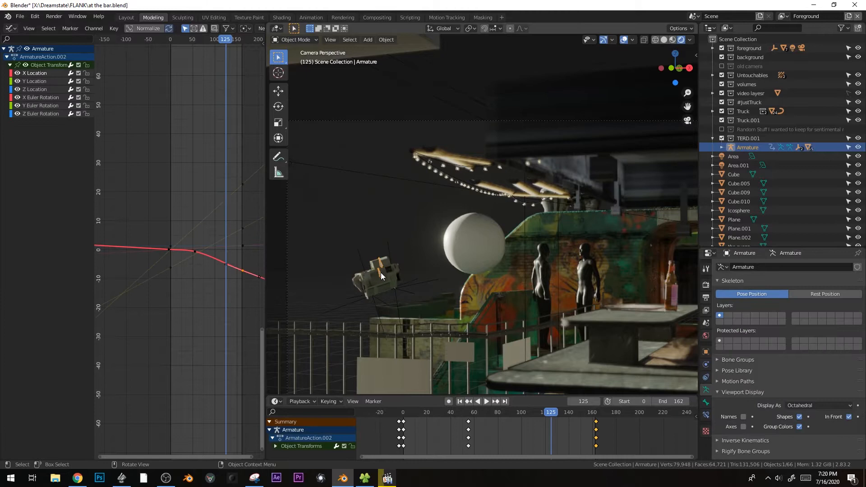
Select the Y Euler Rotation curve's last keyframe and play the animation from near the start to frame 51.
{"action": "left_click", "coordinate": [242, 183]}
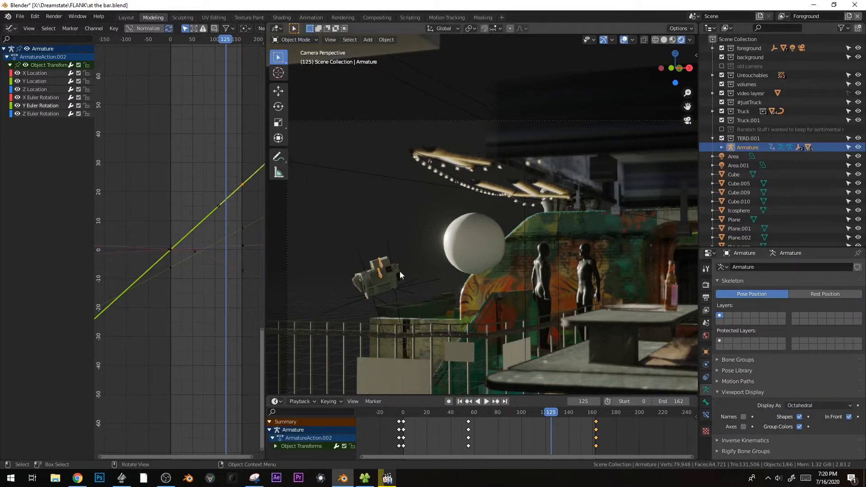
{"action": "key", "text": "r"}
{"action": "left_click", "coordinate": [245, 166]}
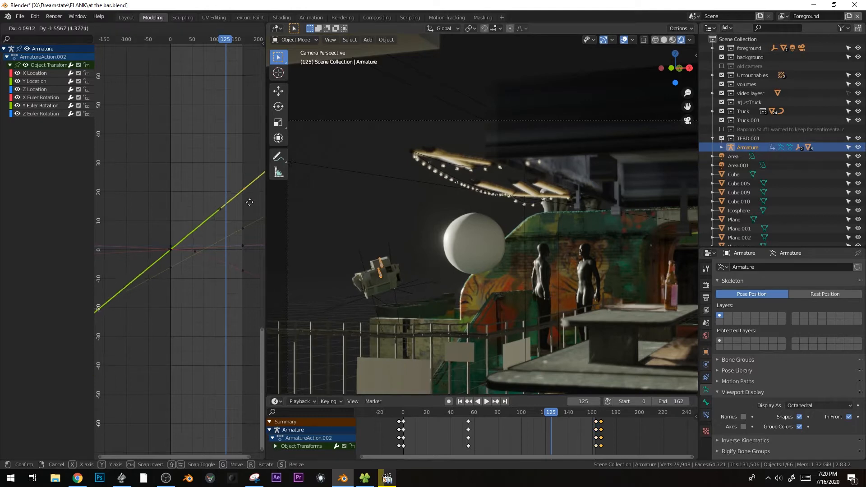
{"action": "left_click", "coordinate": [414, 412]}
{"action": "key", "text": "space"}
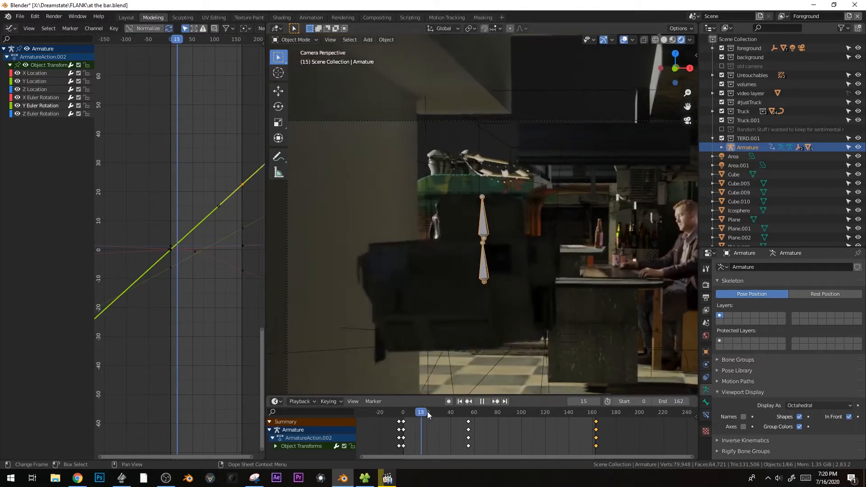
{"action": "key", "text": "space"}
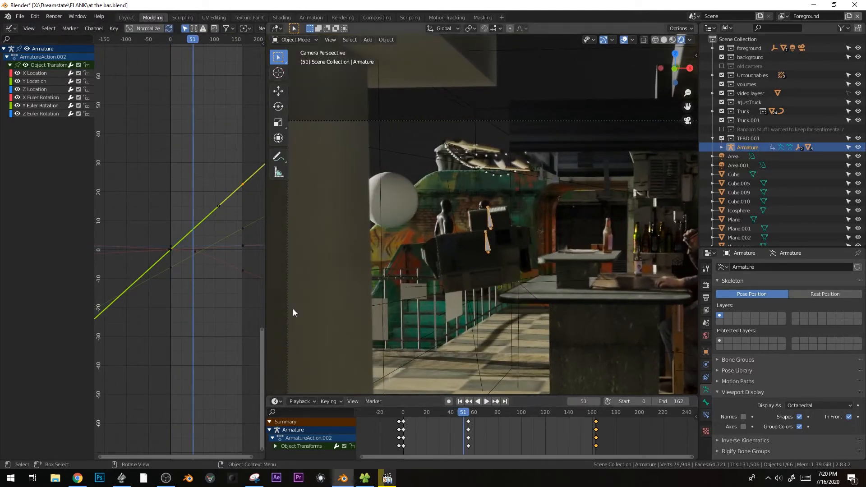
Move the Y Euler Rotation curve's last keyframe to about frame 71 and its first keyframe to about frame 44.
{"action": "key", "text": "g"}
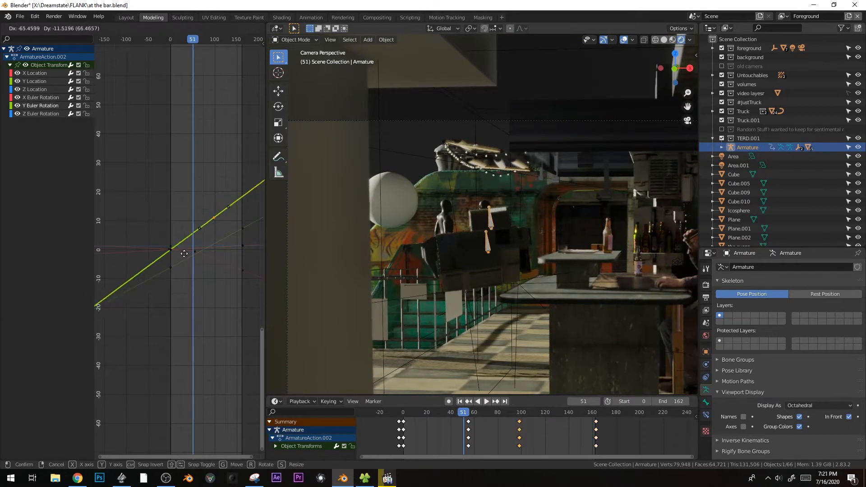
{"action": "left_click", "coordinate": [172, 261]}
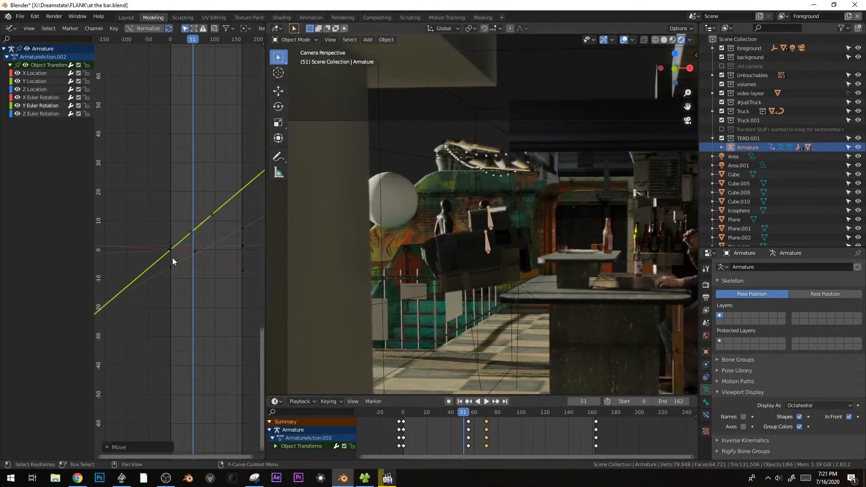
{"action": "left_click", "coordinate": [172, 252]}
{"action": "left_click", "coordinate": [171, 251]}
{"action": "key", "text": "g"}
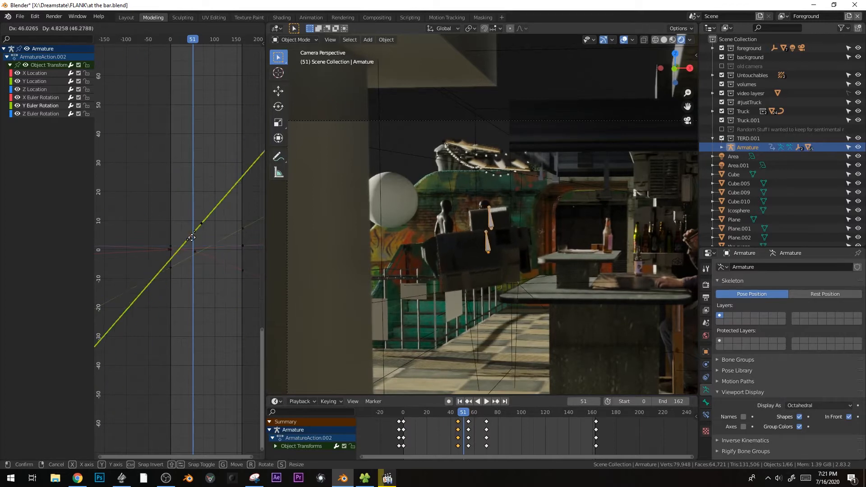
{"action": "left_click", "coordinate": [191, 236]}
Raise the Y Euler Rotation curve's second keyframe to about 30 degrees near frame 73, checking the robot's tilt in playback.
{"action": "key", "text": "space"}
{"action": "key", "text": "space"}
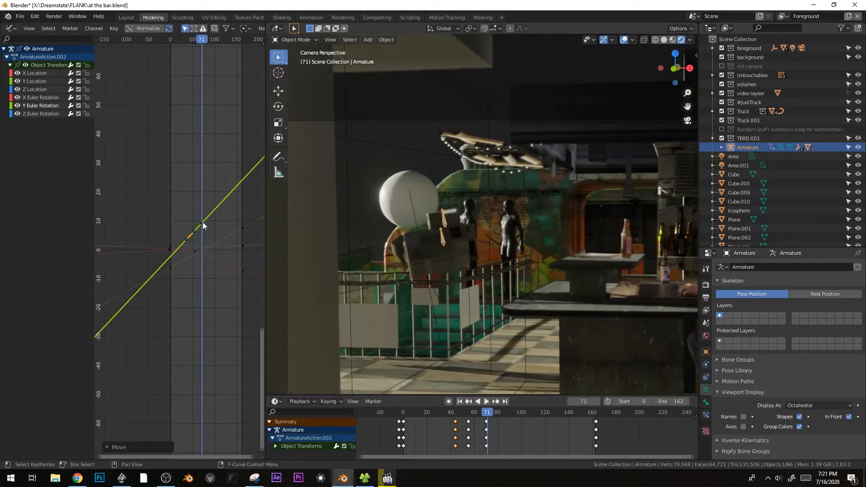
{"action": "left_click", "coordinate": [202, 222]}
{"action": "key", "text": "g"}
{"action": "left_click", "coordinate": [208, 167]}
{"action": "middle_click_drag", "start_coordinate": [208, 167], "coordinate": [218, 217], "text": "ctrl"}
{"action": "key", "text": "g"}
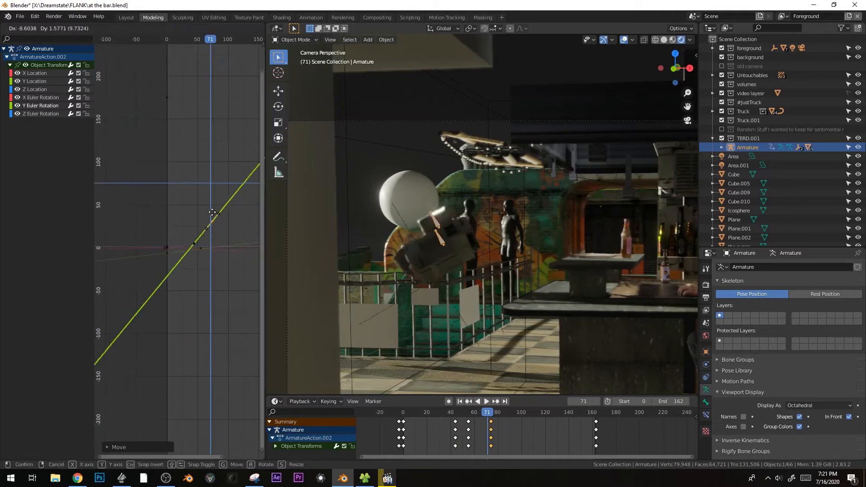
{"action": "key", "text": "space"}
{"action": "key", "text": "space"}
{"action": "key", "text": "g"}
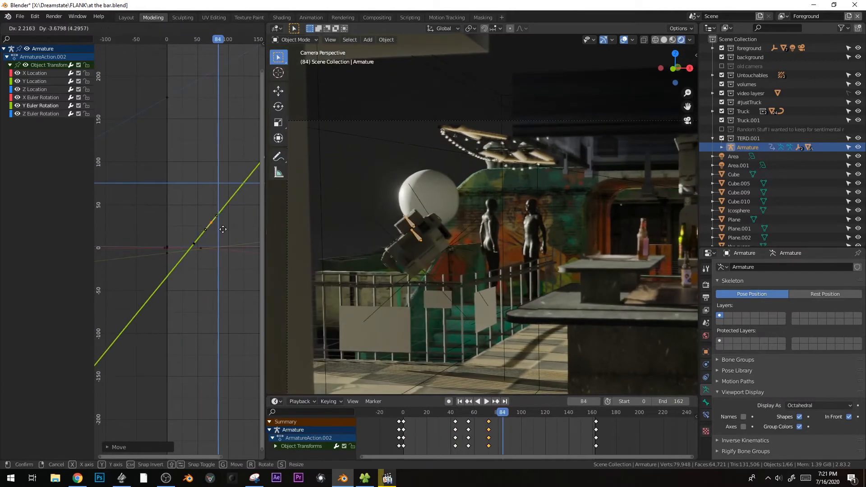
{"action": "left_click", "coordinate": [223, 230]}
Change the handle type of the raised Y Euler Rotation keyframe and duplicate it to about frame 120.
{"action": "key", "text": "v"}
{"action": "left_click", "coordinate": [223, 229]}
{"action": "key", "text": "shift+d"}
{"action": "left_click", "coordinate": [240, 220]}
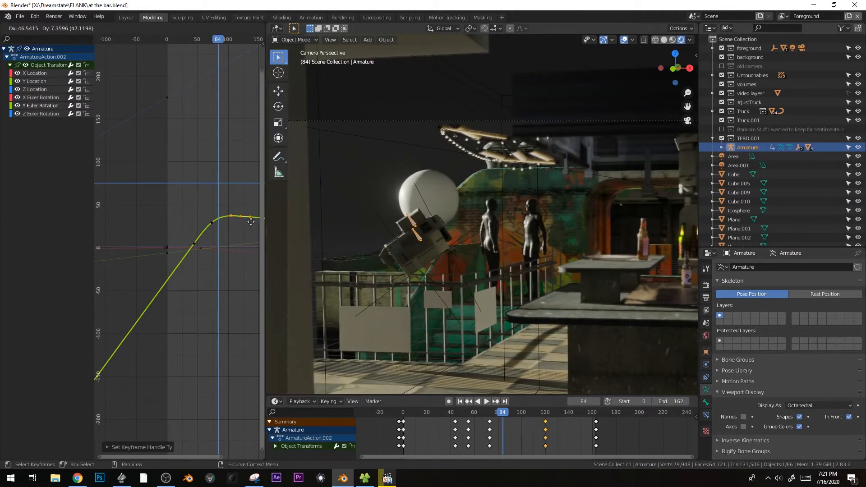
Lower the two selected Y Euler Rotation keyframes and shift them to about frames 68 and 116, previewing the motion.
{"action": "key", "text": "space"}
{"action": "key", "text": "space"}
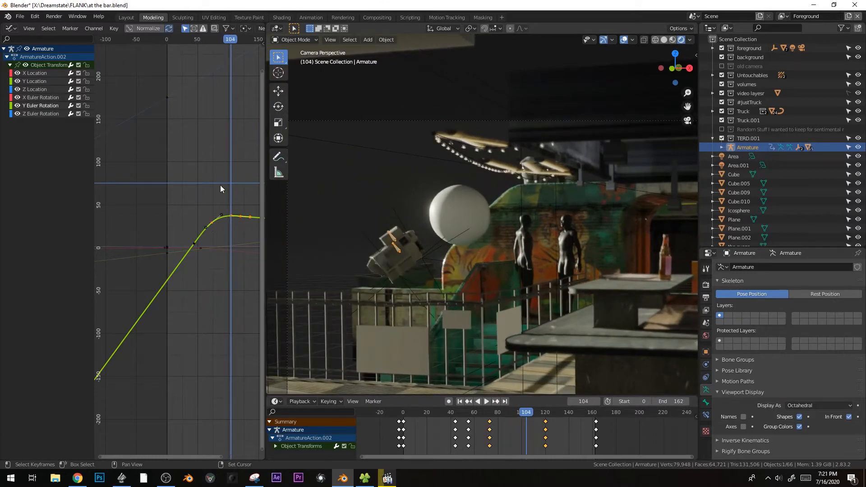
{"action": "left_click", "coordinate": [217, 194]}
{"action": "key", "text": "space"}
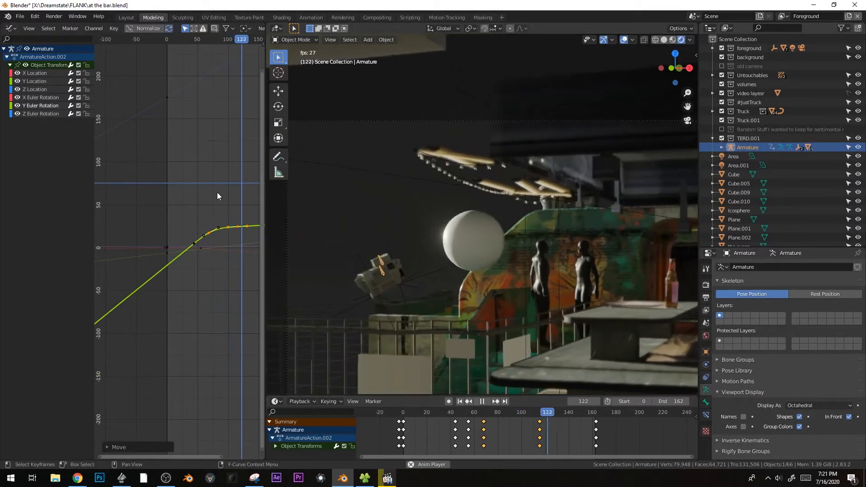
Duplicate the last Y Euler Rotation keyframe to about frame 129 and lower it so the robot tilts back.
{"action": "key", "text": "shift+d"}
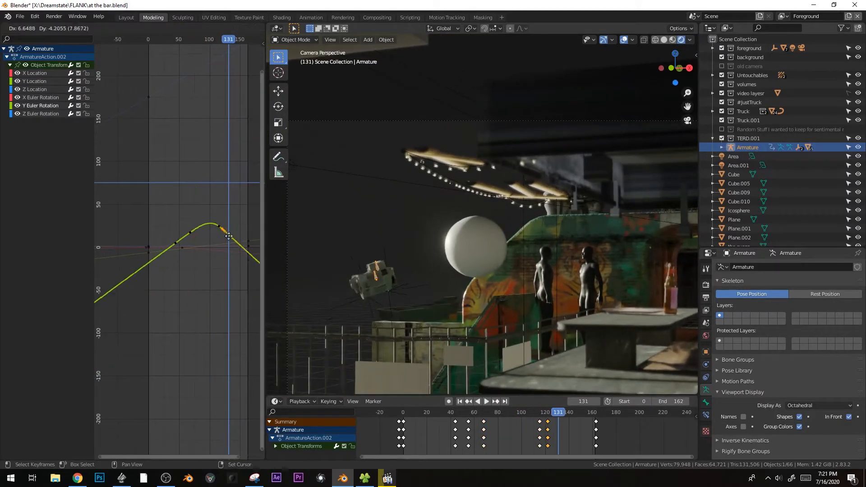
{"action": "key", "text": "g"}
{"action": "left_click", "coordinate": [233, 251]}
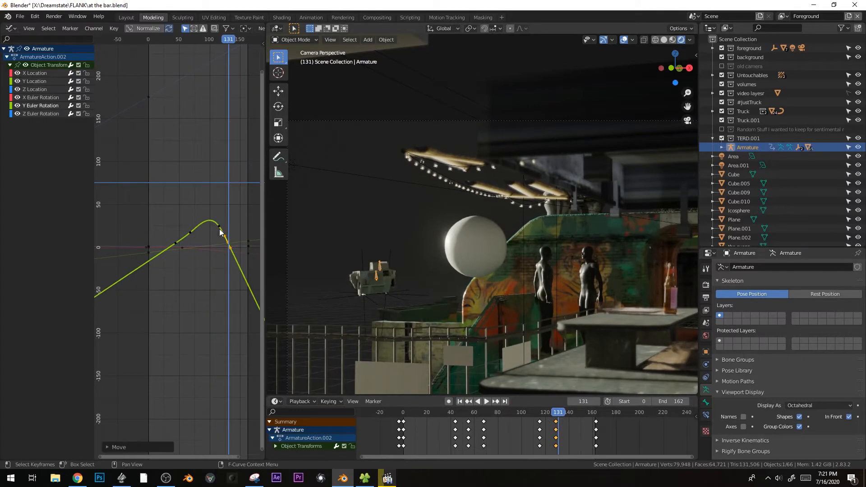
Add a Y Euler Rotation keyframe near 0 at about frame 172 and rotate and scale the frame 129 keyframe's handles.
{"action": "left_click", "coordinate": [220, 227]}
{"action": "key", "text": "r"}
{"action": "left_click", "coordinate": [222, 200]}
{"action": "key", "text": "g"}
{"action": "left_click", "coordinate": [225, 207]}
{"action": "key", "text": "space"}
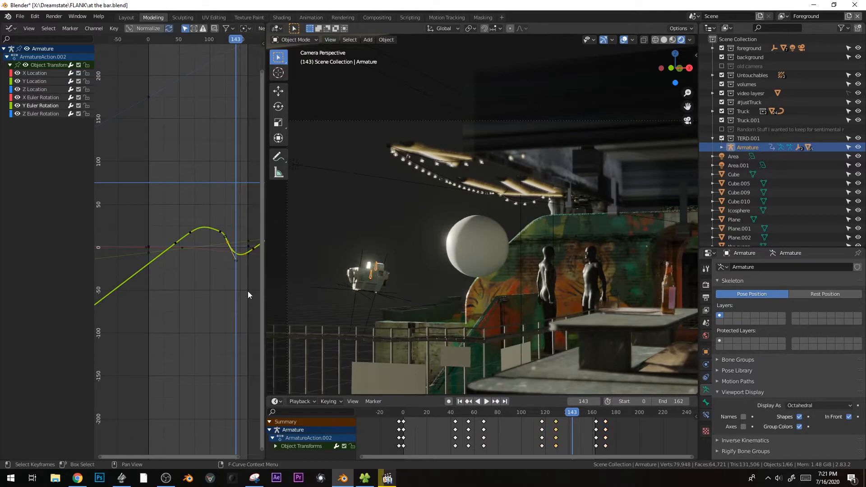
{"action": "key", "text": "s"}
{"action": "left_click_drag", "start_coordinate": [233, 39], "coordinate": [194, 39]}
{"action": "key", "text": "space"}
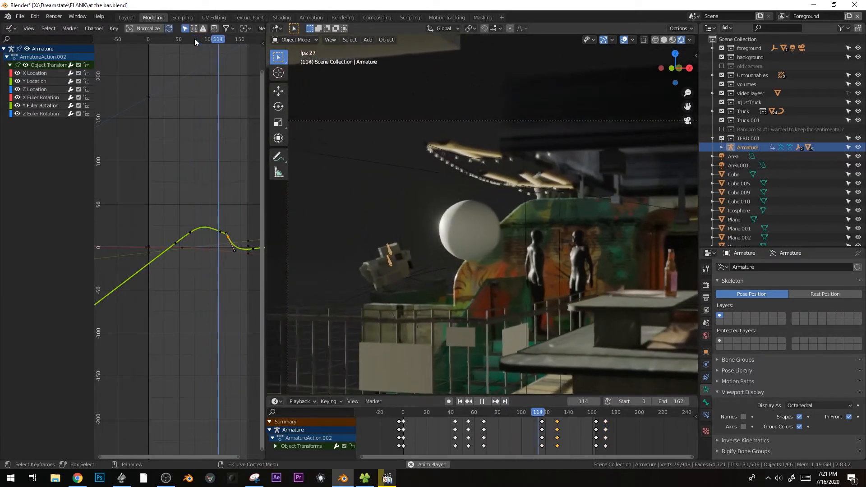
Move the Y Euler Rotation keyframe before the descent to about frame 106, rotating and shrinking its handles.
{"action": "key", "text": "space"}
{"action": "left_click_drag", "start_coordinate": [223, 231], "coordinate": [213, 230]}
{"action": "key", "text": "r"}
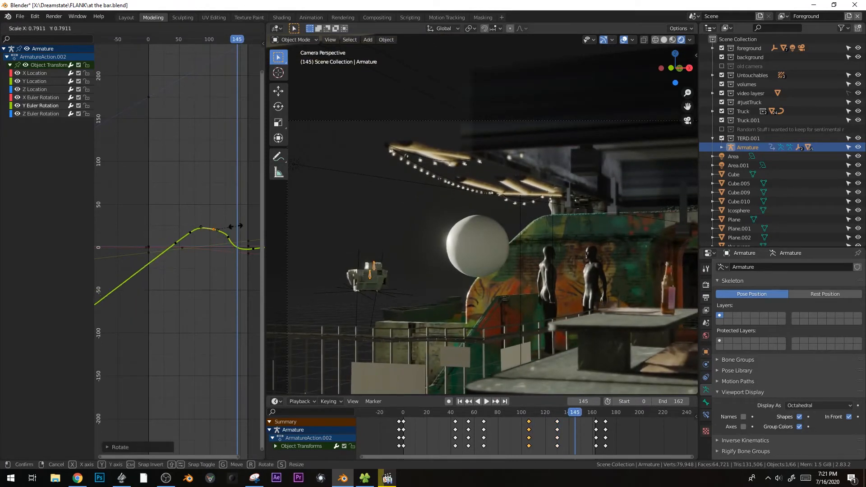
{"action": "left_click", "coordinate": [237, 227]}
Duplicate the early Y Euler Rotation keyframe to before frame 0 and lower both copies to about 0 for a level start.
{"action": "left_click_drag", "start_coordinate": [178, 39], "coordinate": [148, 40]}
{"action": "left_click_drag", "start_coordinate": [175, 245], "coordinate": [138, 241]}
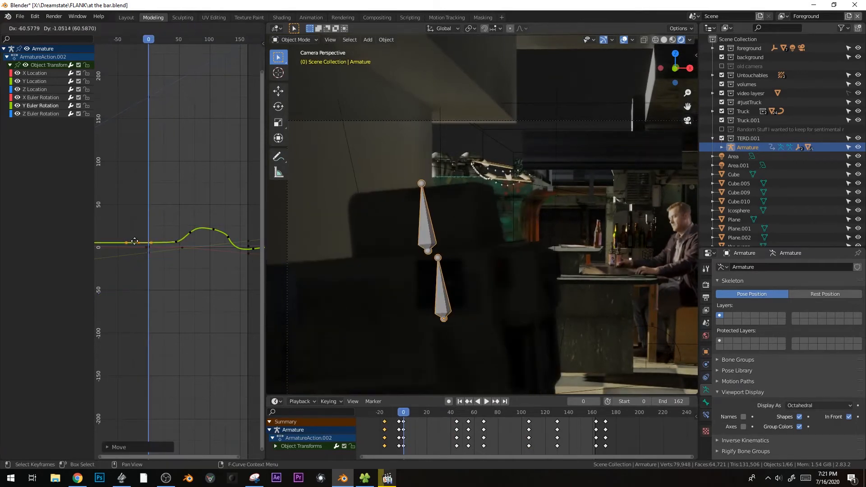
{"action": "key", "text": "space"}
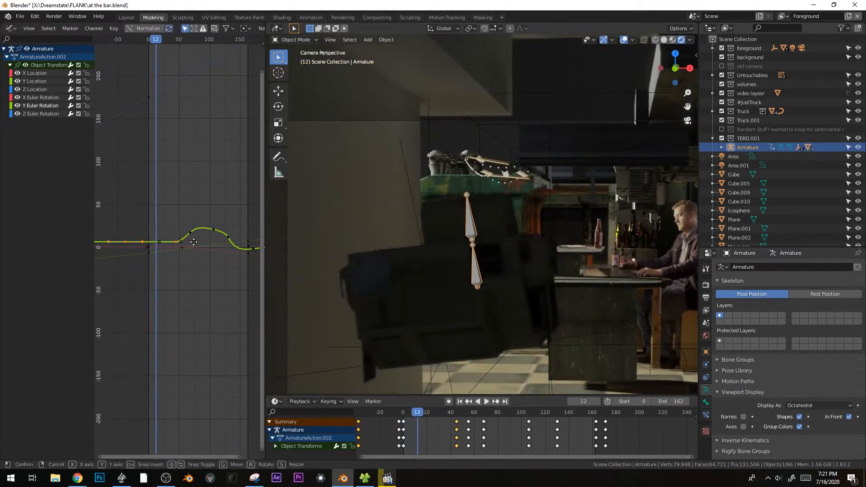
{"action": "left_click", "coordinate": [195, 248]}
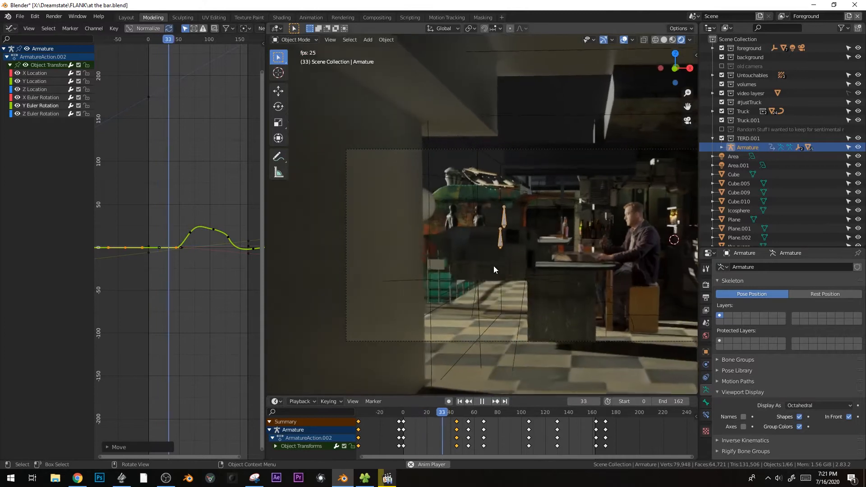
{"action": "key", "text": "space"}
Shift the Y Euler Rotation rise earlier, with keyframes at about frames 37 and 52, and scale the upper keyframe's handles.
{"action": "scroll", "coordinate": [183, 251], "scroll_direction": "up", "scroll_amount": 2}
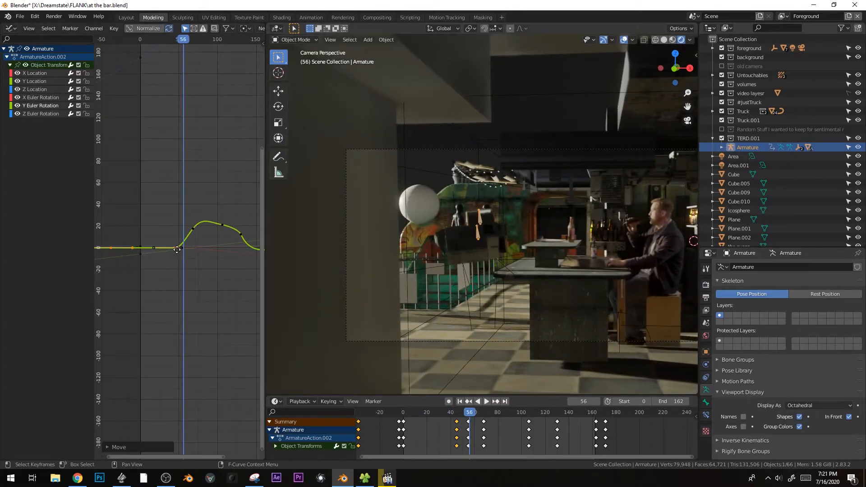
{"action": "left_click_drag", "start_coordinate": [192, 229], "coordinate": [186, 227]}
{"action": "left_click", "coordinate": [182, 228]}
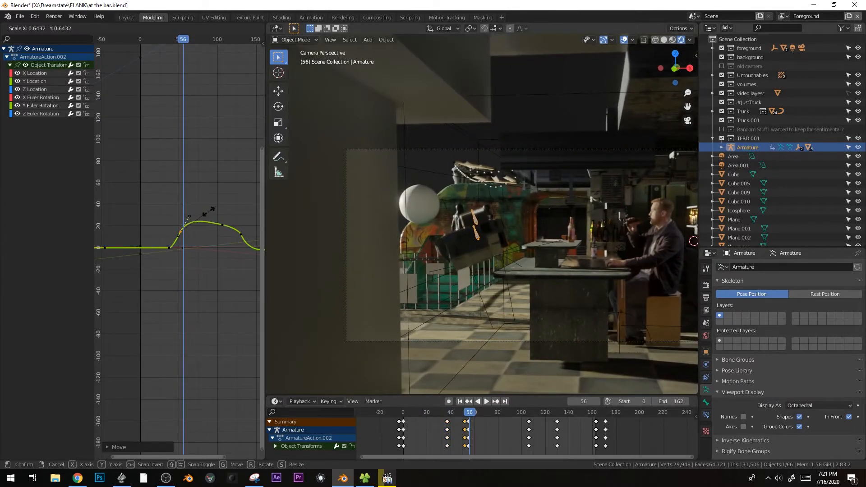
{"action": "left_click", "coordinate": [182, 231]}
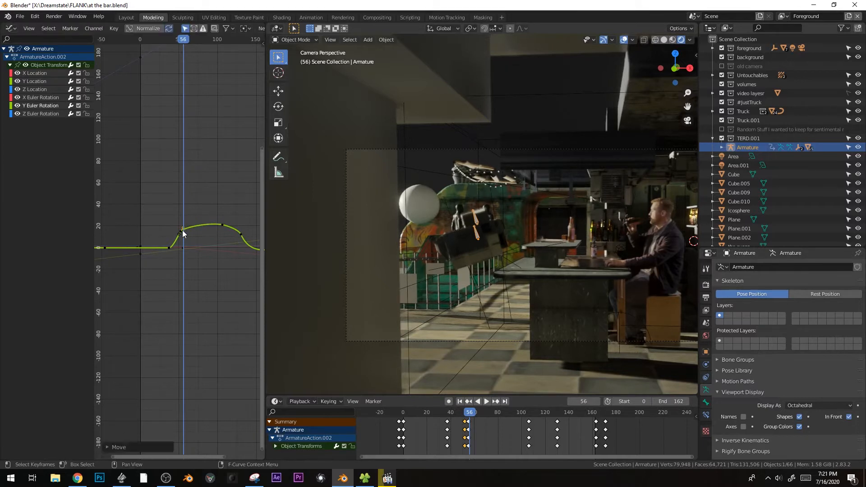
{"action": "left_click", "coordinate": [180, 231]}
{"action": "key", "text": "s"}
{"action": "left_click", "coordinate": [235, 218]}
{"action": "left_click_drag", "start_coordinate": [180, 40], "coordinate": [167, 39]}
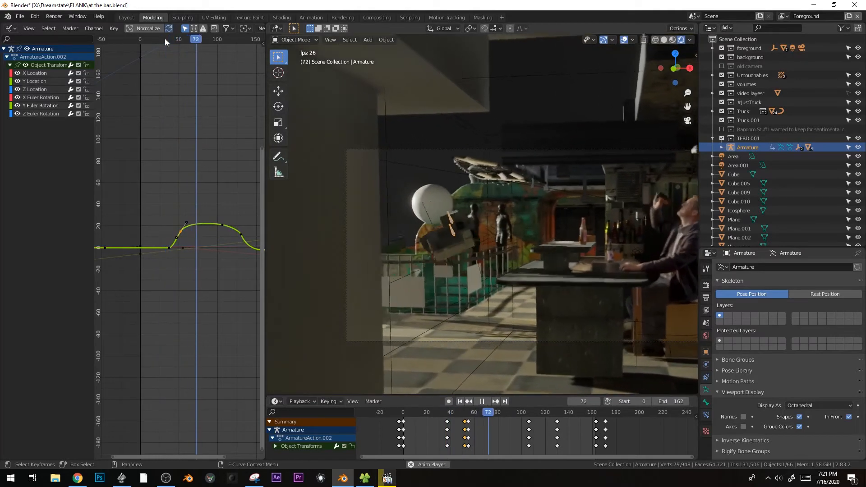
{"action": "key", "text": "space"}
Duplicate the frame 52 Y Euler Rotation keyframe to about frame 76 at roughly 16 degrees and rotate its handles.
{"action": "key", "text": "shift+d"}
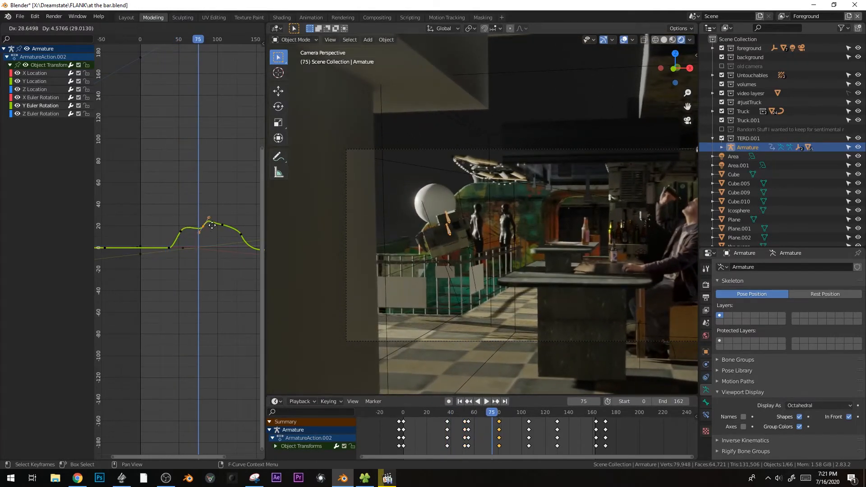
{"action": "left_click", "coordinate": [207, 225]}
{"action": "key", "text": "r"}
{"action": "left_click", "coordinate": [232, 222]}
{"action": "key", "text": "g"}
{"action": "left_click", "coordinate": [195, 268]}
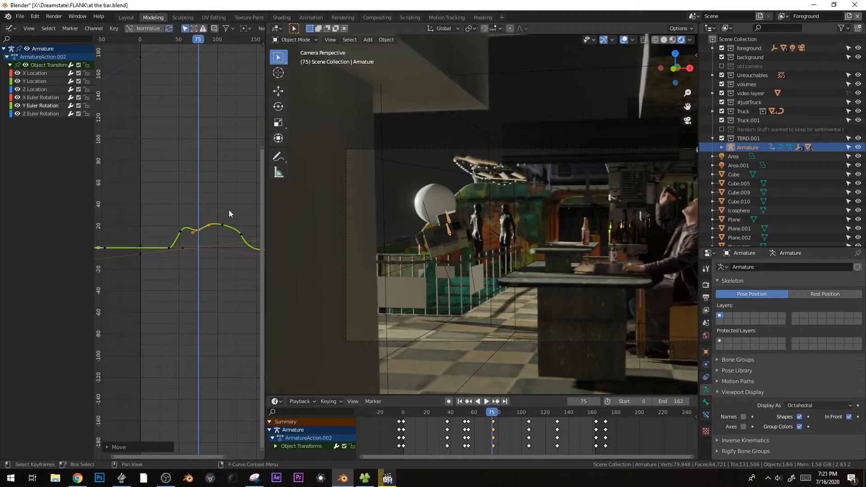
Lower the Y Euler Rotation keyframe near frame 107 to about 13 degrees and shift the next one to about frame 125.
{"action": "left_click_drag", "start_coordinate": [223, 224], "coordinate": [223, 229]}
{"action": "key", "text": "space"}
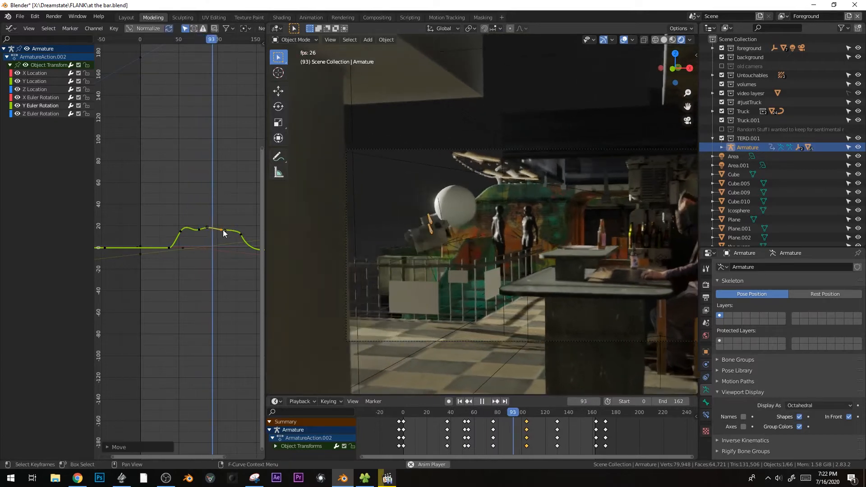
{"action": "key", "text": "space"}
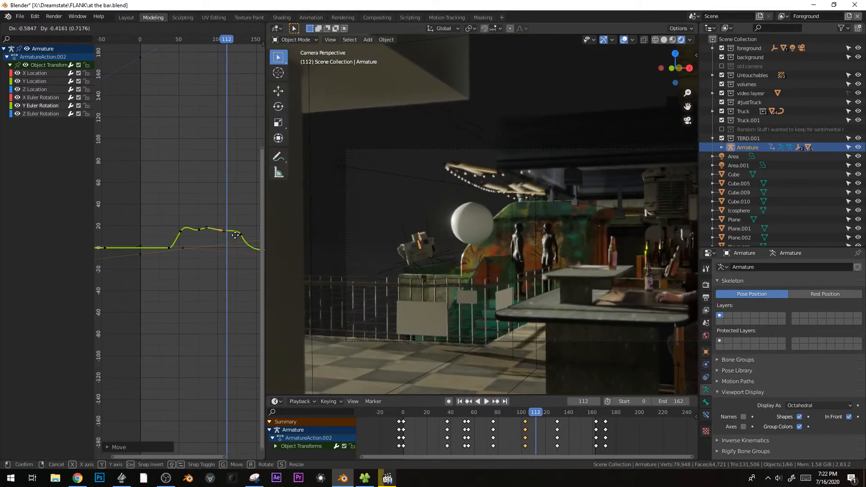
{"action": "left_click", "coordinate": [238, 236]}
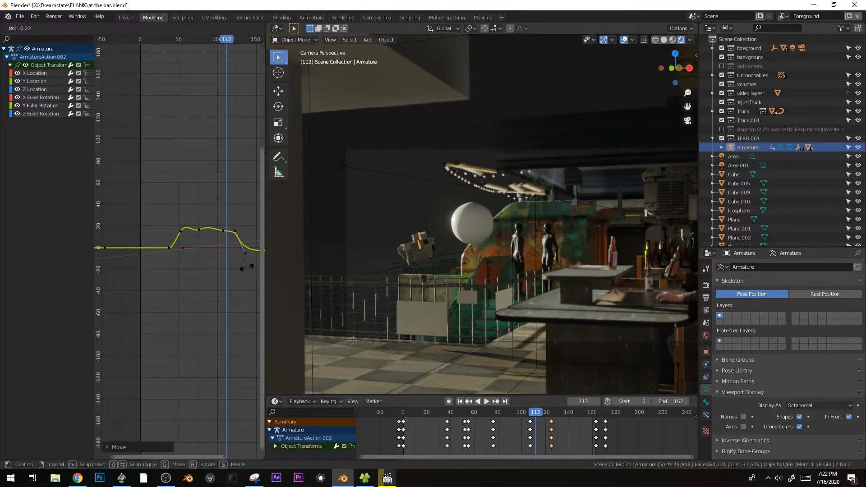
{"action": "left_click", "coordinate": [221, 233]}
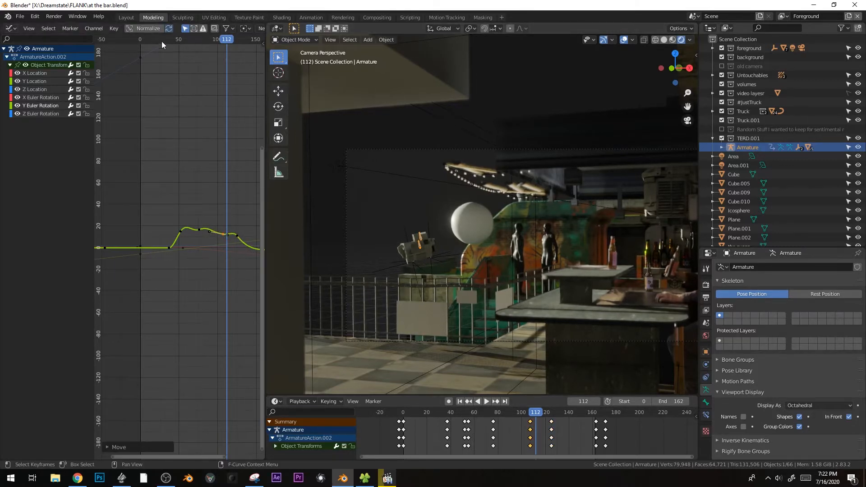
Play back the robot's flight from the start with nothing selected and return to about frame 53.
{"action": "left_click", "coordinate": [143, 40]}
{"action": "key", "text": "space"}
{"action": "key", "text": "alt+a"}
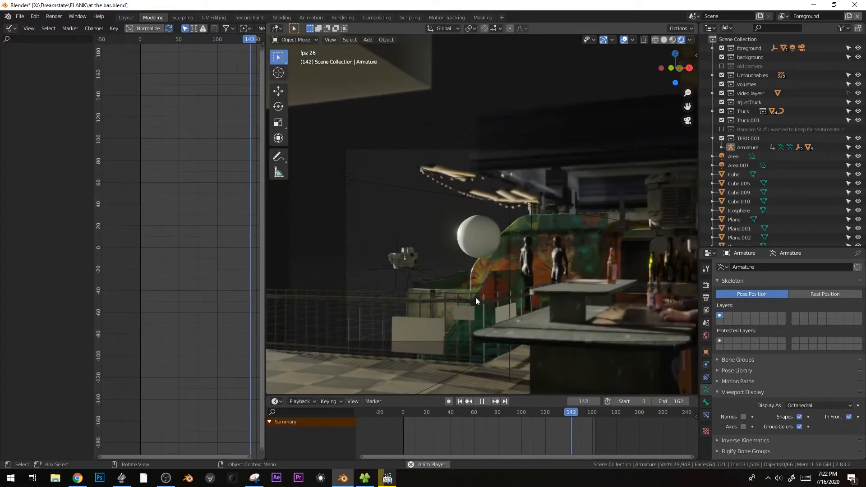
{"action": "left_click_drag", "start_coordinate": [556, 417], "coordinate": [465, 413]}
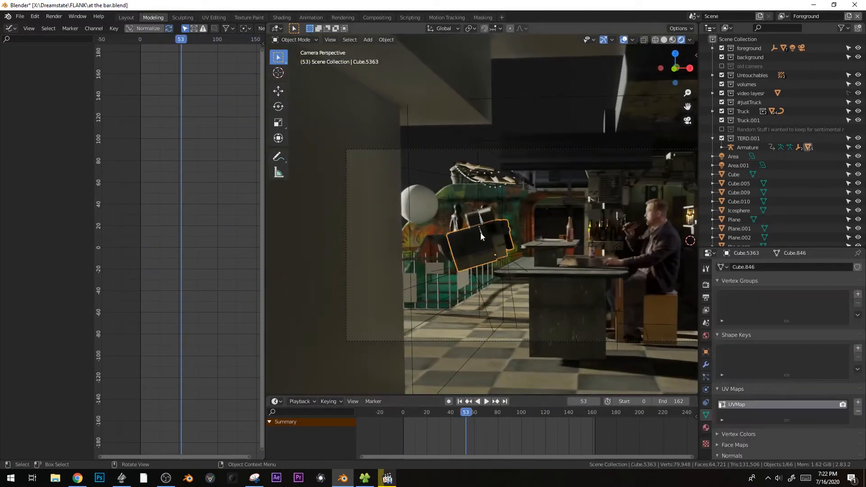
Lower the armature's Z Location keyframe at frame 0 to about 1.1 and preview the robot's starting height.
{"action": "left_click", "coordinate": [480, 233]}
{"action": "key", "text": "Home"}
{"action": "left_click", "coordinate": [152, 231]}
{"action": "right_click", "coordinate": [195, 236]}
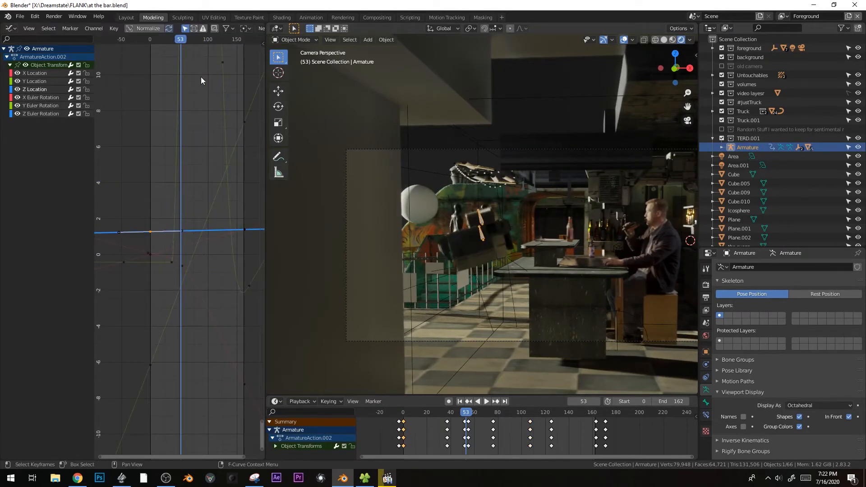
{"action": "key", "text": "shift+Left"}
{"action": "key", "text": "space"}
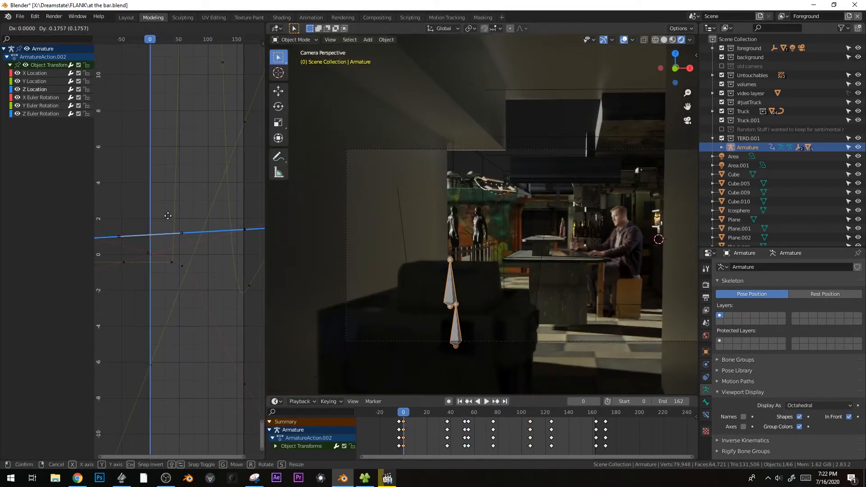
{"action": "left_click", "coordinate": [168, 221]}
{"action": "key", "text": "space"}
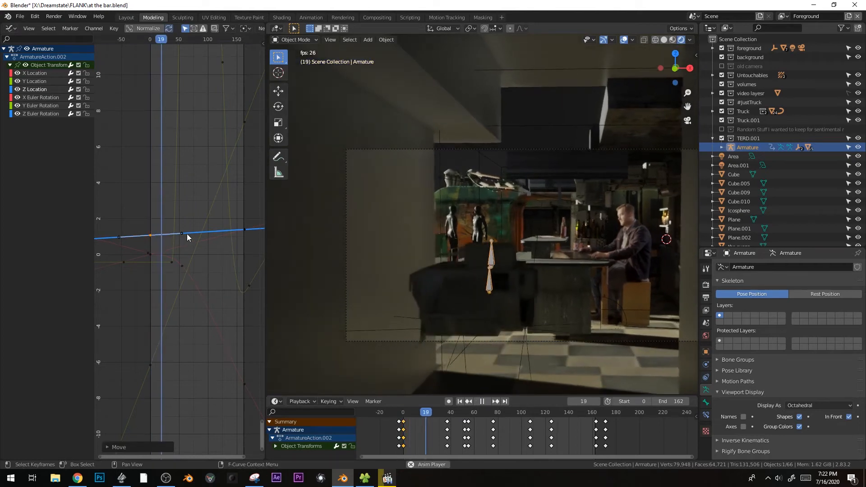
{"action": "key", "text": "space"}
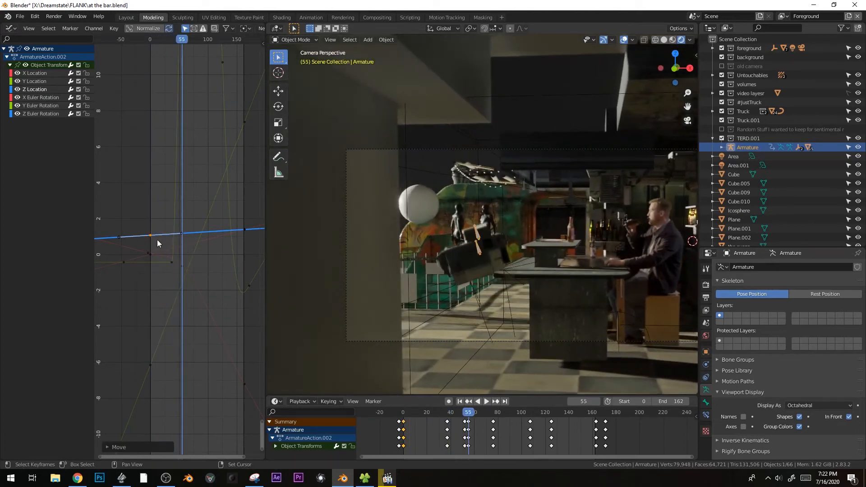
Duplicate the Z Location keyframe to about frame 54 at roughly 1.3 and again to about frame 88 at roughly 1.9.
{"action": "key", "text": "g"}
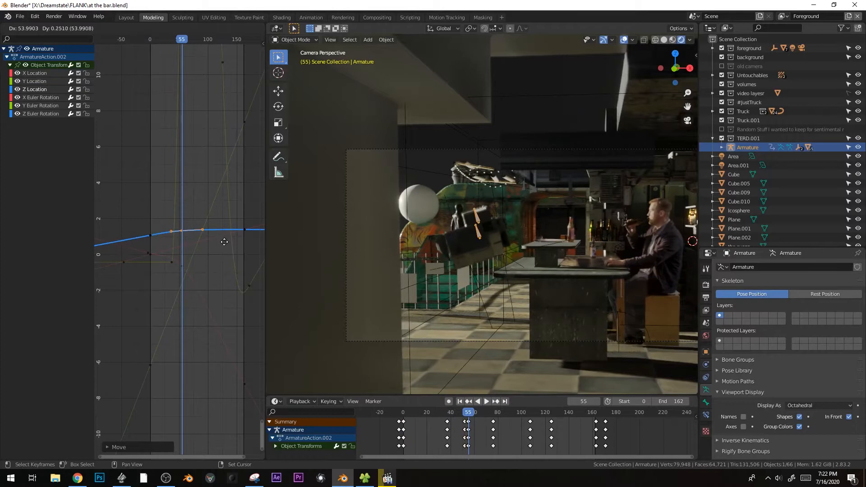
{"action": "key", "text": "space"}
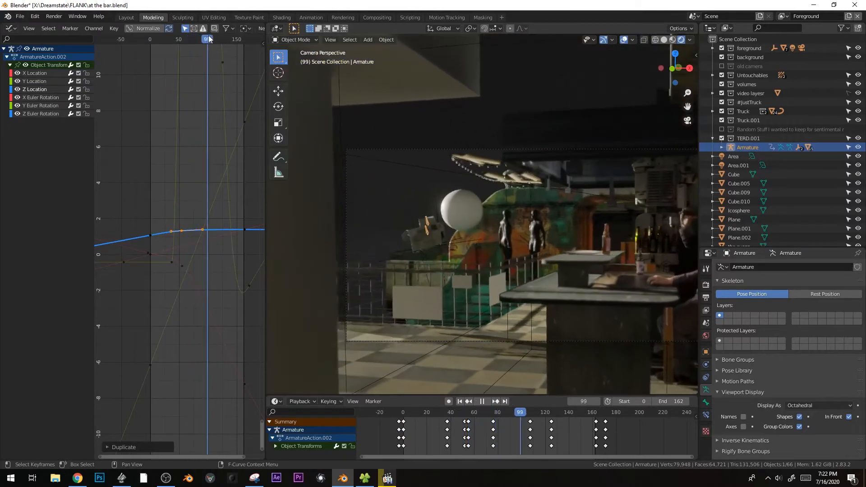
{"action": "left_click", "coordinate": [202, 40]}
{"action": "key", "text": "space"}
{"action": "key", "text": "shift+d"}
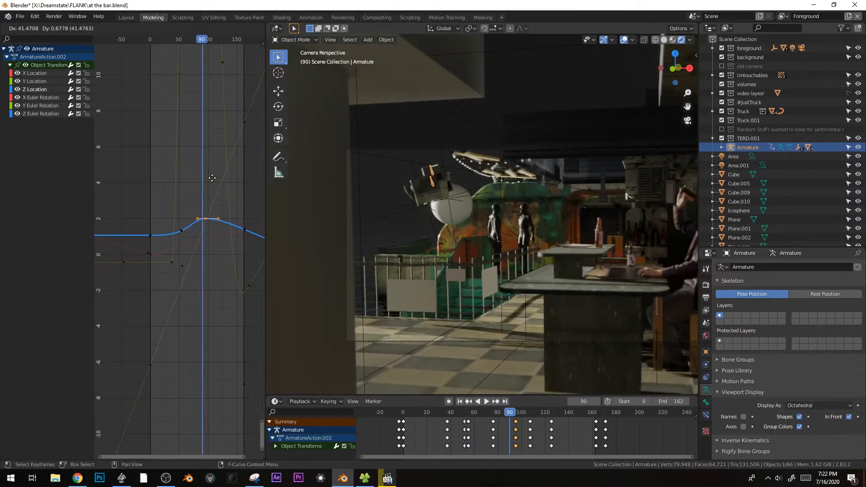
{"action": "middle_click_drag", "start_coordinate": [219, 218], "coordinate": [184, 219]}
{"action": "key", "text": "space"}
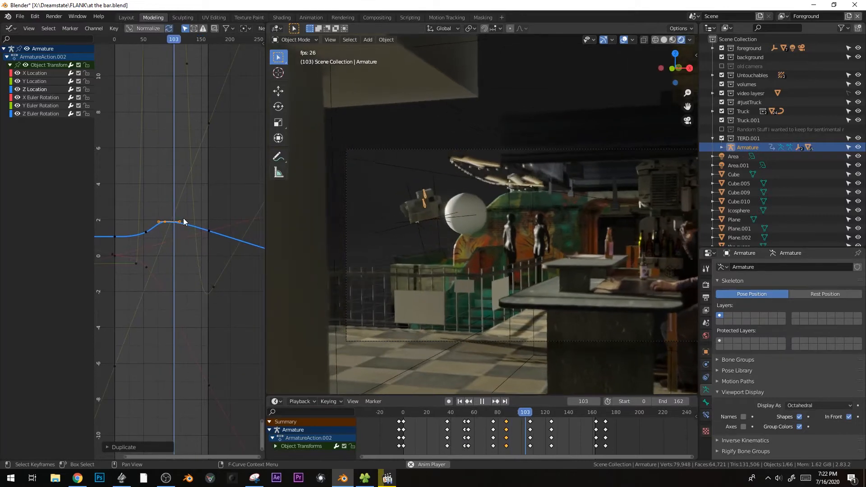
Add a Z Location keyframe of about 2.2 at frame 121, move the final one down to about frame 209, and preview.
{"action": "key", "text": "space"}
{"action": "key", "text": "g"}
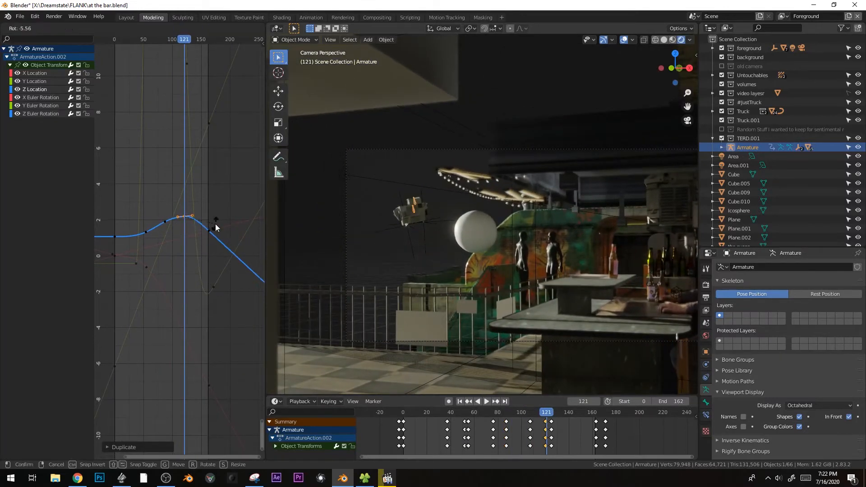
{"action": "key", "text": "g"}
{"action": "left_click", "coordinate": [237, 250]}
{"action": "key", "text": "space"}
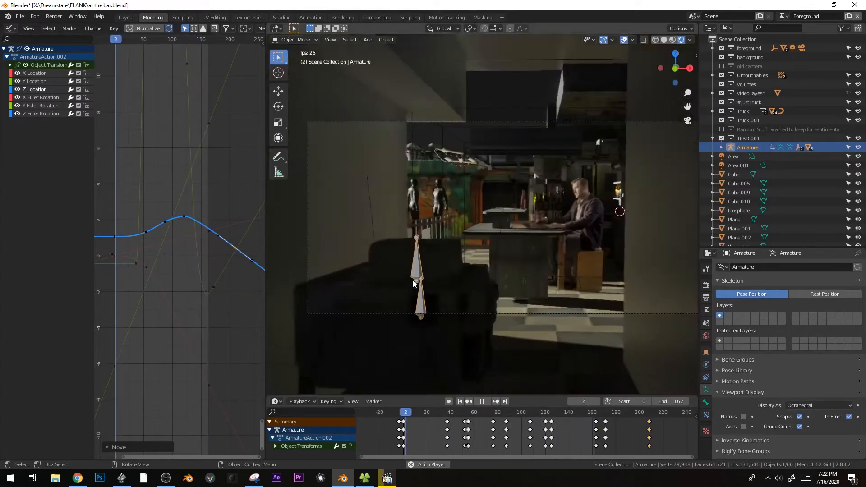
{"action": "left_click_drag", "start_coordinate": [524, 411], "coordinate": [391, 413]}
{"action": "key", "text": "space"}
{"action": "key", "text": "space"}
Set graph editor snapping to No Auto-Snap for all the armature's keyframes and undo the last three changes.
{"action": "key", "text": "a"}
{"action": "middle_click_drag", "start_coordinate": [220, 269], "coordinate": [197, 216], "text": "ctrl"}
{"action": "left_click", "coordinate": [213, 29]}
{"action": "left_click", "coordinate": [215, 40]}
{"action": "key", "text": "ctrl+z"}
{"action": "key", "text": "ctrl+z"}
{"action": "key", "text": "ctrl+z"}
Try to scale all the armature's keyframes along the time axis with Frame Step snapping.
{"action": "left_click", "coordinate": [211, 28]}
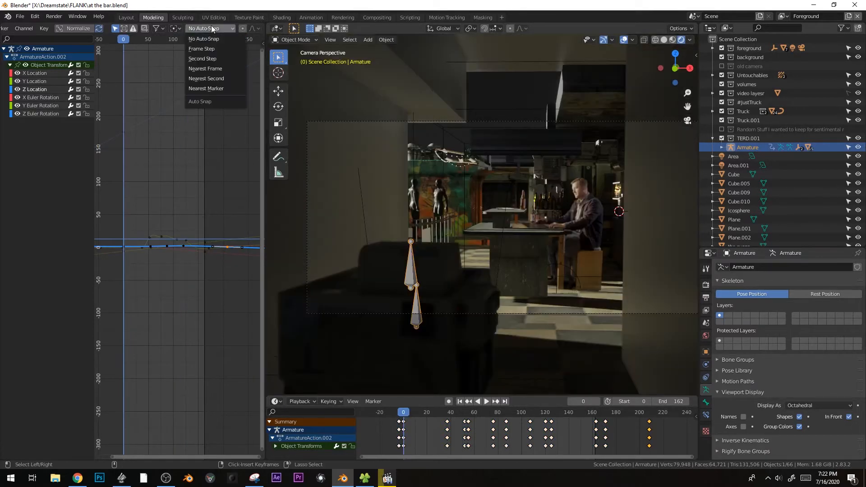
{"action": "left_click", "coordinate": [216, 49]}
{"action": "key", "text": "s"}
{"action": "key", "text": "x"}
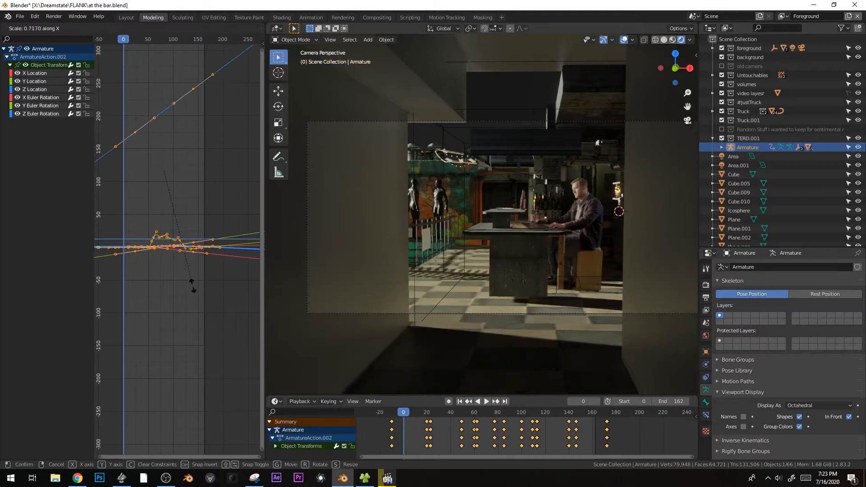
{"action": "right_click", "coordinate": [191, 440]}
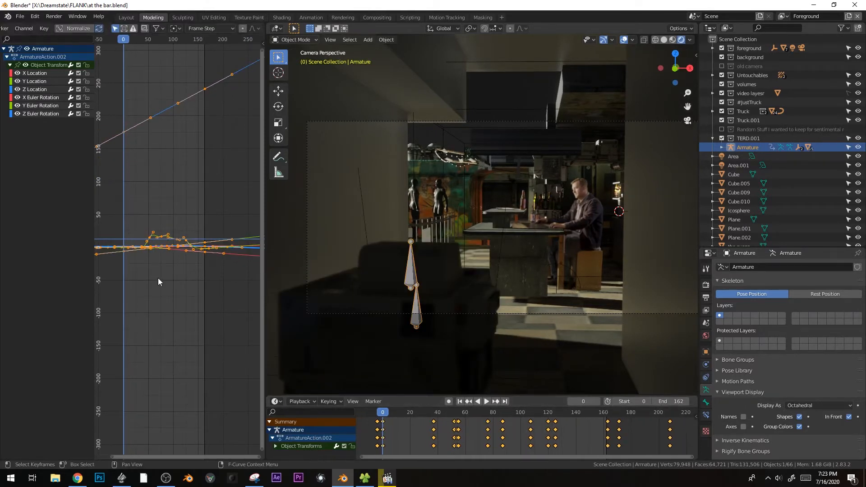
{"action": "key", "text": "s"}
{"action": "key", "text": "x"}
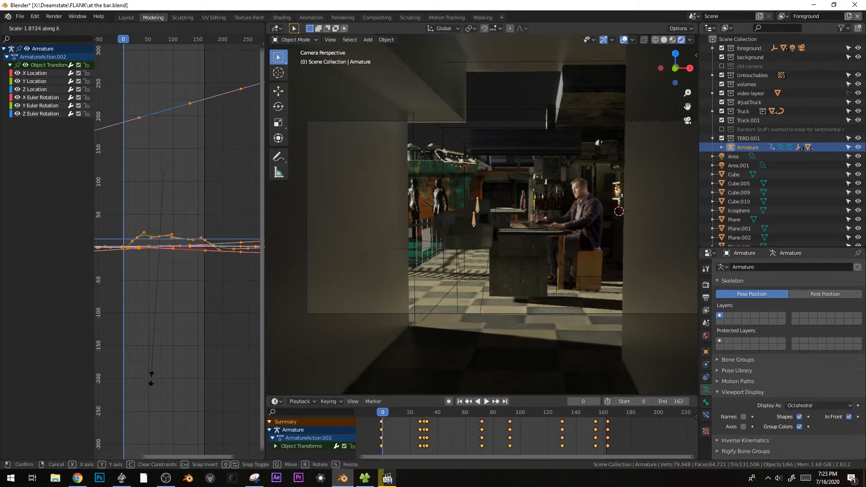
{"action": "left_click", "coordinate": [164, 447]}
With No Auto-Snap set, compress all the armature's keyframes in time, shift them to about frames 5 to 180, and preview.
{"action": "left_click", "coordinate": [218, 31]}
{"action": "left_click", "coordinate": [208, 58]}
{"action": "key", "text": "s"}
{"action": "key", "text": "x"}
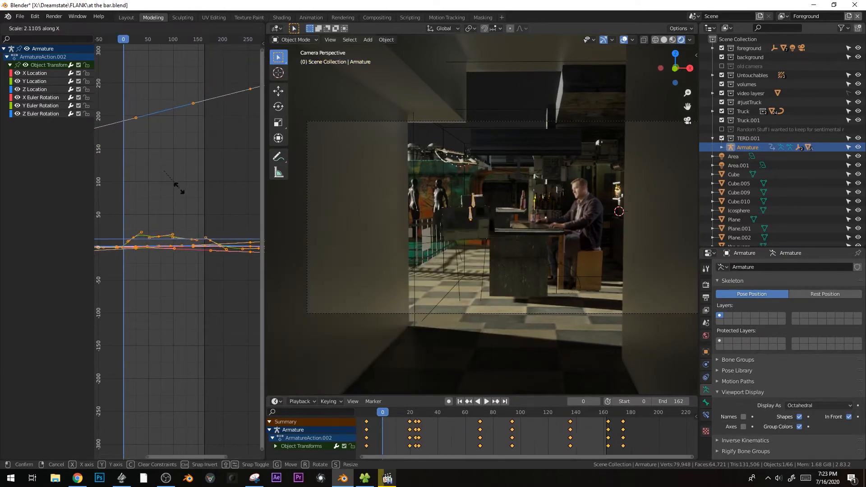
{"action": "left_click", "coordinate": [171, 301]}
{"action": "key", "text": "g"}
{"action": "left_click", "coordinate": [178, 298]}
{"action": "key", "text": "space"}
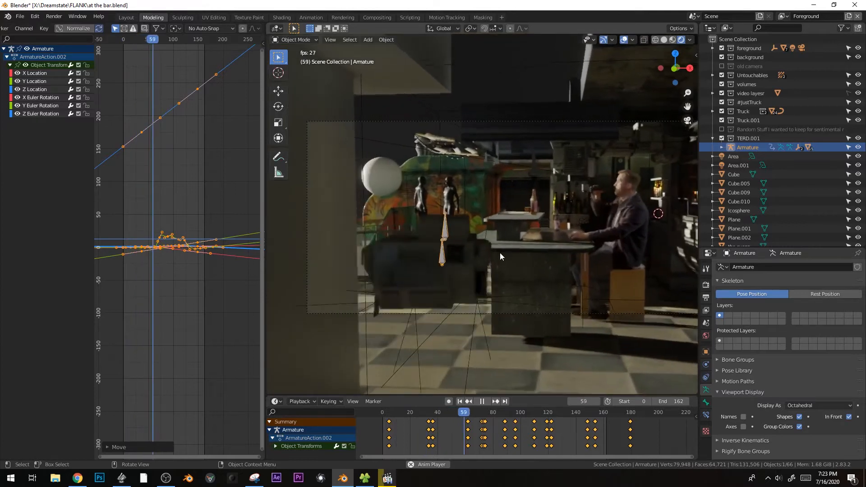
{"action": "key", "text": "space"}
{"action": "left_click", "coordinate": [440, 194]}
{"action": "key", "text": "ctrl+Tab"}
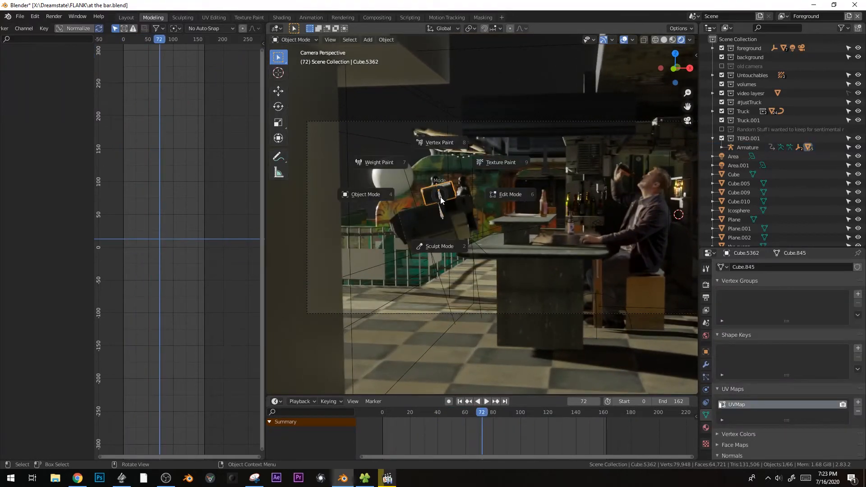
{"action": "key", "text": "Escape"}
{"action": "left_click", "coordinate": [442, 215]}
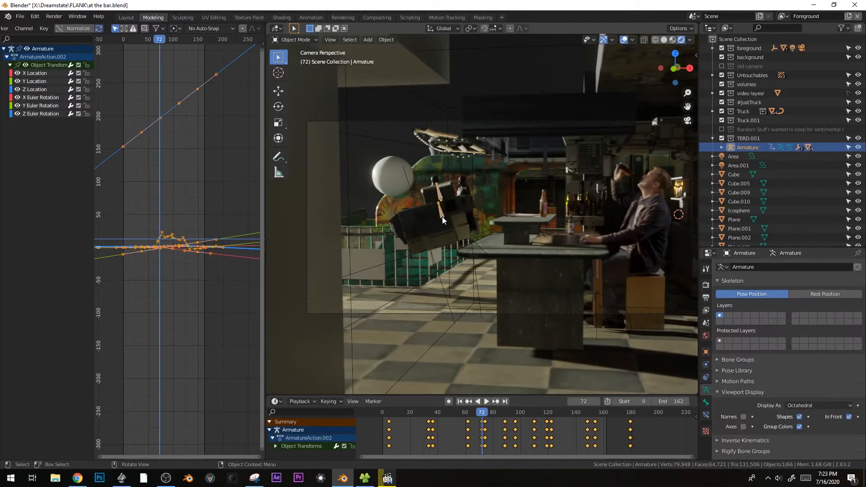
Flatten the handles of the Y Euler Rotation keyframe just before the steep rise, move it to about frame 57, and preview.
{"action": "middle_click_drag", "start_coordinate": [159, 233], "coordinate": [200, 164], "text": "ctrl"}
{"action": "middle_click_drag", "start_coordinate": [155, 179], "coordinate": [161, 145], "text": "ctrl"}
{"action": "middle_click_drag", "start_coordinate": [161, 144], "coordinate": [177, 227], "text": "shift"}
{"action": "left_click", "coordinate": [167, 189]}
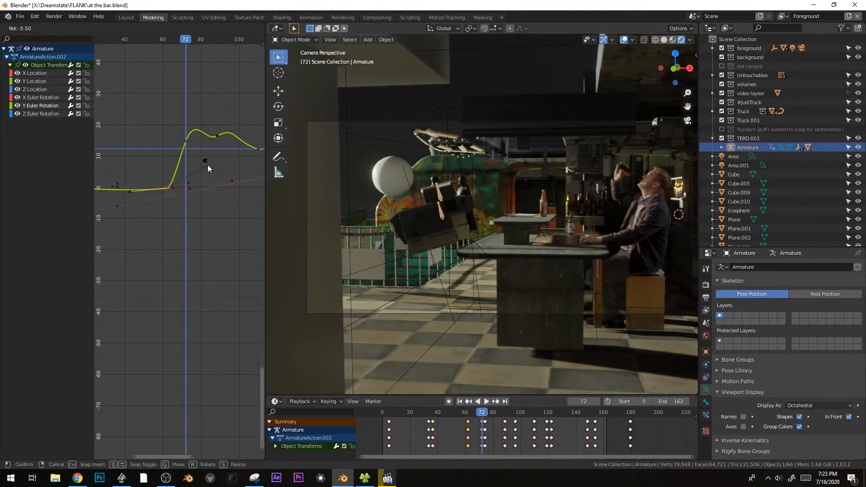
{"action": "left_click_drag", "start_coordinate": [167, 189], "coordinate": [155, 189]}
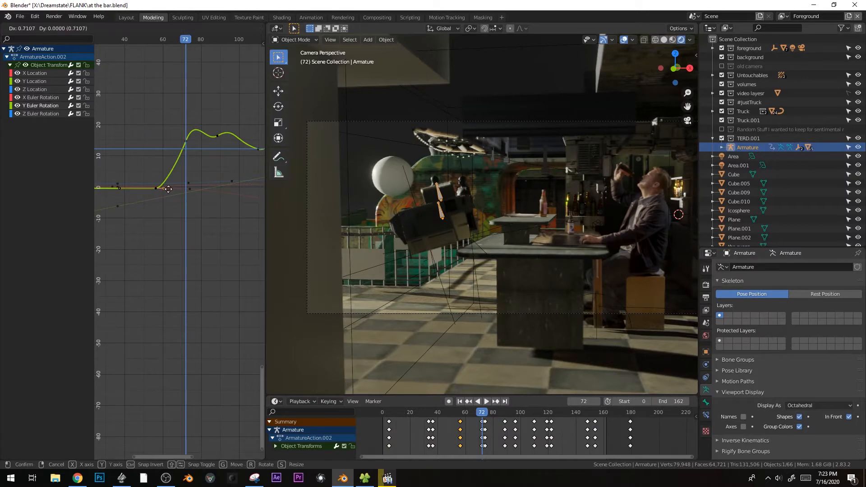
{"action": "key", "text": "space"}
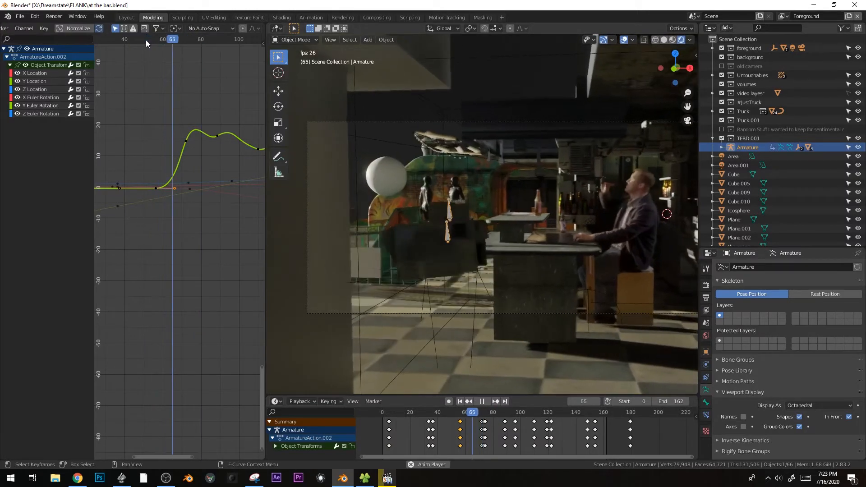
Raise the Y Euler Rotation keyframe near frame 90 to about 18 and play the animation.
{"action": "key", "text": "space"}
{"action": "left_click_drag", "start_coordinate": [218, 138], "coordinate": [219, 134]}
{"action": "key", "text": "space"}
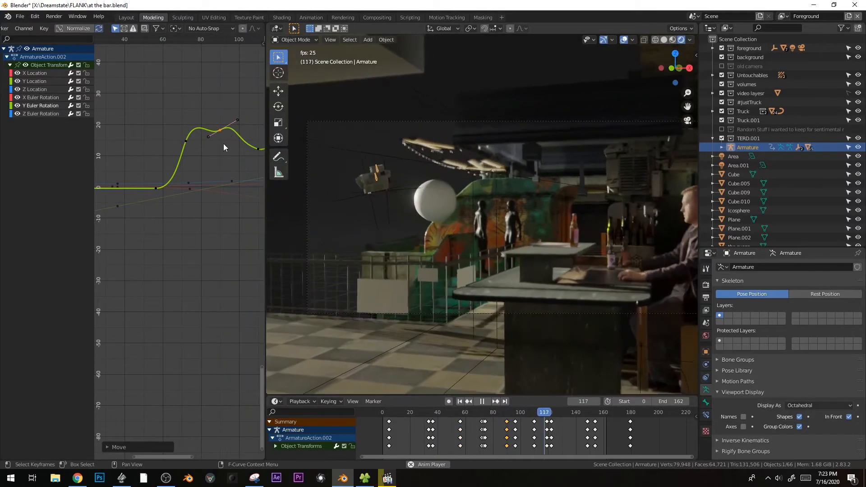
{"action": "key", "text": "space"}
{"action": "mouse_move", "coordinate": [211, 174]}
{"action": "middle_mouse_down"}
{"action": "mouse_move", "coordinate": [185, 199]}
{"action": "mouse_move", "coordinate": [208, 184]}
{"action": "middle_mouse_up"}
{"action": "scroll", "coordinate": [208, 184], "scroll_direction": "up", "scroll_amount": 2}
{"action": "left_click", "coordinate": [240, 223]}
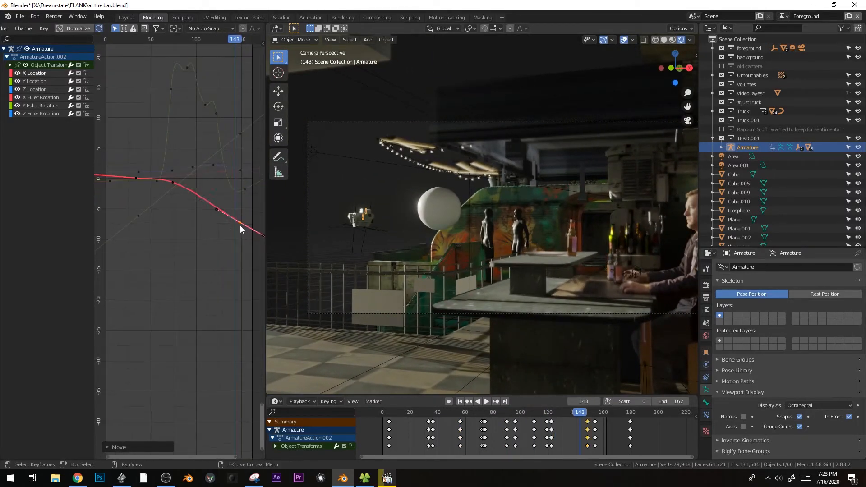
{"action": "left_click", "coordinate": [242, 170]}
{"action": "key", "text": "g"}
{"action": "right_click", "coordinate": [212, 41]}
Scrub to frame 56, hide all the armature's curves and reveal them again.
{"action": "left_click_drag", "start_coordinate": [127, 40], "coordinate": [156, 40]}
{"action": "middle_click_drag", "start_coordinate": [168, 149], "coordinate": [201, 247]}
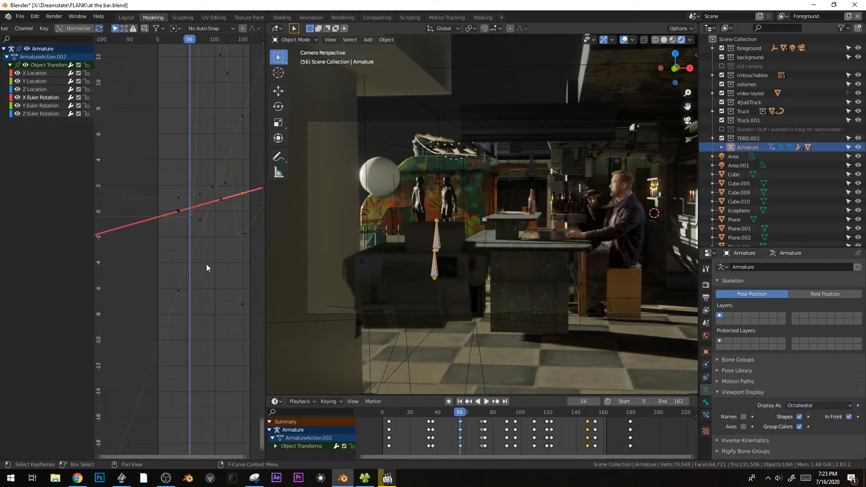
{"action": "key", "text": "a"}
{"action": "key", "text": "h"}
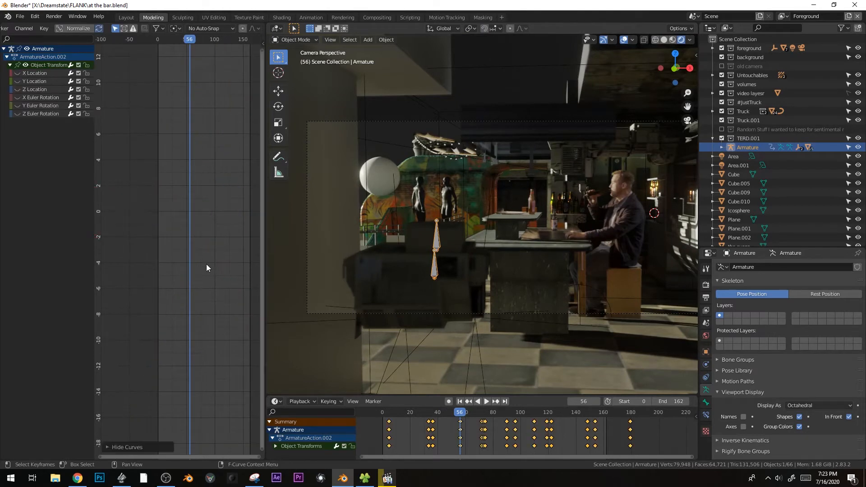
{"action": "key", "text": "alt+h"}
Rework the early X Euler Rotation keyframe to sit at about frame 38 near zero, scale down its handles, and preview.
{"action": "left_click", "coordinate": [180, 210]}
{"action": "key", "text": "g"}
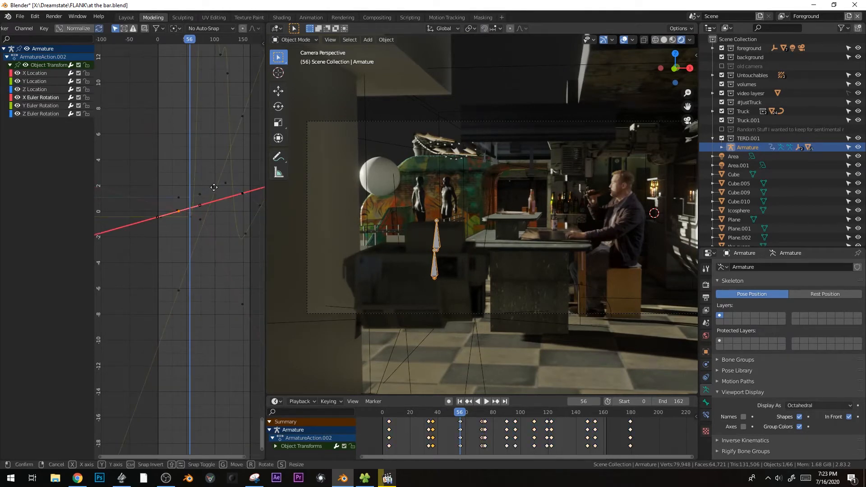
{"action": "left_click", "coordinate": [212, 193]}
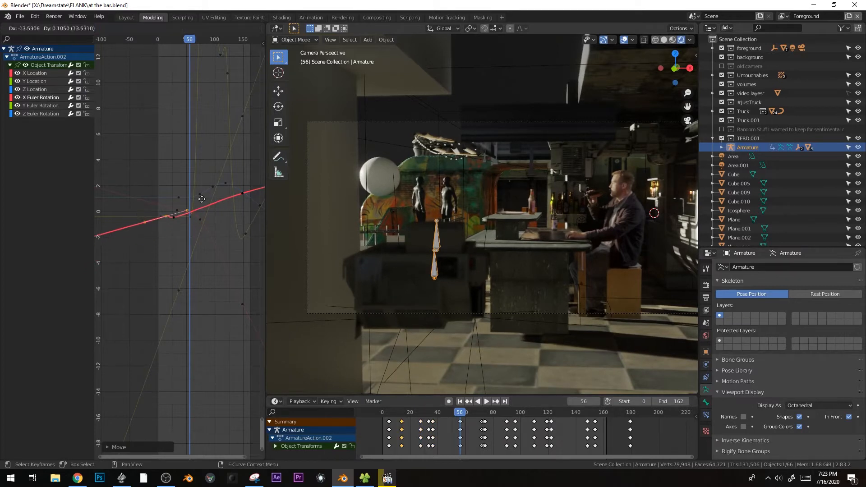
{"action": "key", "text": "g"}
{"action": "left_click", "coordinate": [216, 215]}
{"action": "left_click", "coordinate": [200, 216]}
{"action": "key", "text": "space"}
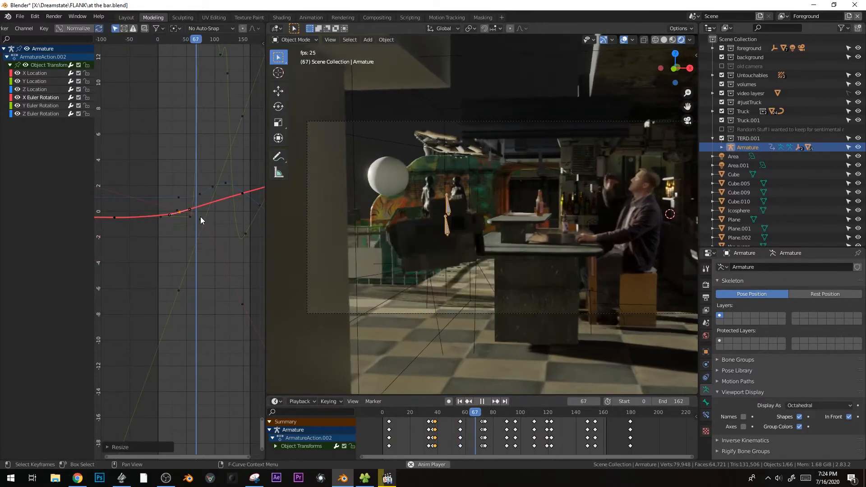
Duplicate the early X Euler Rotation keyframe to about frame 69 at about -7 and preview the motion.
{"action": "key", "text": "space"}
{"action": "key", "text": "shift+d"}
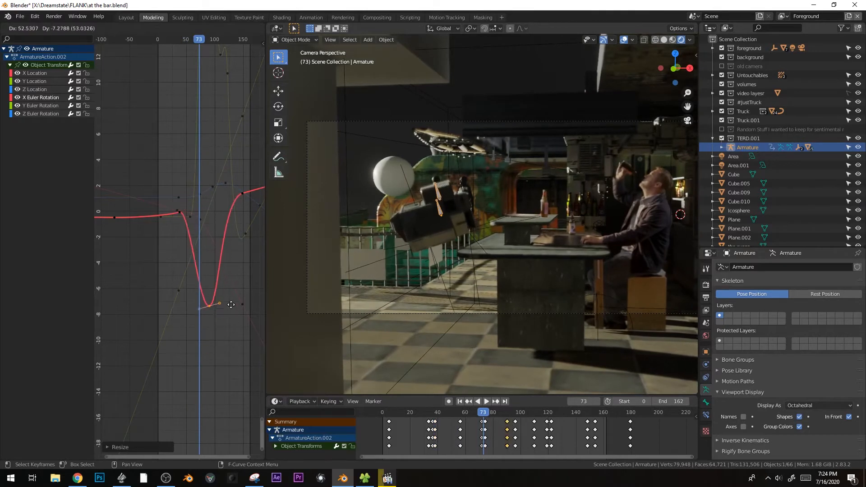
{"action": "middle_click_drag", "start_coordinate": [230, 242], "coordinate": [238, 225], "text": "ctrl"}
{"action": "key", "text": "g"}
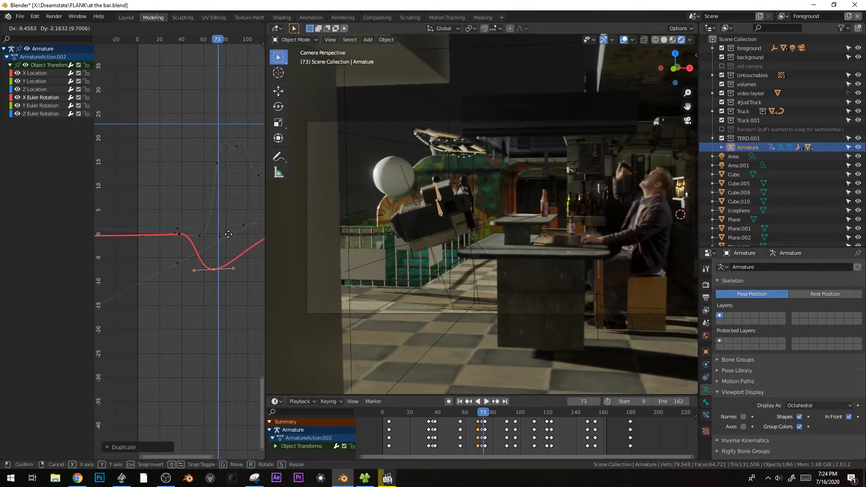
{"action": "left_click", "coordinate": [228, 234]}
{"action": "key", "text": "space"}
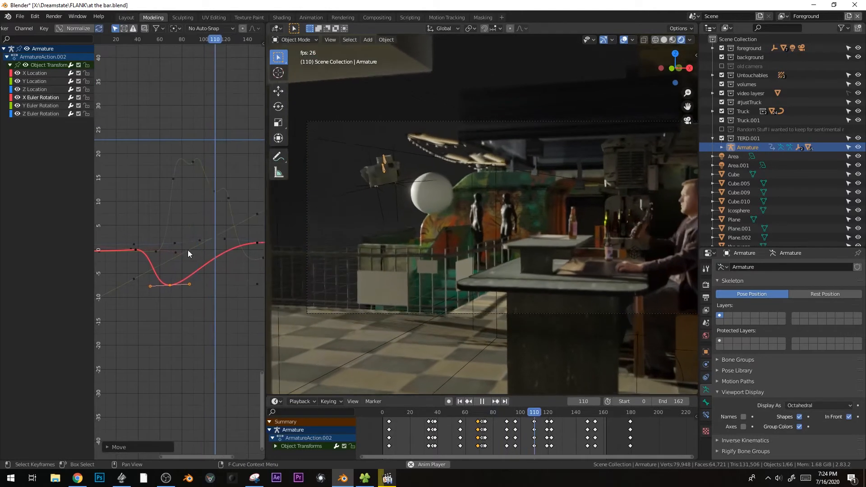
Add an X Euler Rotation keyframe of about -11 at frame 100, tilt the frame-69 keyframe's handles downward, and preview.
{"action": "key", "text": "space"}
{"action": "key", "text": "g"}
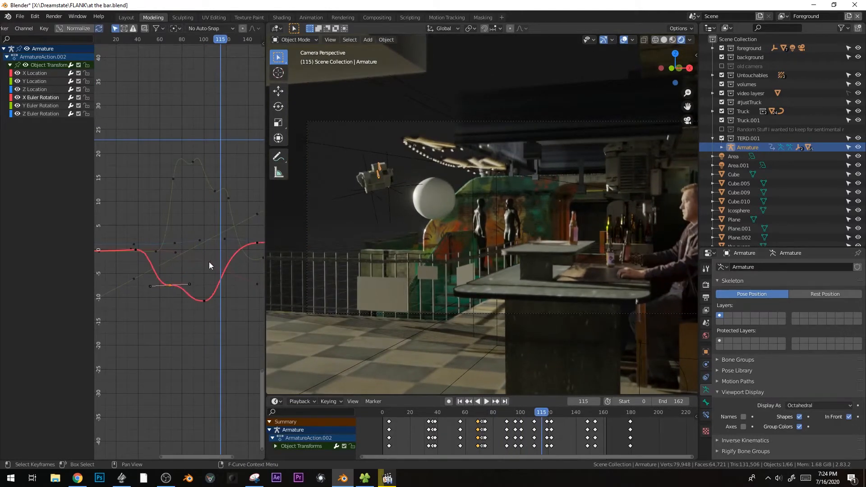
{"action": "key", "text": "r"}
{"action": "left_click", "coordinate": [212, 278]}
{"action": "key", "text": "space"}
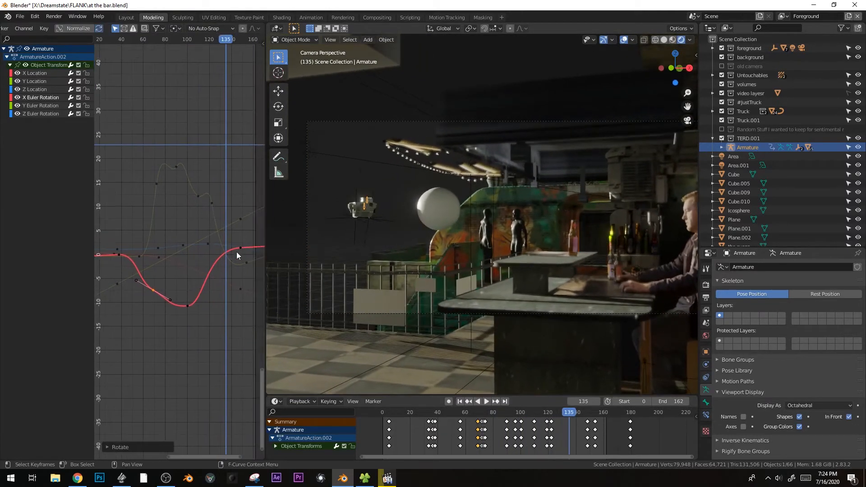
Raise the last X Euler Rotation keyframe to about 26 at frame 161 and play the animation.
{"action": "left_click", "coordinate": [239, 247]}
{"action": "key", "text": "g"}
{"action": "left_click", "coordinate": [252, 128]}
{"action": "key", "text": "space"}
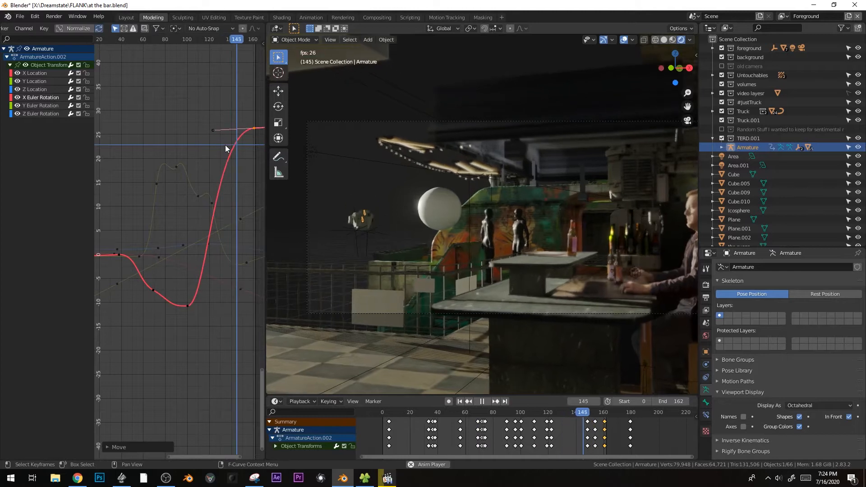
Rotate the handles of the X Euler Rotation keyframe near frame 161 so the curve keeps climbing through it.
{"action": "key", "text": "space"}
{"action": "middle_click_drag", "start_coordinate": [226, 145], "coordinate": [193, 182]}
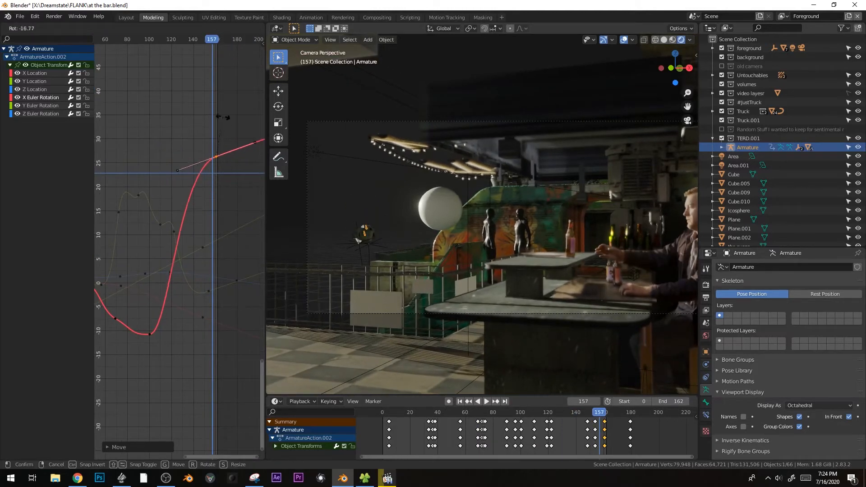
{"action": "mouse_move", "coordinate": [213, 41]}
{"action": "left_mouse_down"}
{"action": "mouse_move", "coordinate": [227, 40]}
{"action": "mouse_move", "coordinate": [183, 42]}
{"action": "mouse_move", "coordinate": [201, 42]}
{"action": "left_mouse_up"}
{"action": "key", "text": "r"}
{"action": "left_click", "coordinate": [233, 281]}
{"action": "key", "text": "g"}
{"action": "right_click", "coordinate": [221, 282]}
Scrub to frame 51 and shift the selected Z Euler Rotation keyframe along the time axis to about frame 52.
{"action": "middle_click_drag", "start_coordinate": [206, 257], "coordinate": [199, 316], "text": "ctrl"}
{"action": "key", "text": "g"}
{"action": "right_click", "coordinate": [198, 204]}
{"action": "left_click_drag", "start_coordinate": [171, 41], "coordinate": [114, 41]}
{"action": "middle_click_drag", "start_coordinate": [131, 107], "coordinate": [184, 133], "text": "shift"}
{"action": "left_click_drag", "start_coordinate": [176, 40], "coordinate": [175, 63]}
{"action": "key", "text": "g"}
{"action": "key", "text": "x"}
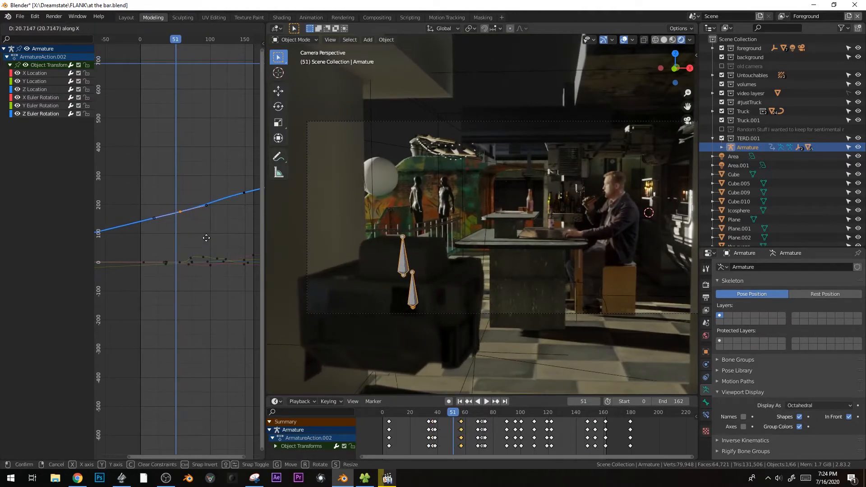
{"action": "left_click", "coordinate": [203, 241]}
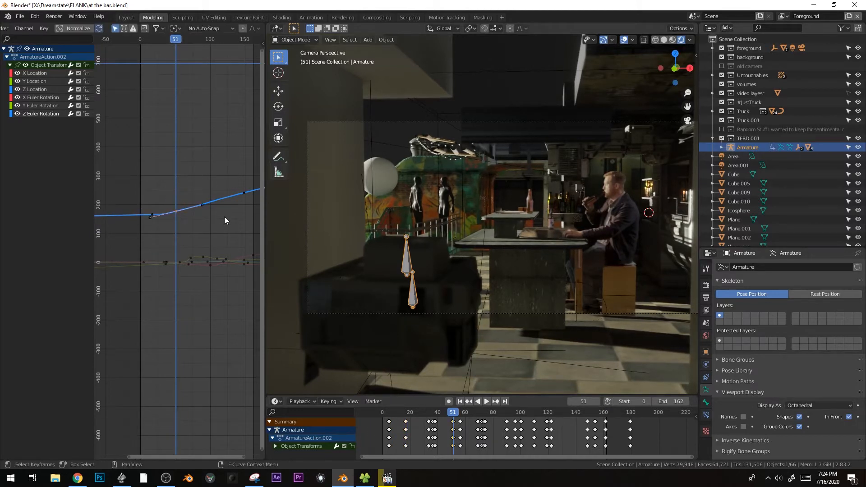
Move the middle Z Euler Rotation keyframe to about frame 60 at about 190 and rotate its handles.
{"action": "left_click", "coordinate": [197, 211]}
{"action": "key", "text": "g"}
{"action": "left_click", "coordinate": [204, 206]}
{"action": "key", "text": "r"}
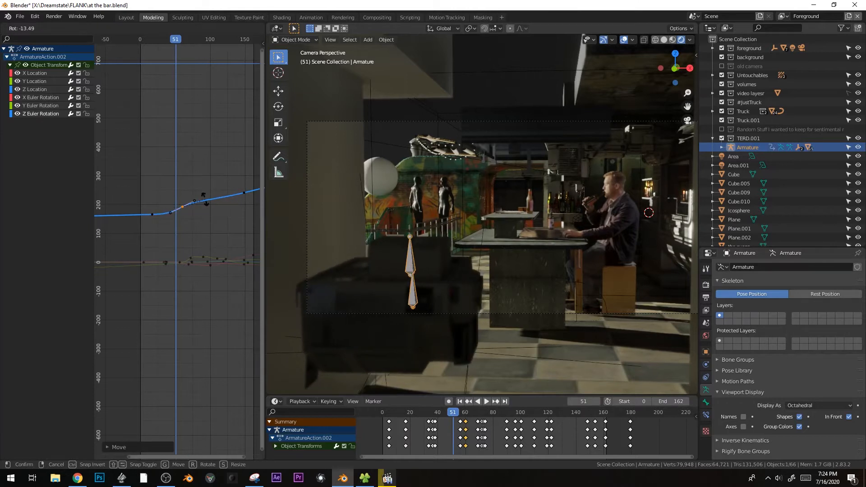
{"action": "left_click", "coordinate": [203, 194]}
Shift the first two Z Euler Rotation keyframes together to about frames 18 and 62, and preview.
{"action": "left_click", "coordinate": [152, 216], "text": "shift"}
{"action": "key", "text": "g"}
{"action": "left_click", "coordinate": [160, 216]}
{"action": "key", "text": "space"}
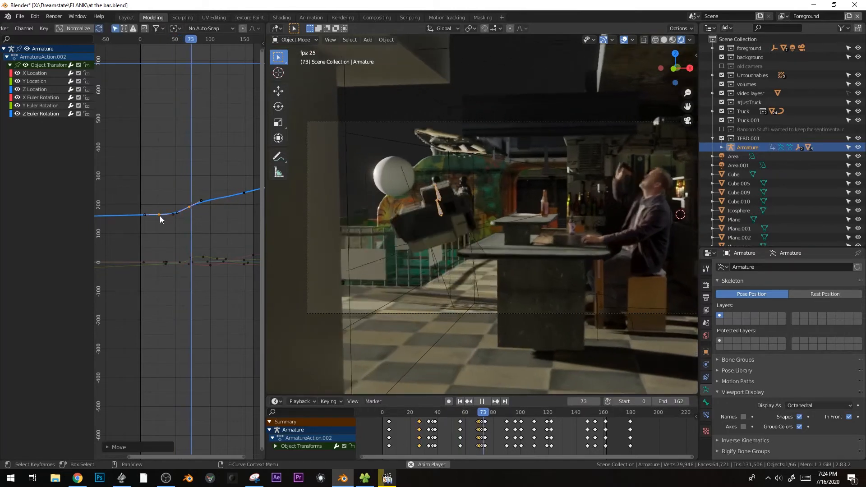
{"action": "key", "text": "g"}
{"action": "key", "text": "x"}
{"action": "left_click", "coordinate": [161, 39]}
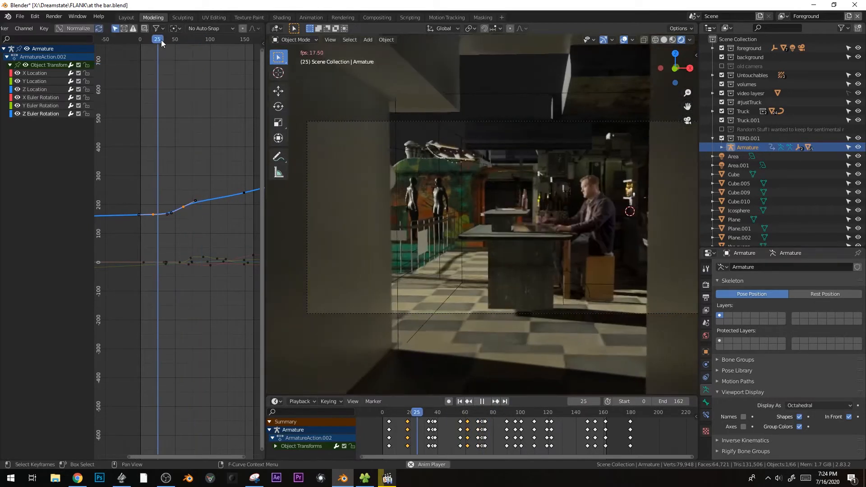
{"action": "key", "text": "space"}
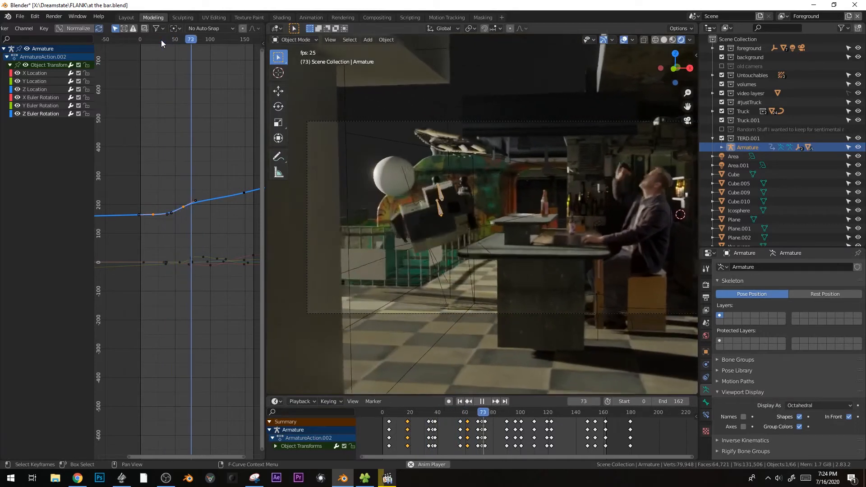
Move the Z Euler Rotation keyframe near frame 149 to about frame 124 at about 210, shorten its handles, and scrub to frame 101.
{"action": "key", "text": "space"}
{"action": "middle_click_drag", "start_coordinate": [219, 125], "coordinate": [184, 146]}
{"action": "scroll", "coordinate": [179, 225], "scroll_direction": "up", "scroll_amount": 2}
{"action": "left_click", "coordinate": [213, 212]}
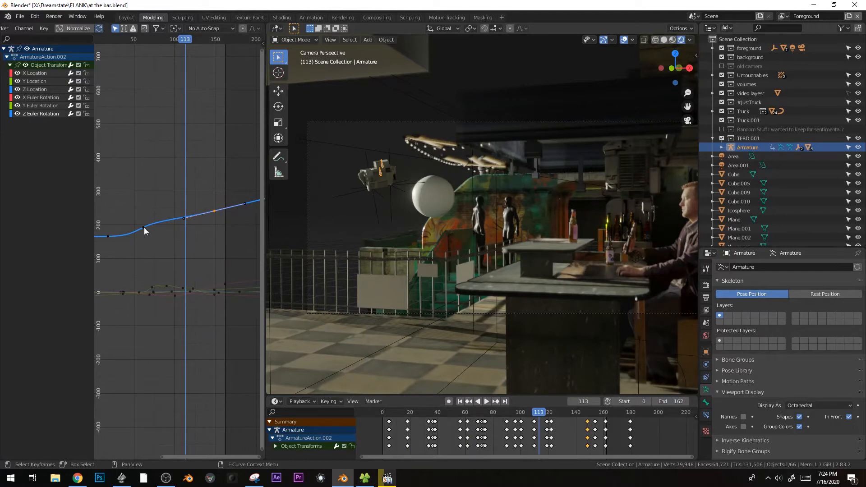
{"action": "key", "text": "g"}
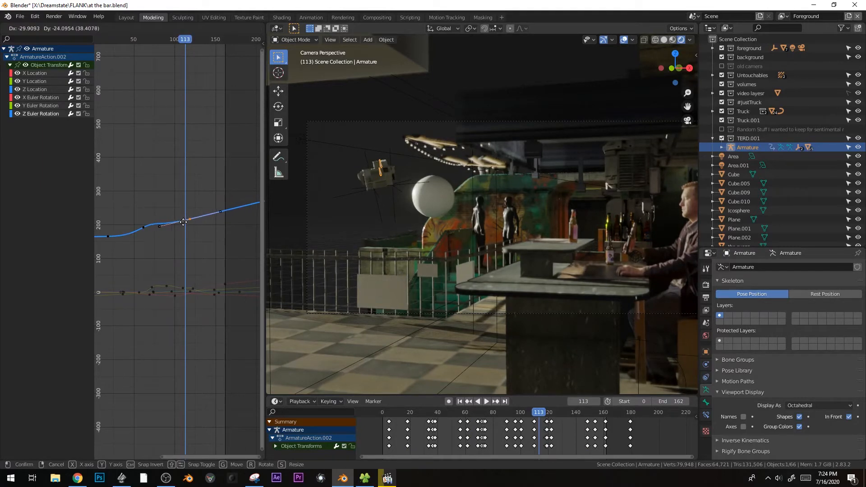
{"action": "left_click", "coordinate": [182, 222]}
{"action": "key", "text": "s"}
{"action": "left_click_drag", "start_coordinate": [150, 43], "coordinate": [177, 81]}
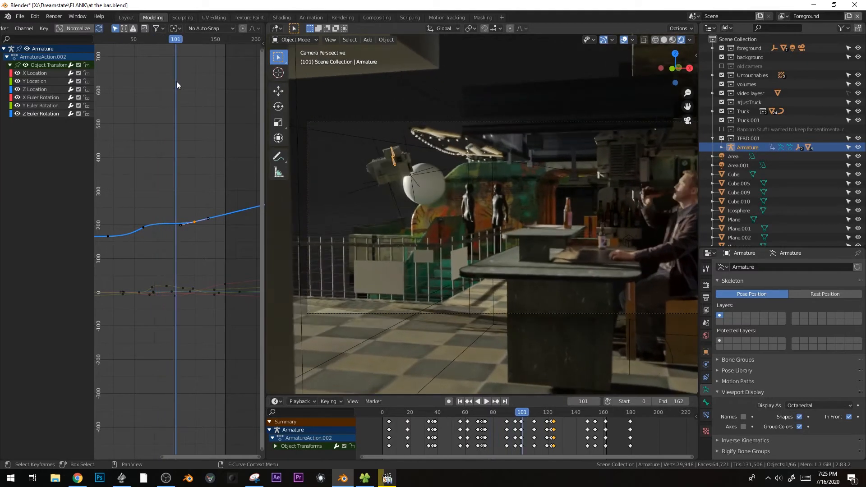
Move the selected Z Euler Rotation keyframe earlier to about frame 115, slightly higher, and preview.
{"action": "key", "text": "g"}
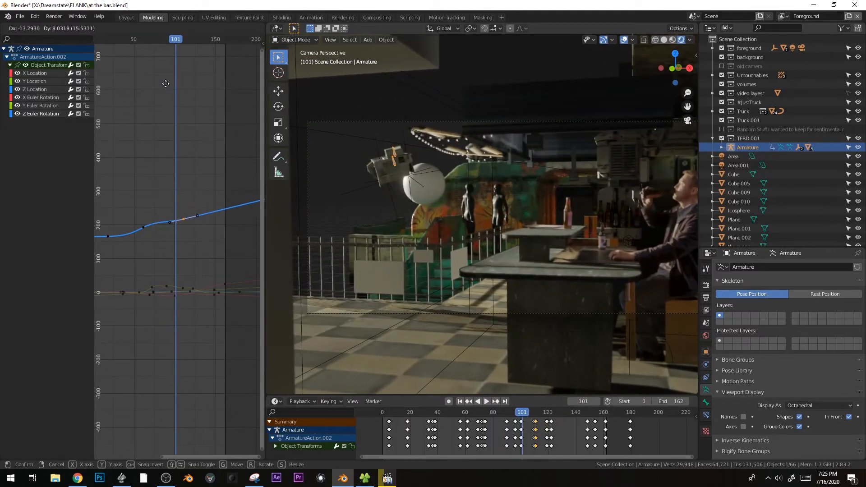
{"action": "left_click", "coordinate": [169, 81]}
{"action": "key", "text": "space"}
{"action": "key", "text": "space"}
Duplicate the Z Euler Rotation keyframe to about frame 163, level the original's handles and move it to about frame 110, and preview.
{"action": "key", "text": "shift+d"}
{"action": "left_click", "coordinate": [188, 205]}
{"action": "key", "text": "r"}
{"action": "left_click", "coordinate": [229, 195]}
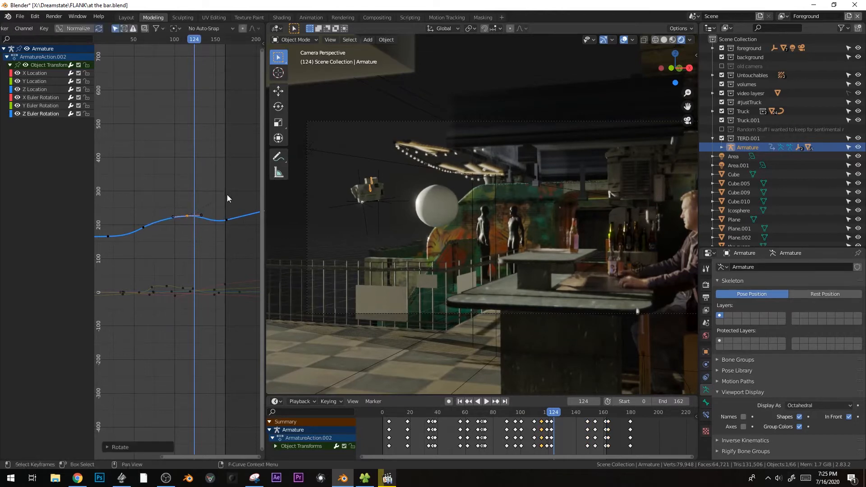
{"action": "key", "text": "g"}
{"action": "left_click", "coordinate": [223, 195]}
{"action": "key", "text": "space"}
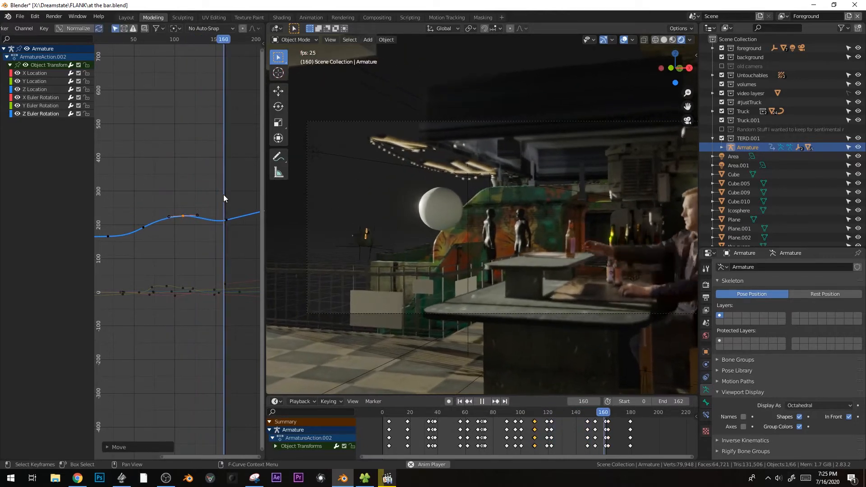
Move the last Z Euler Rotation keyframe to about frame 197 at about 180 and play the animation.
{"action": "key", "text": "space"}
{"action": "left_click", "coordinate": [226, 219]}
{"action": "key", "text": "g"}
{"action": "left_click", "coordinate": [251, 235]}
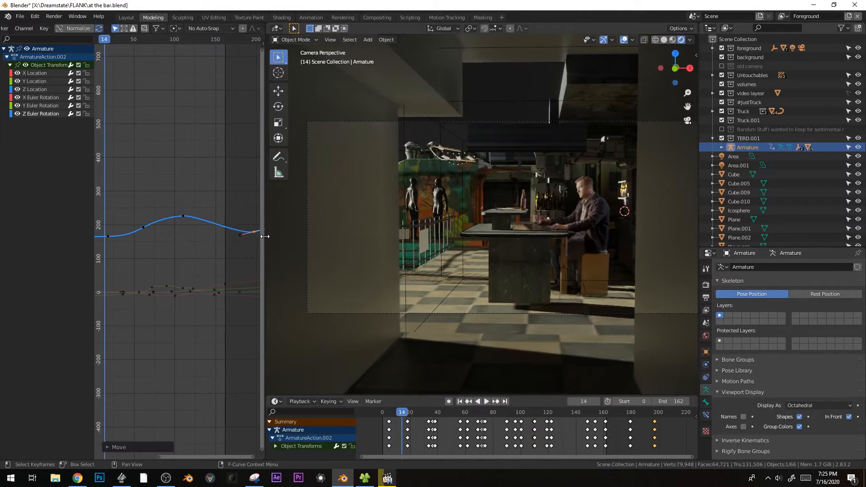
{"action": "key", "text": "space"}
Watch the flight with the armature deselected, reselect the armature and replay the animation.
{"action": "left_click", "coordinate": [522, 230]}
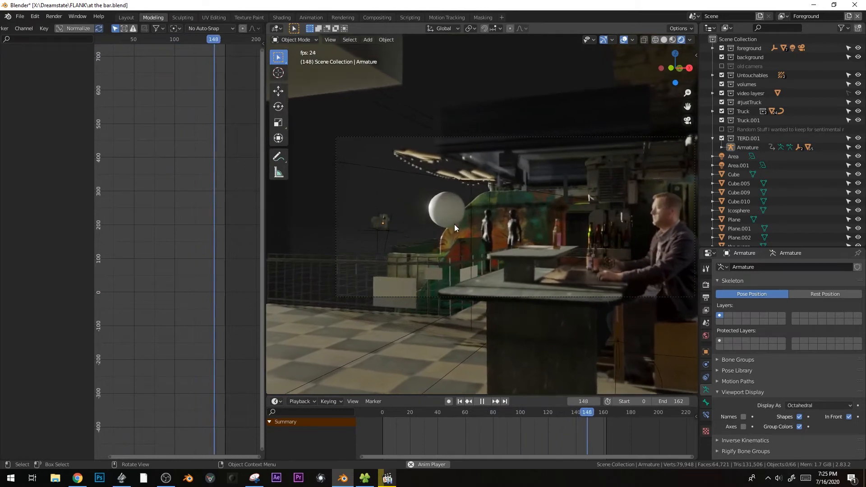
{"action": "left_click", "coordinate": [387, 231]}
{"action": "key", "text": "space"}
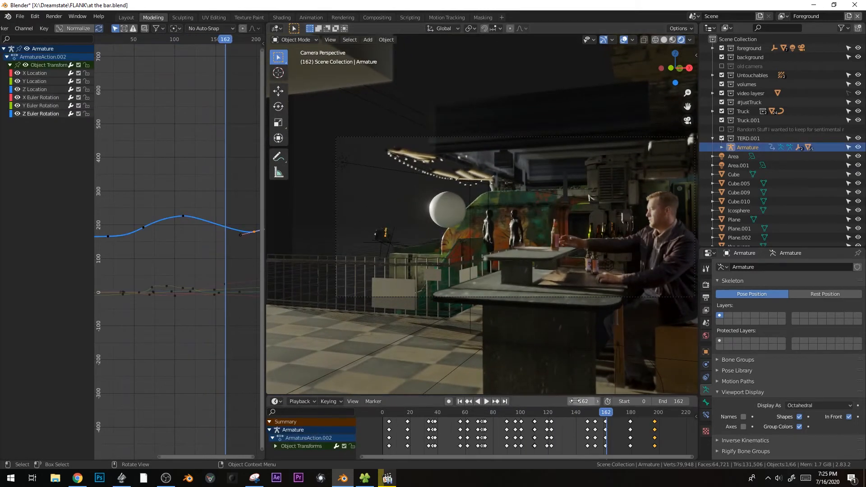
{"action": "key", "text": "space"}
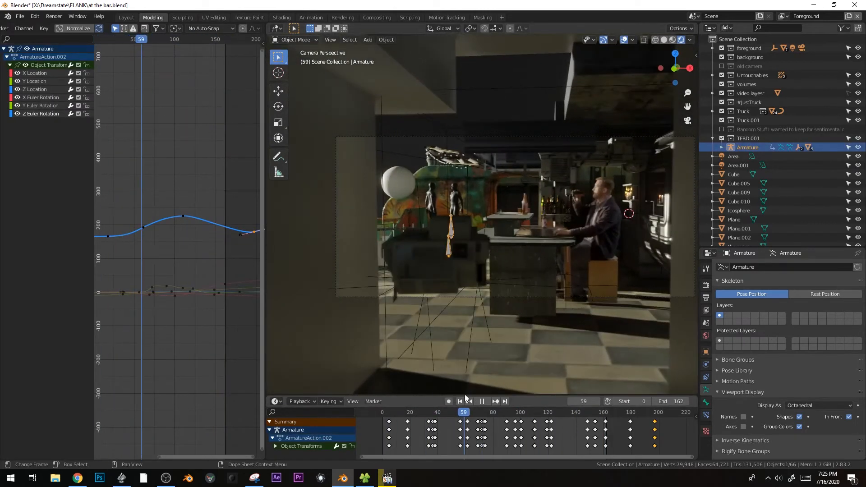
Put the armature in Pose Mode, test rotating Bone.001 about Z, and insert a keyframe for the bone at frame 59.
{"action": "key", "text": "ctrl+Tab"}
{"action": "key", "text": "r"}
{"action": "key", "text": "z"}
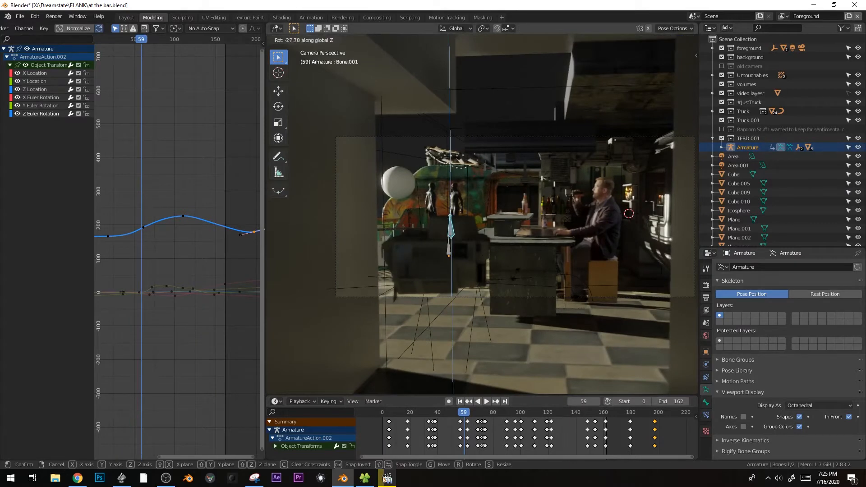
{"action": "right_click", "coordinate": [463, 219]}
{"action": "scroll", "coordinate": [462, 219], "scroll_direction": "up", "scroll_amount": 2}
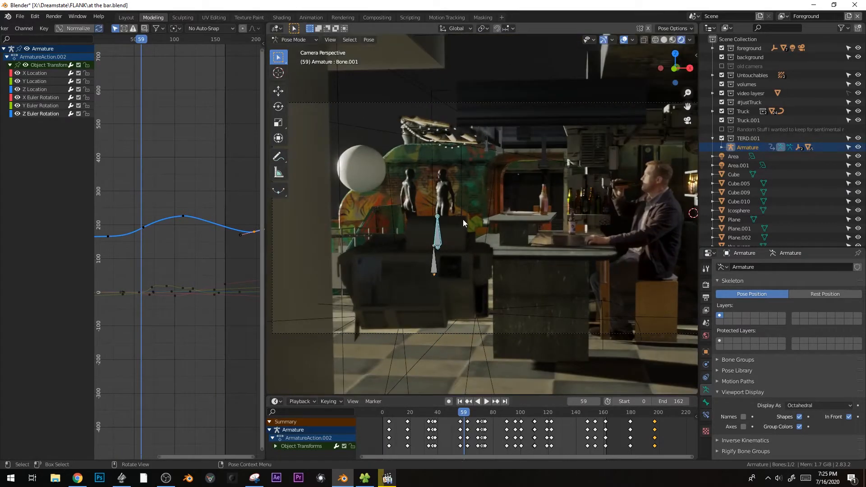
{"action": "key", "text": "i"}
{"action": "left_click", "coordinate": [455, 202]}
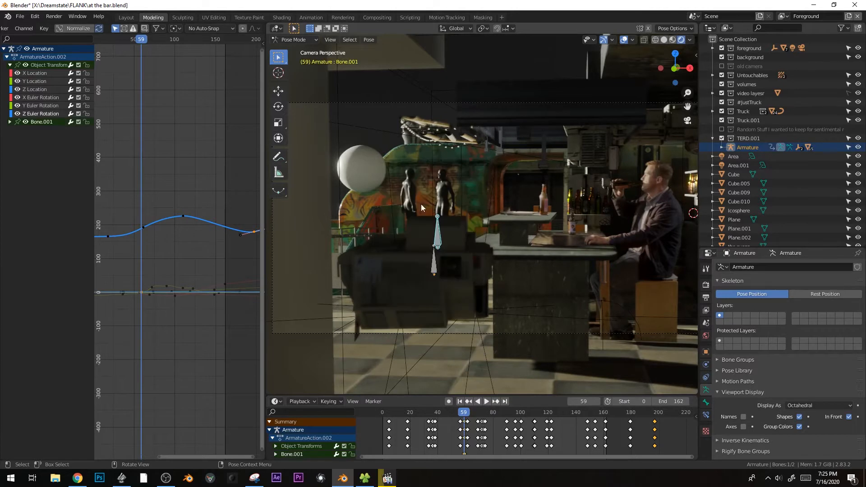
{"action": "middle_click_drag", "start_coordinate": [177, 294], "coordinate": [225, 221], "text": "ctrl"}
{"action": "key", "text": "KP_Decimal"}
{"action": "left_click", "coordinate": [218, 262]}
{"action": "left_click", "coordinate": [210, 280]}
{"action": "key", "text": "g"}
{"action": "right_click", "coordinate": [216, 284]}
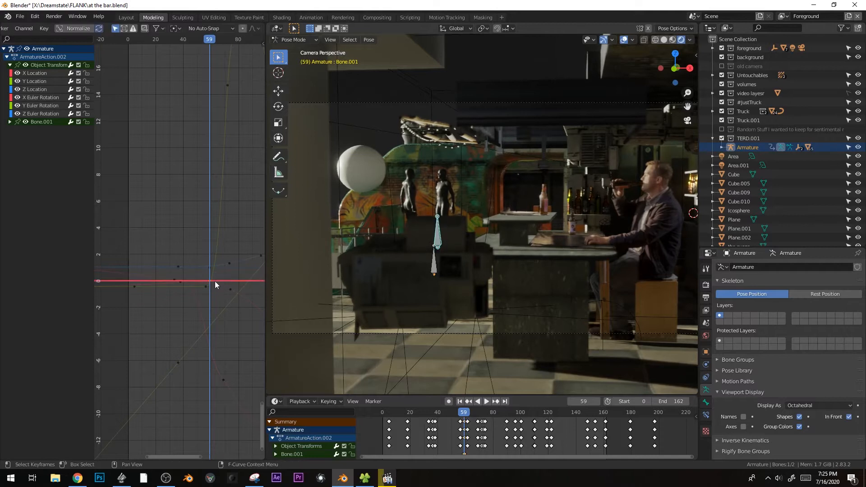
Move the keyframe on Bone.001's green curve back to about frame 20 and return to frame 59.
{"action": "middle_click_drag", "start_coordinate": [212, 279], "coordinate": [215, 233], "text": "ctrl"}
{"action": "key", "text": "g"}
{"action": "key", "text": "x"}
{"action": "left_click", "coordinate": [170, 236]}
{"action": "left_click_drag", "start_coordinate": [139, 41], "coordinate": [188, 41]}
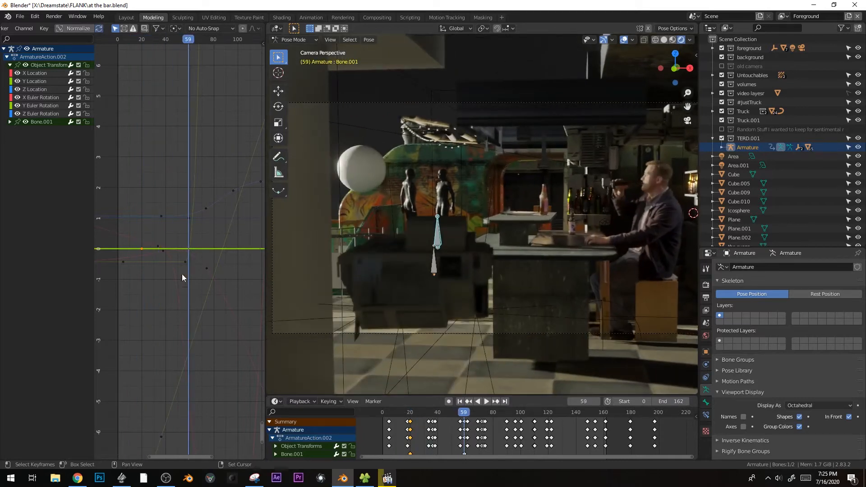
Duplicate Bone.001's green-curve keyframe to about frame 39 at about -0.2 and preview the motion.
{"action": "key", "text": "g"}
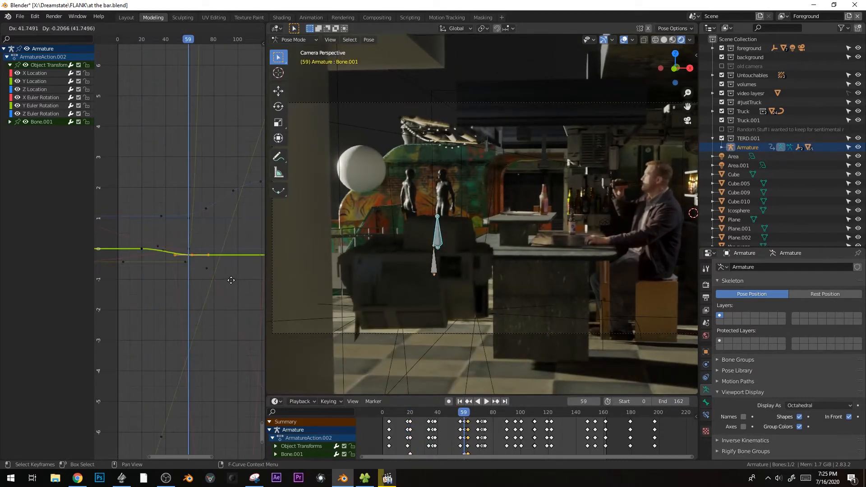
{"action": "left_click", "coordinate": [218, 279]}
{"action": "key", "text": "g"}
{"action": "left_click", "coordinate": [205, 280]}
{"action": "left_click", "coordinate": [143, 41]}
{"action": "key", "text": "space"}
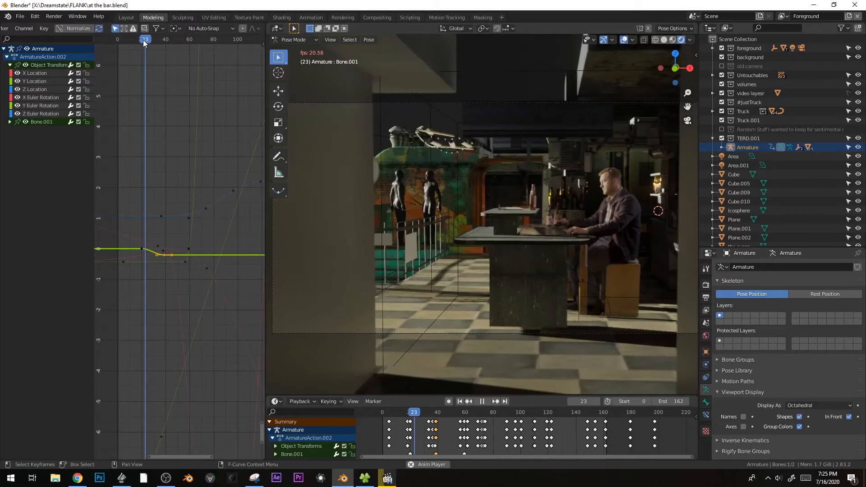
{"action": "key", "text": "space"}
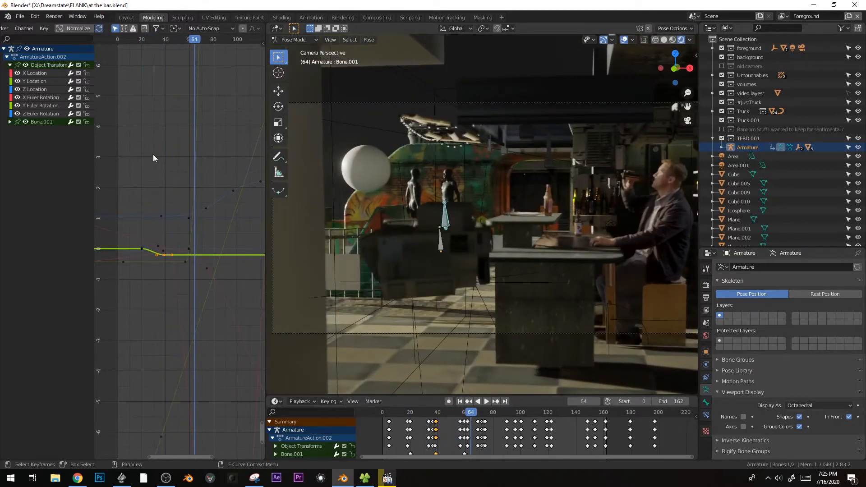
Shift the green curve's first two keyframes to about frames 17 and 32, and duplicate the second to about frame 57.
{"action": "key", "text": "g"}
{"action": "left_click", "coordinate": [160, 210]}
{"action": "key", "text": "g"}
{"action": "left_click", "coordinate": [159, 210]}
{"action": "key", "text": "g"}
{"action": "left_click", "coordinate": [187, 262]}
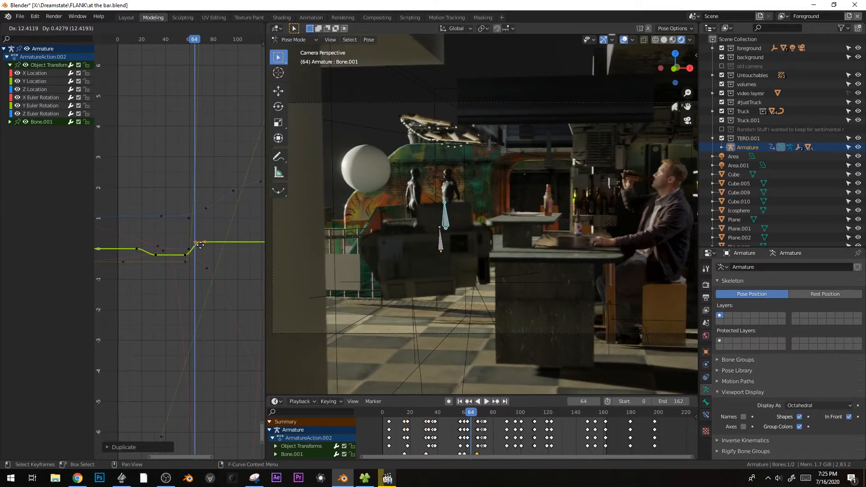
Place a duplicated green-curve keyframe at about frame 66, raised to about 0.3, and preview from about frame 56.
{"action": "key", "text": "g"}
{"action": "left_click", "coordinate": [197, 245]}
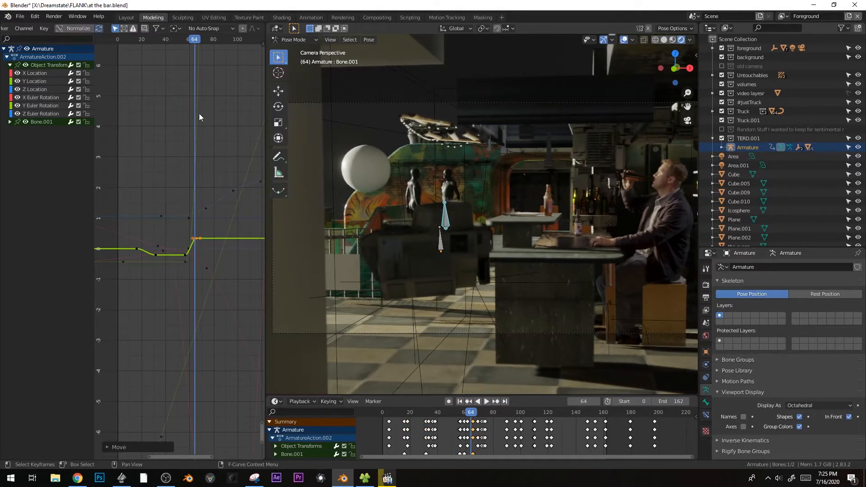
{"action": "left_click", "coordinate": [184, 43]}
{"action": "key", "text": "space"}
{"action": "key", "text": "space"}
Duplicate the green-curve keyframe to about frame 79 at about 0.2, and to about frames 91 and 112 at about 0.
{"action": "key", "text": "g"}
{"action": "left_click", "coordinate": [226, 177]}
{"action": "key", "text": "space"}
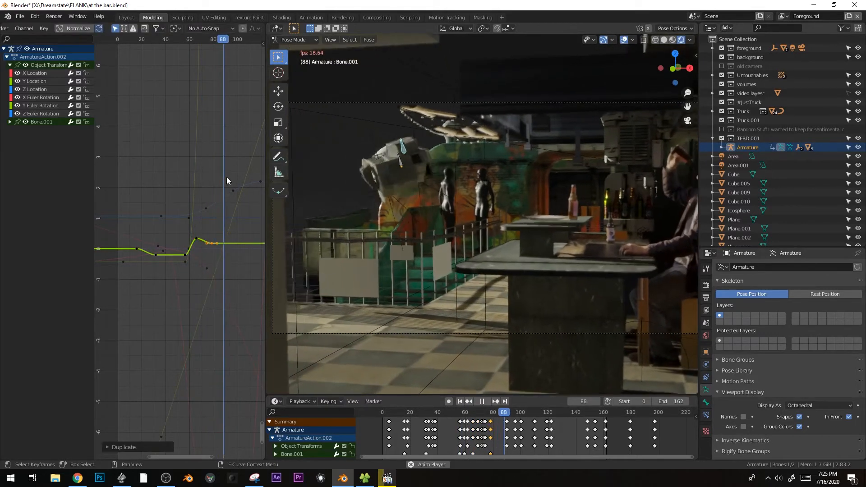
{"action": "key", "text": "shift+d"}
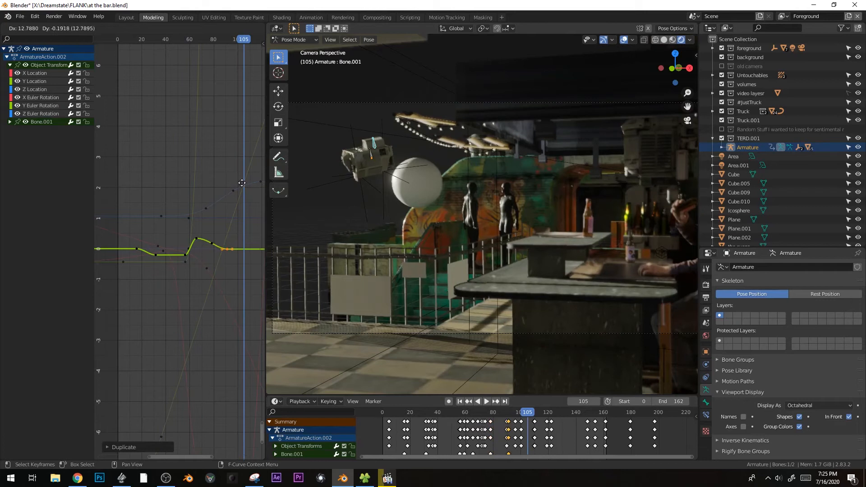
{"action": "key", "text": "shift+d"}
{"action": "right_click", "coordinate": [238, 188]}
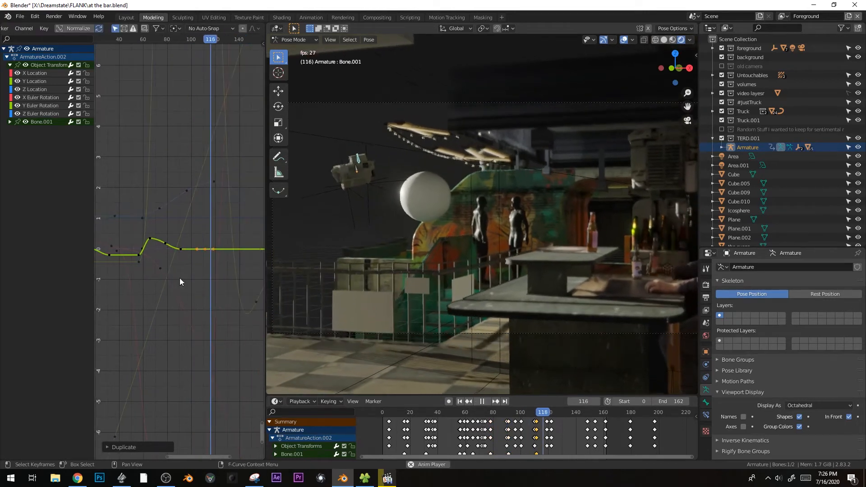
Duplicate the green-curve keyframe to about frames 124 and 148 at about -0.5, and to about frame 157 near 0.
{"action": "key", "text": "shift+d"}
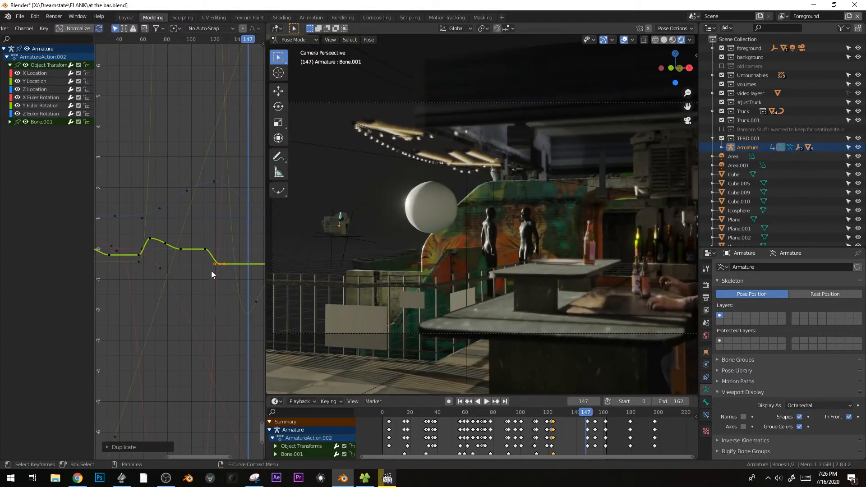
{"action": "key", "text": "Right"}
{"action": "key", "text": "Right"}
{"action": "key", "text": "Right"}
{"action": "key", "text": "shift+d"}
{"action": "middle_click_drag", "start_coordinate": [242, 284], "coordinate": [181, 294]}
{"action": "key", "text": "shift+d"}
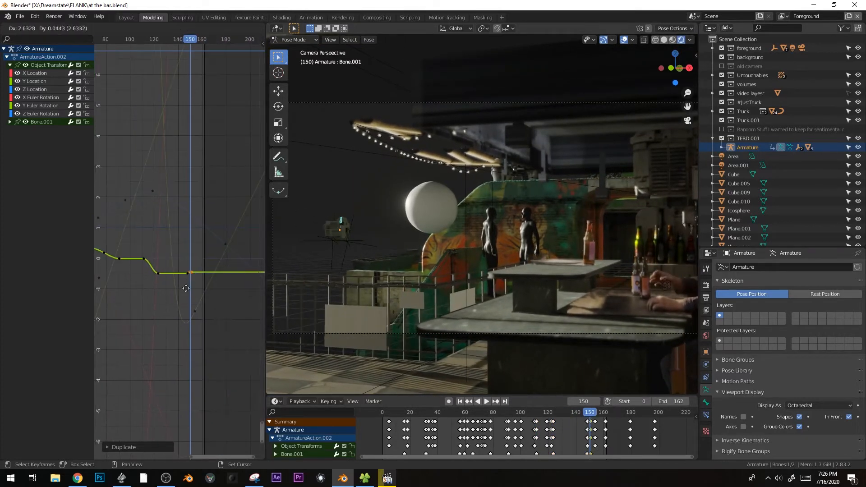
{"action": "left_click", "coordinate": [188, 281]}
Play the robot's flight with the bone deselected and the viewport overlays hidden.
{"action": "key", "text": "space"}
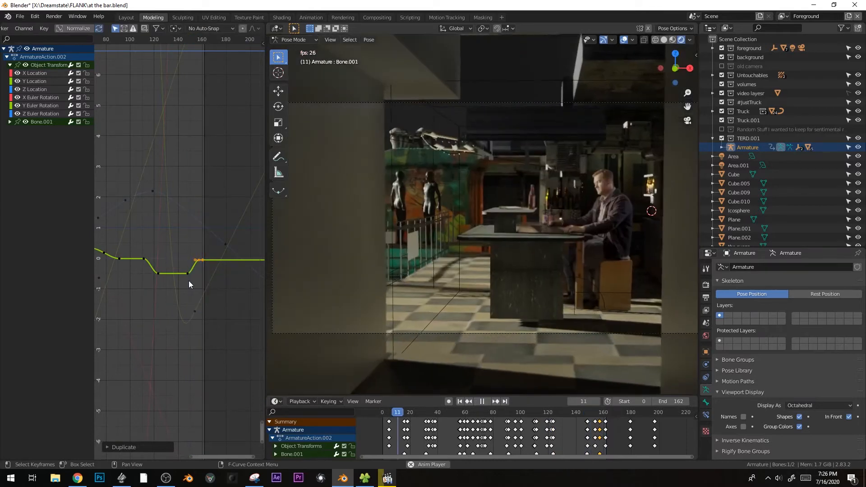
{"action": "left_click", "coordinate": [450, 241]}
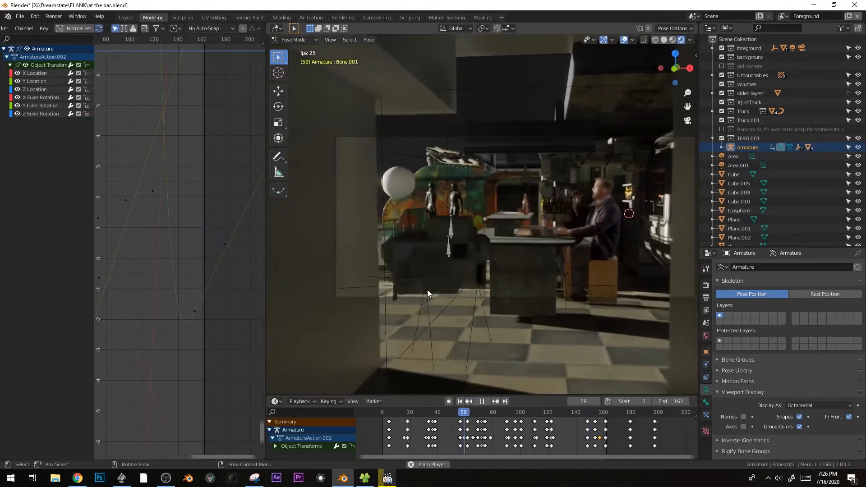
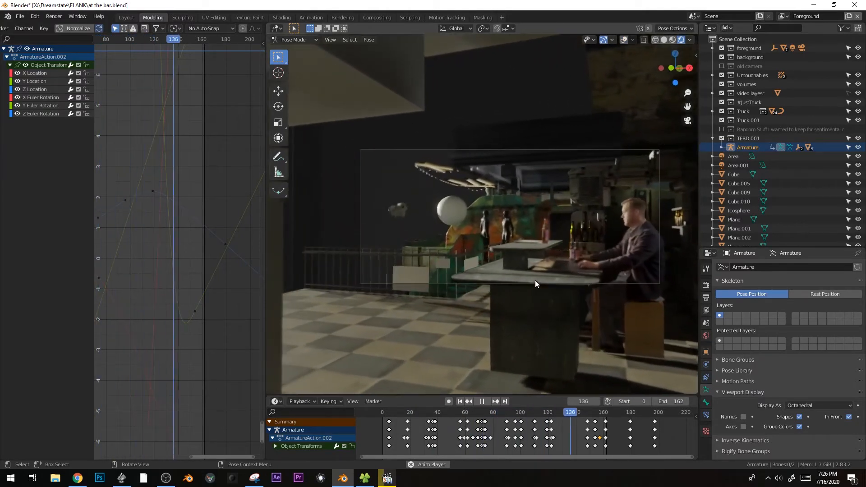
{"action": "key", "text": "space"}
{"action": "left_click", "coordinate": [366, 410]}
{"action": "key", "text": "space"}
Return the armature to Object Mode, show the viewport overlays, deselect everything and replay the animation.
{"action": "key", "text": "ctrl+Tab"}
{"action": "left_click", "coordinate": [364, 206]}
{"action": "key", "text": "ctrl+Tab"}
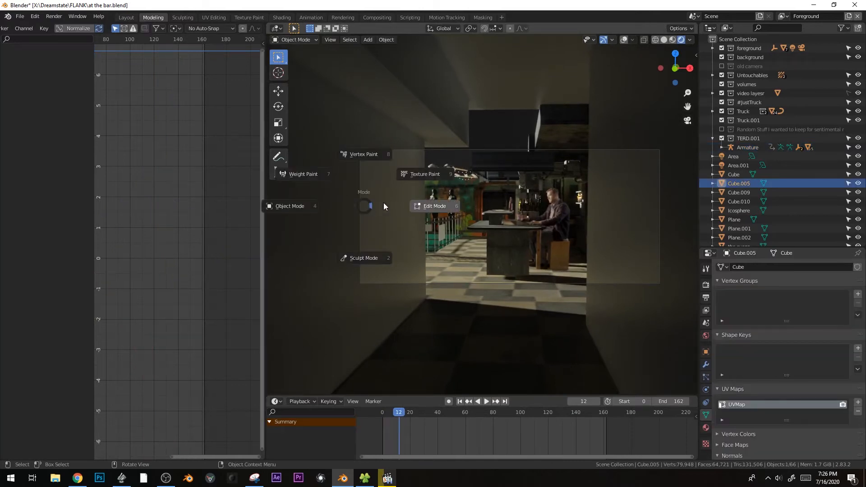
{"action": "key", "text": "Escape"}
{"action": "key", "text": "shift+alt+z"}
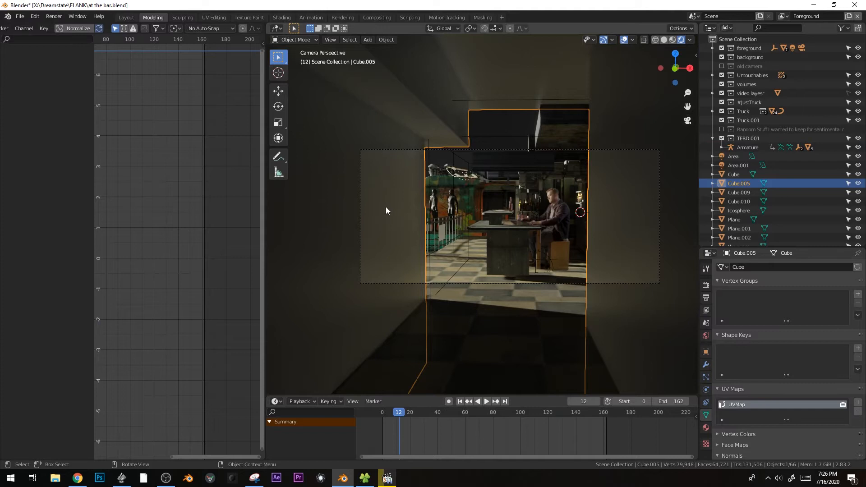
{"action": "key", "text": "alt+a"}
{"action": "key", "text": "space"}
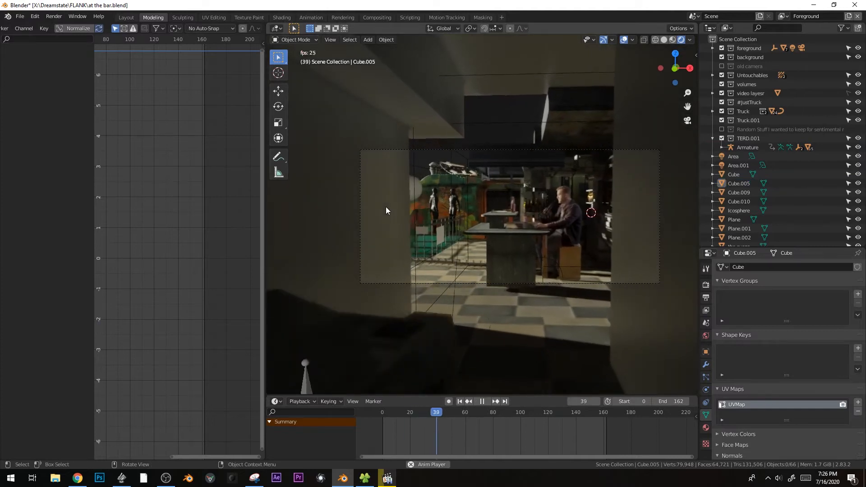
{"action": "key", "text": "space"}
Save at the bar.blend and open Videowall Scene.blend from the Jos Opening folder.
{"action": "key", "text": "ctrl+s"}
{"action": "key", "text": "Up"}
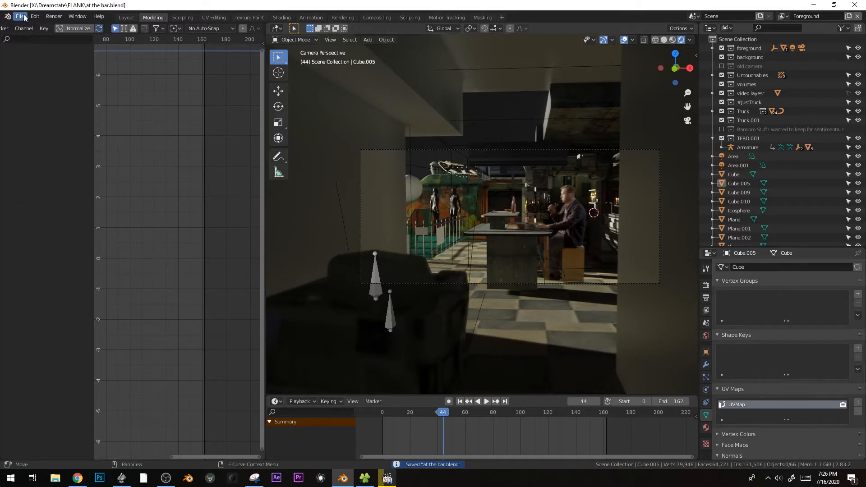
{"action": "left_click", "coordinate": [21, 17]}
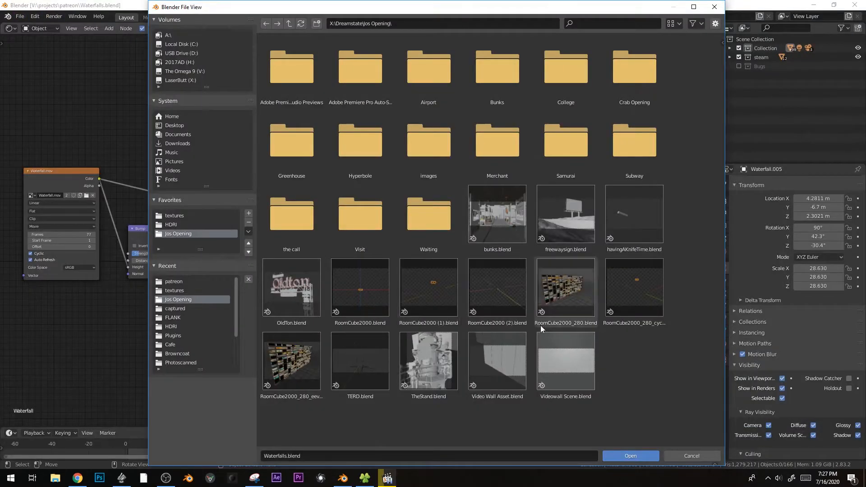
{"action": "double_click", "coordinate": [572, 353]}
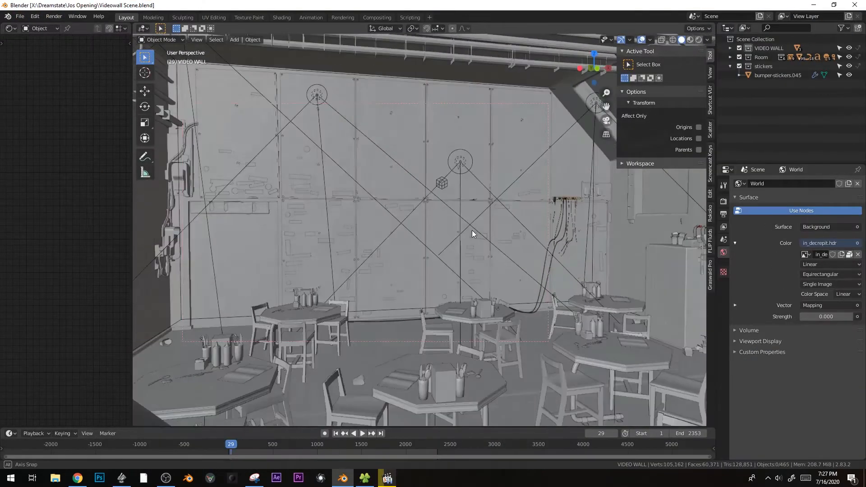
Display the video wall room in Material Preview shading and play the animation.
{"action": "key", "text": "z"}
{"action": "left_click", "coordinate": [477, 285]}
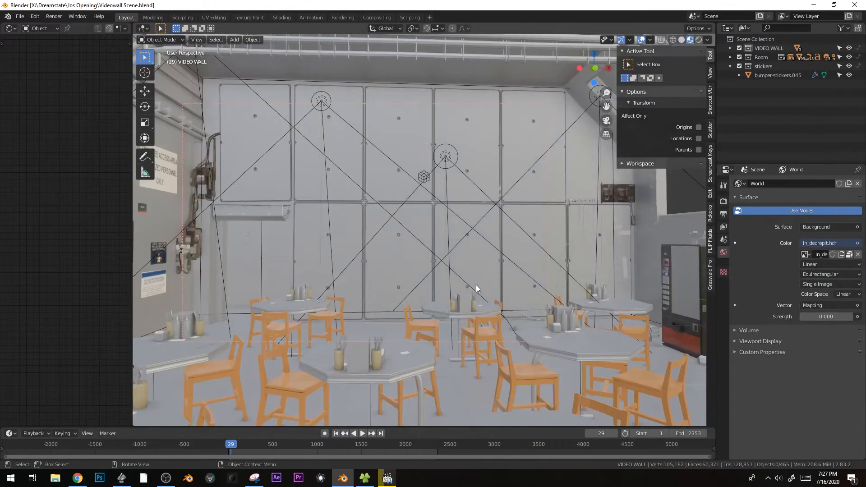
{"action": "key", "text": "space"}
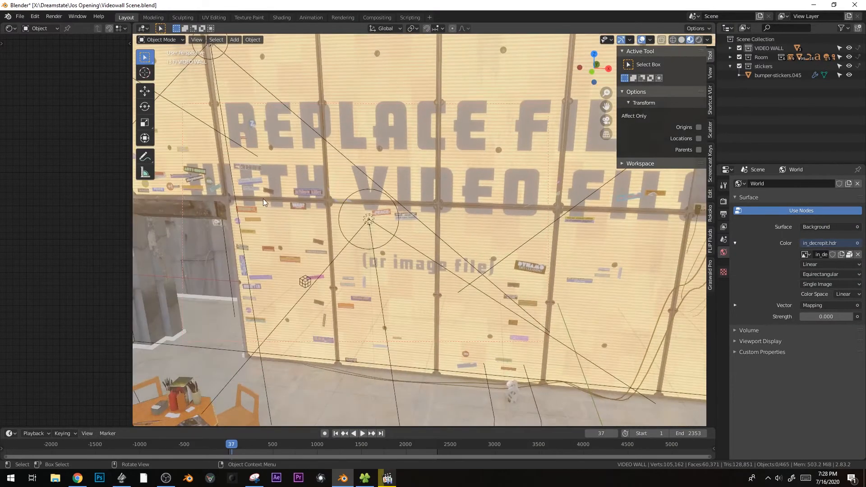
Select the wall screen panels with their stickers and create a collection from them named "#Wall Screens Letsgo!".
{"action": "left_click", "coordinate": [260, 193]}
{"action": "key", "text": "g"}
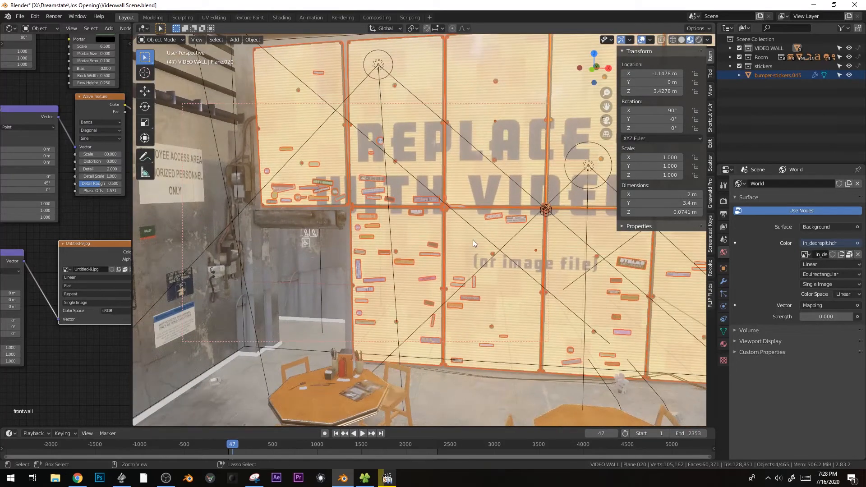
{"action": "key", "text": "ctrl+g"}
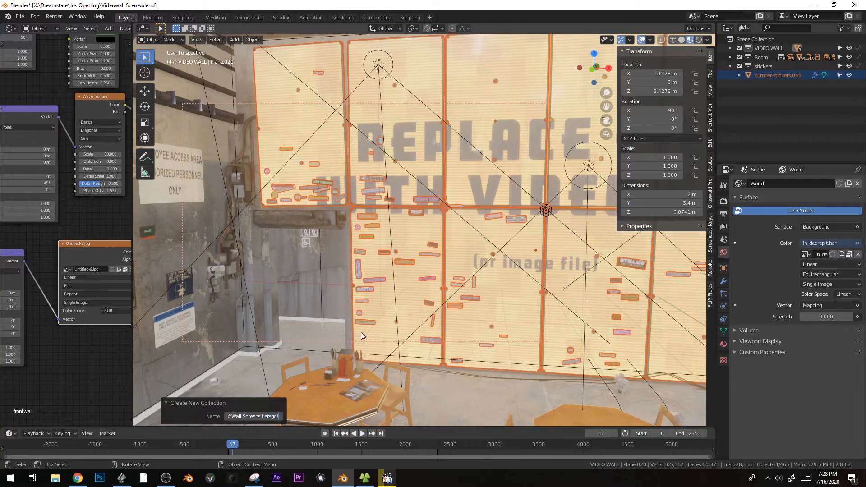
{"action": "key", "text": "Return"}
Save Videowall Scene.blend and reopen at the bar.blend from the recent files.
{"action": "key", "text": "ctrl+s"}
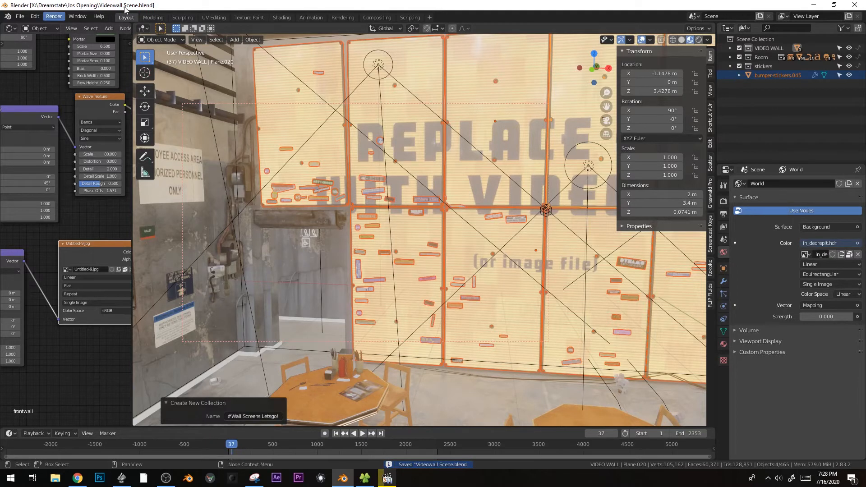
{"action": "left_click", "coordinate": [19, 19]}
{"action": "mouse_move", "coordinate": [35, 45]}
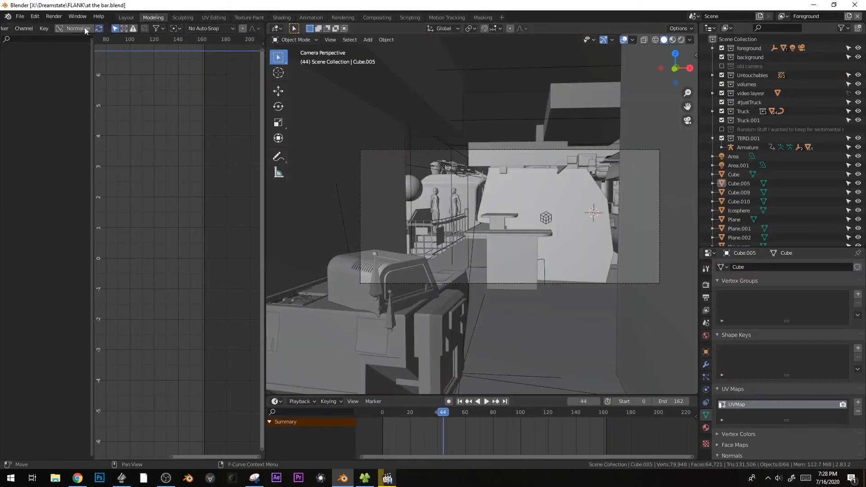
Append the "#Wall Screens Letsgo!" collection from Videowall Scene.blend to the bar scene.
{"action": "left_click", "coordinate": [20, 17]}
{"action": "left_click", "coordinate": [36, 116]}
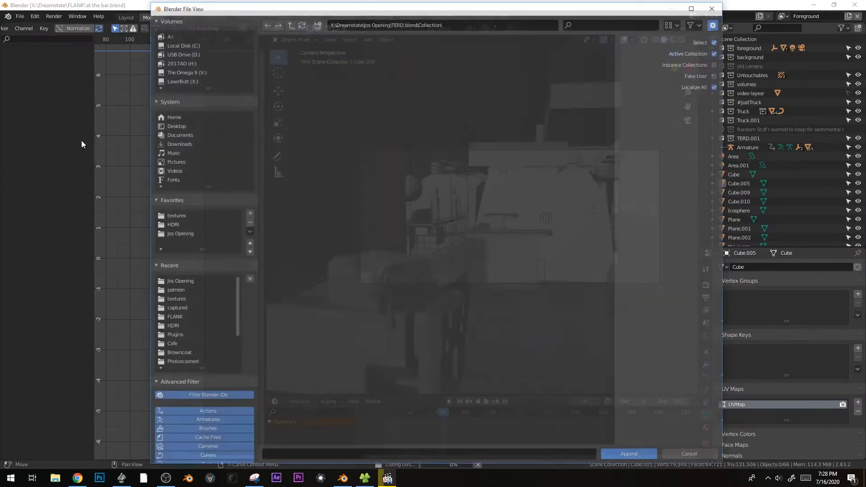
{"action": "left_click", "coordinate": [182, 281]}
{"action": "scroll", "coordinate": [469, 347], "scroll_direction": "down", "scroll_amount": 2}
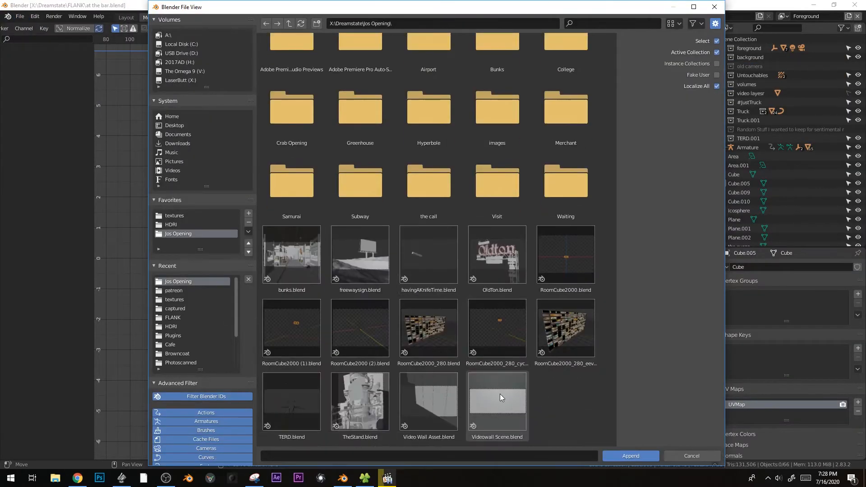
{"action": "double_click", "coordinate": [478, 414]}
{"action": "double_click", "coordinate": [431, 90]}
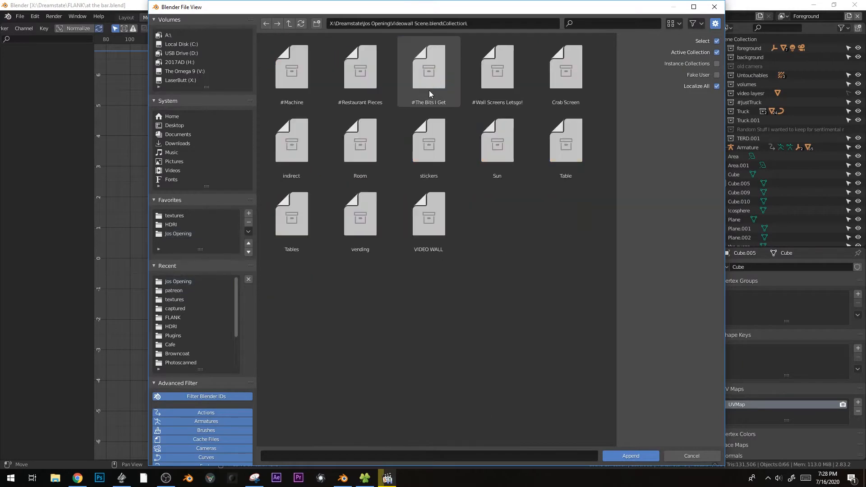
{"action": "left_click", "coordinate": [500, 74]}
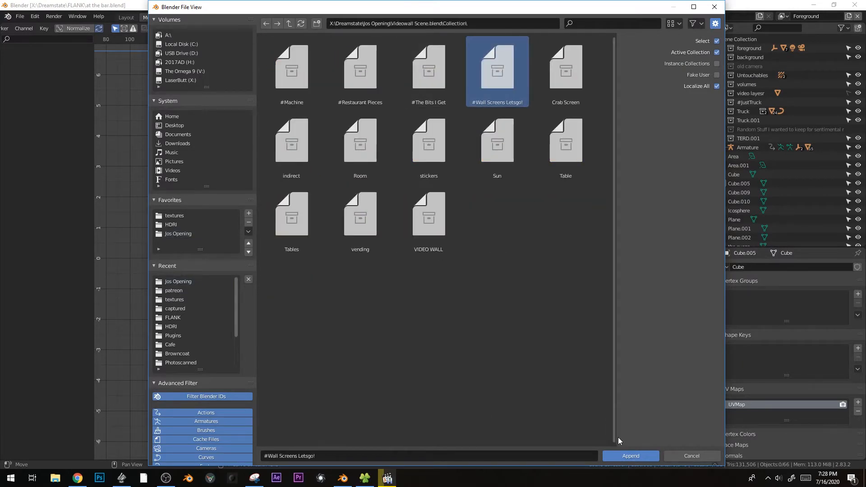
{"action": "left_click", "coordinate": [626, 458]}
{"action": "scroll", "coordinate": [442, 257], "scroll_direction": "down", "scroll_amount": 3}
{"action": "middle_click_drag", "start_coordinate": [445, 250], "coordinate": [488, 251]}
{"action": "scroll", "coordinate": [474, 221], "scroll_direction": "down", "scroll_amount": 6}
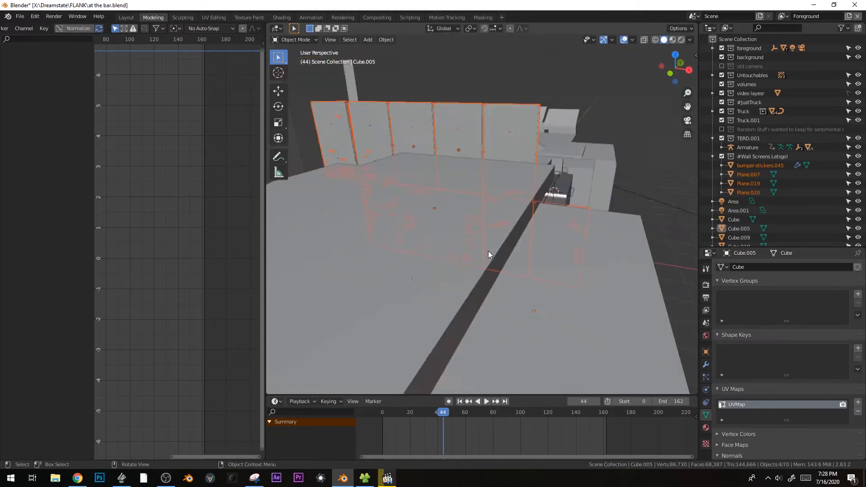
Move the appended wall screens and their stickers up, clear of the large blocks in the bar scene.
{"action": "scroll", "coordinate": [498, 237], "scroll_direction": "up", "scroll_amount": 6}
{"action": "middle_click_drag", "start_coordinate": [469, 207], "coordinate": [504, 266], "text": "shift"}
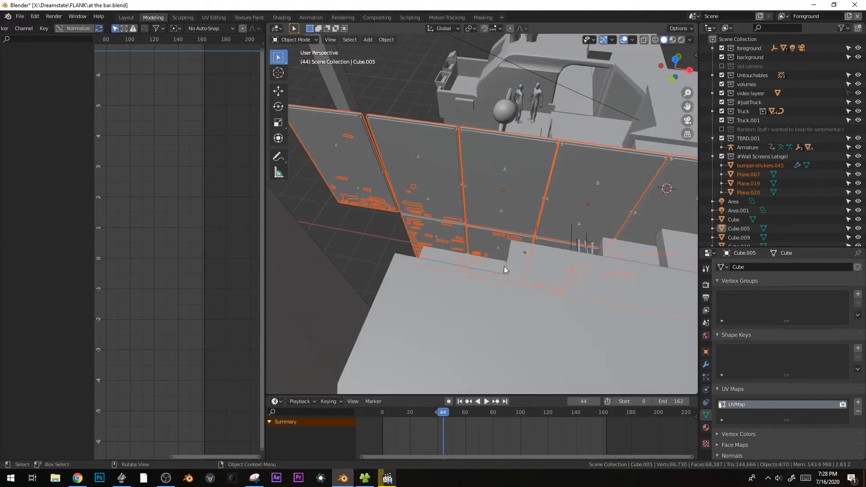
{"action": "scroll", "coordinate": [477, 223], "scroll_direction": "down", "scroll_amount": 1}
{"action": "middle_click_drag", "start_coordinate": [477, 224], "coordinate": [429, 227]}
{"action": "key", "text": "g"}
{"action": "left_click", "coordinate": [585, 117]}
{"action": "middle_click_drag", "start_coordinate": [527, 133], "coordinate": [445, 139], "text": "shift"}
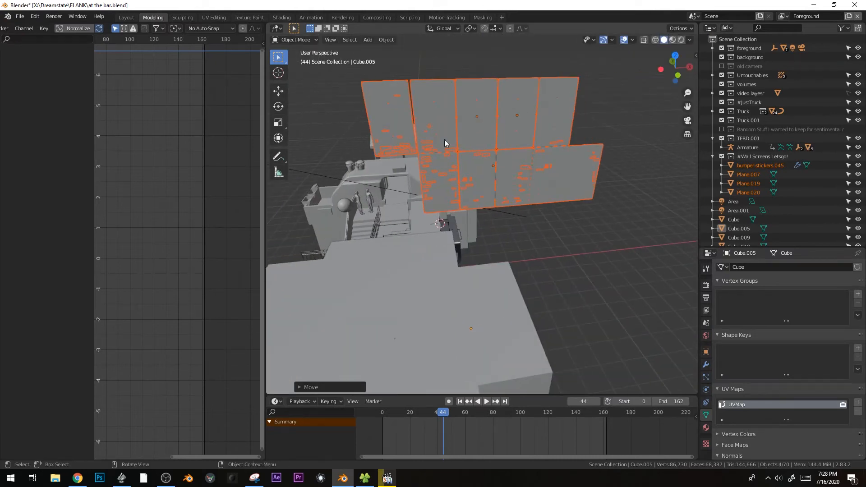
{"action": "middle_click_drag", "start_coordinate": [443, 110], "coordinate": [452, 156]}
{"action": "left_click", "coordinate": [452, 156]}
{"action": "left_click", "coordinate": [465, 106]}
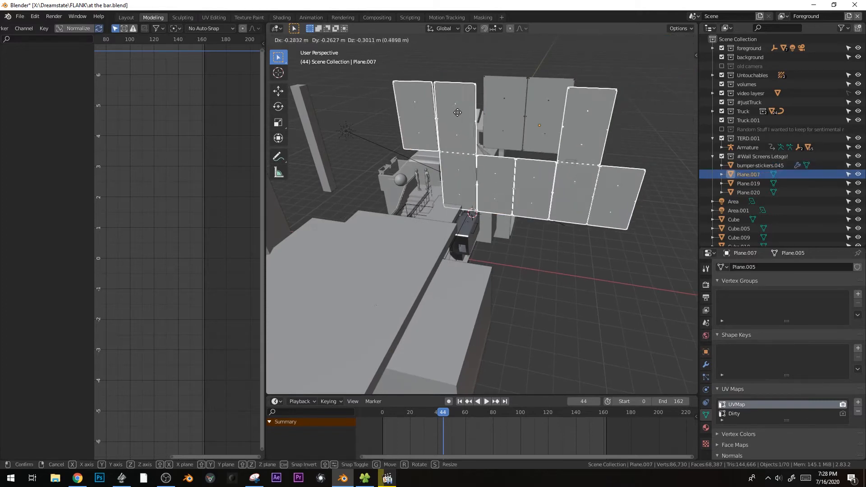
{"action": "scroll", "coordinate": [469, 215], "scroll_direction": "up", "scroll_amount": 4}
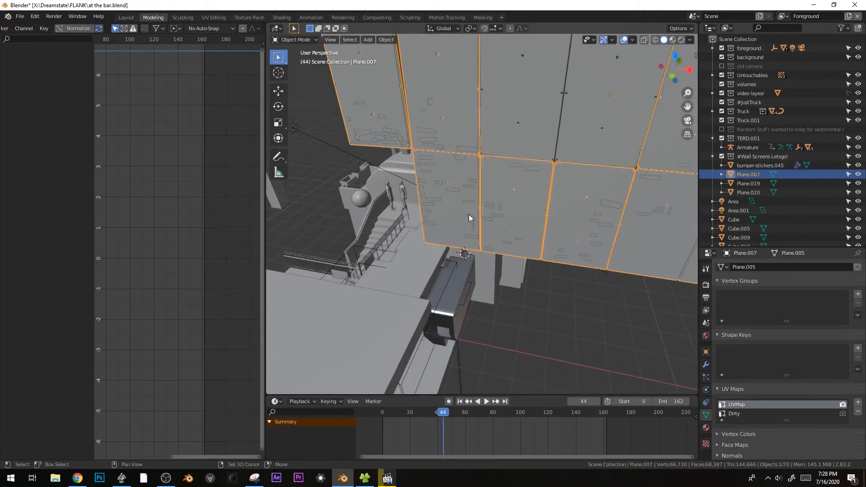
{"action": "key", "text": "g"}
{"action": "right_click", "coordinate": [477, 210]}
Apply the Shrinkwrap modifier on the bumper stickers object.
{"action": "left_click", "coordinate": [433, 131]}
{"action": "left_click", "coordinate": [705, 364]}
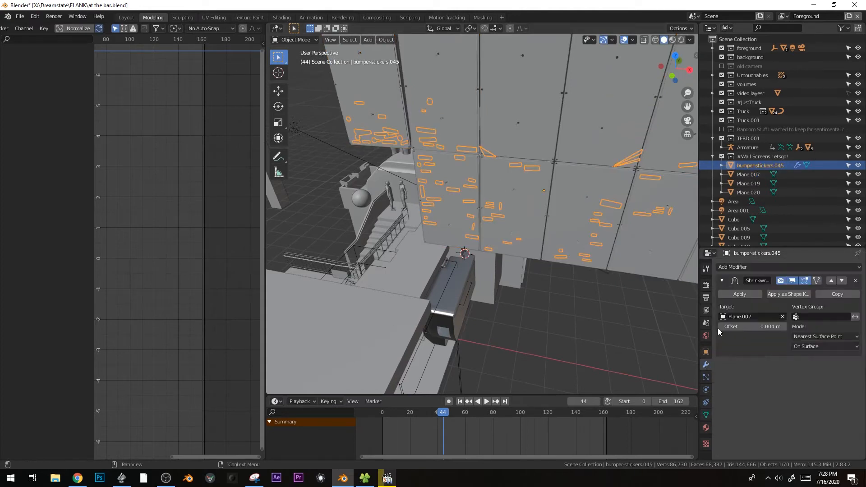
{"action": "left_click", "coordinate": [740, 294]}
Join the three screen panel objects Plane.007, Plane.019 and Plane.020 into one and display the scene in Material Preview shading.
{"action": "left_click", "coordinate": [533, 115]}
{"action": "middle_click_drag", "start_coordinate": [488, 118], "coordinate": [455, 135]}
{"action": "left_click", "coordinate": [521, 132], "text": "shift"}
{"action": "mouse_move", "coordinate": [521, 131]}
{"action": "middle_mouse_down"}
{"action": "mouse_move", "coordinate": [511, 145]}
{"action": "mouse_move", "coordinate": [537, 136]}
{"action": "middle_mouse_up"}
{"action": "left_click", "coordinate": [564, 123], "text": "shift"}
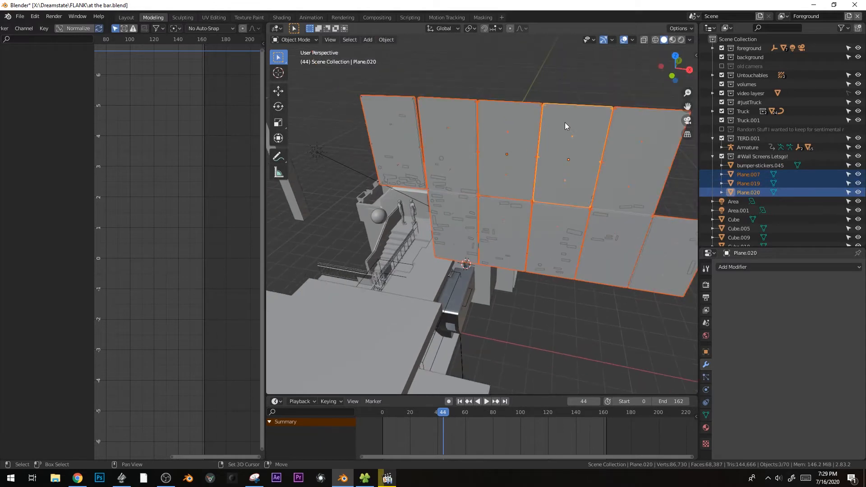
{"action": "key", "text": "ctrl+j"}
{"action": "key", "text": "z"}
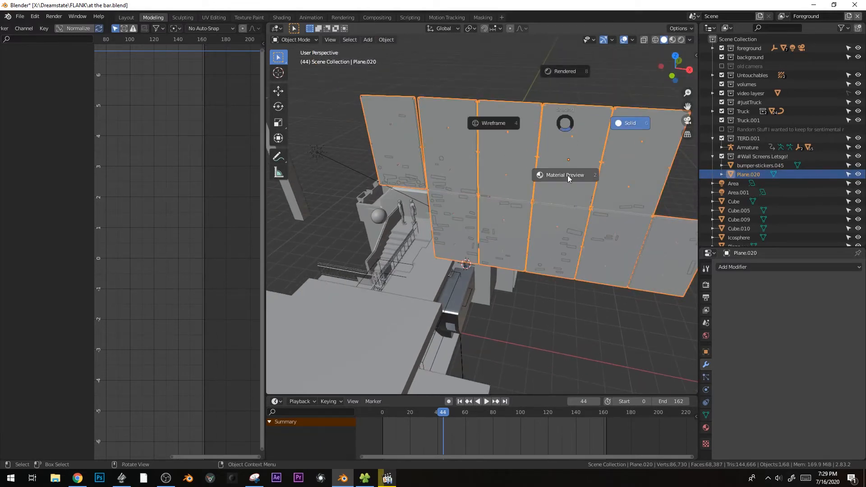
{"action": "left_click", "coordinate": [568, 175]}
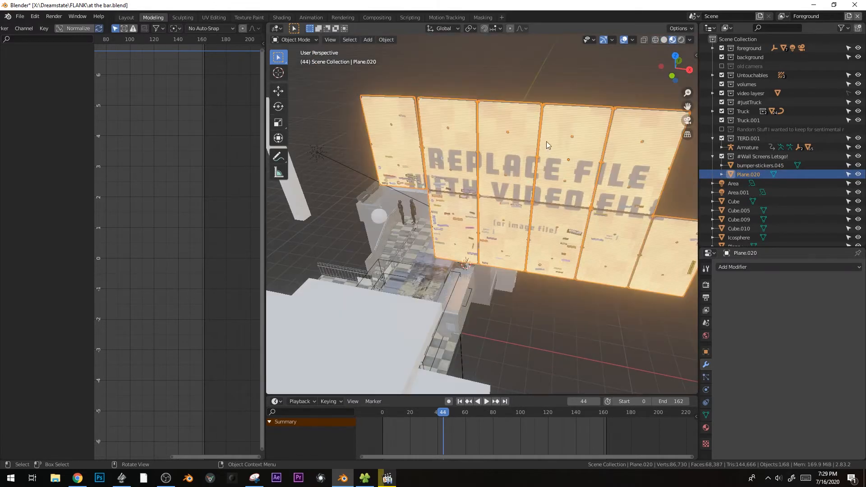
{"action": "key", "text": "g"}
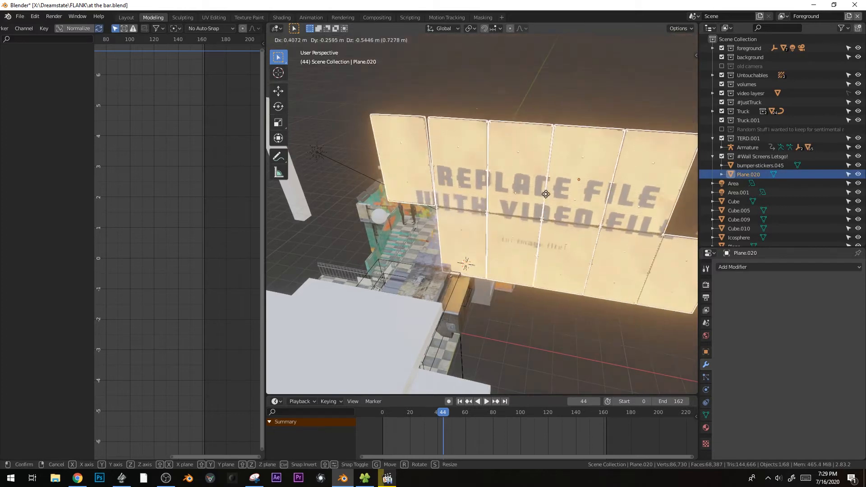
{"action": "key", "text": "Escape"}
Join the bumper stickers object into the screen panel object.
{"action": "left_click", "coordinate": [442, 175]}
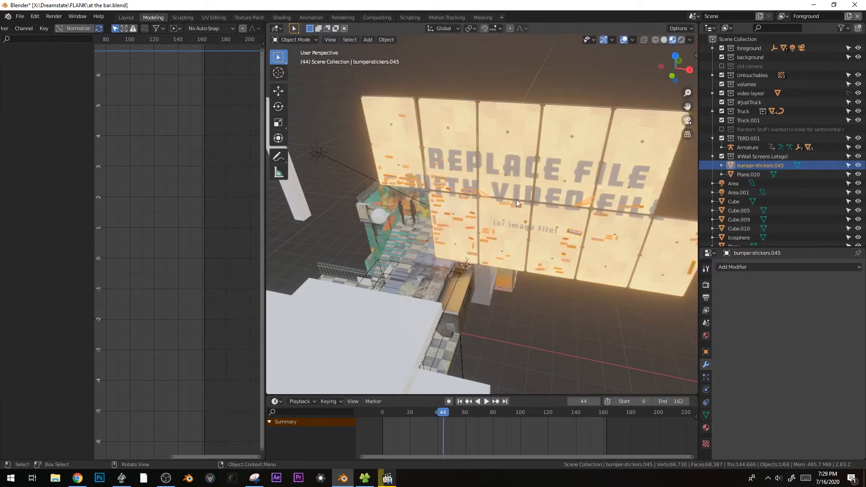
{"action": "left_click", "coordinate": [513, 146], "text": "shift"}
{"action": "key", "text": "ctrl+j"}
{"action": "key", "text": "Tab"}
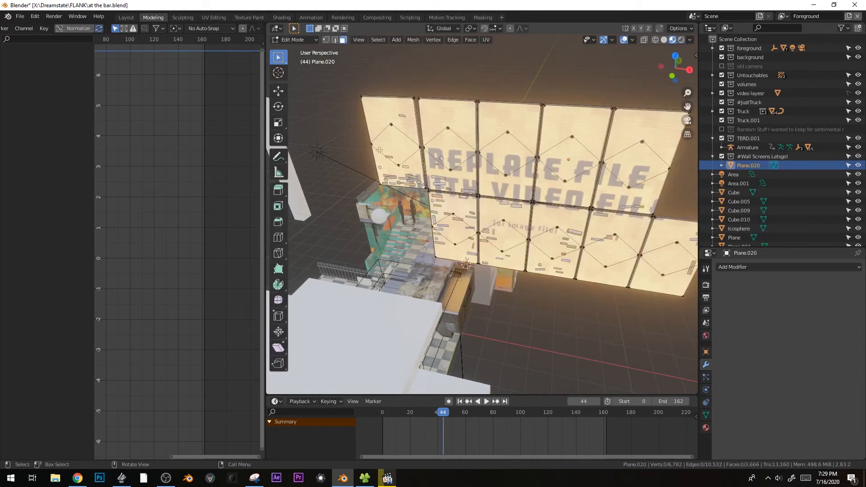
{"action": "key", "text": "Tab"}
{"action": "middle_click_drag", "start_coordinate": [486, 235], "coordinate": [509, 220]}
Move the linked screen panel that overhangs the lower row's far end along X into the gap at the row's start.
{"action": "key", "text": "Tab"}
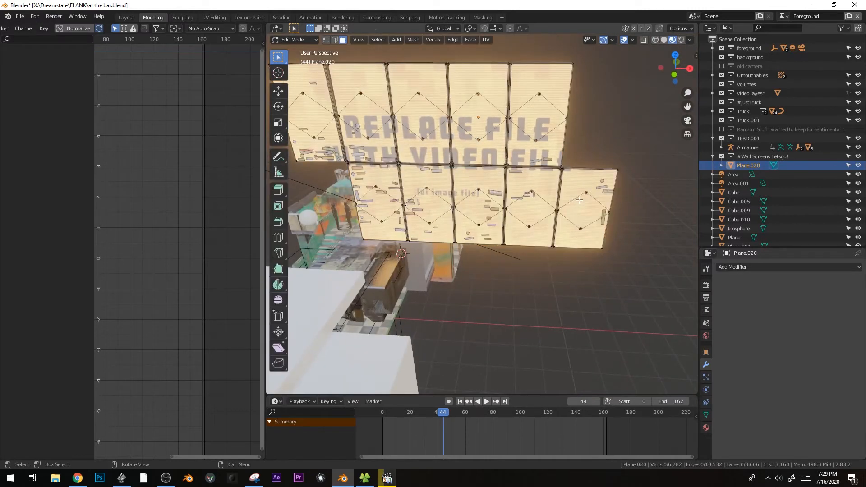
{"action": "left_click", "coordinate": [581, 202]}
{"action": "key", "text": "ctrl+l"}
{"action": "key", "text": "g"}
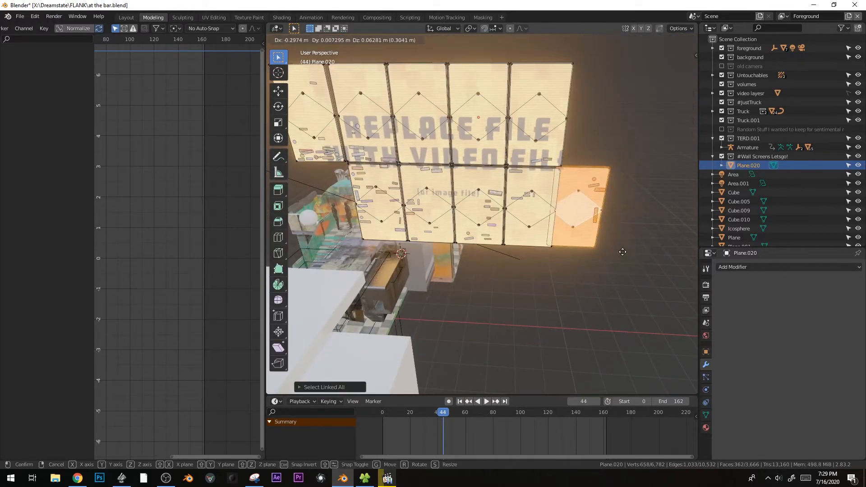
{"action": "key", "text": "x"}
{"action": "left_click", "coordinate": [416, 251]}
Fine-tune the relocated screen panel along X so it lines up beside its neighbour and completes the wall.
{"action": "middle_click_drag", "start_coordinate": [416, 251], "coordinate": [525, 206], "text": "shift"}
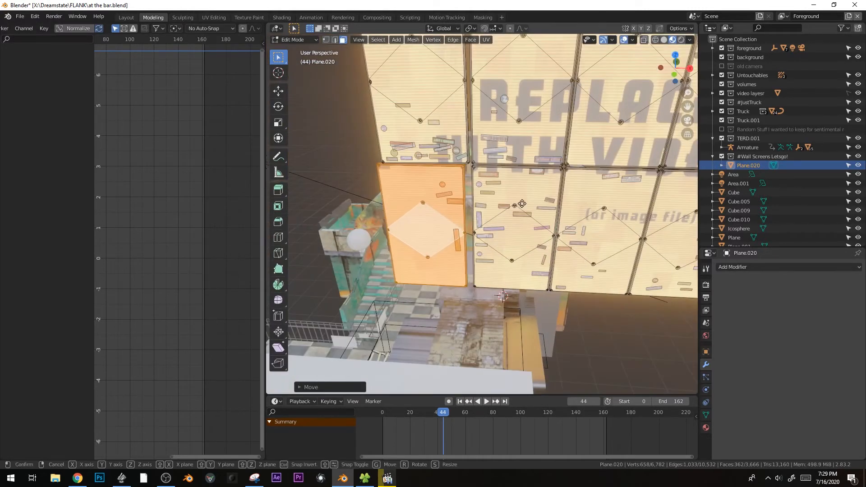
{"action": "key", "text": "g"}
{"action": "key", "text": "x"}
{"action": "left_click", "coordinate": [525, 205]}
{"action": "key", "text": "Tab"}
{"action": "key", "text": "alt+a"}
{"action": "scroll", "coordinate": [526, 205], "scroll_direction": "down", "scroll_amount": 3}
{"action": "middle_click_drag", "start_coordinate": [531, 201], "coordinate": [459, 199]}
{"action": "key", "text": "Tab"}
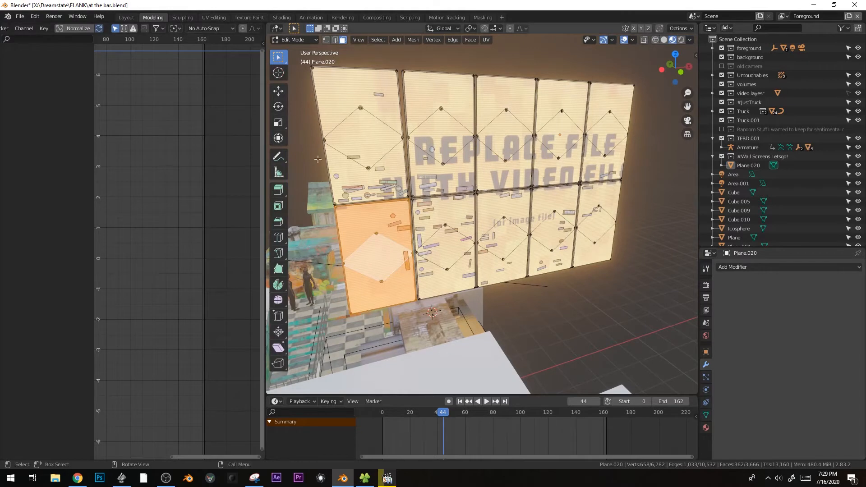
{"action": "key", "text": "Tab"}
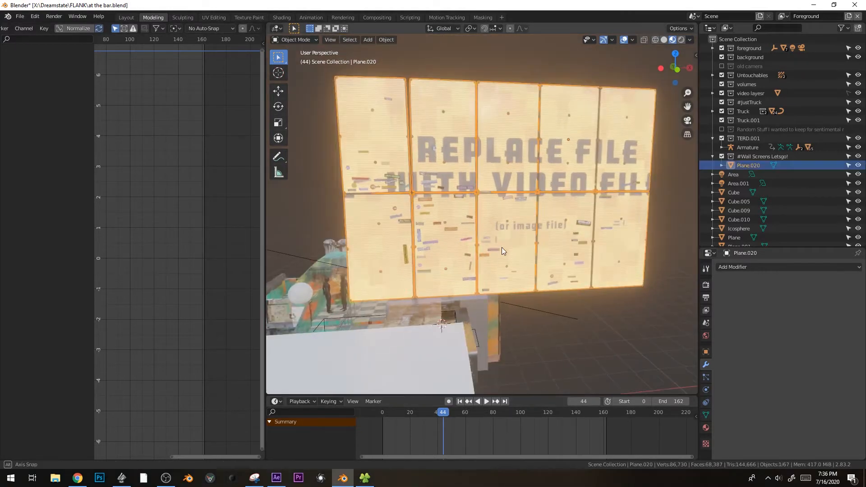
Choose the wall's frontwall material, expand its emission shader settings and show its node tree in the Shader Editor.
{"action": "left_click", "coordinate": [584, 264]}
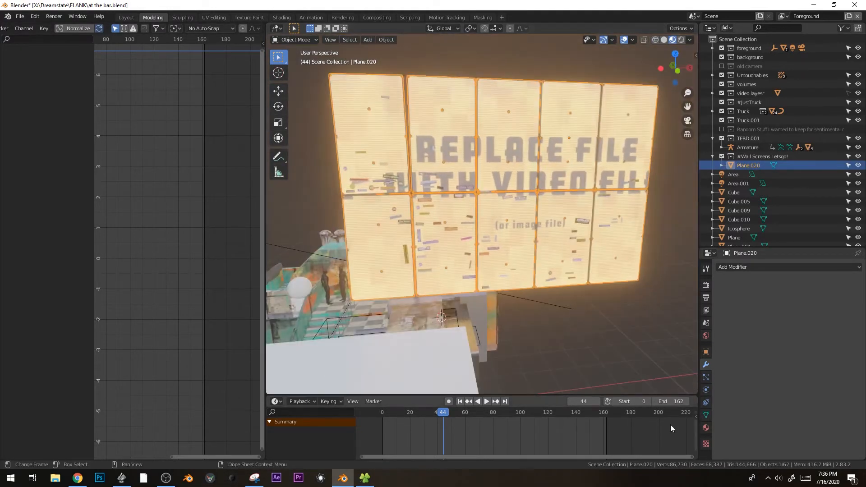
{"action": "left_click", "coordinate": [705, 427]}
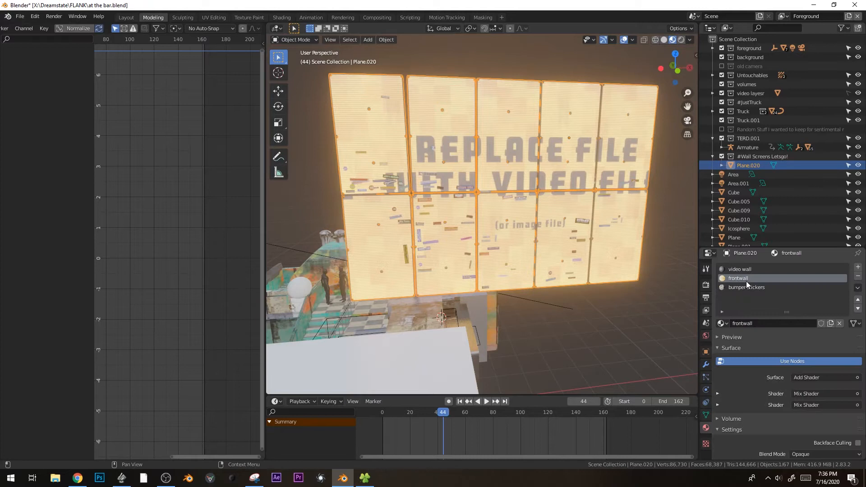
{"action": "left_click", "coordinate": [718, 393]}
{"action": "scroll", "coordinate": [724, 370], "scroll_direction": "down", "scroll_amount": 4}
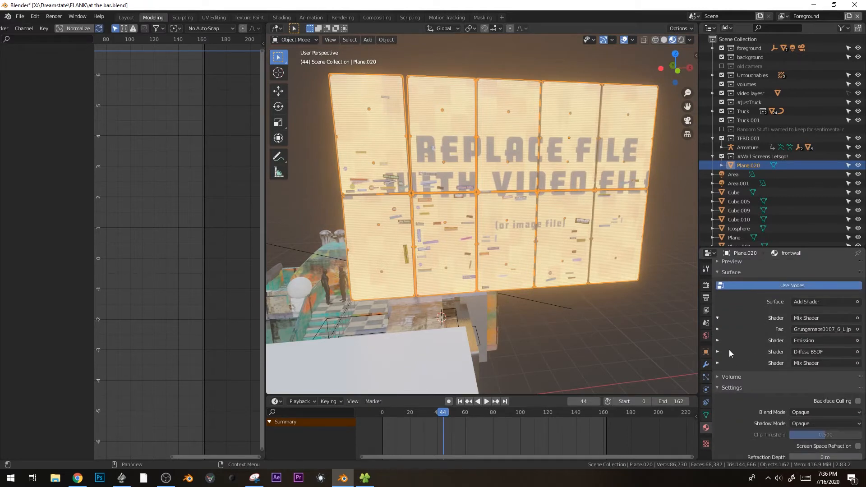
{"action": "left_click", "coordinate": [717, 340]}
{"action": "key", "text": "shift+F3"}
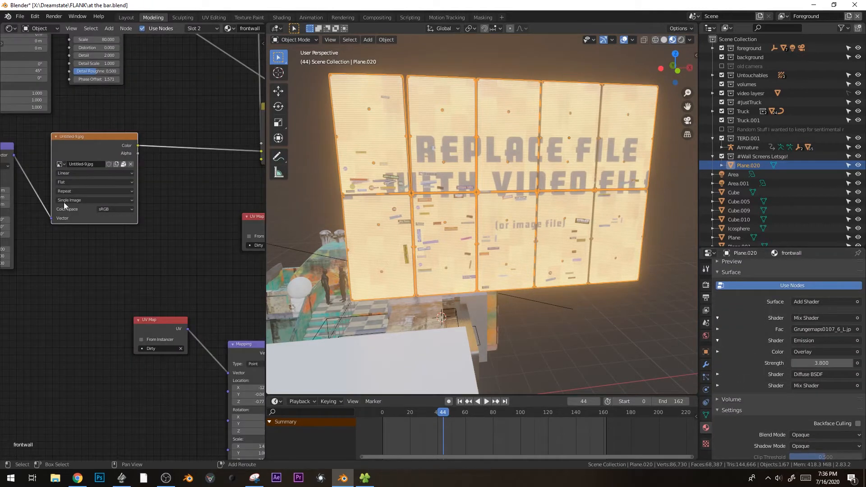
Examine the frontwall node tree to locate the image texture node that holds the placeholder picture.
{"action": "middle_click_drag", "start_coordinate": [54, 177], "coordinate": [119, 203]}
{"action": "scroll", "coordinate": [122, 264], "scroll_direction": "down", "scroll_amount": 6}
{"action": "scroll", "coordinate": [141, 282], "scroll_direction": "up", "scroll_amount": 5}
{"action": "scroll", "coordinate": [188, 144], "scroll_direction": "down", "scroll_amount": 4}
{"action": "middle_click_drag", "start_coordinate": [187, 144], "coordinate": [31, 170]}
{"action": "middle_click_drag", "start_coordinate": [64, 258], "coordinate": [105, 196]}
{"action": "scroll", "coordinate": [105, 227], "scroll_direction": "up", "scroll_amount": 2}
{"action": "scroll", "coordinate": [106, 227], "scroll_direction": "up", "scroll_amount": 3}
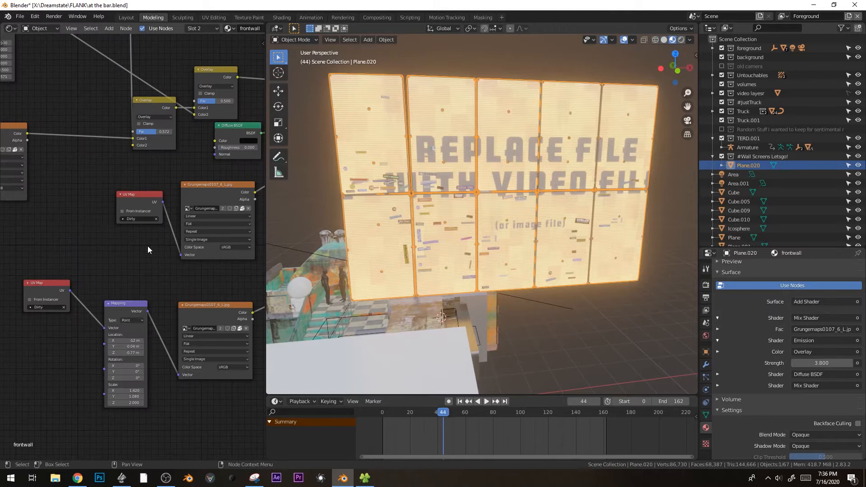
{"action": "middle_click_drag", "start_coordinate": [155, 247], "coordinate": [114, 247]}
{"action": "middle_click_drag", "start_coordinate": [58, 240], "coordinate": [252, 375]}
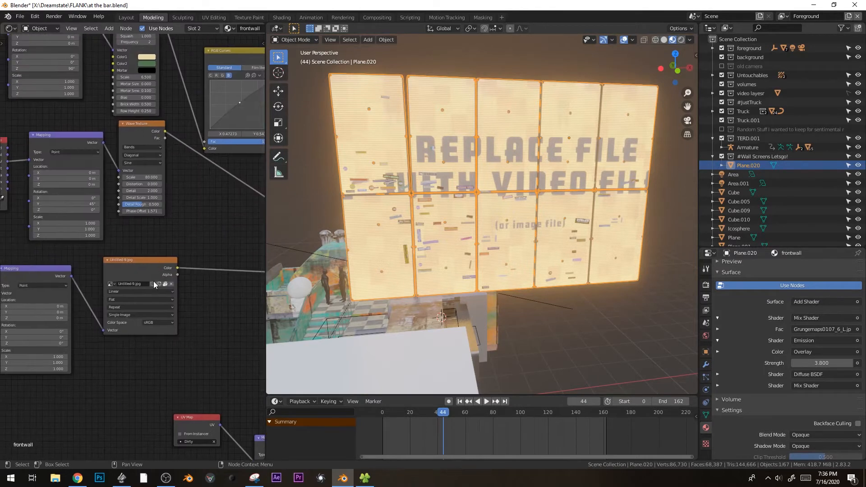
{"action": "left_click", "coordinate": [171, 284]}
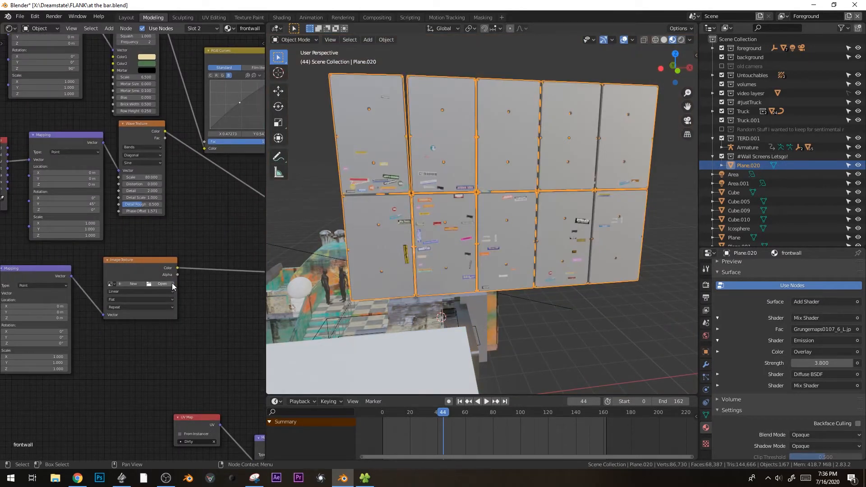
{"action": "left_click", "coordinate": [161, 283]}
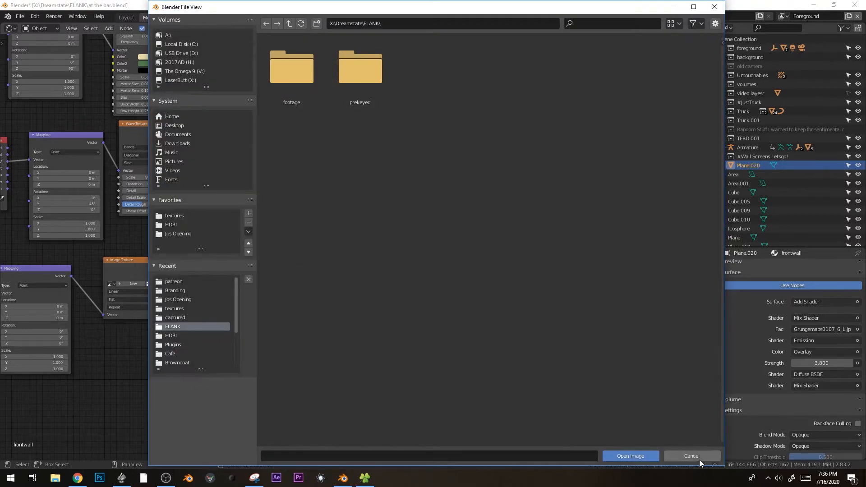
{"action": "left_click", "coordinate": [691, 455]}
{"action": "key", "text": "ctrl+z"}
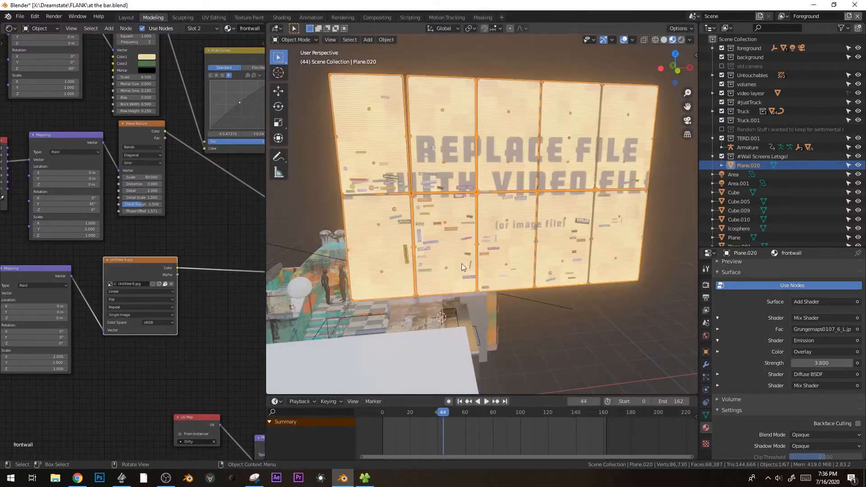
Unlink the placeholder picture from the image texture node and browse to the Jos Opening folder for a replacement.
{"action": "left_click", "coordinate": [171, 283]}
{"action": "left_click", "coordinate": [172, 283]}
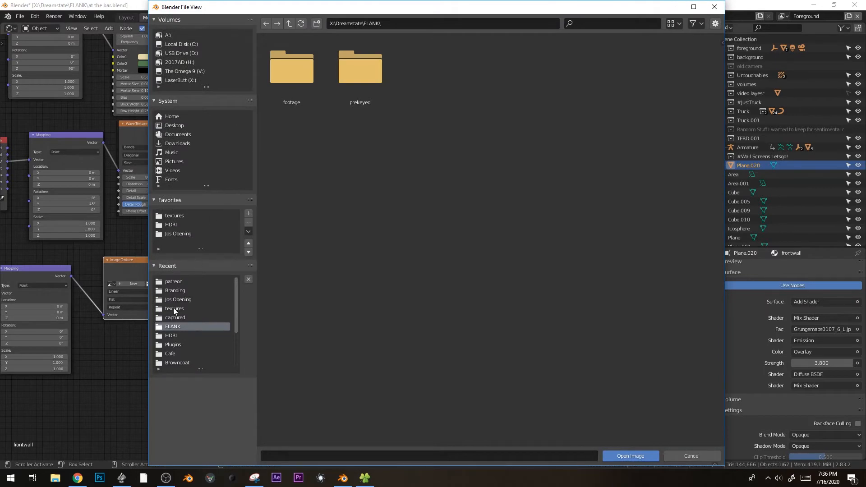
{"action": "scroll", "coordinate": [181, 303], "scroll_direction": "down", "scroll_amount": 1}
{"action": "scroll", "coordinate": [183, 310], "scroll_direction": "up", "scroll_amount": 1}
{"action": "scroll", "coordinate": [185, 303], "scroll_direction": "down", "scroll_amount": 5}
{"action": "scroll", "coordinate": [191, 327], "scroll_direction": "up", "scroll_amount": 5}
{"action": "scroll", "coordinate": [190, 331], "scroll_direction": "down", "scroll_amount": 6}
{"action": "left_click", "coordinate": [181, 361]}
{"action": "left_click", "coordinate": [291, 23]}
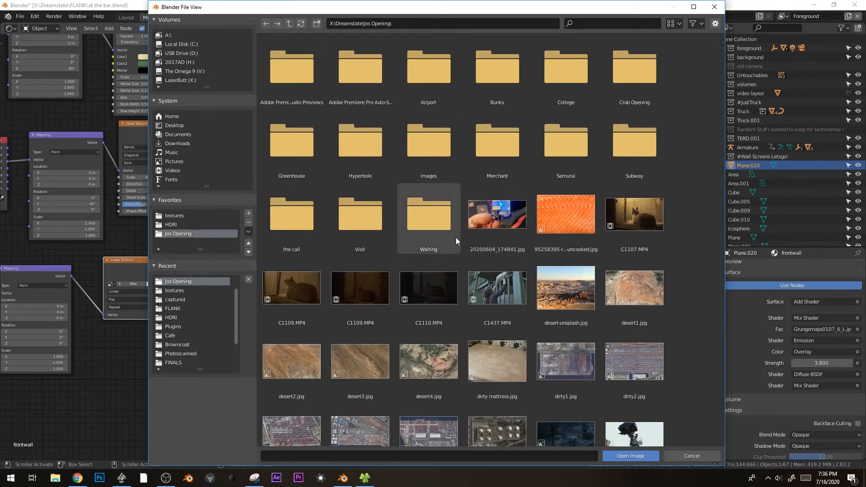
Load waterfallvideo.mov from the Merchant folder into the frontwall image texture node.
{"action": "left_click", "coordinate": [505, 177]}
{"action": "scroll", "coordinate": [562, 328], "scroll_direction": "down", "scroll_amount": 5}
{"action": "scroll", "coordinate": [572, 342], "scroll_direction": "down", "scroll_amount": 15}
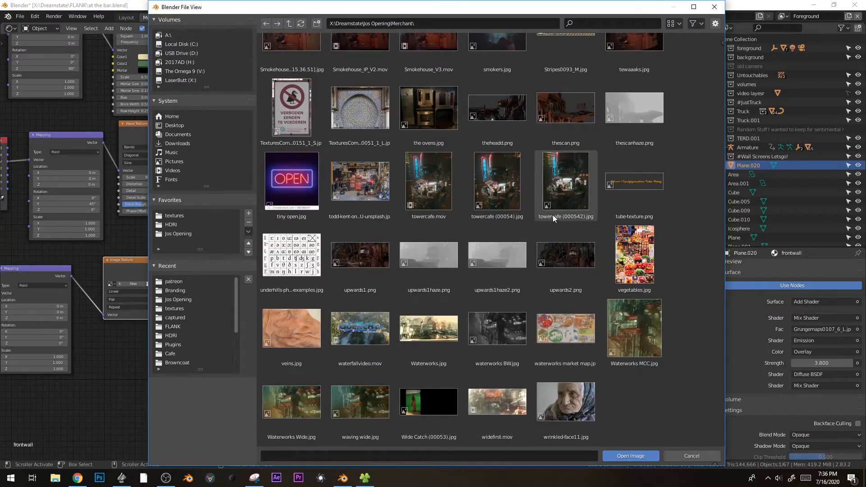
{"action": "scroll", "coordinate": [512, 355], "scroll_direction": "up", "scroll_amount": 5}
{"action": "key", "text": "alt+Tab"}
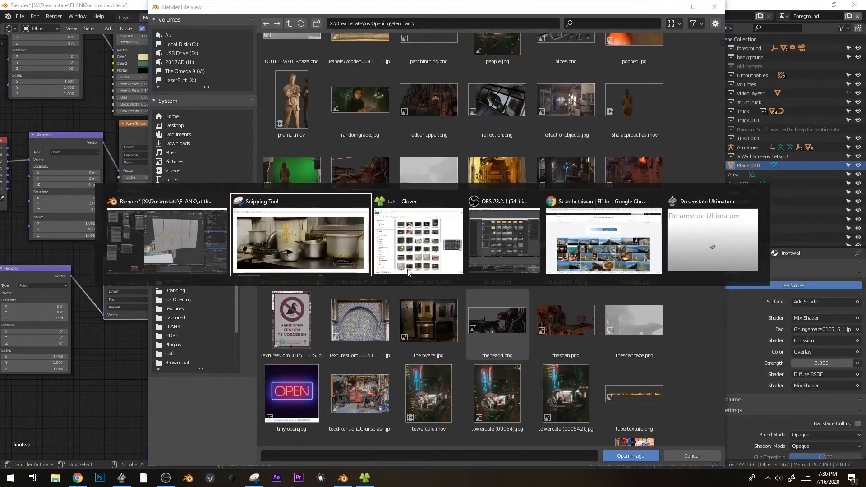
{"action": "key", "text": "Escape"}
{"action": "scroll", "coordinate": [507, 392], "scroll_direction": "up", "scroll_amount": 3}
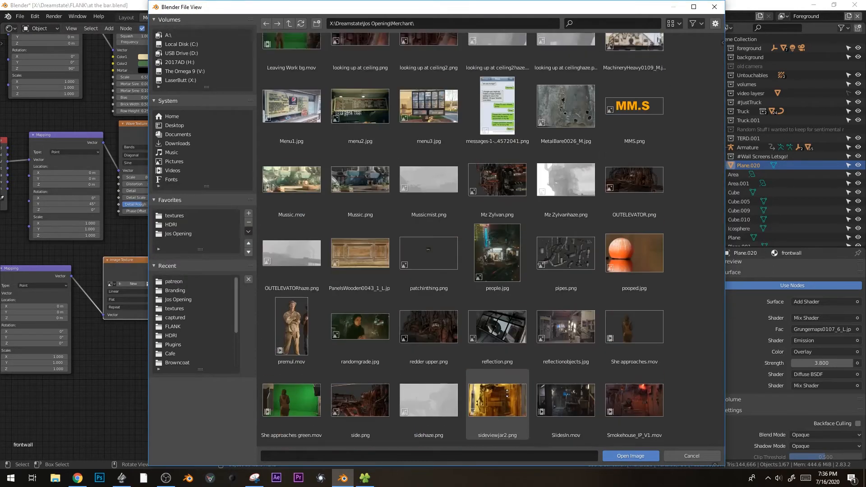
{"action": "middle_click_drag", "start_coordinate": [507, 393], "coordinate": [535, 182]}
{"action": "middle_click_drag", "start_coordinate": [438, 114], "coordinate": [465, 115]}
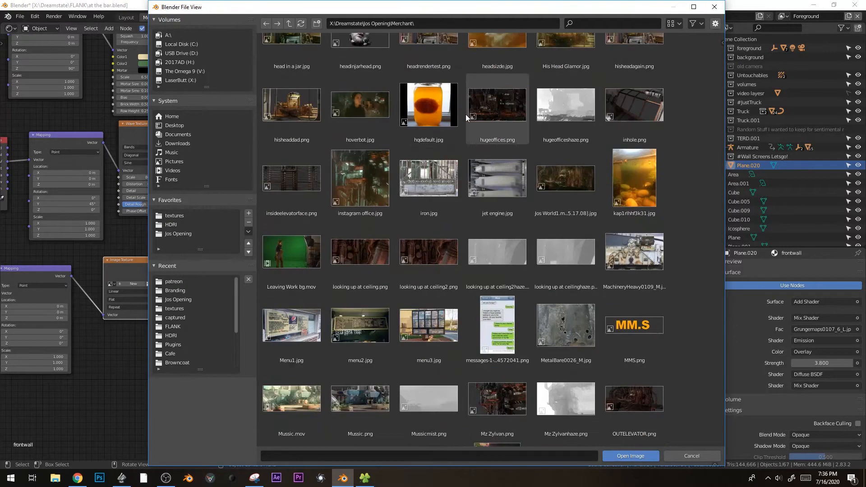
{"action": "left_click_drag", "start_coordinate": [724, 302], "coordinate": [710, 120]}
{"action": "scroll", "coordinate": [707, 131], "scroll_direction": "down", "scroll_amount": 20}
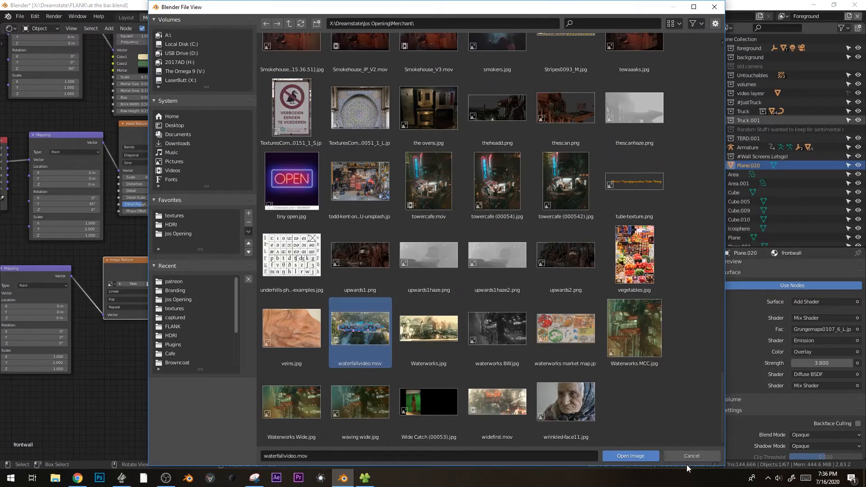
{"action": "left_click", "coordinate": [618, 453]}
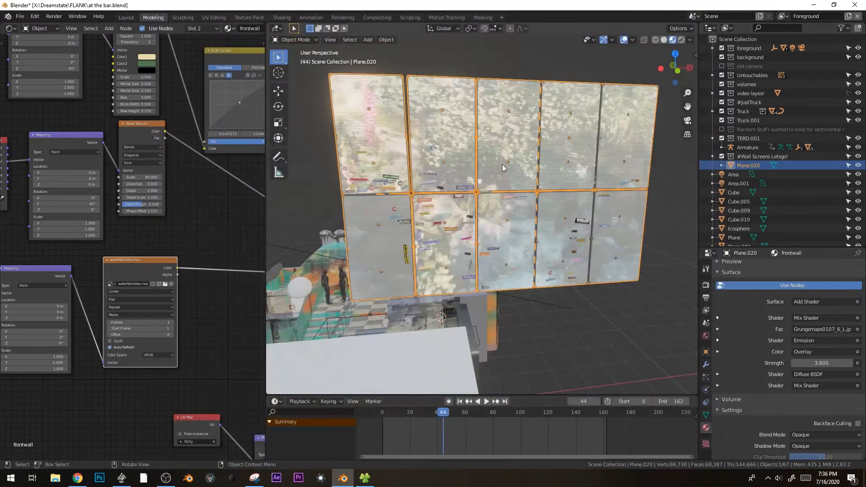
Isolate the video wall in local view and look at it from the front.
{"action": "middle_click_drag", "start_coordinate": [496, 172], "coordinate": [519, 161]}
{"action": "left_click", "coordinate": [510, 150]}
{"action": "key", "text": "KP_Divide"}
{"action": "key", "text": "KP_1"}
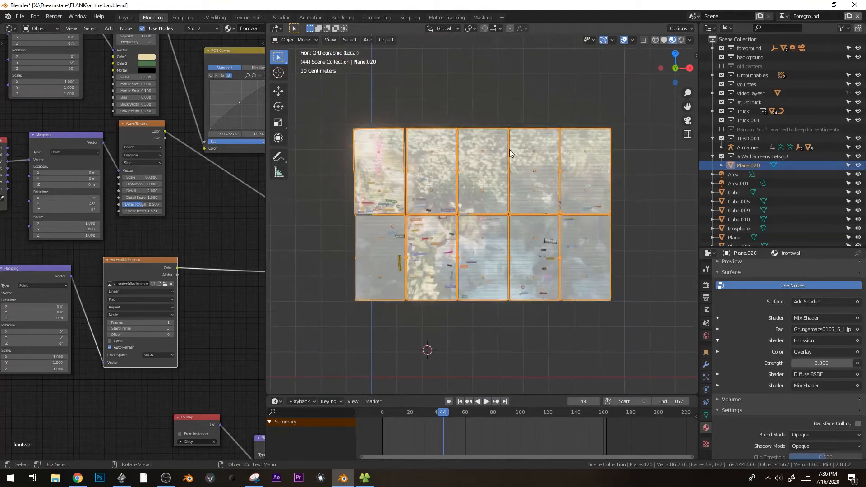
Select all faces using the frontwall material and unwrap them with Project From View.
{"action": "key", "text": "Tab"}
{"action": "key", "text": "a"}
{"action": "scroll", "coordinate": [492, 163], "scroll_direction": "up", "scroll_amount": 3}
{"action": "key", "text": "alt+a"}
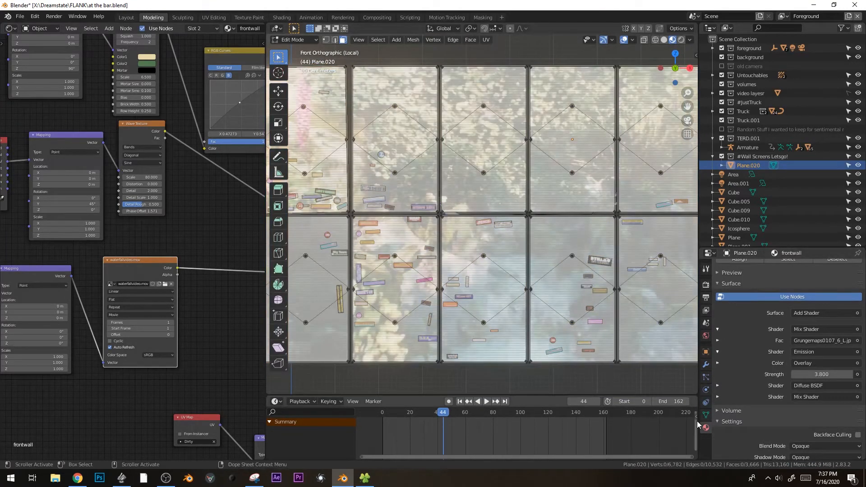
{"action": "scroll", "coordinate": [809, 306], "scroll_direction": "up", "scroll_amount": 3}
{"action": "left_click", "coordinate": [792, 321]}
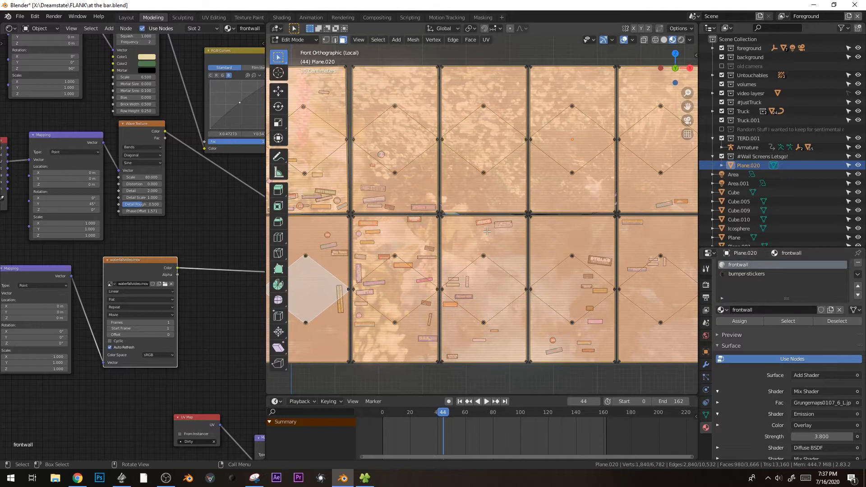
{"action": "scroll", "coordinate": [487, 234], "scroll_direction": "down", "scroll_amount": 3}
{"action": "key", "text": "u"}
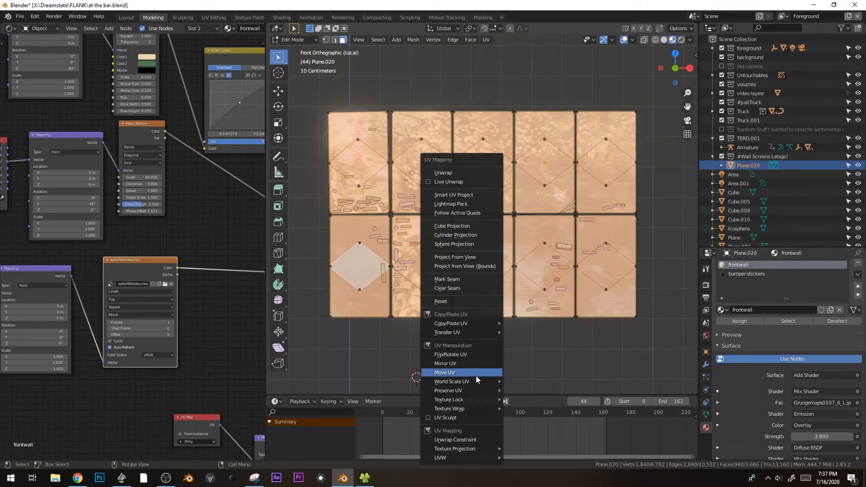
{"action": "left_click", "coordinate": [457, 256]}
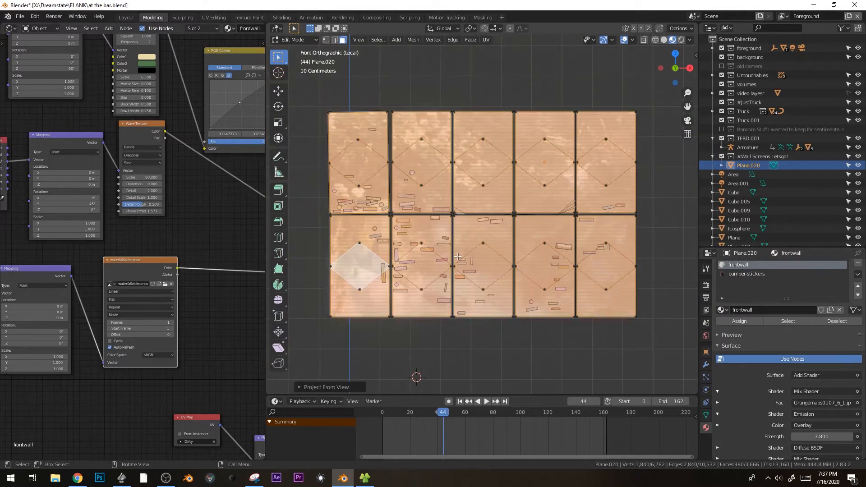
Switch the node editor to the UV editor and enlarge the screen wall's UV layout.
{"action": "left_click", "coordinate": [11, 29]}
{"action": "left_click", "coordinate": [35, 81]}
{"action": "scroll", "coordinate": [174, 186], "scroll_direction": "down", "scroll_amount": 2}
{"action": "scroll", "coordinate": [174, 186], "scroll_direction": "up", "scroll_amount": 4}
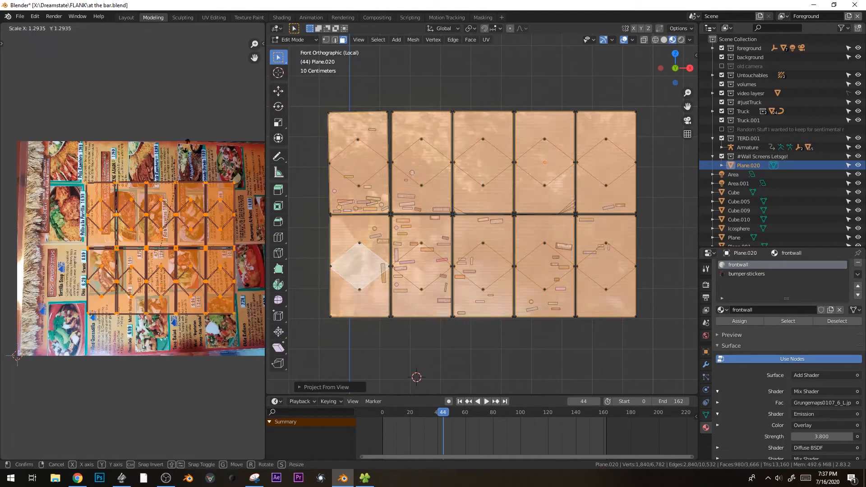
{"action": "key", "text": "s"}
{"action": "left_click", "coordinate": [208, 113]}
{"action": "scroll", "coordinate": [207, 111], "scroll_direction": "down", "scroll_amount": 2}
{"action": "middle_click_drag", "start_coordinate": [207, 106], "coordinate": [187, 110]}
{"action": "left_click", "coordinate": [234, 106]}
Leave Edit Mode, stretch the screen wall along X by a factor of about 1.13, and play the animation at an angle.
{"action": "key", "text": "Tab"}
{"action": "key", "text": "s"}
{"action": "key", "text": "x"}
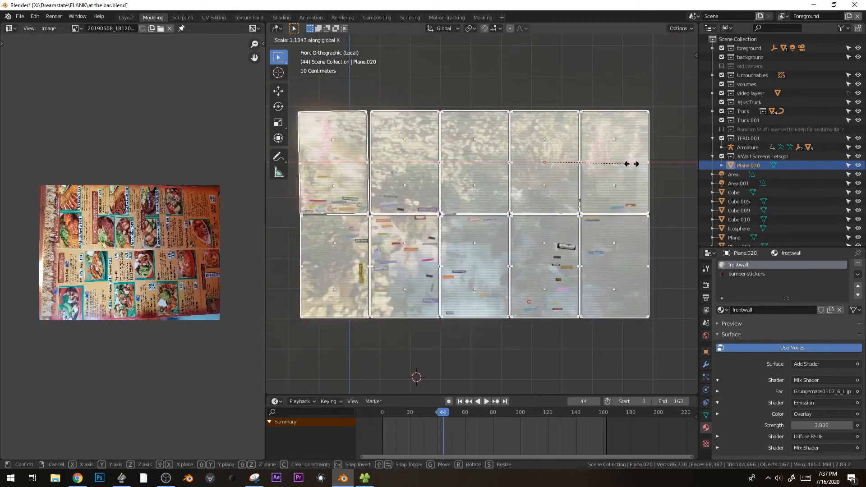
{"action": "left_click", "coordinate": [631, 163]}
{"action": "key", "text": "alt+a"}
{"action": "middle_click_drag", "start_coordinate": [518, 167], "coordinate": [556, 175]}
{"action": "key", "text": "space"}
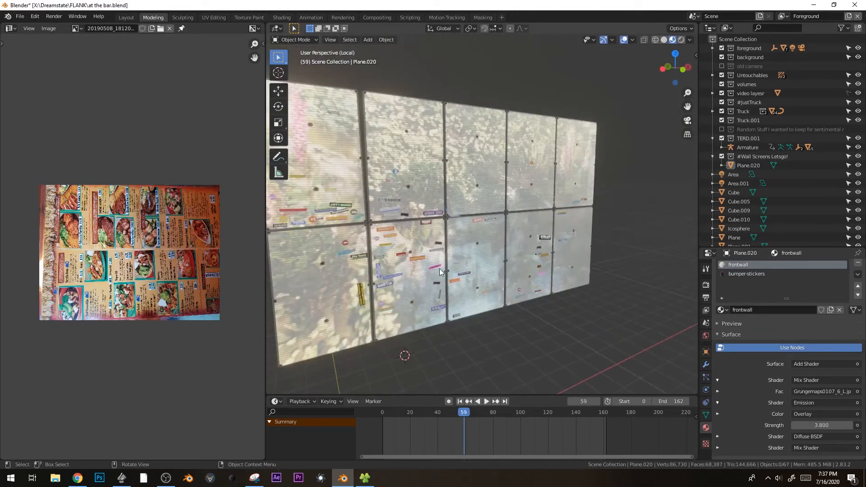
Return to the shader nodes and set the waterfall video texture to cyclic with 1324 frames, testing its playback.
{"action": "key", "text": "shift+F3"}
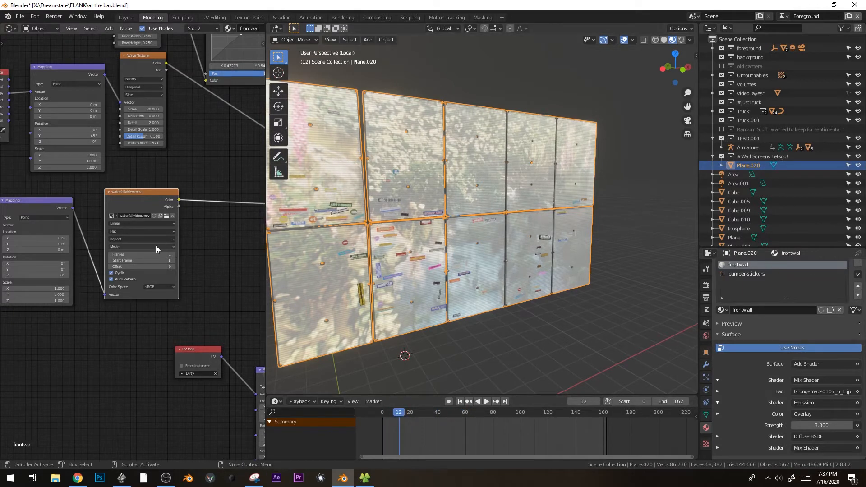
{"action": "left_click_drag", "start_coordinate": [141, 255], "coordinate": [174, 254]}
{"action": "key", "text": "space"}
{"action": "key", "text": "space"}
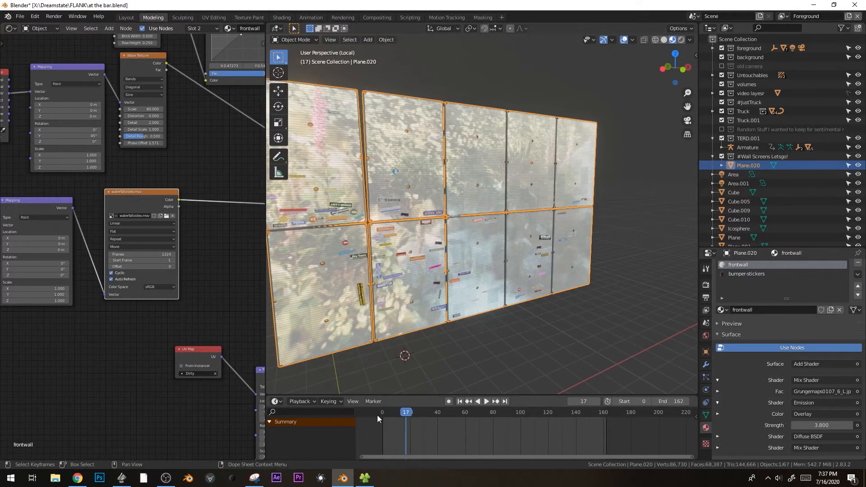
{"action": "left_click", "coordinate": [358, 412]}
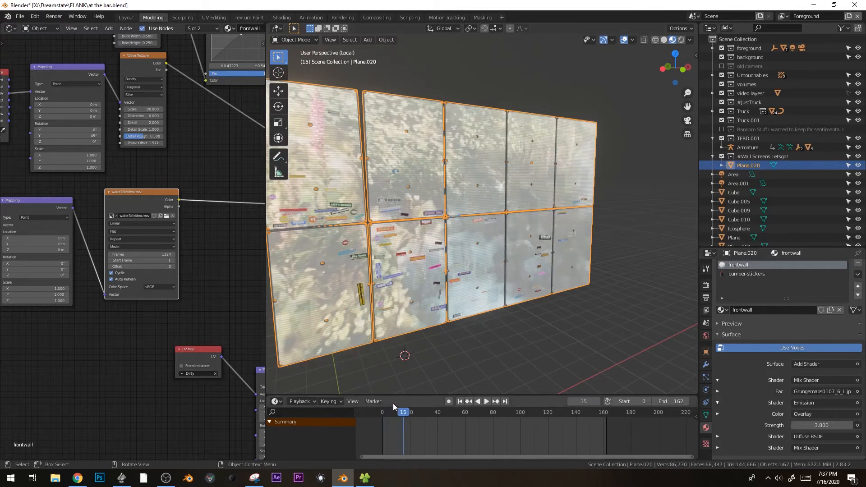
Set the waterfall video texture's start frame to 0 and play the animation again.
{"action": "left_click", "coordinate": [111, 260]}
{"action": "key", "text": "space"}
{"action": "key", "text": "space"}
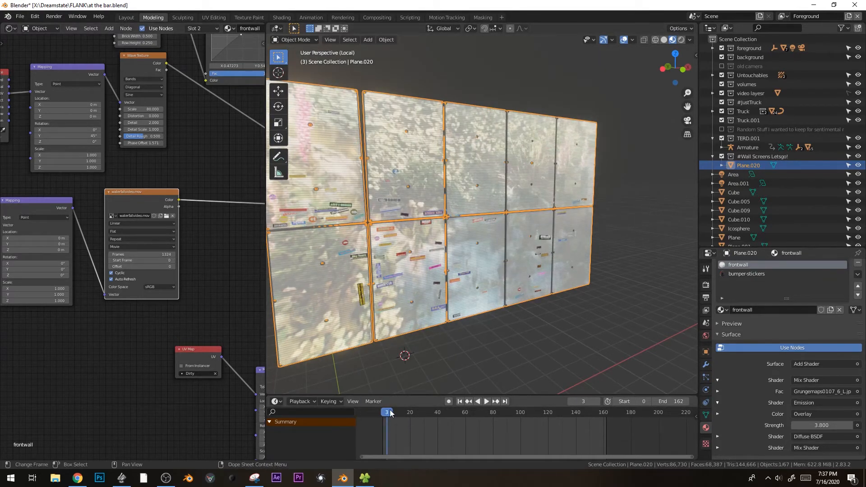
{"action": "key", "text": "space"}
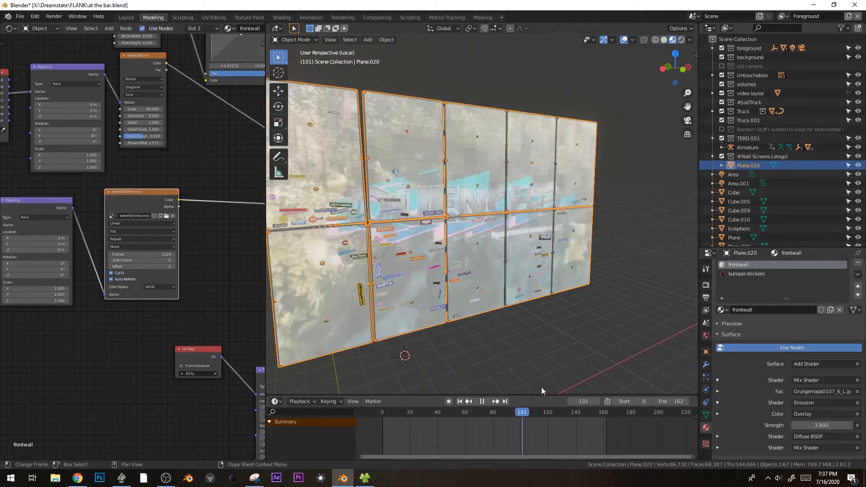
Inspect the wall's mesh by selecting one upper panel's linked geometry in Edit Mode, then return to Object Mode.
{"action": "key", "text": "Tab"}
{"action": "left_click", "coordinate": [355, 230]}
{"action": "key", "text": "space"}
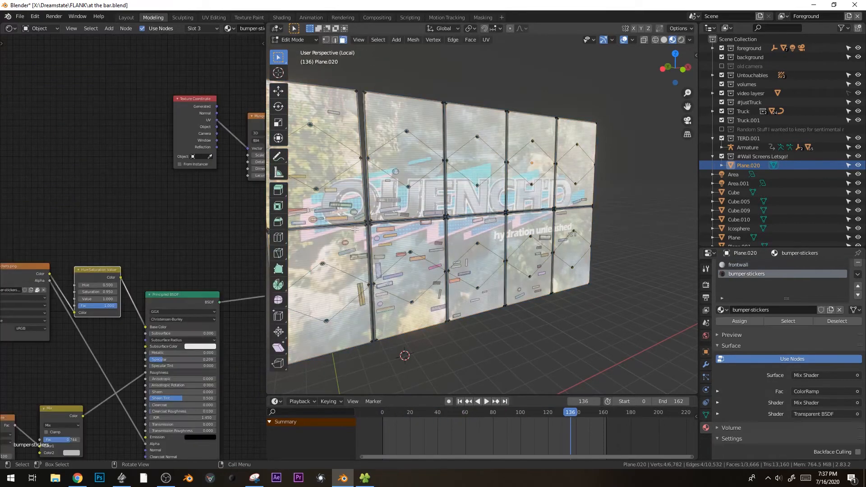
{"action": "left_click", "coordinate": [392, 167]}
{"action": "key", "text": "ctrl+l"}
{"action": "middle_click_drag", "start_coordinate": [391, 166], "coordinate": [500, 205], "text": "shift"}
{"action": "middle_click_drag", "start_coordinate": [575, 246], "coordinate": [553, 248]}
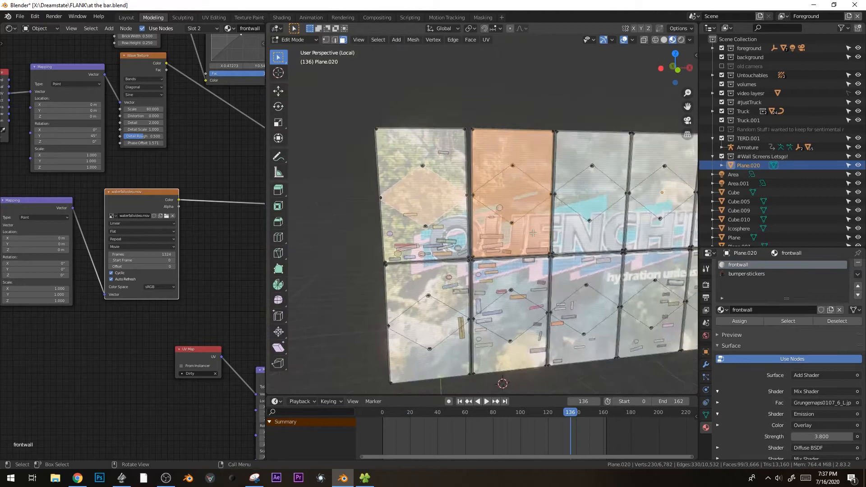
{"action": "key", "text": "Tab"}
{"action": "scroll", "coordinate": [555, 248], "scroll_direction": "down", "scroll_amount": 2}
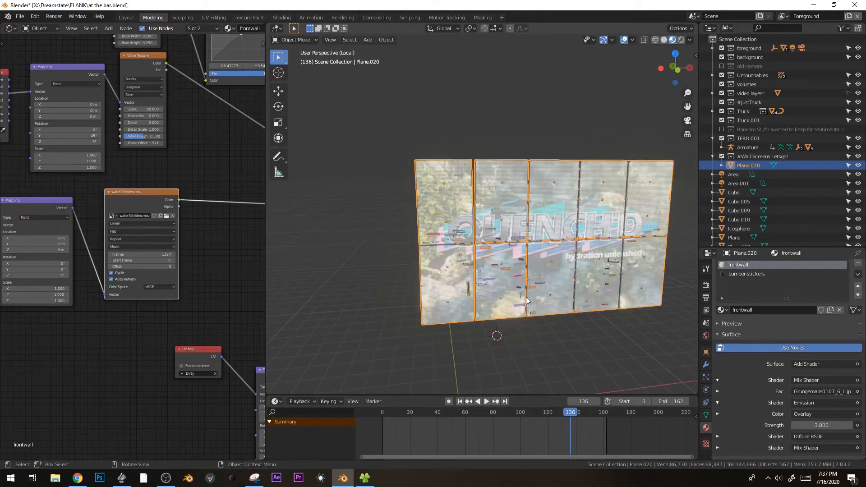
Rotate the screen wall in top view to run parallel to the corridor and move it into place at frame 39.
{"action": "key", "text": "KP_7"}
{"action": "key", "text": "r"}
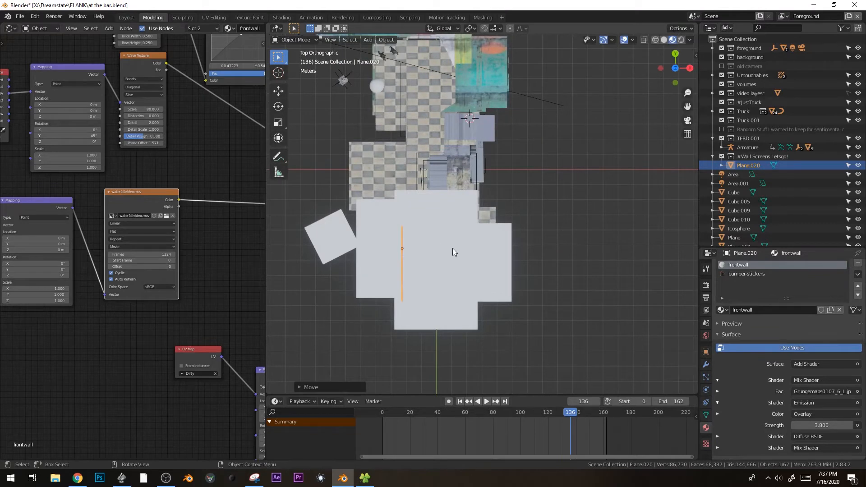
{"action": "key", "text": "KP_0"}
{"action": "left_click_drag", "start_coordinate": [409, 415], "coordinate": [437, 412]}
{"action": "middle_click_drag", "start_coordinate": [443, 370], "coordinate": [451, 216]}
{"action": "key", "text": "g"}
{"action": "left_click", "coordinate": [502, 311]}
Scale the screen wall to fit the corridor and adjust its height along Z.
{"action": "key", "text": "s"}
{"action": "scroll", "coordinate": [468, 276], "scroll_direction": "up", "scroll_amount": 5}
{"action": "middle_click_drag", "start_coordinate": [468, 277], "coordinate": [464, 262]}
{"action": "key", "text": "g"}
{"action": "key", "text": "z"}
{"action": "left_click", "coordinate": [449, 289]}
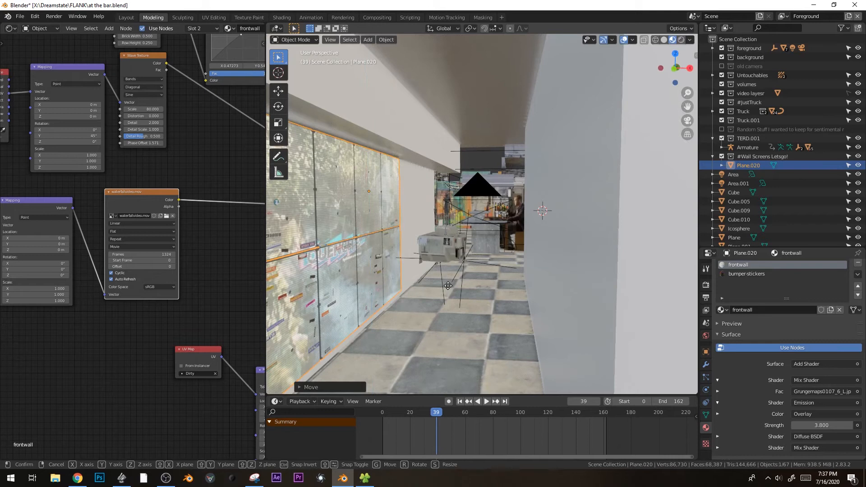
Move the screen wall along Y in camera view so its far end reaches into the camera frame.
{"action": "scroll", "coordinate": [491, 296], "scroll_direction": "up", "scroll_amount": 3}
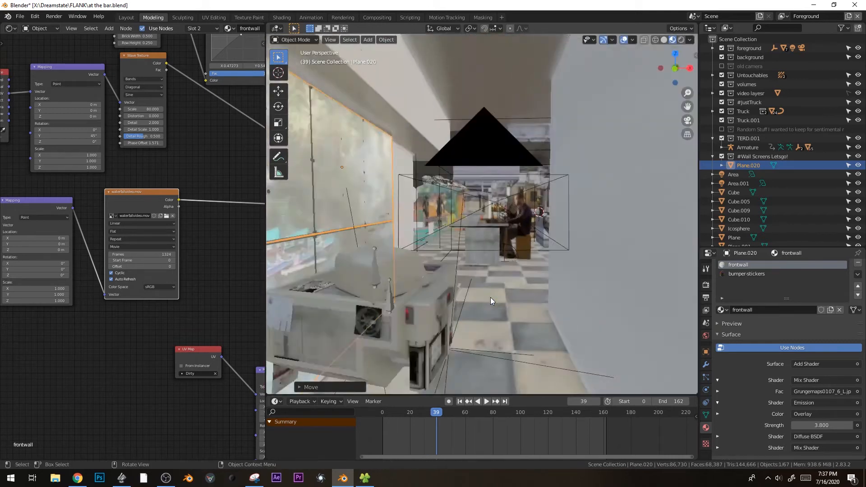
{"action": "key", "text": "KP_0"}
{"action": "key", "text": "g"}
{"action": "key", "text": "y"}
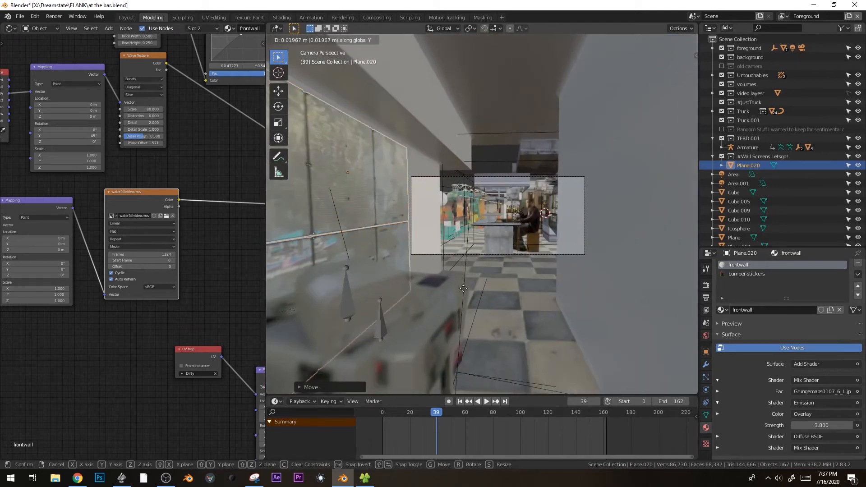
{"action": "left_click", "coordinate": [513, 342]}
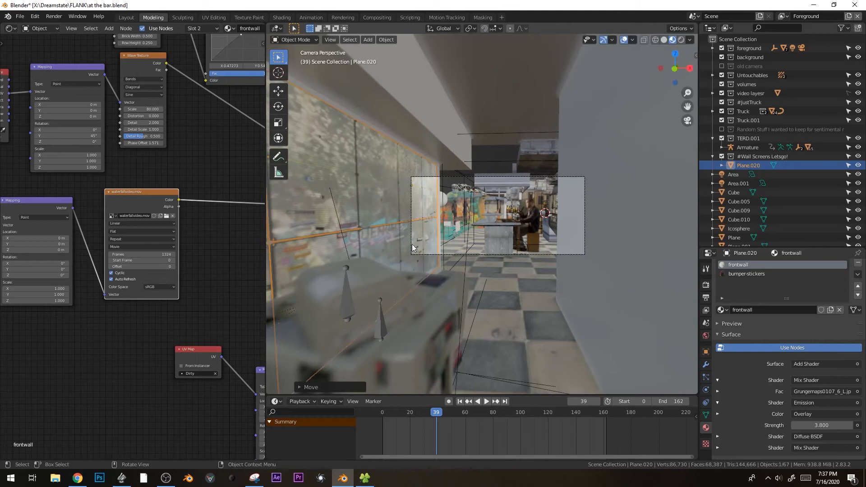
Make a linked duplicate of the screen wall, turn it around Z, and move it along X to the opposite corridor wall.
{"action": "key", "text": "r"}
{"action": "key", "text": "z"}
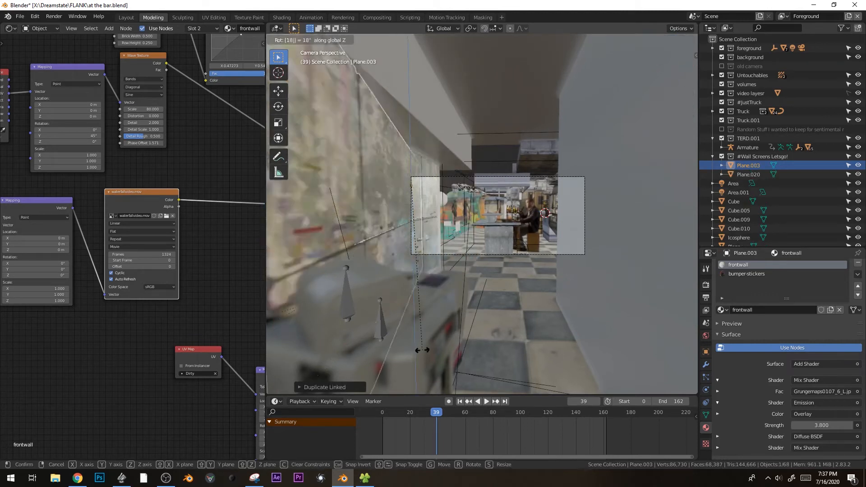
{"action": "left_click", "coordinate": [426, 353]}
{"action": "key", "text": "g"}
{"action": "key", "text": "x"}
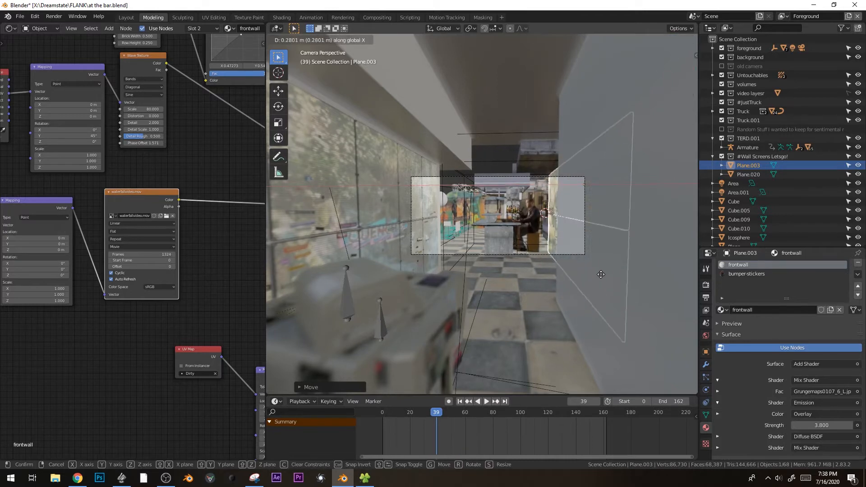
{"action": "left_click", "coordinate": [599, 289]}
Play the shot from frame 0 in camera view to check both screen walls.
{"action": "scroll", "coordinate": [597, 291], "scroll_direction": "up", "scroll_amount": 4}
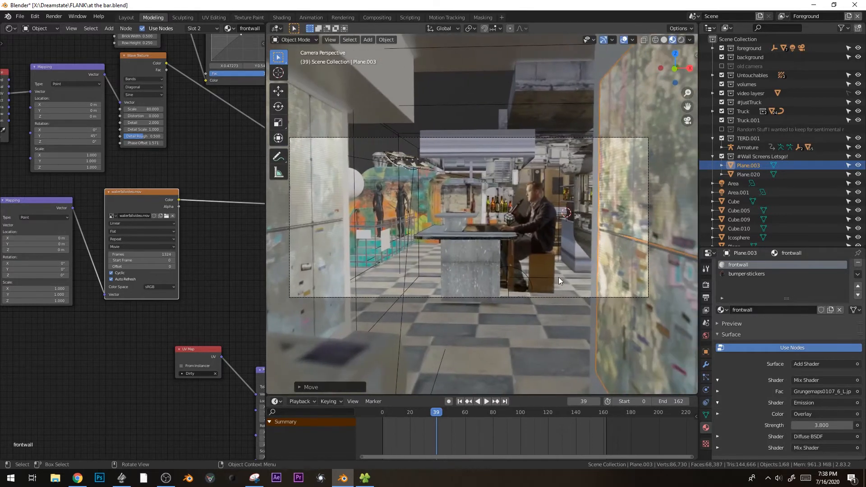
{"action": "scroll", "coordinate": [453, 327], "scroll_direction": "up", "scroll_amount": 1}
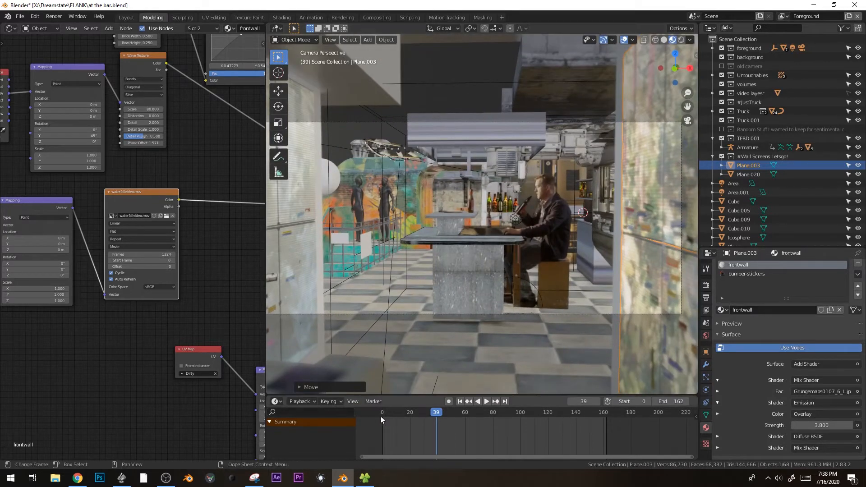
{"action": "left_click", "coordinate": [381, 416]}
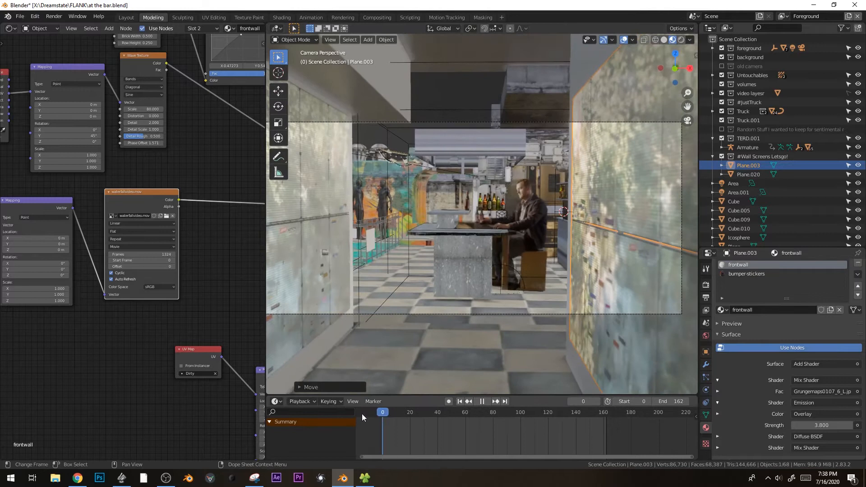
{"action": "scroll", "coordinate": [470, 288], "scroll_direction": "down", "scroll_amount": 3}
{"action": "key", "text": "space"}
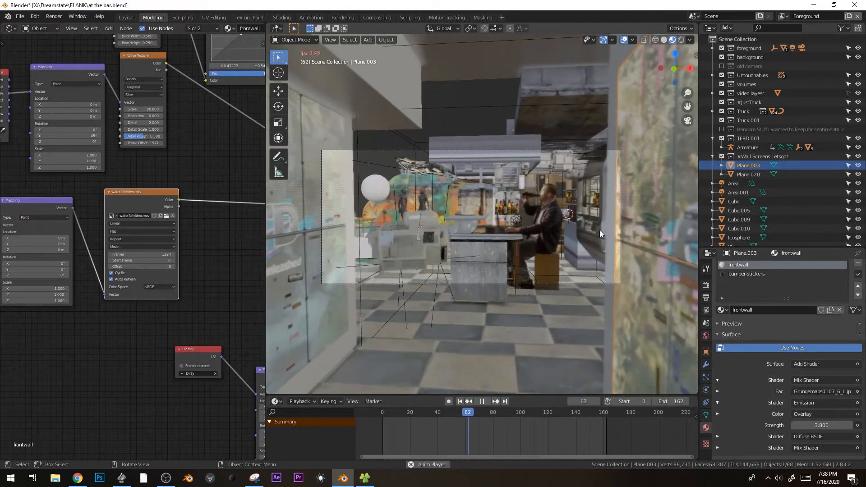
{"action": "key", "text": "space"}
Move the duplicated screen wall farther down the corridor along Y.
{"action": "middle_click_drag", "start_coordinate": [599, 230], "coordinate": [582, 243]}
{"action": "key", "text": "g"}
{"action": "key", "text": "y"}
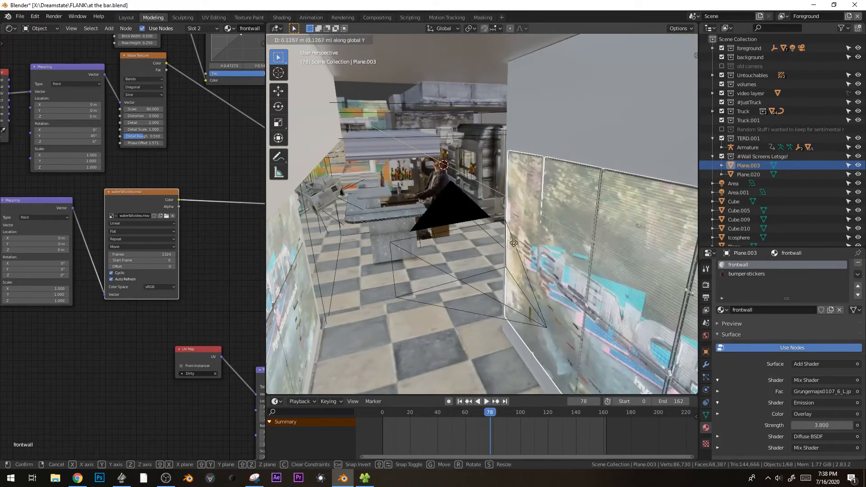
Extend the corridor wall behind the duplicate by moving its face along Y, then return to the camera view.
{"action": "left_click", "coordinate": [591, 102]}
{"action": "key", "text": "g"}
{"action": "key", "text": "y"}
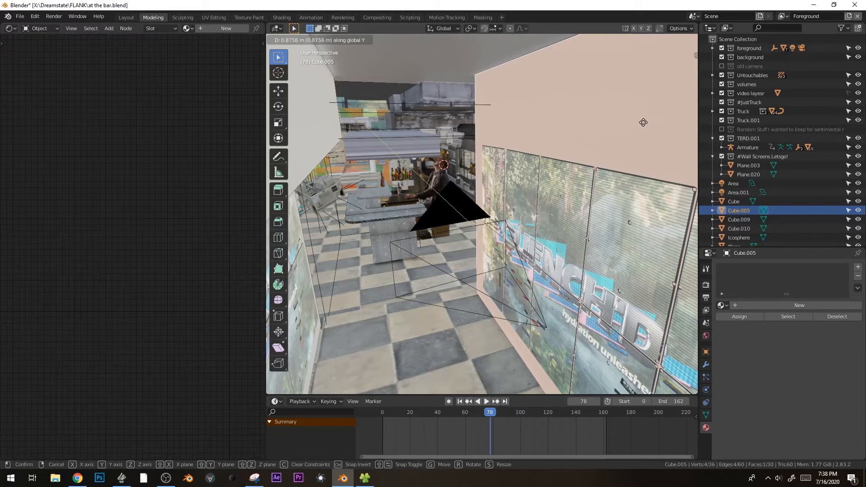
{"action": "left_click", "coordinate": [661, 129]}
{"action": "key", "text": "Tab"}
{"action": "key", "text": "KP_0"}
{"action": "key", "text": "alt+a"}
{"action": "scroll", "coordinate": [536, 214], "scroll_direction": "down", "scroll_amount": 1}
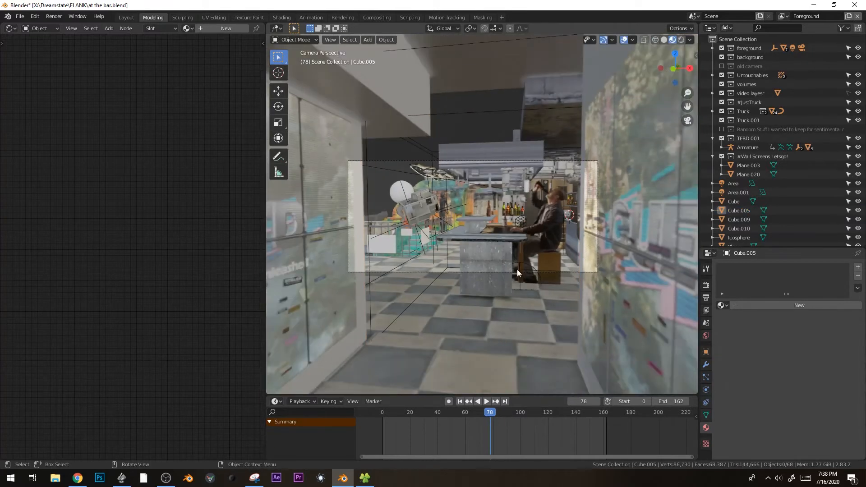
Reduce the camera's focal length to 33.2 mm and replay the shot from frame 0.
{"action": "left_click", "coordinate": [517, 271]}
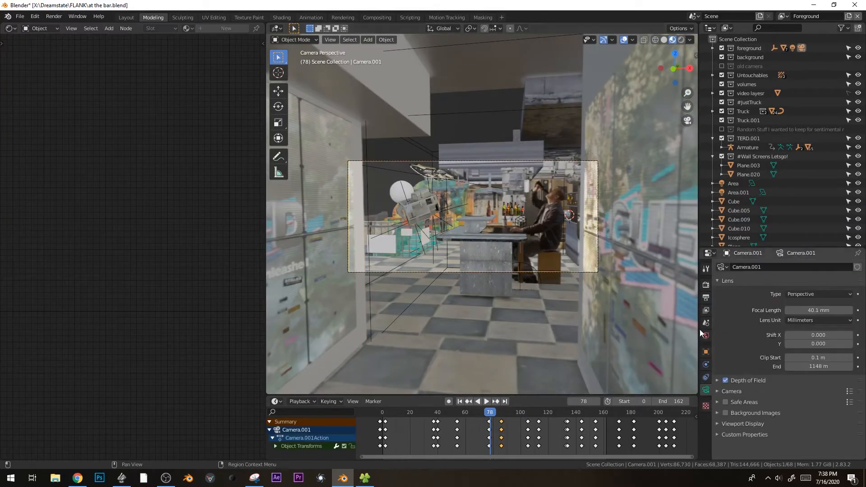
{"action": "left_click_drag", "start_coordinate": [812, 310], "coordinate": [761, 310]}
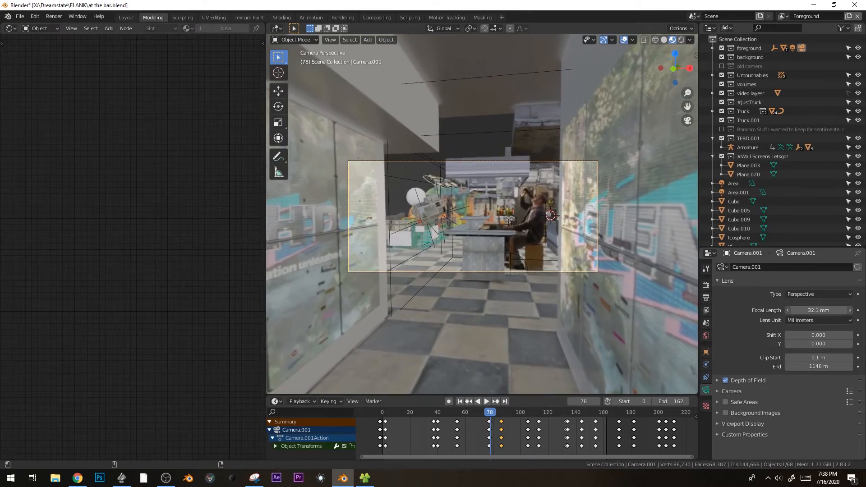
{"action": "key", "text": "space"}
{"action": "left_click", "coordinate": [393, 412]}
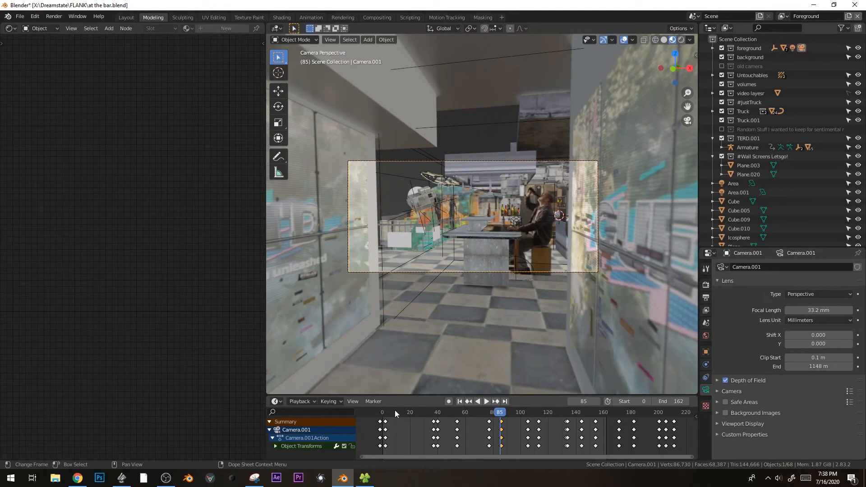
{"action": "key", "text": "space"}
{"action": "left_click", "coordinate": [367, 411]}
{"action": "key", "text": "space"}
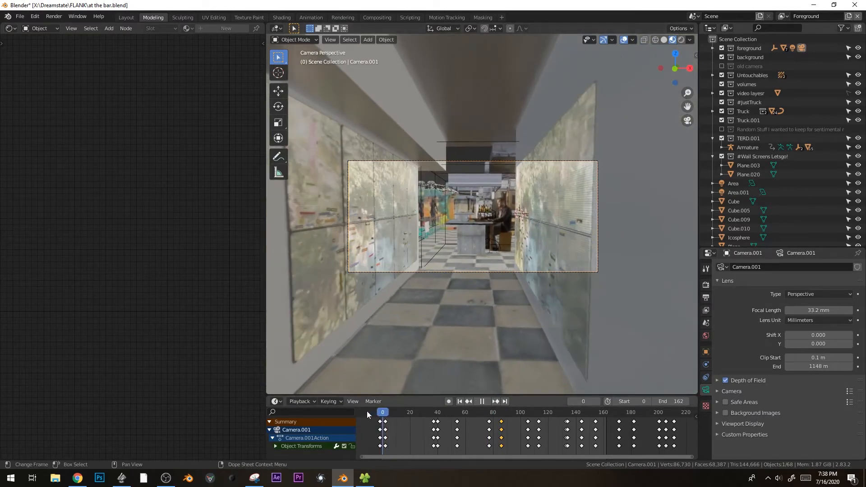
Set the camera's focal length to 35.9 mm, preview the shot, and widen the 3D viewport around the camera frame.
{"action": "left_click_drag", "start_coordinate": [827, 308], "coordinate": [845, 309]}
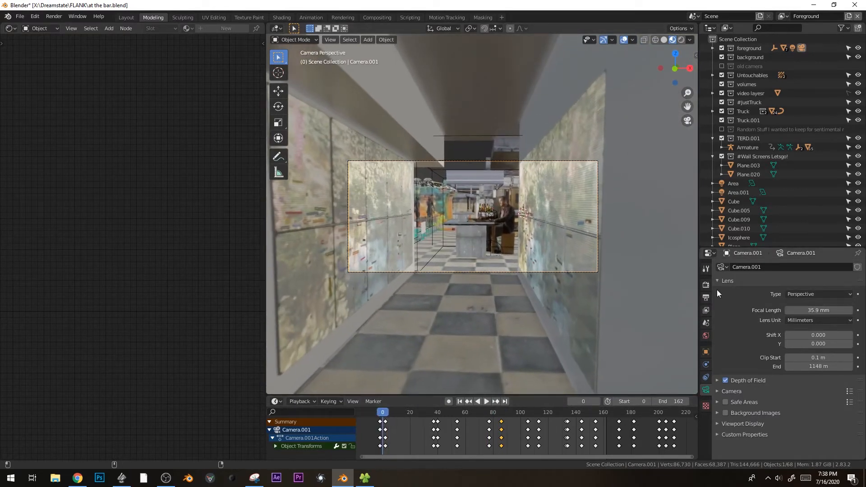
{"action": "key", "text": "space"}
{"action": "key", "text": "space"}
{"action": "left_click_drag", "start_coordinate": [264, 223], "coordinate": [104, 224]}
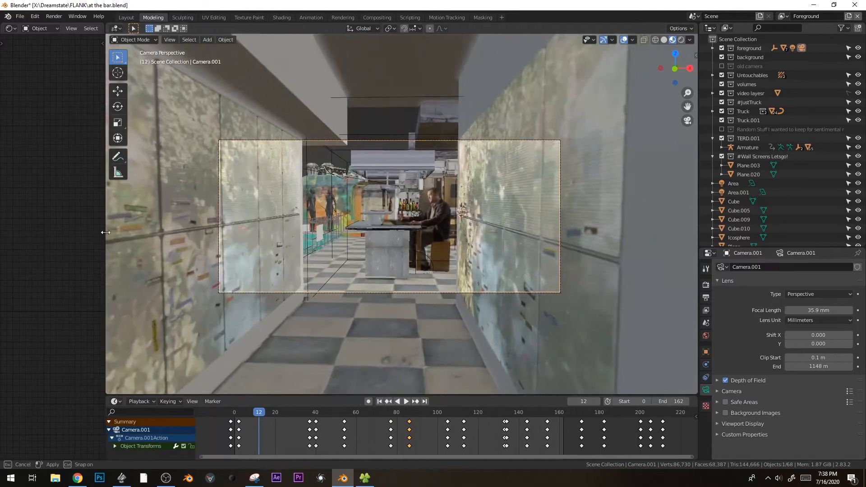
{"action": "scroll", "coordinate": [371, 225], "scroll_direction": "up", "scroll_amount": 3}
{"action": "middle_click_drag", "start_coordinate": [440, 221], "coordinate": [509, 223], "text": "shift"}
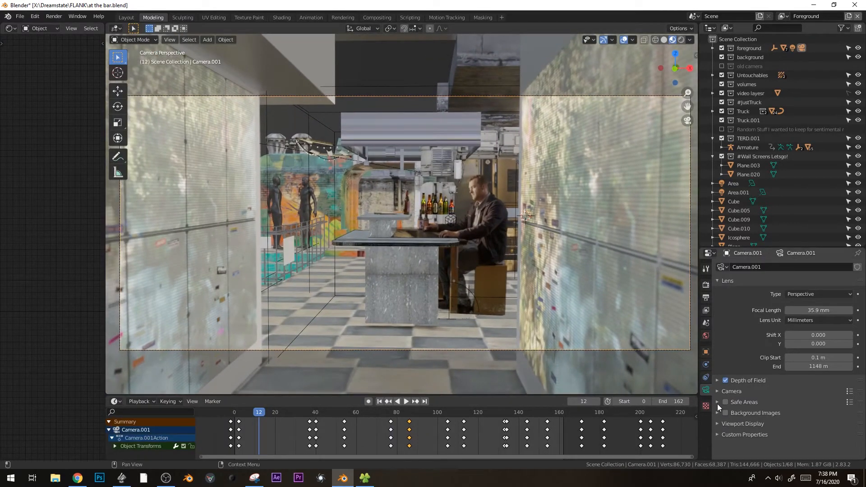
Set the camera's passepartout opacity to 0.918 in its viewport display settings and play the shot.
{"action": "left_click", "coordinate": [718, 424]}
{"action": "scroll", "coordinate": [772, 423], "scroll_direction": "down", "scroll_amount": 2}
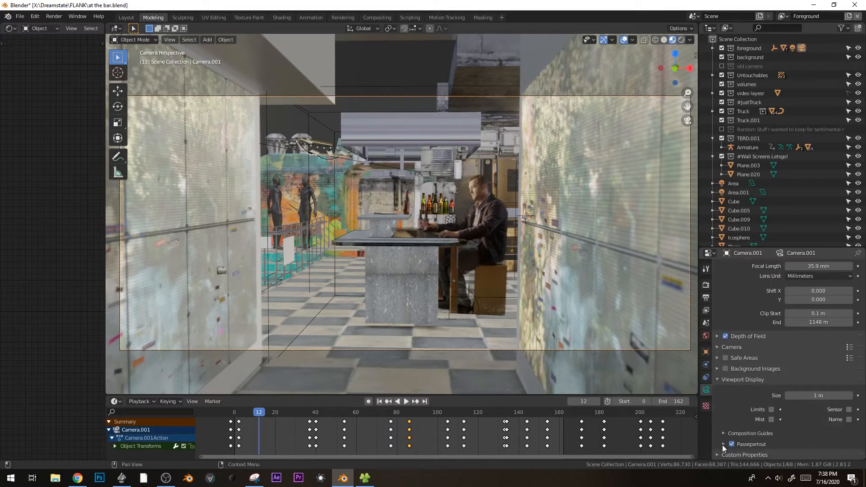
{"action": "scroll", "coordinate": [813, 429], "scroll_direction": "down", "scroll_amount": 1}
{"action": "left_click_drag", "start_coordinate": [813, 441], "coordinate": [843, 441]}
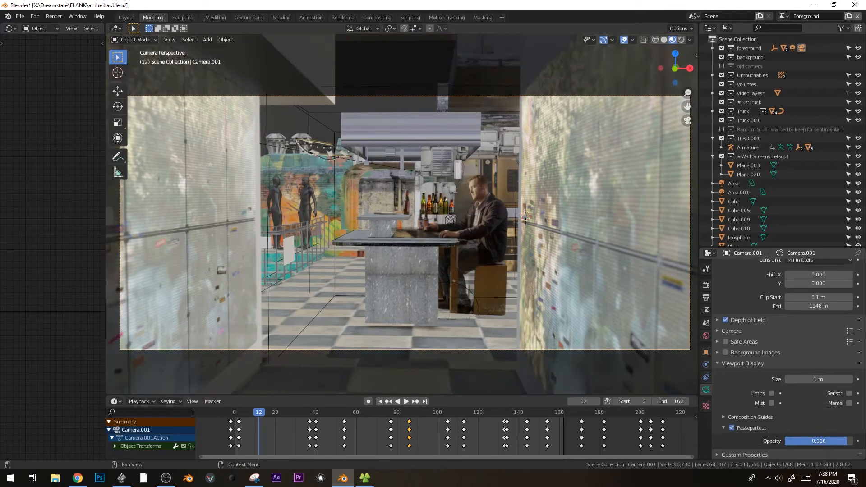
{"action": "key", "text": "space"}
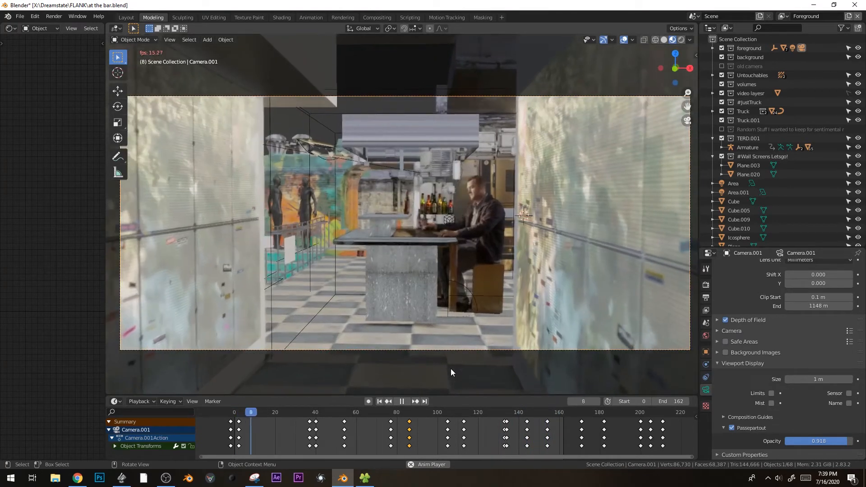
Stop the playback, set the render engine to Cycles, and display the camera view with rendered shading.
{"action": "key", "text": "Escape"}
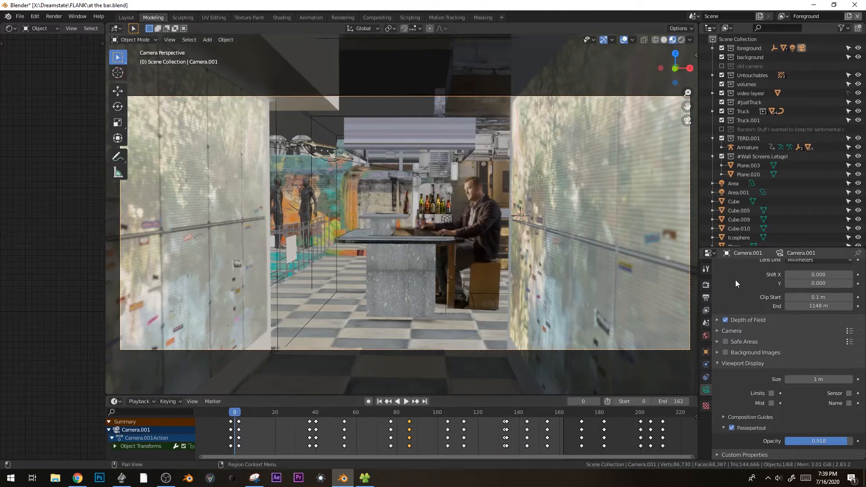
{"action": "left_click", "coordinate": [706, 285]}
{"action": "left_click", "coordinate": [802, 266]}
{"action": "left_click", "coordinate": [809, 301]}
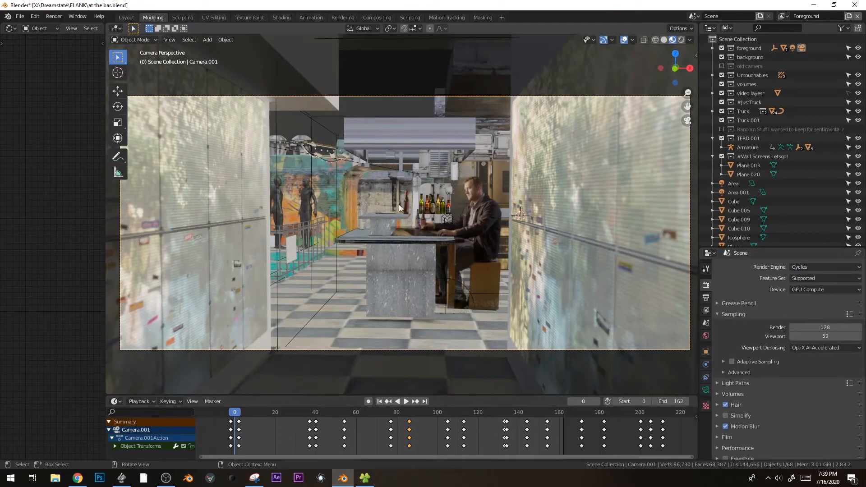
{"action": "left_click", "coordinate": [398, 147]}
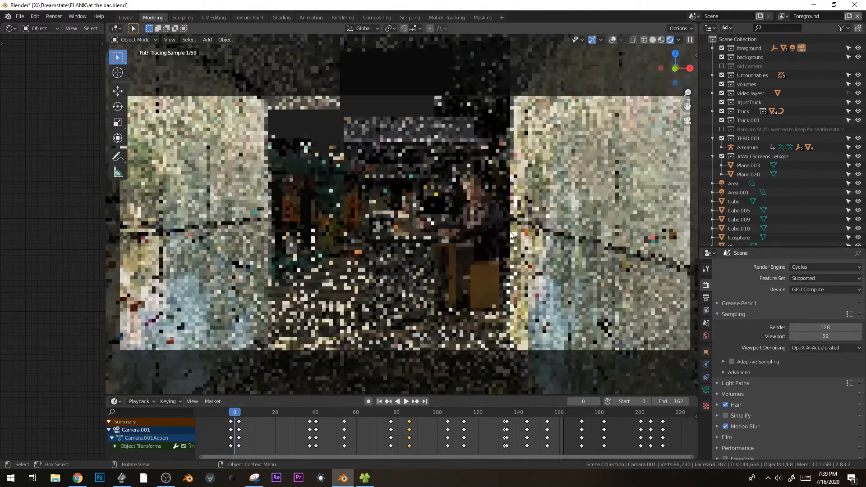
Set the Emission strength to 1 in the frontwall material of the screen on the corridor's left wall.
{"action": "scroll", "coordinate": [510, 232], "scroll_direction": "down", "scroll_amount": 2}
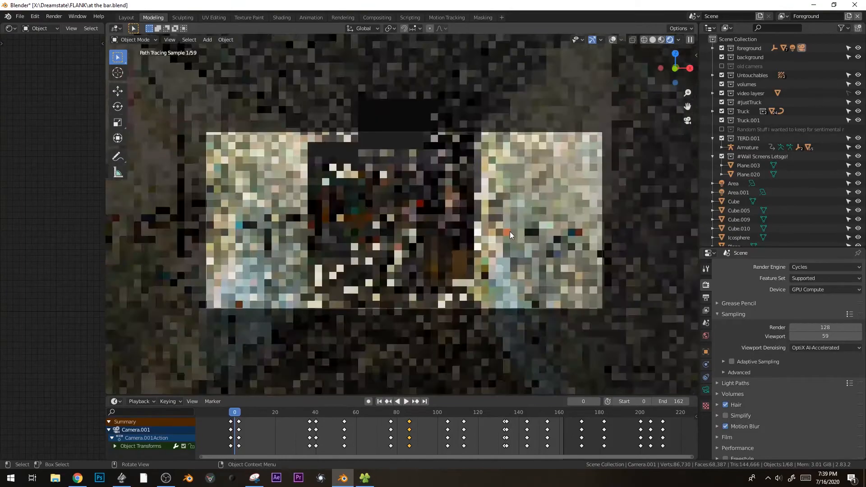
{"action": "middle_click_drag", "start_coordinate": [424, 242], "coordinate": [439, 247]}
{"action": "scroll", "coordinate": [439, 248], "scroll_direction": "down", "scroll_amount": 3}
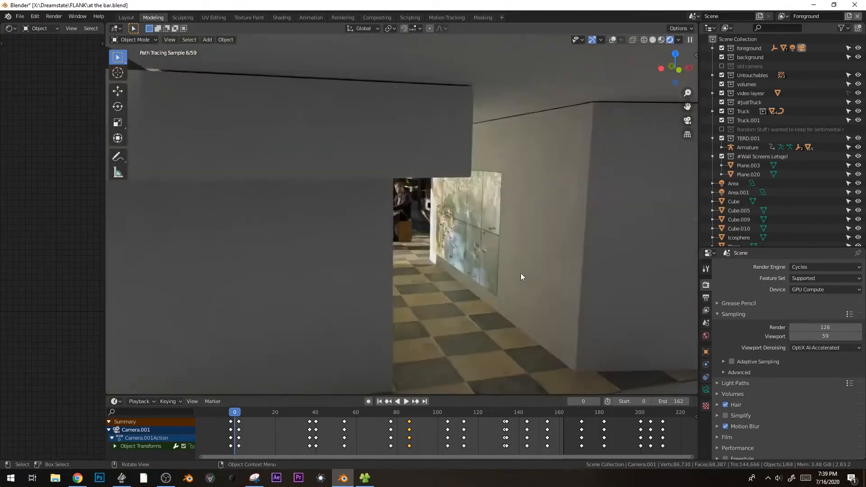
{"action": "middle_click_drag", "start_coordinate": [520, 272], "coordinate": [515, 271]}
{"action": "scroll", "coordinate": [515, 272], "scroll_direction": "down", "scroll_amount": 5}
{"action": "scroll", "coordinate": [478, 279], "scroll_direction": "up", "scroll_amount": 7}
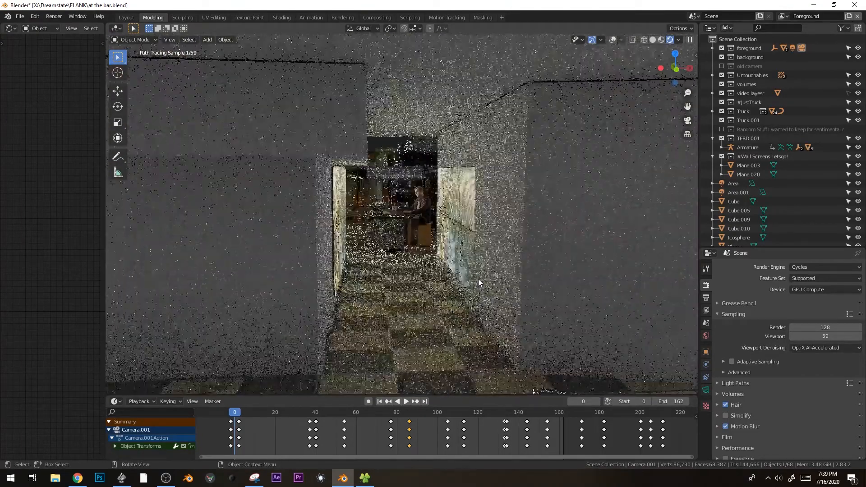
{"action": "scroll", "coordinate": [572, 225], "scroll_direction": "up", "scroll_amount": 2}
{"action": "middle_click_drag", "start_coordinate": [595, 218], "coordinate": [588, 222]}
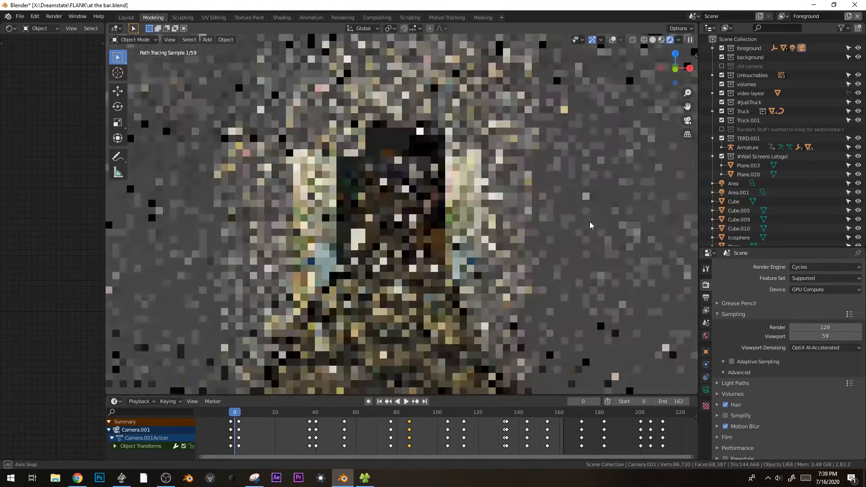
{"action": "left_click", "coordinate": [322, 185]}
{"action": "middle_click_drag", "start_coordinate": [29, 326], "coordinate": [11, 404]}
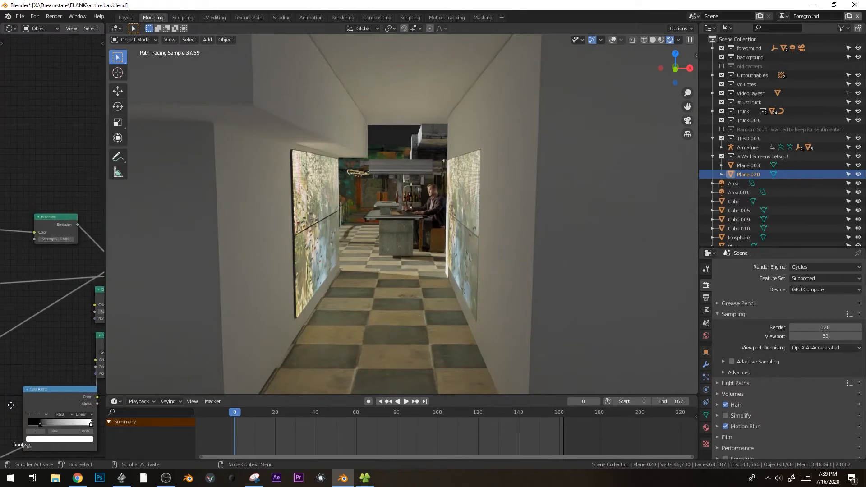
{"action": "type", "text": "1"}
{"action": "key", "text": "Return"}
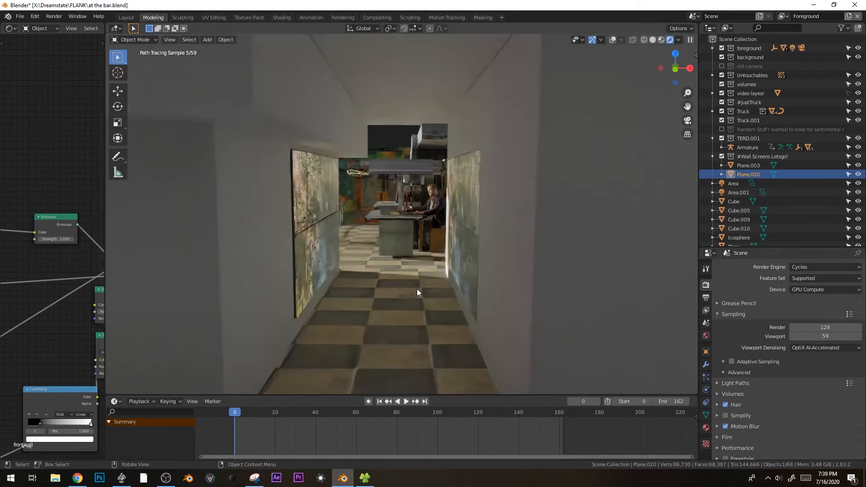
Return to the camera view and limit the rendered preview to a region around the right wall screen.
{"action": "key", "text": "KP_0"}
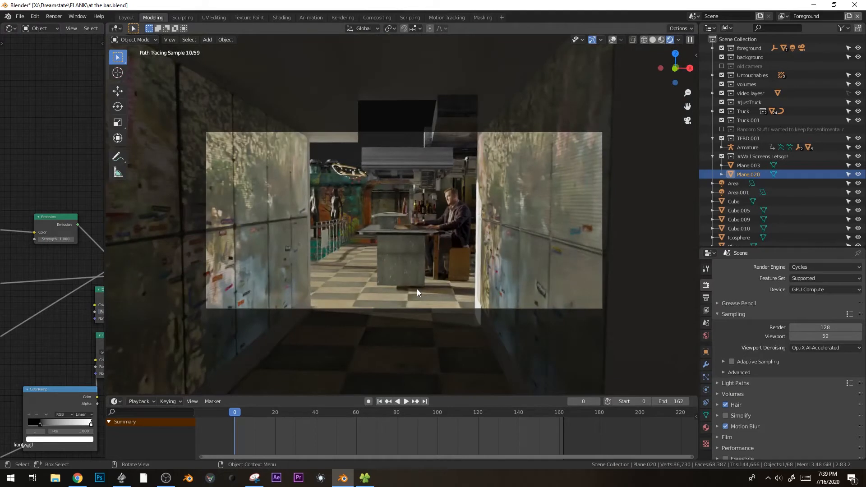
{"action": "scroll", "coordinate": [554, 220], "scroll_direction": "up", "scroll_amount": 1}
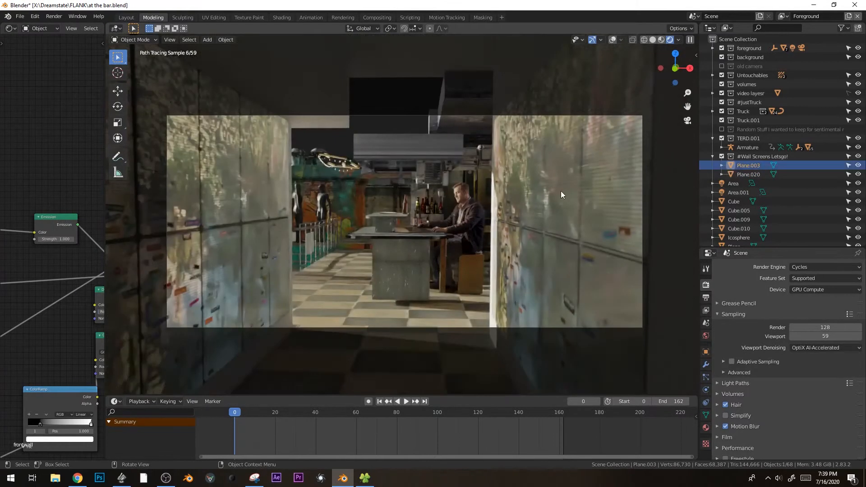
{"action": "scroll", "coordinate": [564, 201], "scroll_direction": "up", "scroll_amount": 1}
{"action": "key", "text": "ctrl+b"}
{"action": "left_click_drag", "start_coordinate": [485, 150], "coordinate": [631, 317]}
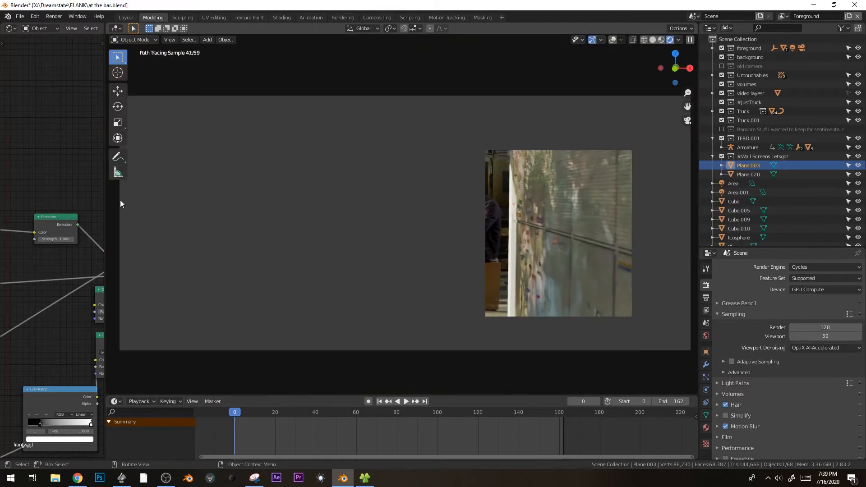
Spread out the ColorRamp, Glossy and Mix Shader nodes of the frontwall material and darken the ramp's white stop to grey.
{"action": "left_click_drag", "start_coordinate": [108, 198], "coordinate": [331, 199]}
{"action": "middle_click_drag", "start_coordinate": [271, 232], "coordinate": [224, 204]}
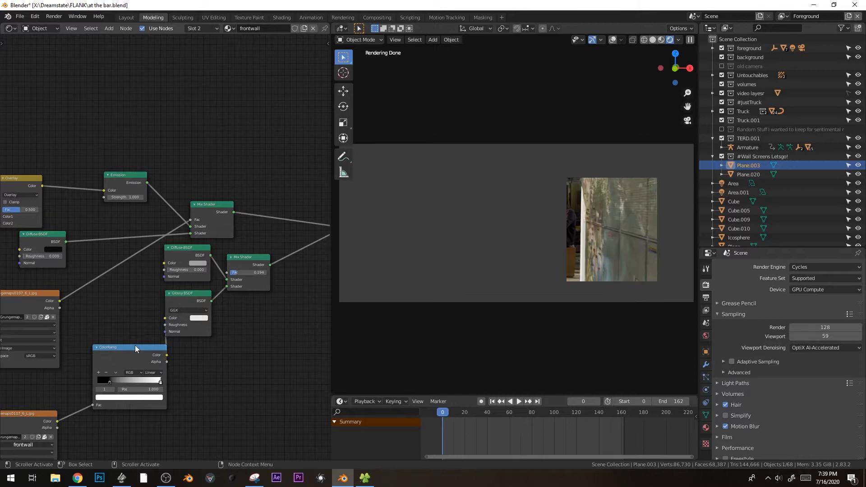
{"action": "left_click_drag", "start_coordinate": [134, 346], "coordinate": [113, 326]}
{"action": "left_click_drag", "start_coordinate": [191, 296], "coordinate": [230, 318]}
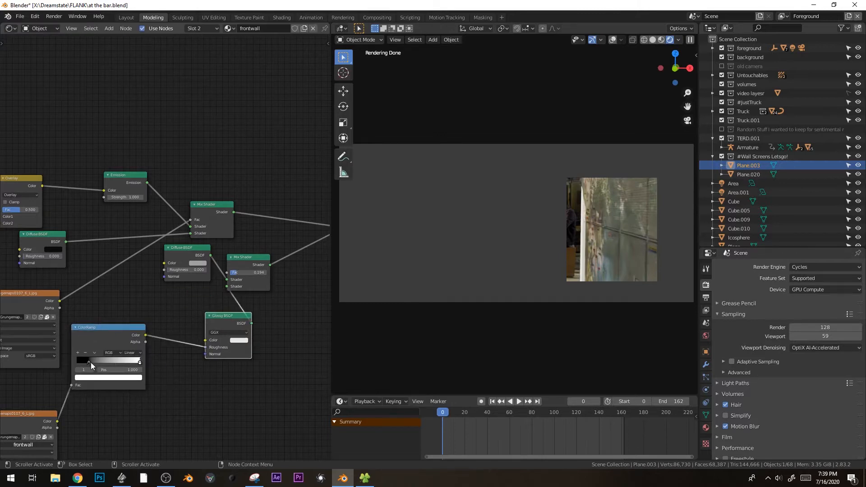
{"action": "left_click", "coordinate": [140, 363]}
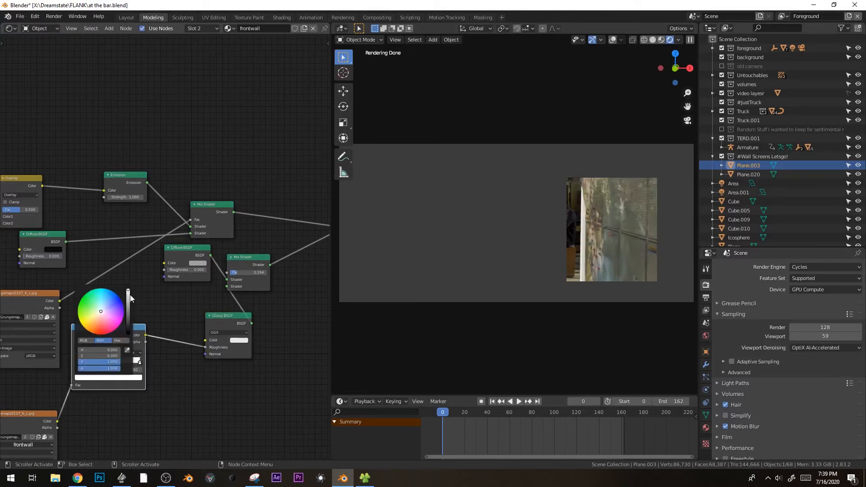
{"action": "left_click_drag", "start_coordinate": [248, 260], "coordinate": [277, 257]}
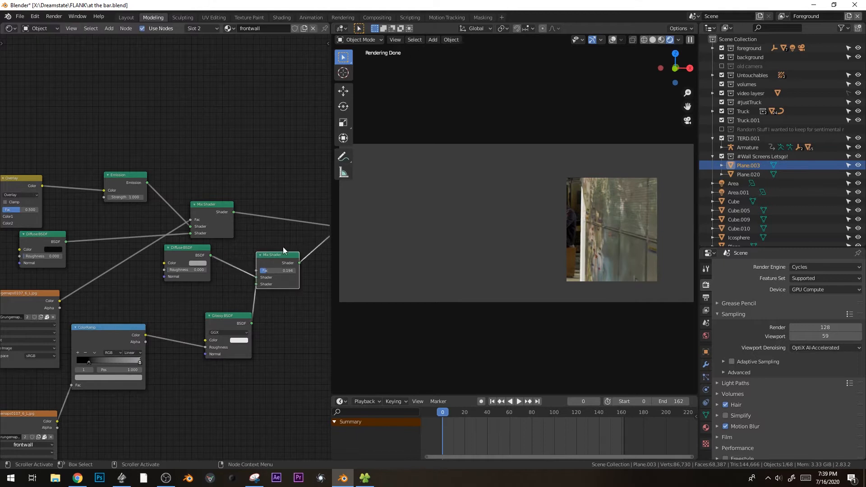
Raise the factor of the Mix Shader blending the Diffuse and Glossy shaders to 0.911.
{"action": "middle_click_drag", "start_coordinate": [230, 272], "coordinate": [117, 295]}
{"action": "middle_click_drag", "start_coordinate": [192, 272], "coordinate": [261, 270]}
{"action": "scroll", "coordinate": [281, 345], "scroll_direction": "up", "scroll_amount": 4}
{"action": "left_click_drag", "start_coordinate": [275, 312], "coordinate": [311, 312]}
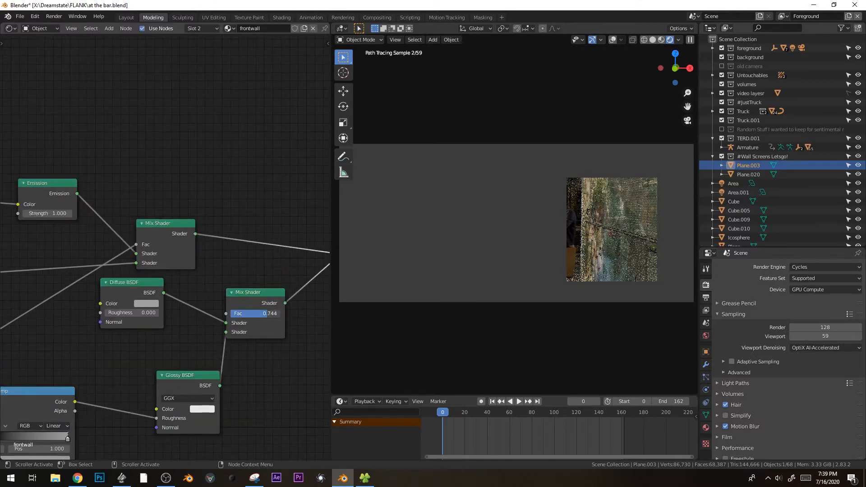
Expand the render region to the whole camera frame and lower the diffuse-glossy Mix Shader factor to about 0.819.
{"action": "scroll", "coordinate": [489, 262], "scroll_direction": "down", "scroll_amount": 3}
{"action": "key", "text": "ctrl+b"}
{"action": "left_click_drag", "start_coordinate": [644, 131], "coordinate": [347, 341]}
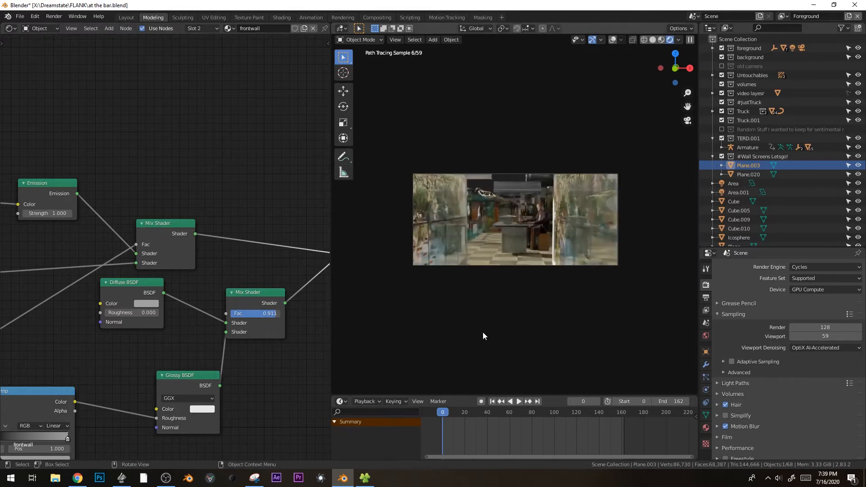
{"action": "scroll", "coordinate": [490, 332], "scroll_direction": "up", "scroll_amount": 2}
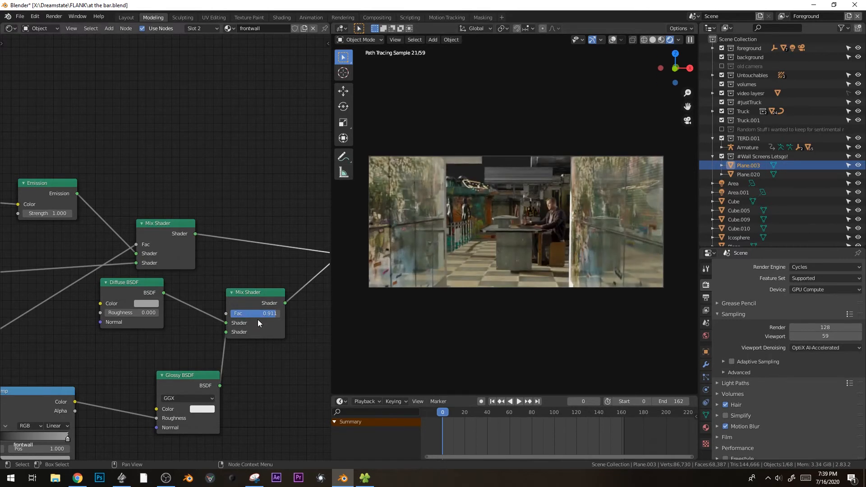
{"action": "left_click_drag", "start_coordinate": [258, 314], "coordinate": [255, 314]}
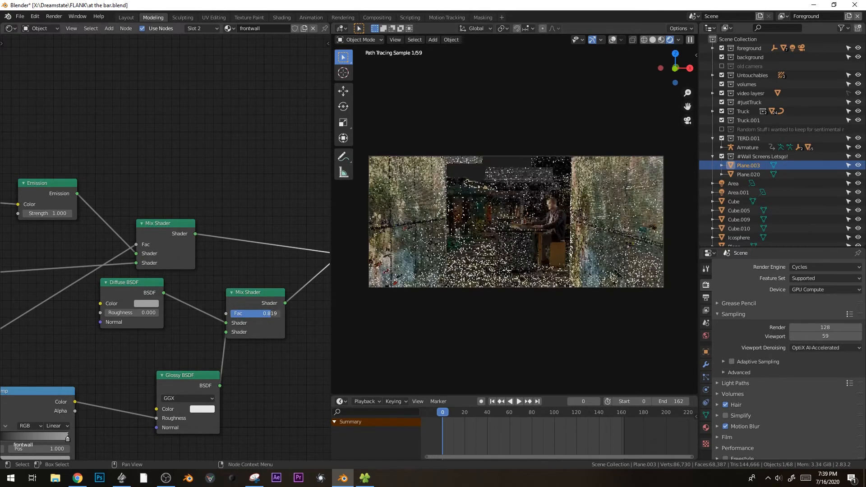
Lighten the ColorRamp's black stop to a value of 0.165 and move the grey stop to position 0.618.
{"action": "middle_click_drag", "start_coordinate": [123, 341], "coordinate": [255, 313]}
{"action": "left_click", "coordinate": [128, 408]}
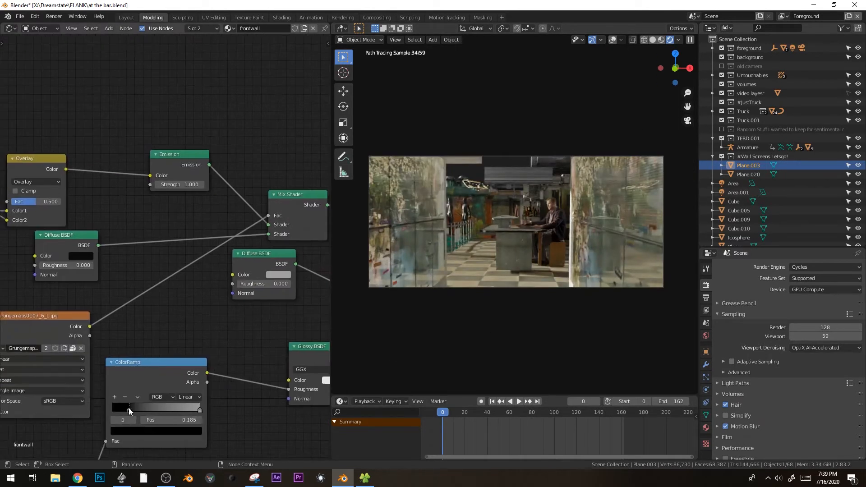
{"action": "left_click", "coordinate": [129, 431]}
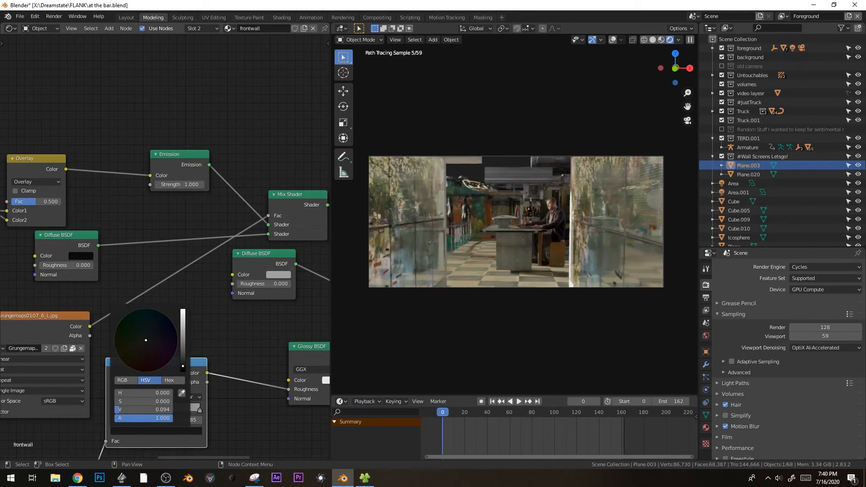
{"action": "left_click_drag", "start_coordinate": [182, 366], "coordinate": [183, 361]}
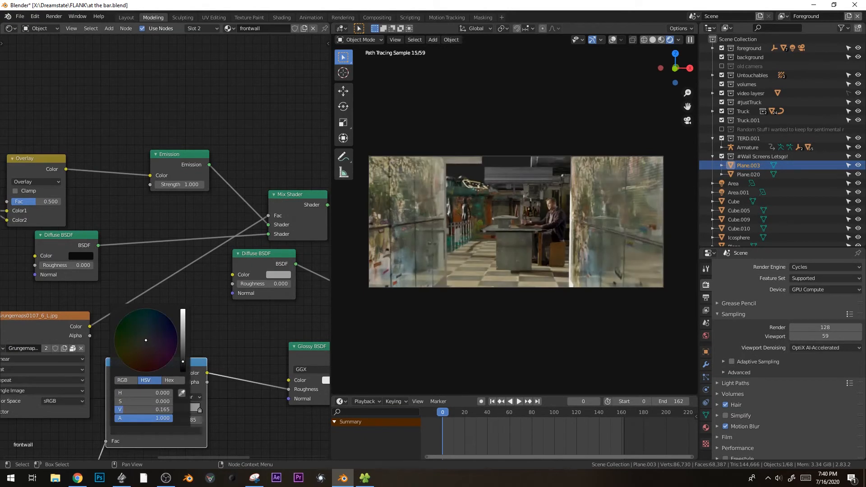
{"action": "left_click_drag", "start_coordinate": [199, 408], "coordinate": [163, 408]}
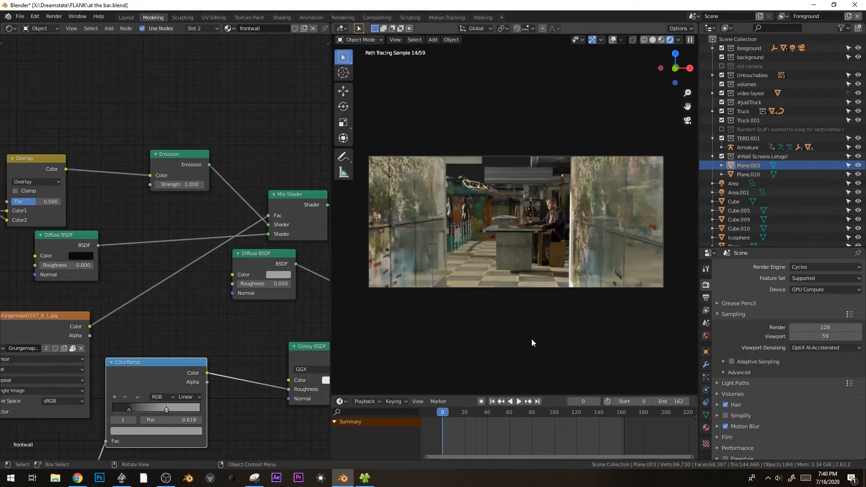
Play the shot in the rendered preview with pauses up to frame 64 to check the wall reflections, and return to frame 0.
{"action": "scroll", "coordinate": [561, 280], "scroll_direction": "up", "scroll_amount": 1}
{"action": "key", "text": "space"}
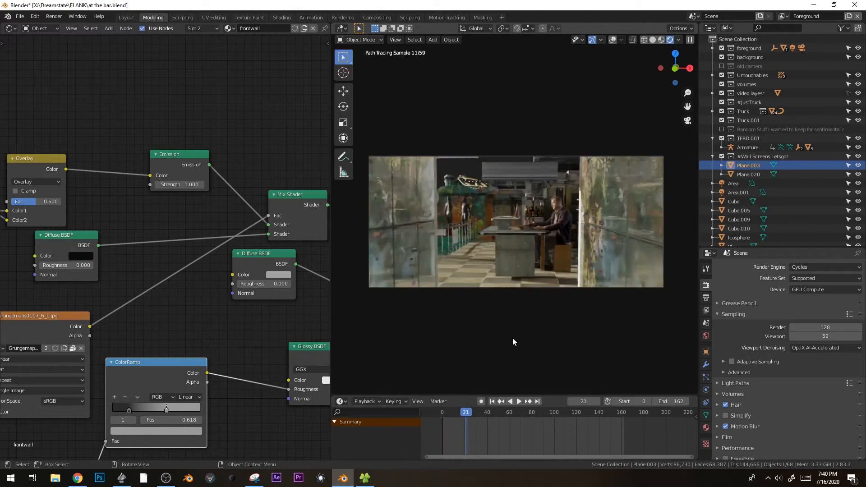
{"action": "key", "text": "space"}
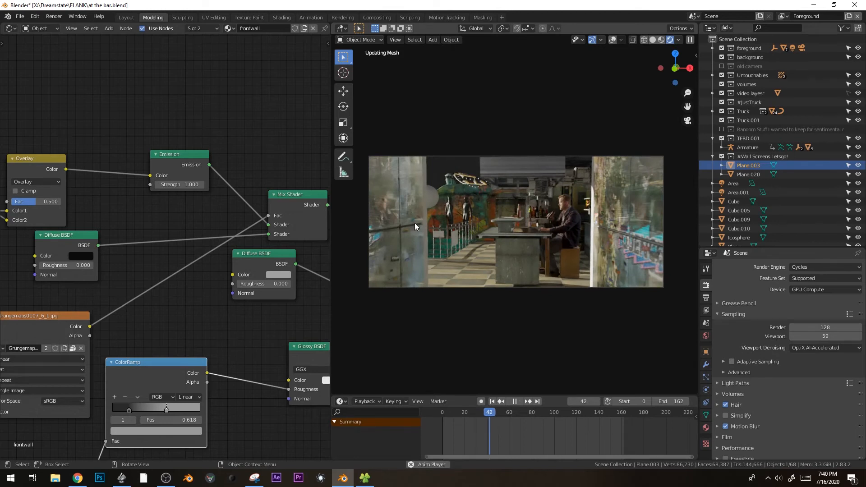
{"action": "key", "text": "space"}
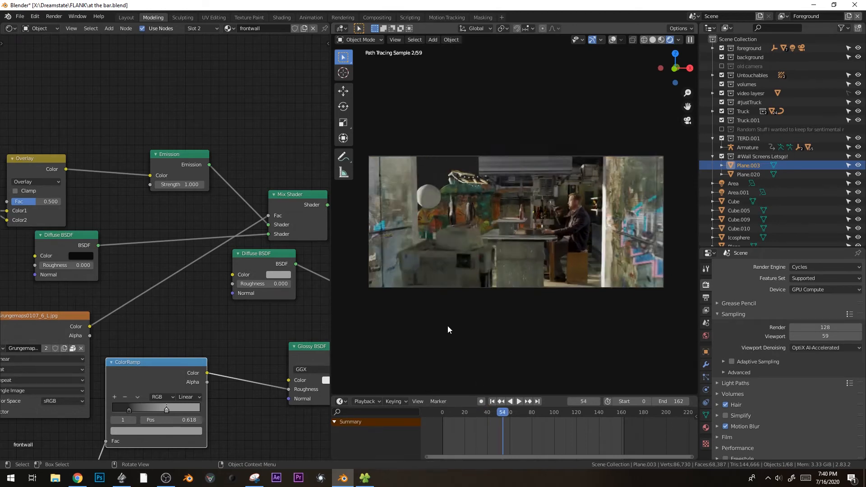
{"action": "key", "text": "space"}
{"action": "key", "text": "space"}
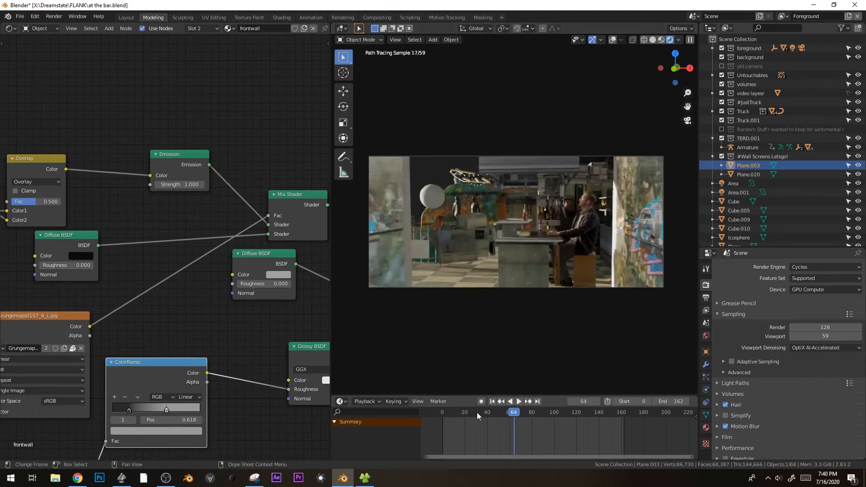
{"action": "key", "text": "space"}
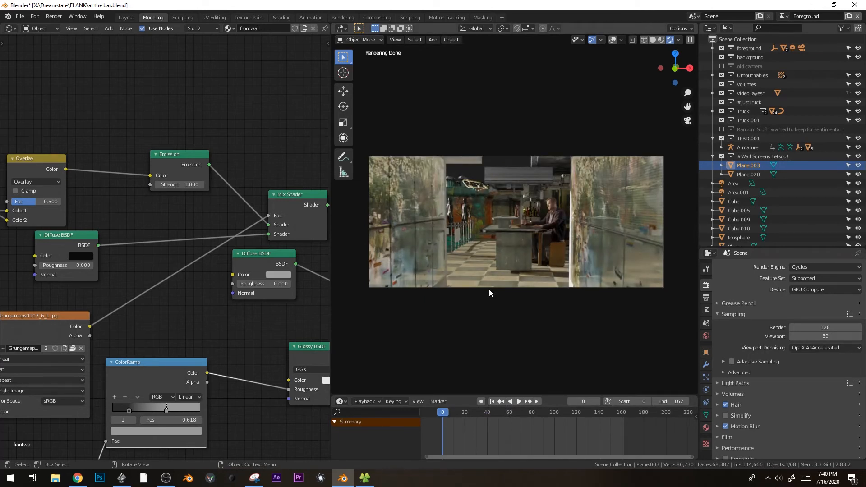
Select the left wall screen and switch the viewport from rendered shading to material preview.
{"action": "key", "text": "Tab"}
{"action": "left_click", "coordinate": [409, 202]}
{"action": "key", "text": "Tab"}
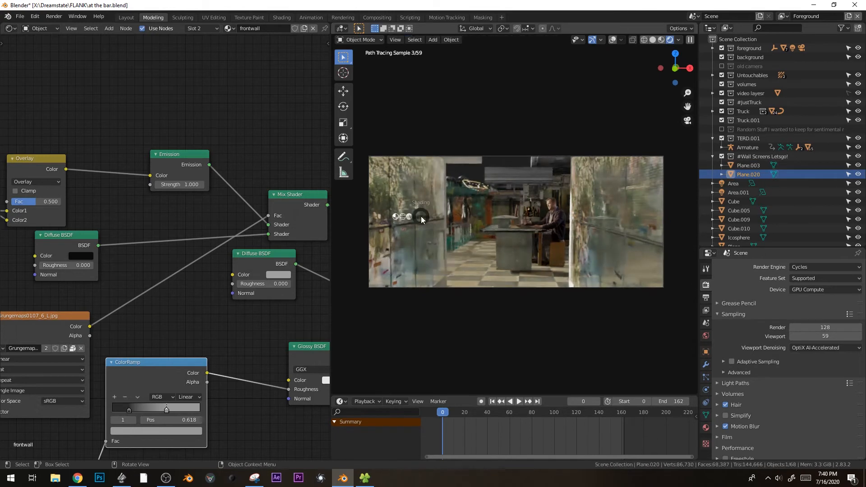
{"action": "left_click", "coordinate": [431, 266]}
Try to move a panel of the right wall screen in edit mode.
{"action": "left_click", "coordinate": [608, 198]}
{"action": "key", "text": "Tab"}
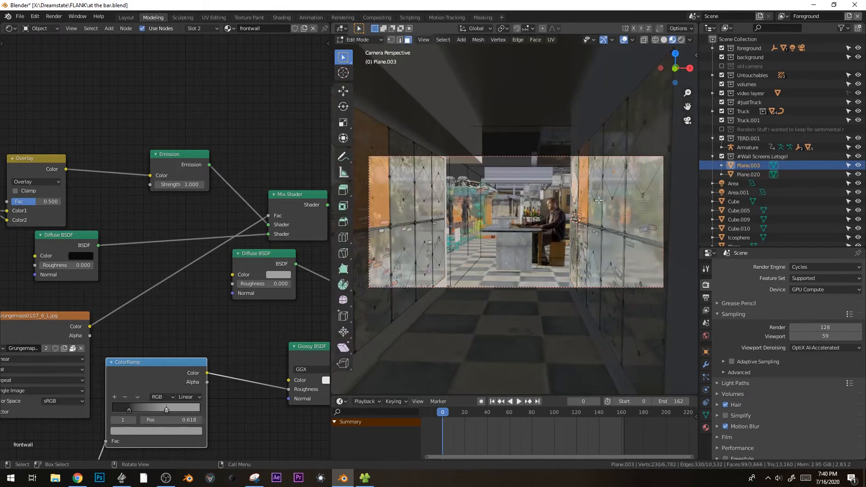
{"action": "left_click", "coordinate": [596, 200]}
{"action": "key", "text": "g"}
{"action": "right_click", "coordinate": [536, 216]}
{"action": "key", "text": "Tab"}
Duplicate the right wall screen in place and delete the surplus overlapping copy.
{"action": "key", "text": "shift+d"}
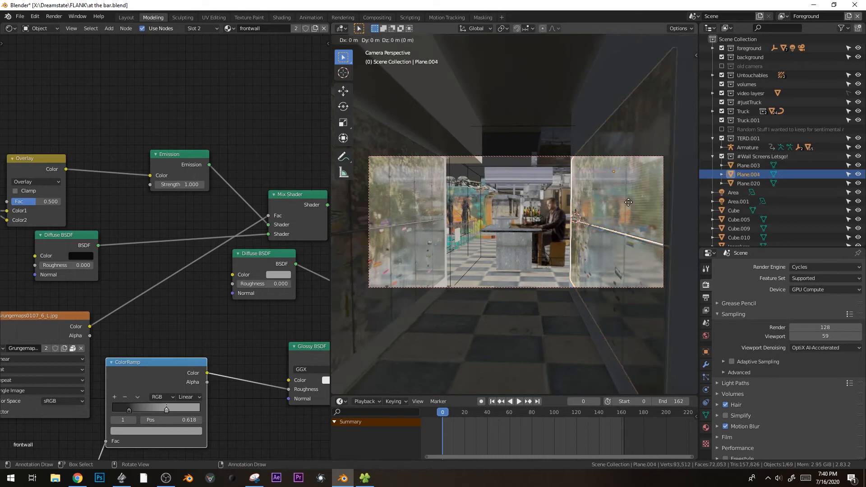
{"action": "right_click", "coordinate": [596, 203]}
{"action": "key", "text": "x"}
{"action": "left_click", "coordinate": [604, 200]}
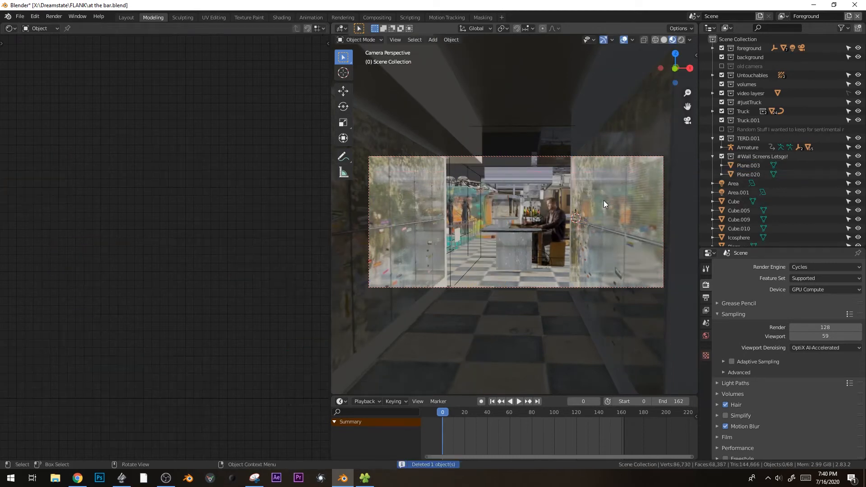
{"action": "left_click", "coordinate": [603, 200]}
{"action": "key", "text": "x"}
{"action": "left_click", "coordinate": [565, 202]}
Try to move the remaining right wall screen along the X axis.
{"action": "left_click", "coordinate": [477, 205]}
{"action": "key", "text": "g"}
{"action": "key", "text": "x"}
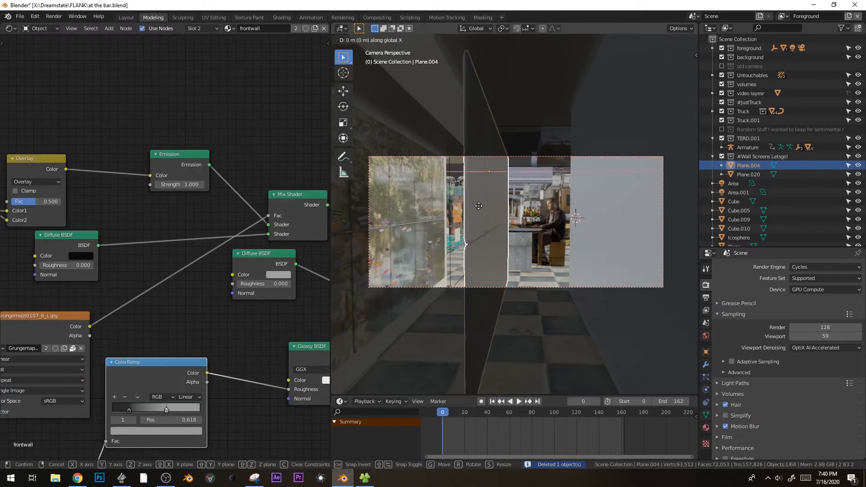
{"action": "right_click", "coordinate": [554, 206]}
Delete the nearest panels and their leftover fragments from the left wall screen's mesh.
{"action": "left_click", "coordinate": [404, 247]}
{"action": "key", "text": "Tab"}
{"action": "key", "text": "ctrl+l"}
{"action": "middle_click_drag", "start_coordinate": [404, 247], "coordinate": [451, 222], "text": "shift"}
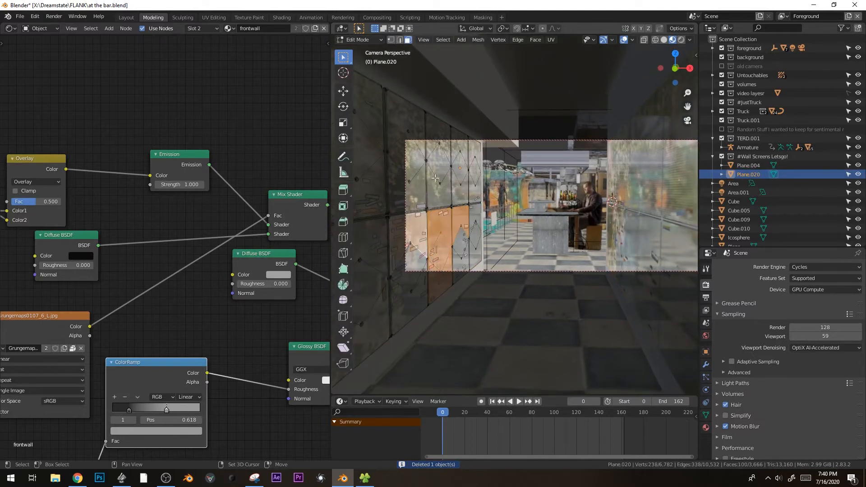
{"action": "key", "text": "x"}
{"action": "left_click", "coordinate": [497, 184]}
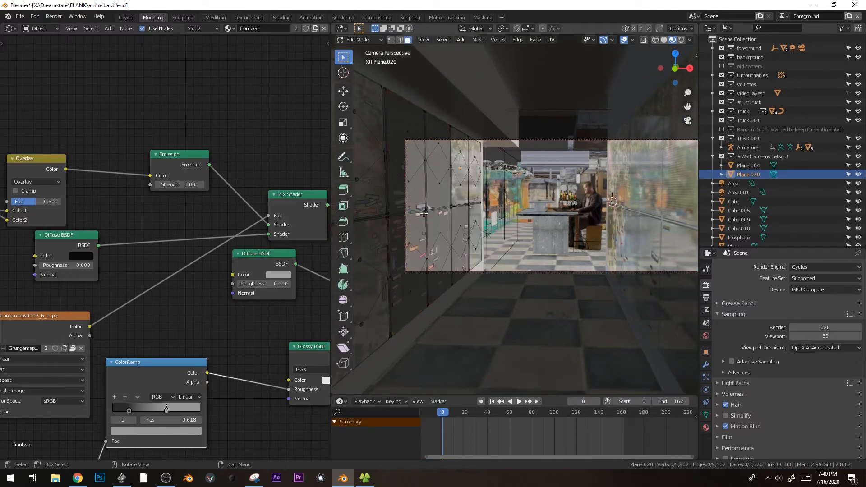
{"action": "left_click_drag", "start_coordinate": [424, 222], "coordinate": [446, 304]}
{"action": "key", "text": "x"}
{"action": "left_click", "coordinate": [447, 302]}
{"action": "key", "text": "Tab"}
Preview the shortened left wall screen in rendered shading and return to frame 0.
{"action": "key", "text": "z"}
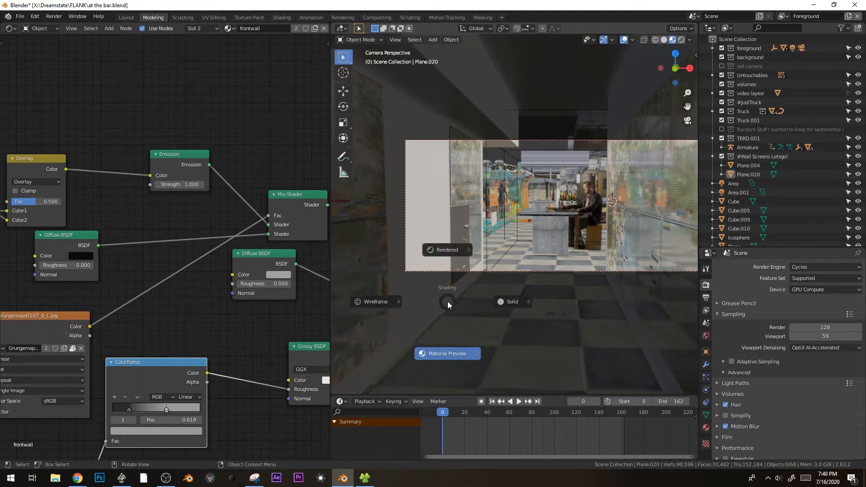
{"action": "left_click", "coordinate": [447, 258]}
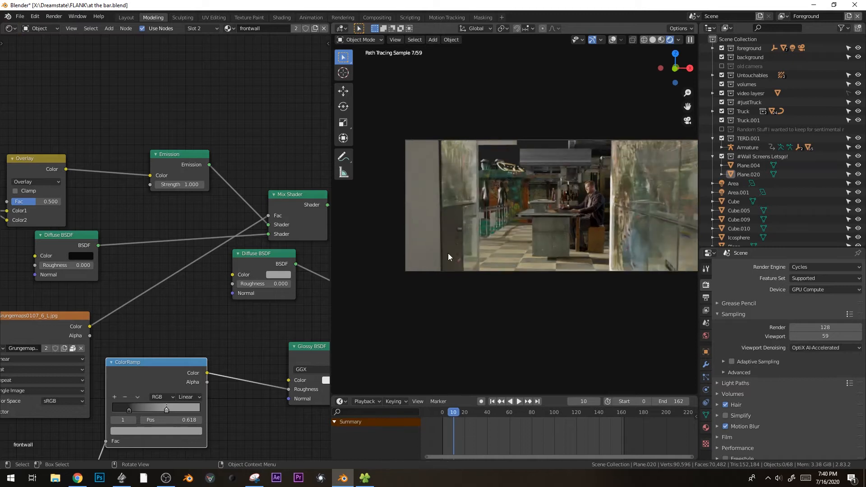
{"action": "left_click", "coordinate": [442, 414]}
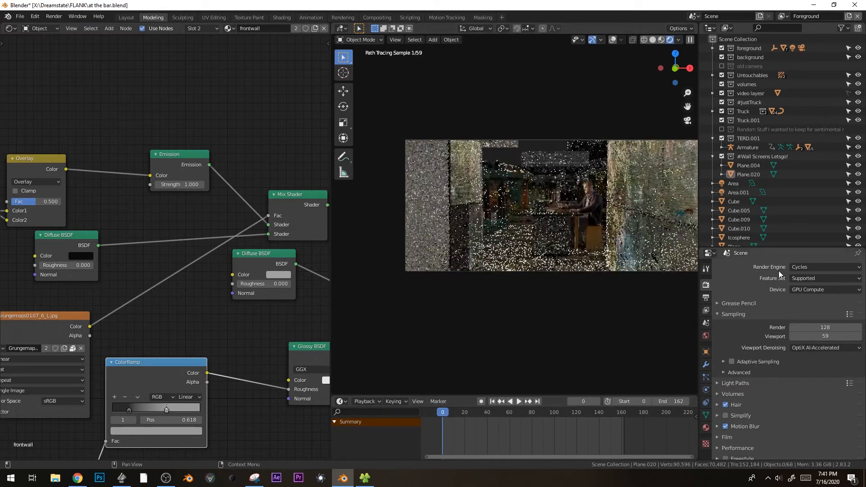
Return to material preview, select the nearest remaining linked panel of the left wall screen, and hide it in edit mode.
{"action": "key", "text": "z"}
{"action": "left_click", "coordinate": [423, 268]}
{"action": "left_click", "coordinate": [433, 210]}
{"action": "middle_click_drag", "start_coordinate": [433, 209], "coordinate": [534, 207]}
{"action": "scroll", "coordinate": [534, 204], "scroll_direction": "up", "scroll_amount": 2}
{"action": "left_click", "coordinate": [504, 173]}
{"action": "key", "text": "Tab"}
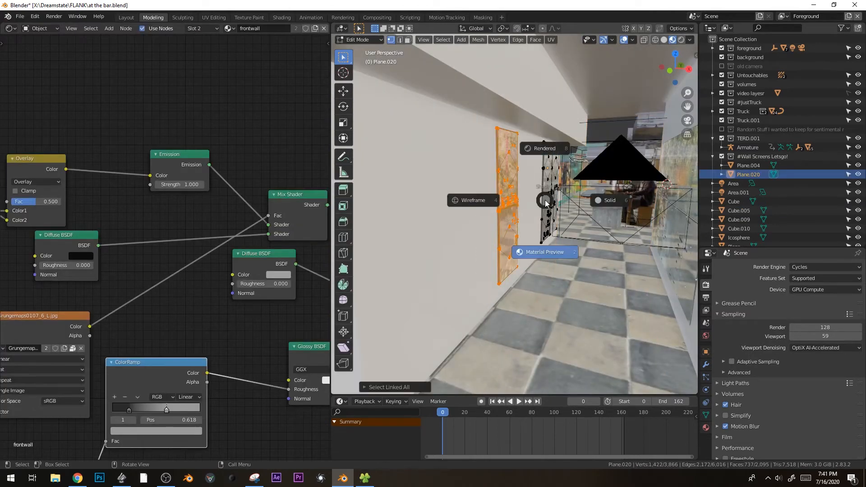
{"action": "key", "text": "h"}
{"action": "key", "text": "Tab"}
Add a vertical loop cut to the left corridor wall near the edge of the wall screen.
{"action": "middle_click_drag", "start_coordinate": [573, 184], "coordinate": [551, 187]}
{"action": "left_click", "coordinate": [527, 165]}
{"action": "key", "text": "Tab"}
{"action": "key", "text": "ctrl+r"}
{"action": "left_click", "coordinate": [529, 127]}
{"action": "left_click", "coordinate": [619, 114]}
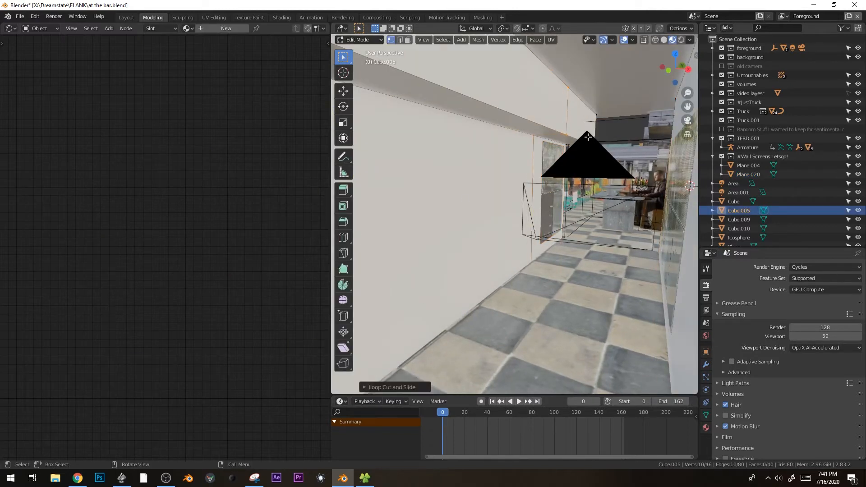
Extrude the near section of the left corridor wall outward to widen the corridor beside the camera.
{"action": "key", "text": "3"}
{"action": "left_click", "coordinate": [505, 198]}
{"action": "key", "text": "e"}
{"action": "left_click", "coordinate": [547, 242]}
{"action": "mouse_move", "coordinate": [547, 242]}
{"action": "middle_mouse_down"}
{"action": "mouse_move", "coordinate": [581, 241]}
{"action": "mouse_move", "coordinate": [553, 250]}
{"action": "middle_mouse_up"}
{"action": "key", "text": "Tab"}
Review the shot through the camera by playing it from the start and scrubbing to frame 64.
{"action": "key", "text": "KP_0"}
{"action": "key", "text": "alt+a"}
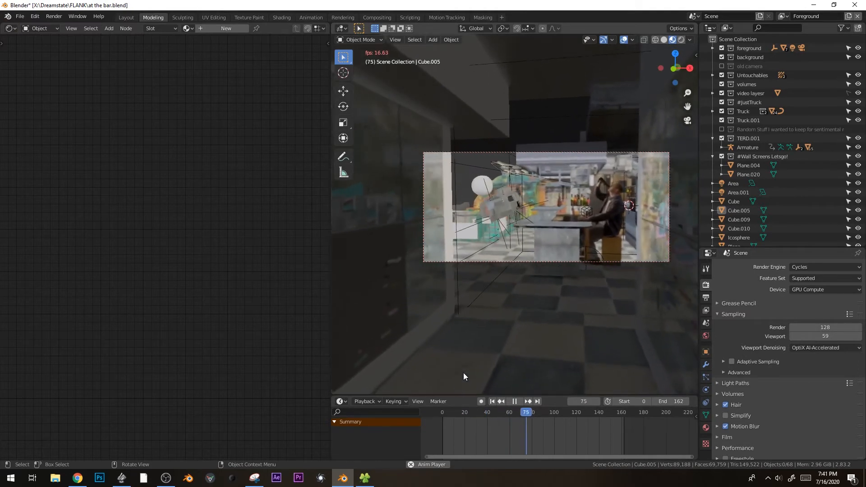
{"action": "left_click", "coordinate": [442, 412]}
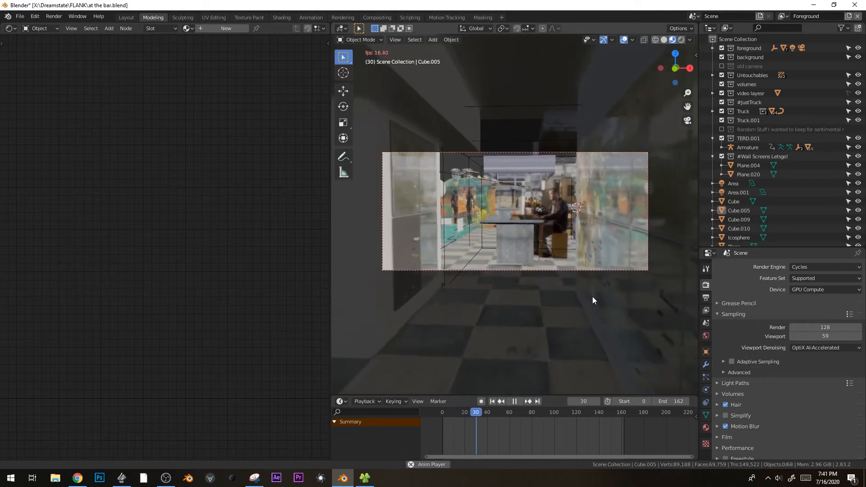
{"action": "left_click_drag", "start_coordinate": [467, 413], "coordinate": [437, 418]}
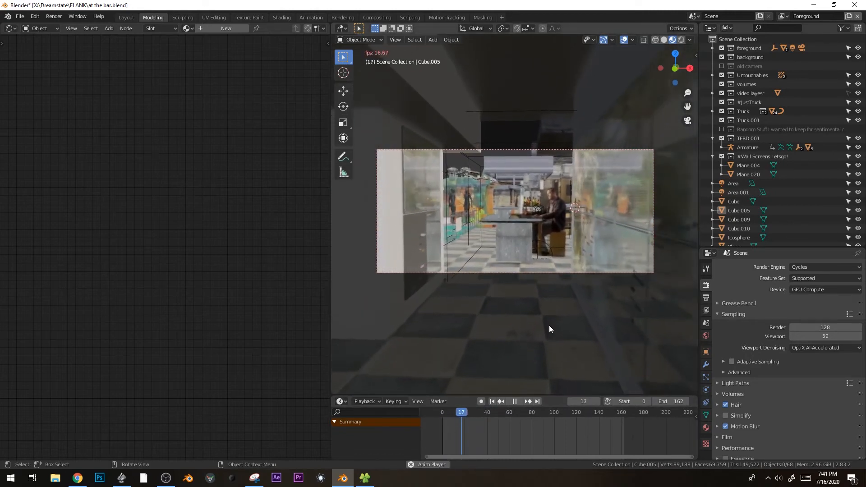
{"action": "key", "text": "space"}
{"action": "left_click", "coordinate": [524, 270]}
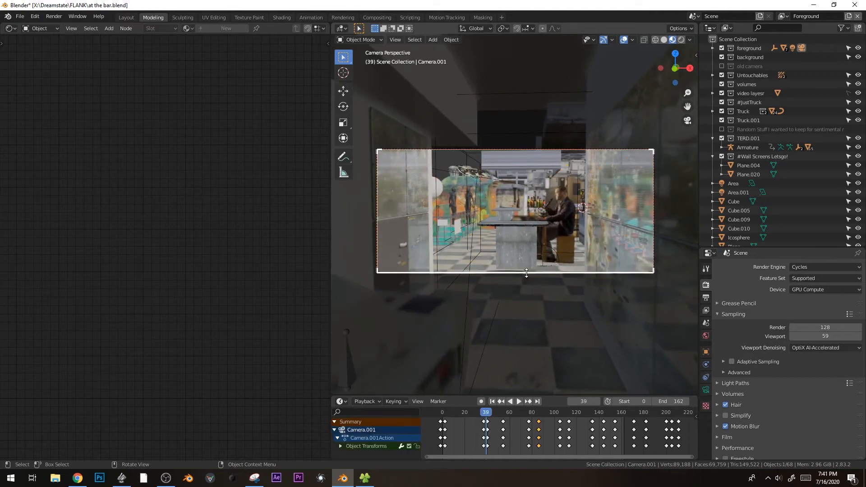
{"action": "left_click", "coordinate": [492, 401]}
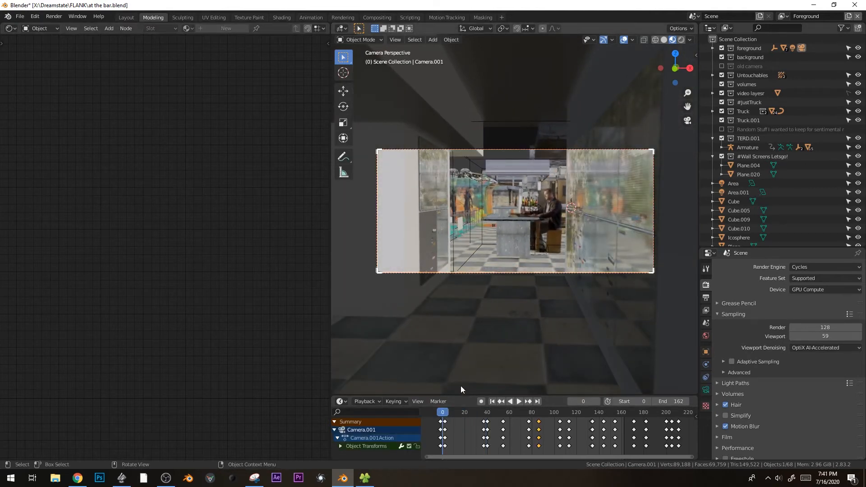
{"action": "left_click_drag", "start_coordinate": [460, 410], "coordinate": [513, 412]}
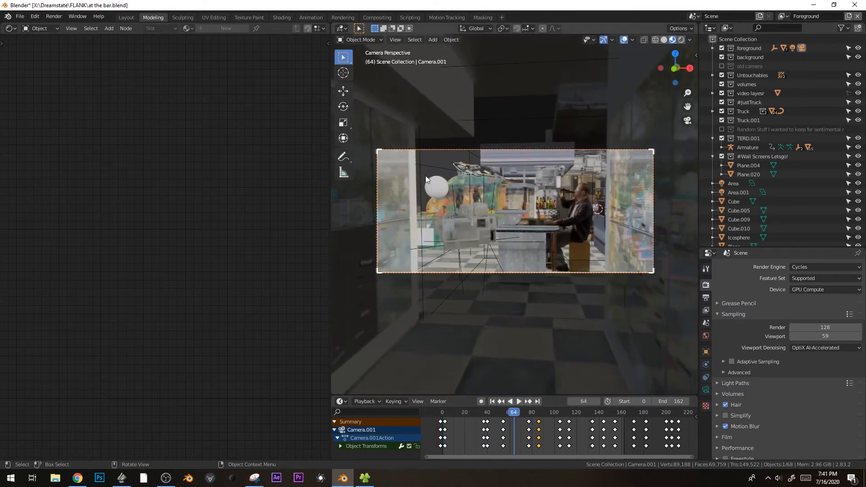
Select the armature, show its curves in the Graph Editor, and shift all its keyframes about 18 frames earlier.
{"action": "left_click", "coordinate": [471, 224]}
{"action": "key", "text": "shift+F6"}
{"action": "key", "text": "a"}
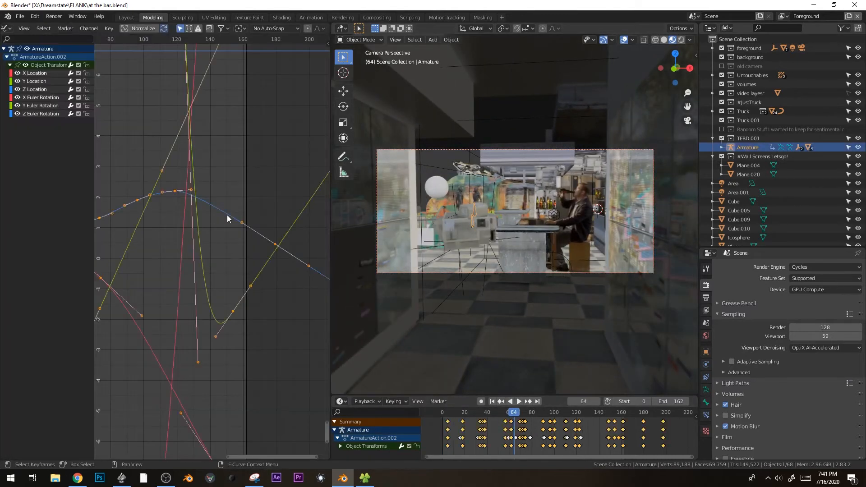
{"action": "scroll", "coordinate": [252, 198], "scroll_direction": "down", "scroll_amount": 5}
{"action": "key", "text": "g"}
{"action": "key", "text": "x"}
{"action": "left_click", "coordinate": [269, 167]}
{"action": "key", "text": "shift+Left"}
{"action": "key", "text": "space"}
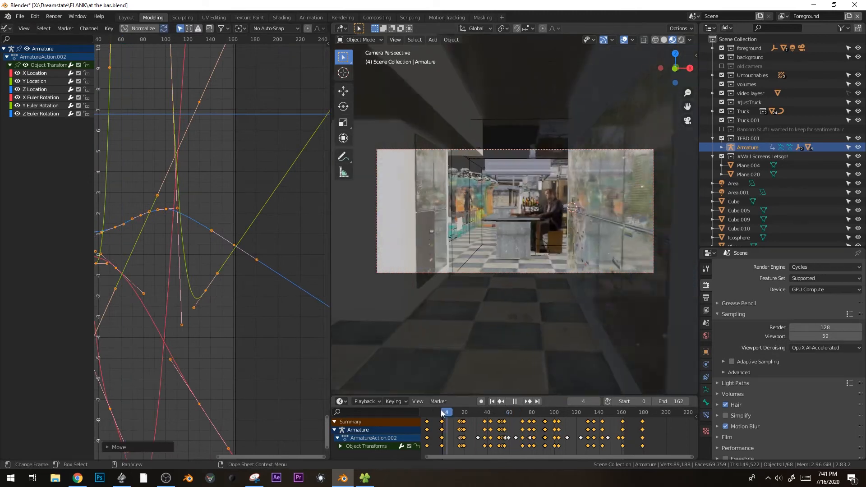
Shift all the armature's keyframes about 7 more frames earlier along the time axis.
{"action": "key", "text": "space"}
{"action": "key", "text": "g"}
{"action": "key", "text": "x"}
{"action": "left_click", "coordinate": [189, 209]}
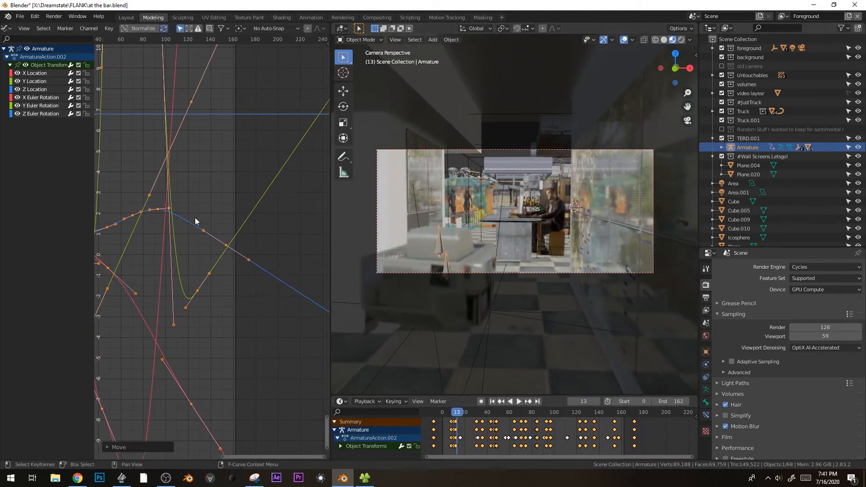
Check the armature's new timing by playing the animation through the camera and from outside it around frame 9.
{"action": "key", "text": "space"}
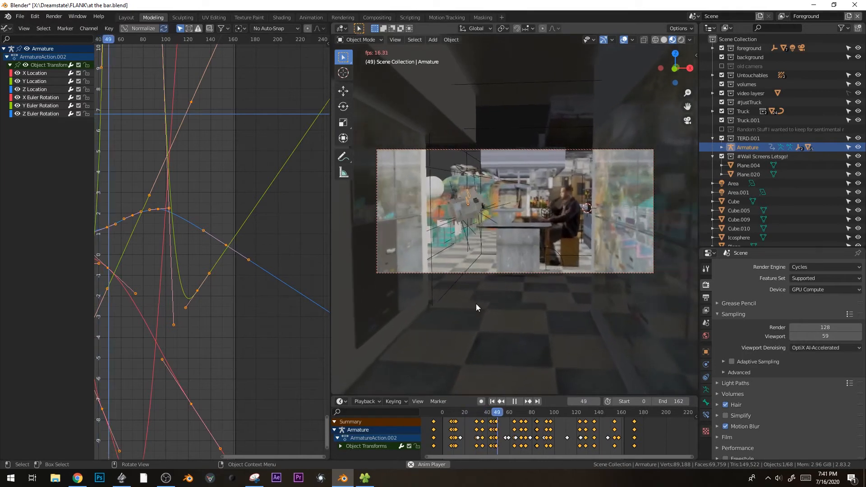
{"action": "key", "text": "space"}
{"action": "key", "text": "space"}
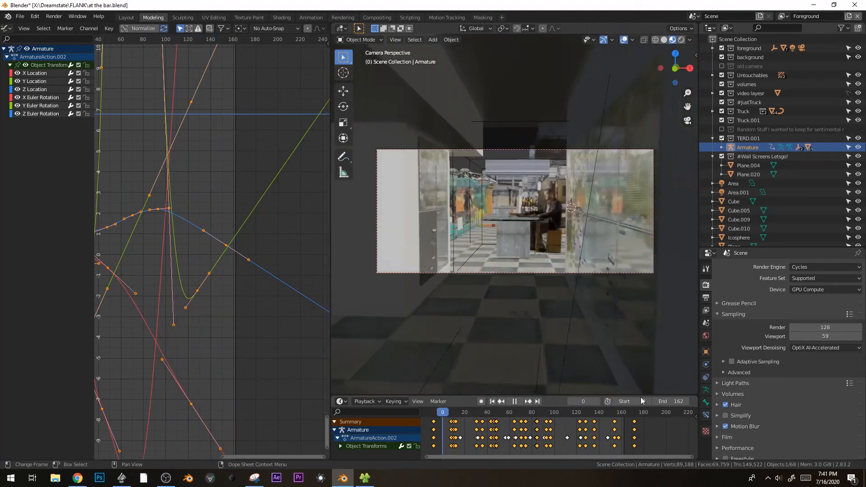
{"action": "key", "text": "space"}
{"action": "left_click_drag", "start_coordinate": [460, 411], "coordinate": [445, 411]}
{"action": "middle_click_drag", "start_coordinate": [491, 278], "coordinate": [505, 285]}
{"action": "scroll", "coordinate": [505, 286], "scroll_direction": "down", "scroll_amount": 5}
{"action": "key", "text": "space"}
{"action": "key", "text": "space"}
{"action": "left_click", "coordinate": [204, 241]}
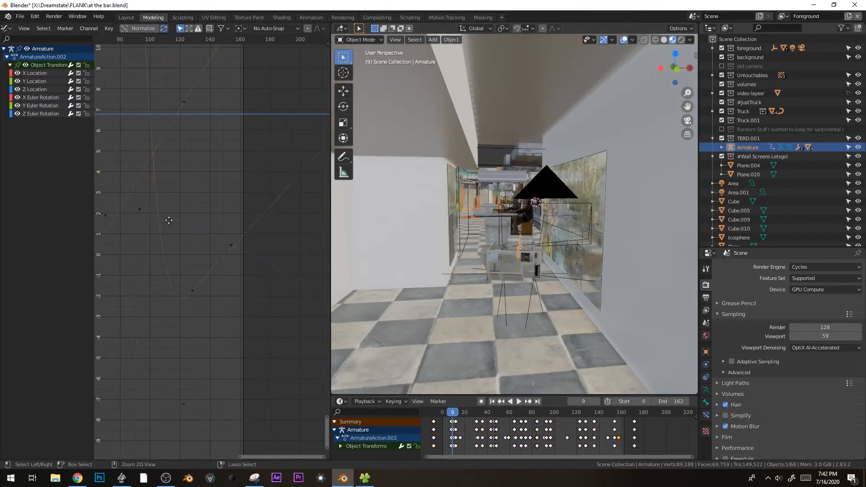
{"action": "middle_click_drag", "start_coordinate": [168, 221], "coordinate": [282, 238]}
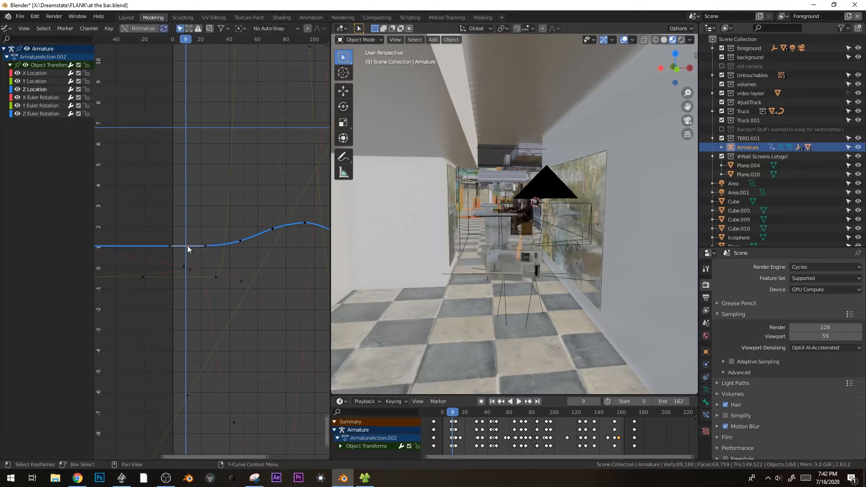
{"action": "left_click_drag", "start_coordinate": [191, 271], "coordinate": [190, 274]}
{"action": "right_click", "coordinate": [195, 295]}
{"action": "left_click_drag", "start_coordinate": [186, 327], "coordinate": [212, 249]}
{"action": "right_click", "coordinate": [212, 248]}
{"action": "middle_click_drag", "start_coordinate": [212, 248], "coordinate": [190, 240], "text": "ctrl"}
{"action": "left_click_drag", "start_coordinate": [186, 248], "coordinate": [190, 273]}
{"action": "right_click", "coordinate": [189, 273]}
Move the armature's Z Euler Rotation keyframe near frame 9 to a slightly higher value to flatten the curve's start.
{"action": "middle_click_drag", "start_coordinate": [209, 193], "coordinate": [209, 318], "text": "ctrl"}
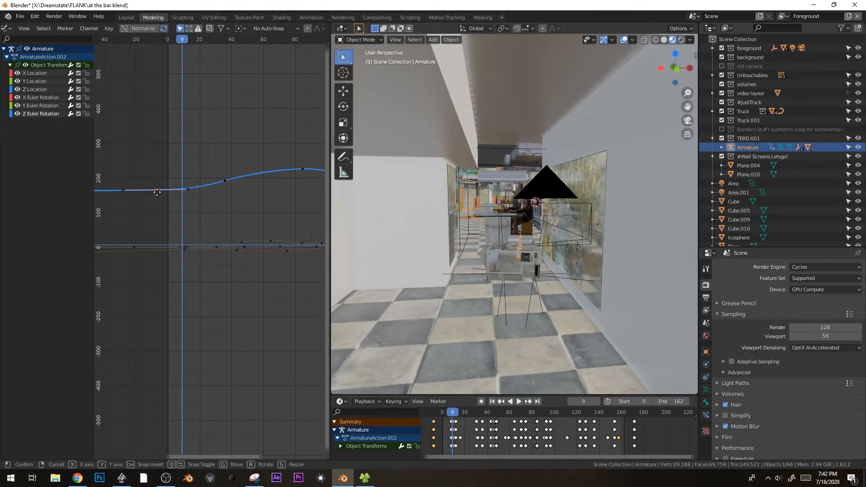
{"action": "key", "text": "x"}
{"action": "left_click_drag", "start_coordinate": [157, 192], "coordinate": [193, 193]}
{"action": "left_click", "coordinate": [186, 199]}
{"action": "key", "text": "g"}
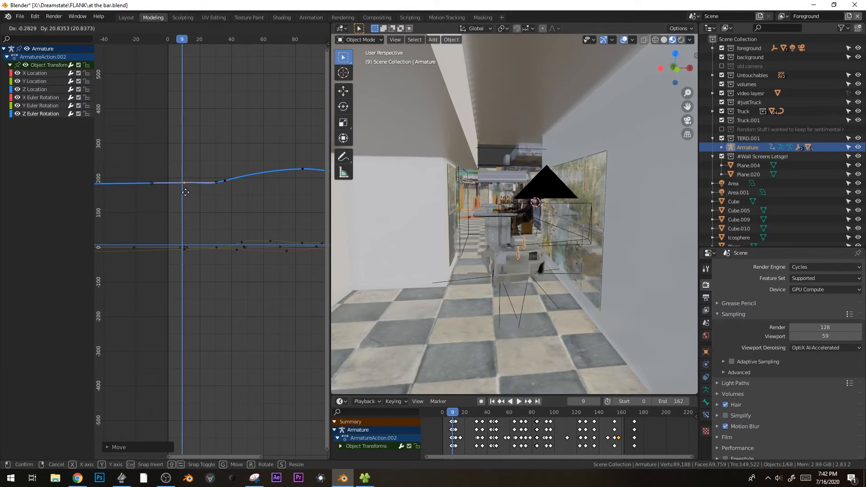
{"action": "left_click", "coordinate": [216, 208]}
Play the opening of the shot through the camera to check the armature's adjusted rotation.
{"action": "key", "text": "space"}
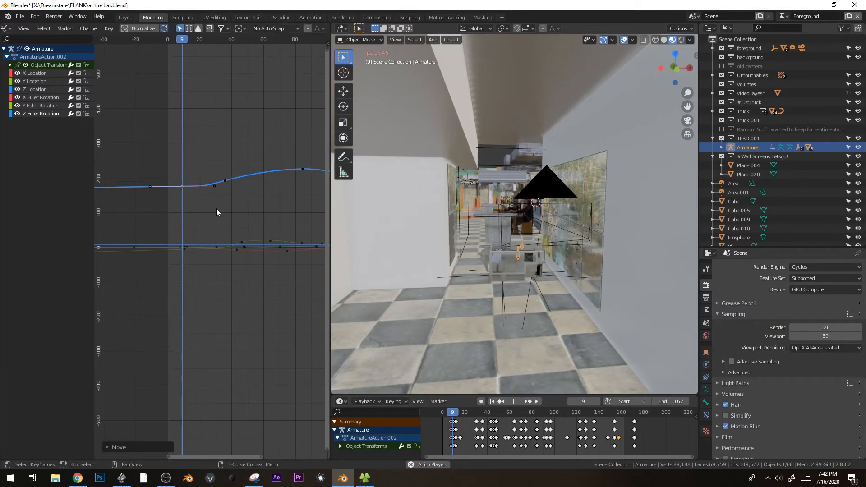
{"action": "key", "text": "space"}
{"action": "key", "text": "KP_0"}
{"action": "key", "text": "space"}
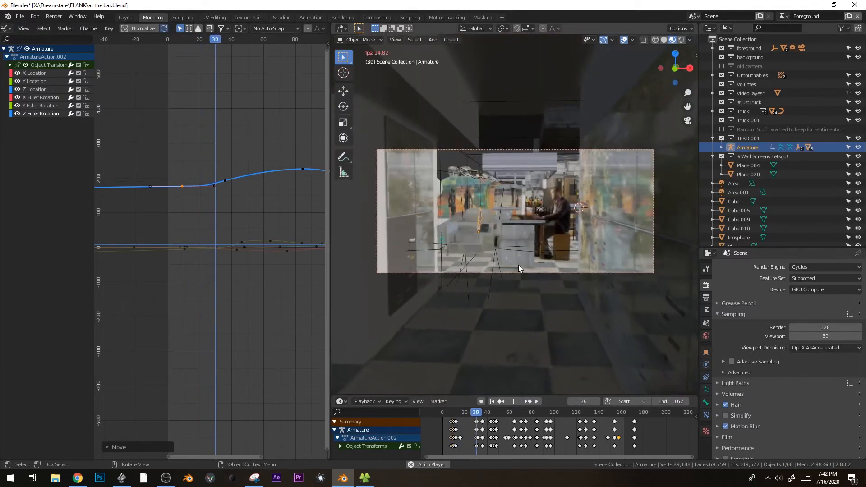
{"action": "key", "text": "space"}
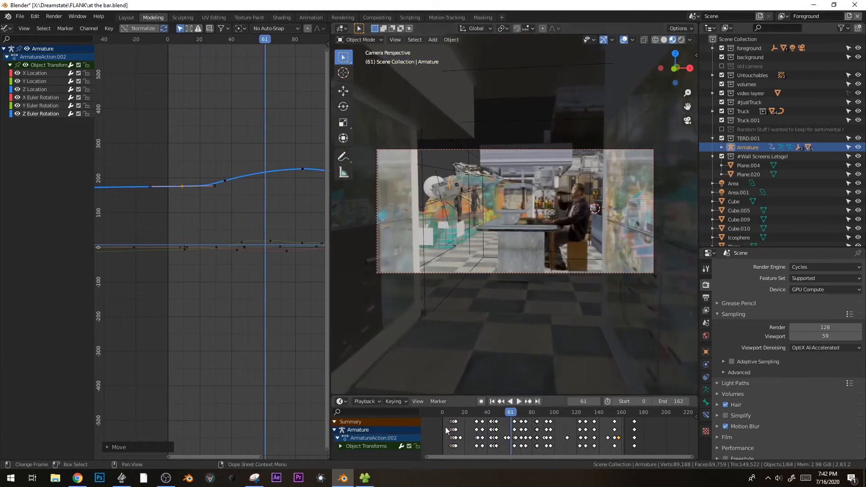
{"action": "left_click_drag", "start_coordinate": [445, 413], "coordinate": [430, 413]}
{"action": "key", "text": "space"}
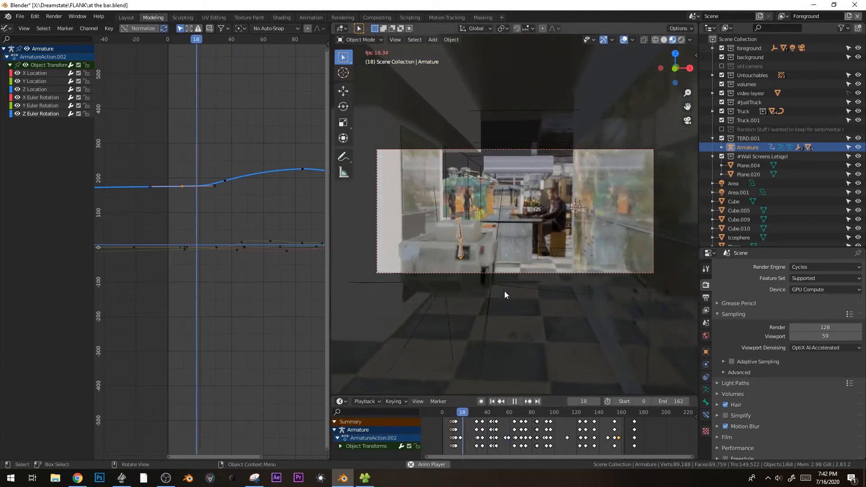
{"action": "key", "text": "space"}
Duplicate a face of the corridor wall mesh near the left ceiling, scale it, and extrude it.
{"action": "left_click", "coordinate": [453, 130]}
{"action": "key", "text": "Tab"}
{"action": "key", "text": "shift+d"}
{"action": "key", "text": "s"}
{"action": "left_click", "coordinate": [526, 163]}
{"action": "key", "text": "e"}
{"action": "left_click", "coordinate": [457, 159]}
Delete surplus geometry from the duplicated ceiling piece and extrude its linked faces along their normals for thickness.
{"action": "key", "text": "x"}
{"action": "left_click", "coordinate": [496, 198]}
{"action": "key", "text": "ctrl+l"}
{"action": "key", "text": "alt+e"}
{"action": "left_click", "coordinate": [534, 143]}
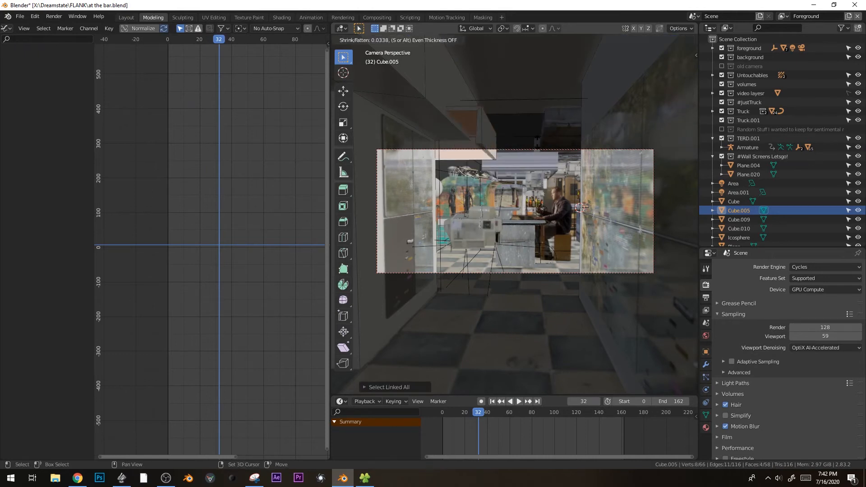
Duplicate the ceiling block, mirror it along the X axis, and move it along X against the right wall.
{"action": "key", "text": "shift+d"}
{"action": "key", "text": "s"}
{"action": "key", "text": "x"}
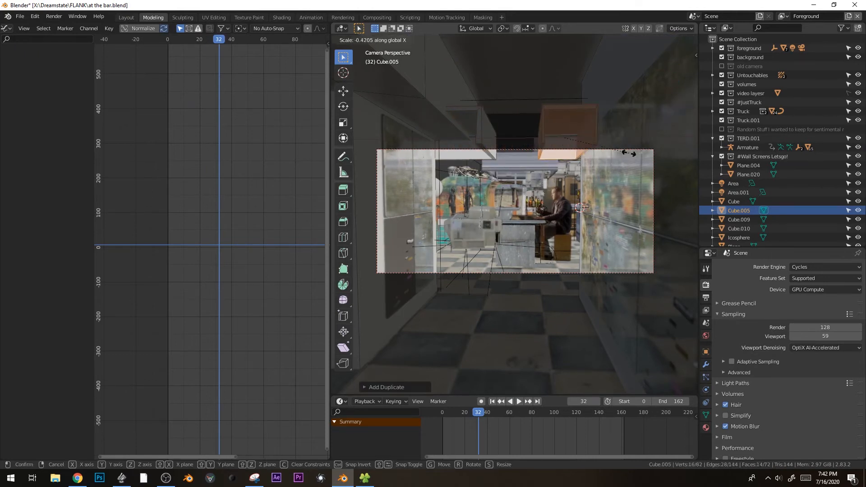
{"action": "key", "text": "Return"}
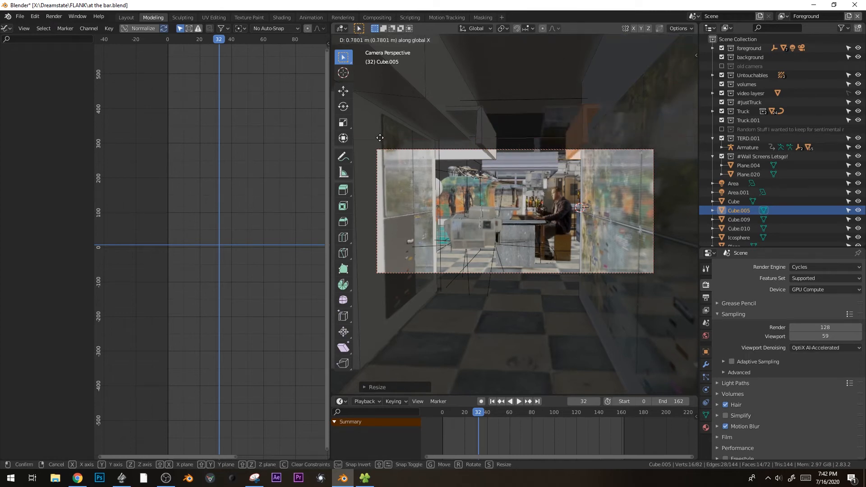
{"action": "key", "text": "Tab"}
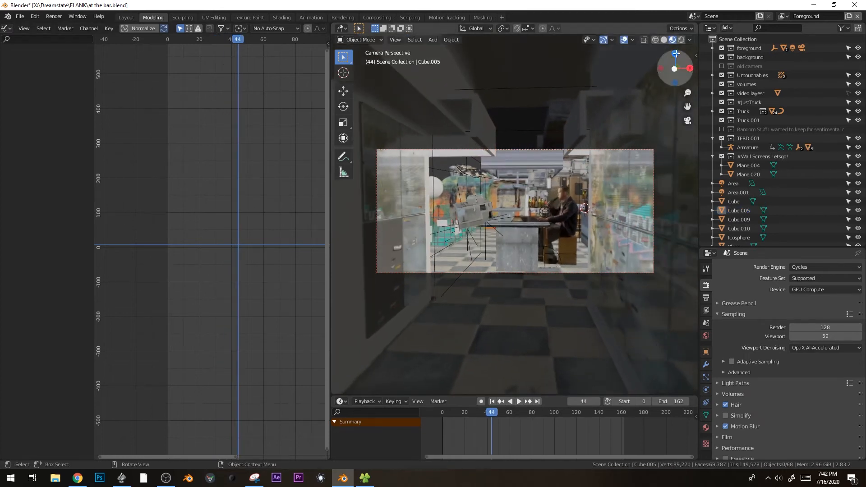
Enable the Screencast Keys overlay in the viewport.
{"action": "left_click", "coordinate": [695, 56]}
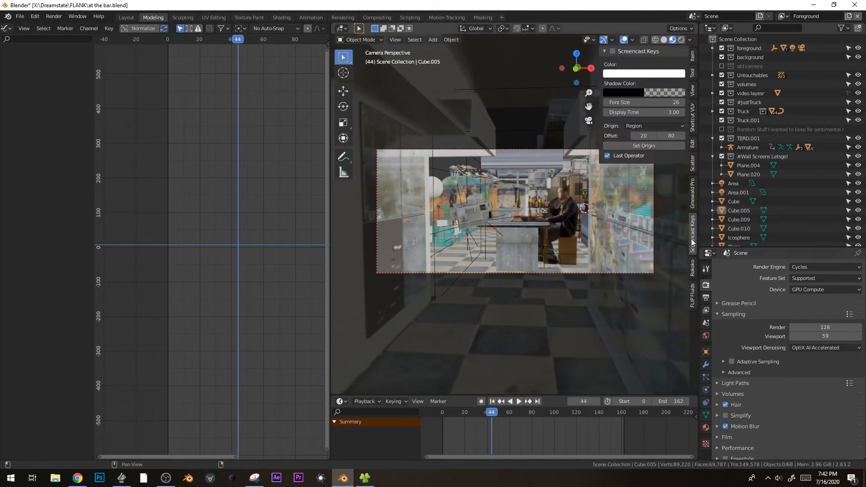
{"action": "left_click", "coordinate": [611, 51]}
Review the armature's entrance through the camera by playing the opening frames and stopping at frame 10.
{"action": "middle_click_drag", "start_coordinate": [568, 121], "coordinate": [559, 219]}
{"action": "key", "text": "space"}
{"action": "key", "text": "space"}
{"action": "key", "text": "KP_0"}
{"action": "key", "text": "alt+a"}
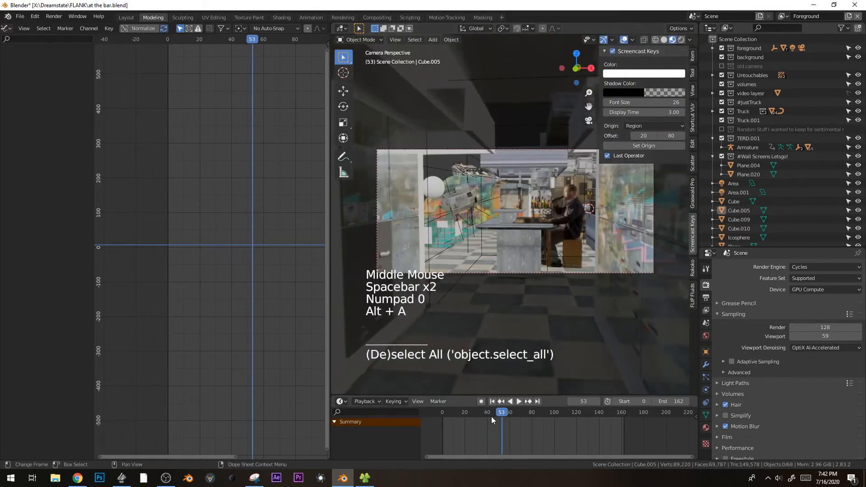
{"action": "left_click", "coordinate": [491, 414]}
{"action": "left_click", "coordinate": [456, 414]}
{"action": "key", "text": "space"}
{"action": "key", "text": "space"}
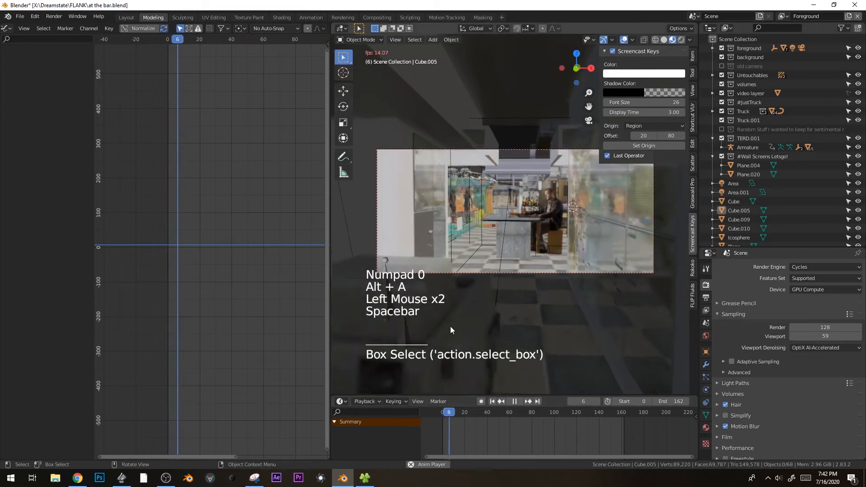
{"action": "left_click_drag", "start_coordinate": [445, 418], "coordinate": [454, 415]}
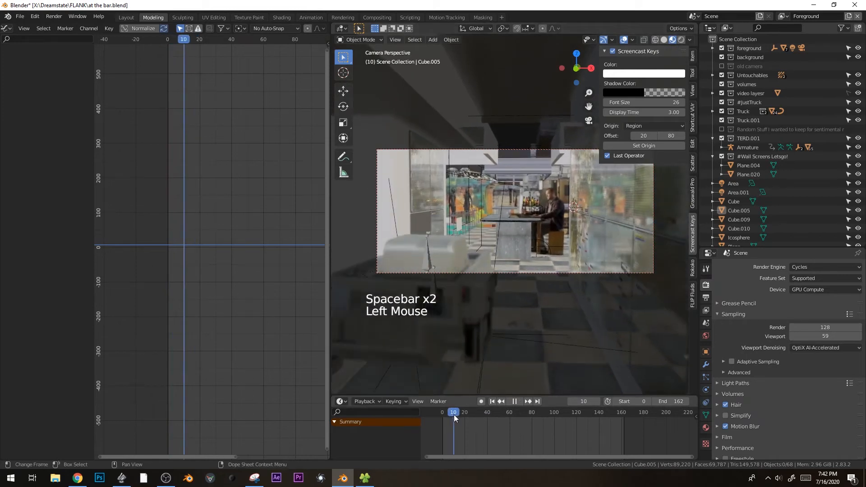
Move the armature's X Location keyframe near frame 10 back to about frame -17 and rotate its handles to reshape the entrance curve.
{"action": "left_click", "coordinate": [436, 270], "text": "ctrl"}
{"action": "middle_click_drag", "start_coordinate": [229, 252], "coordinate": [180, 261], "text": "ctrl"}
{"action": "left_click", "coordinate": [195, 278]}
{"action": "key", "text": "g"}
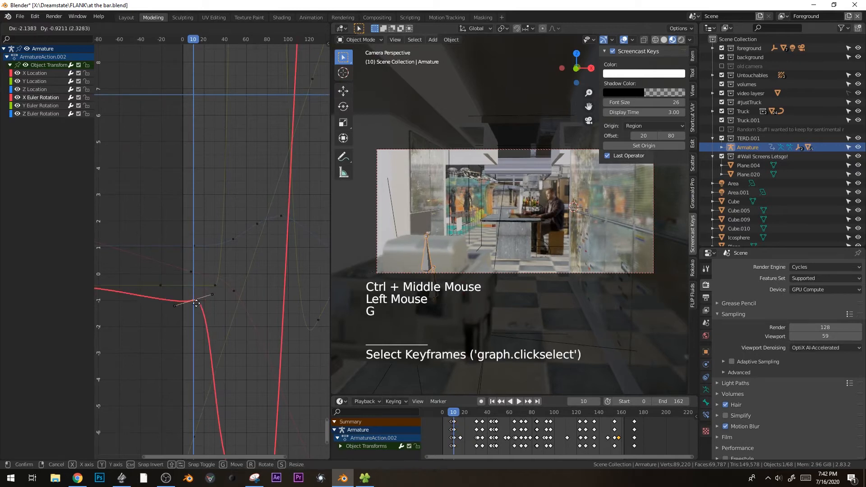
{"action": "left_click", "coordinate": [197, 278]}
{"action": "key", "text": "g"}
{"action": "key", "text": "g"}
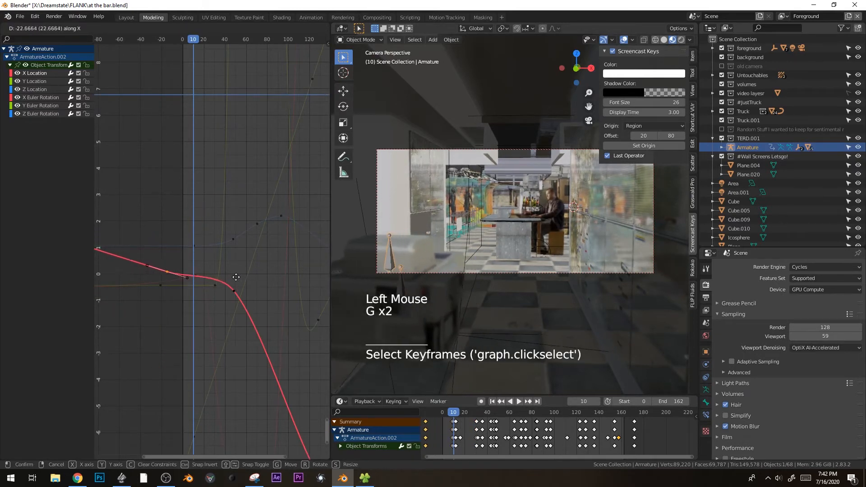
{"action": "key", "text": "r"}
{"action": "left_click", "coordinate": [238, 269]}
Play the shot to review the armature's retimed entrance and return to frame 0.
{"action": "key", "text": "space"}
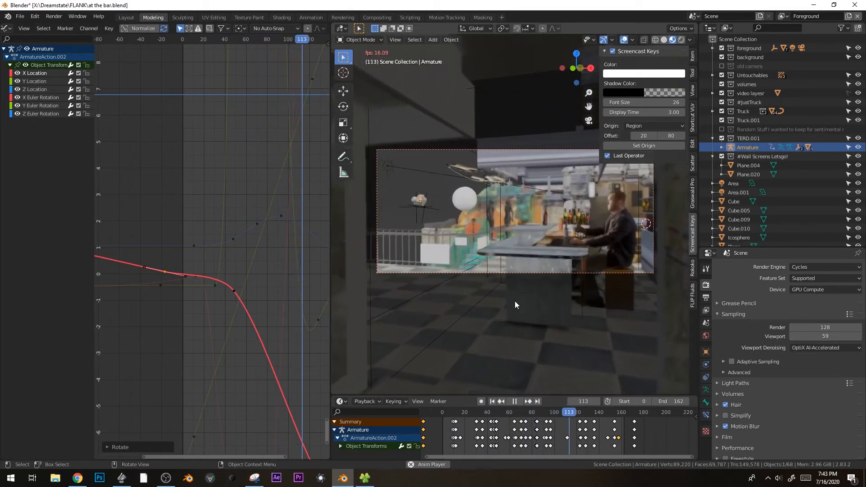
{"action": "key", "text": "space"}
{"action": "left_click", "coordinate": [450, 413]}
{"action": "left_click_drag", "start_coordinate": [431, 412], "coordinate": [428, 411]}
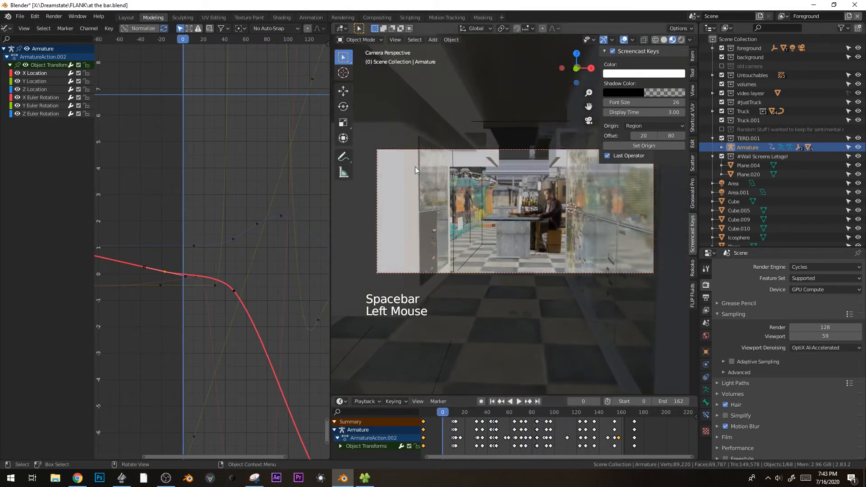
Add a new material to the corridor wall object Cube.005 and assign an Image Texture to its Base Color.
{"action": "left_click", "coordinate": [390, 206]}
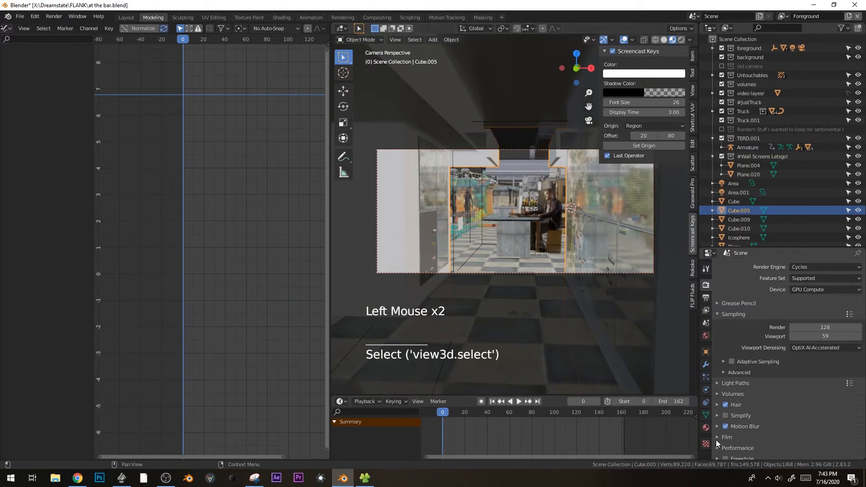
{"action": "left_click", "coordinate": [705, 429]}
{"action": "left_click", "coordinate": [782, 297]}
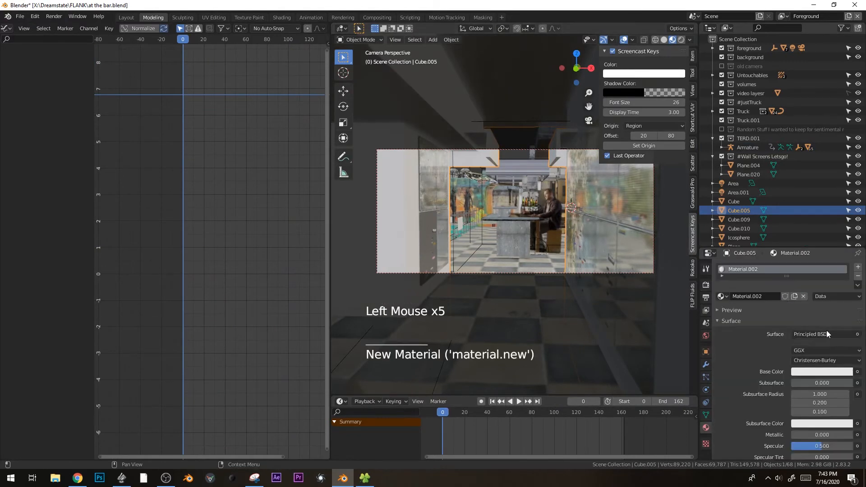
{"action": "left_click", "coordinate": [864, 377]}
{"action": "left_click", "coordinate": [859, 373]}
{"action": "middle_click_drag", "start_coordinate": [771, 323], "coordinate": [772, 450]}
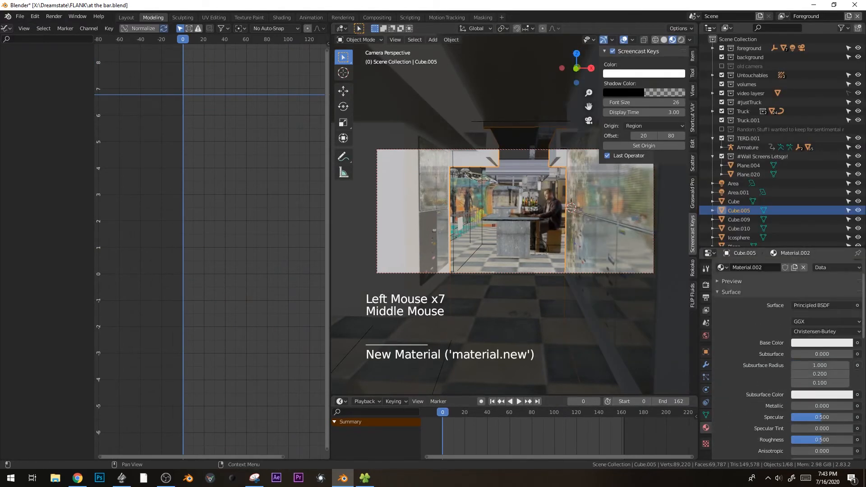
{"action": "left_click", "coordinate": [857, 343]}
{"action": "left_click", "coordinate": [687, 264]}
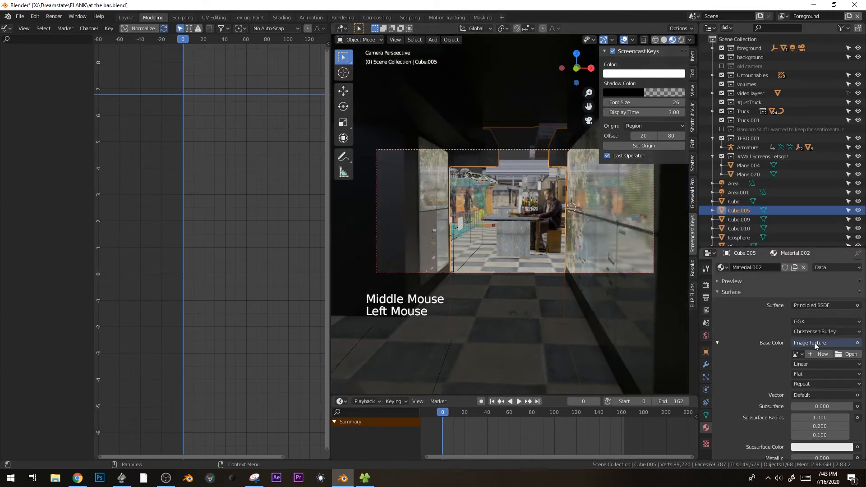
Load the PlasterDamaged0917_1_L image from the textures Bare folder into the wall material's image texture.
{"action": "left_click", "coordinate": [847, 355]}
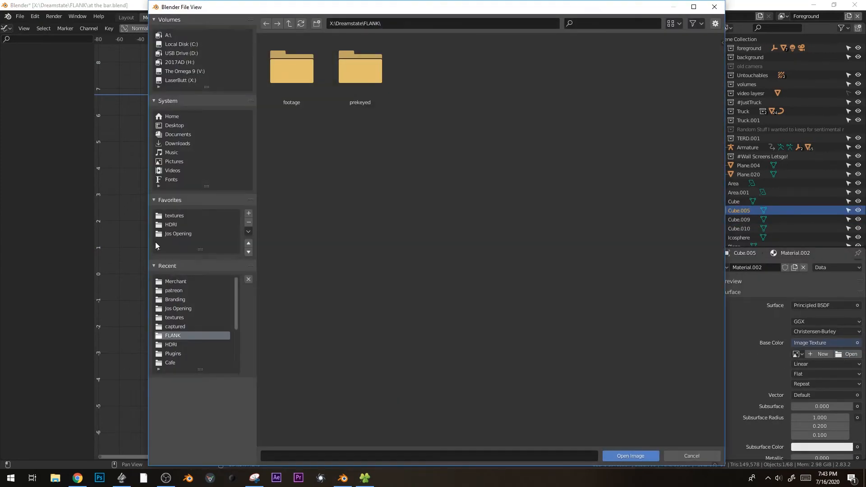
{"action": "left_click", "coordinate": [170, 215]}
{"action": "left_click", "coordinate": [375, 82]}
{"action": "scroll", "coordinate": [501, 361], "scroll_direction": "down", "scroll_amount": 10}
{"action": "scroll", "coordinate": [547, 234], "scroll_direction": "down", "scroll_amount": 8}
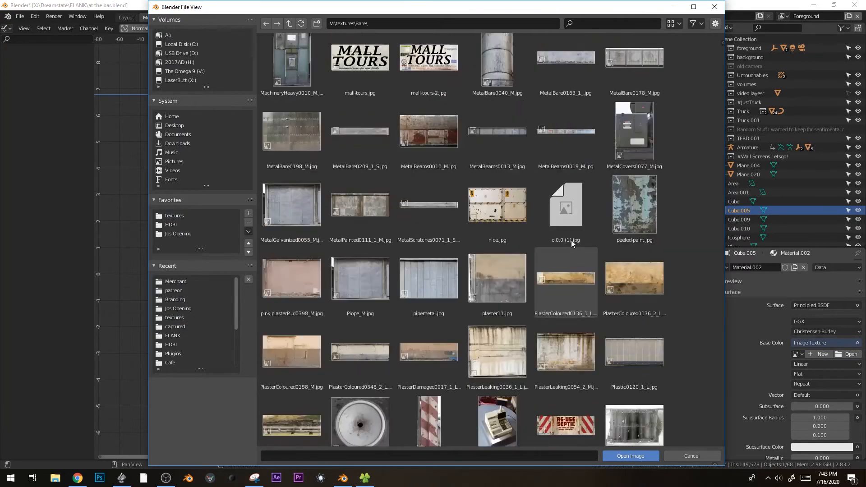
{"action": "scroll", "coordinate": [586, 248], "scroll_direction": "down", "scroll_amount": 10}
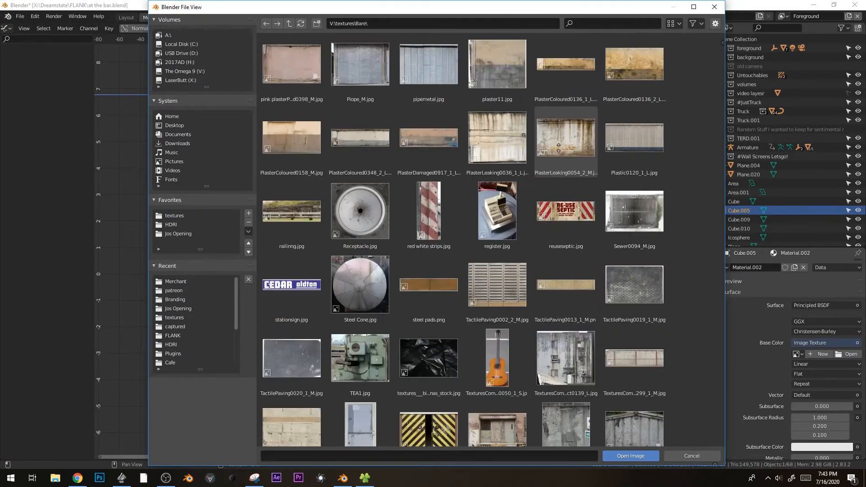
{"action": "scroll", "coordinate": [572, 88], "scroll_direction": "down", "scroll_amount": 4}
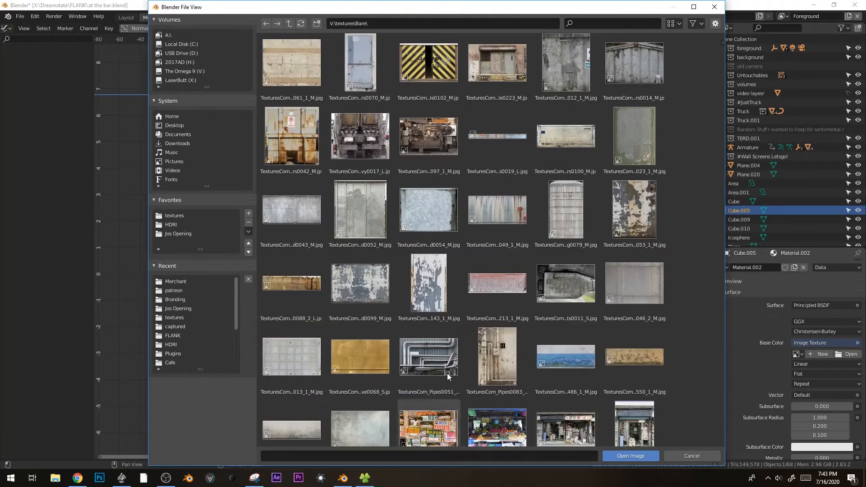
{"action": "scroll", "coordinate": [449, 413], "scroll_direction": "down", "scroll_amount": 10}
{"action": "scroll", "coordinate": [404, 309], "scroll_direction": "up", "scroll_amount": 20}
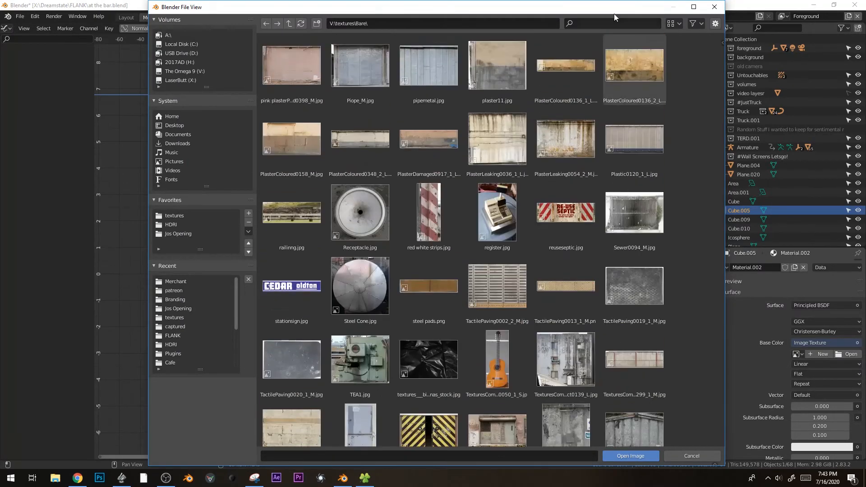
{"action": "double_click", "coordinate": [428, 131]}
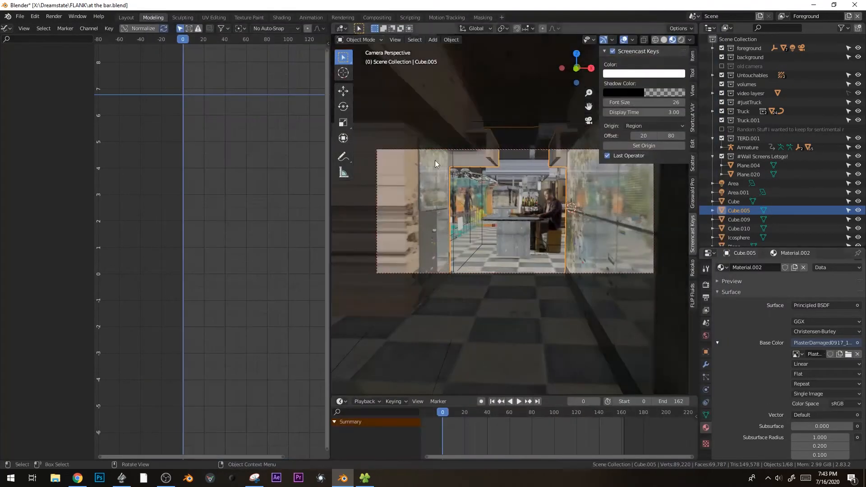
Unwrap all faces of the corridor wall object with Cube Projection.
{"action": "scroll", "coordinate": [469, 223], "scroll_direction": "up", "scroll_amount": 2}
{"action": "key", "text": "Tab"}
{"action": "key", "text": "a"}
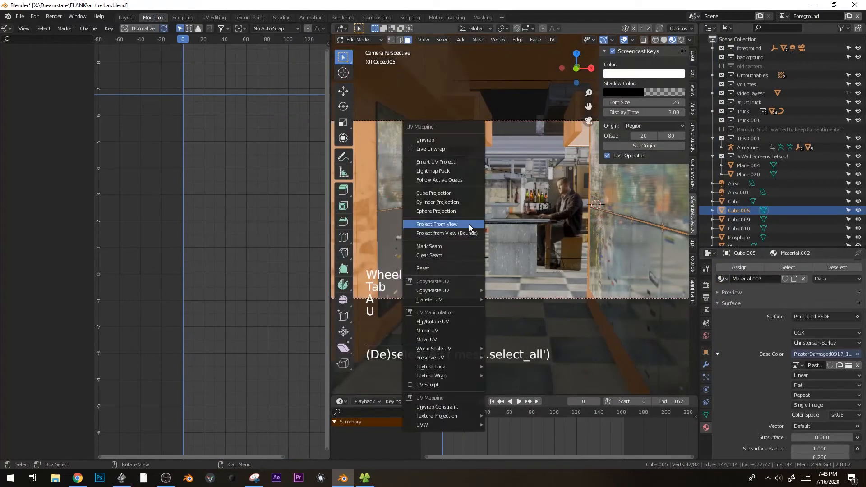
{"action": "left_click", "coordinate": [464, 194]}
{"action": "key", "text": "Tab"}
{"action": "scroll", "coordinate": [496, 204], "scroll_direction": "down", "scroll_amount": 2}
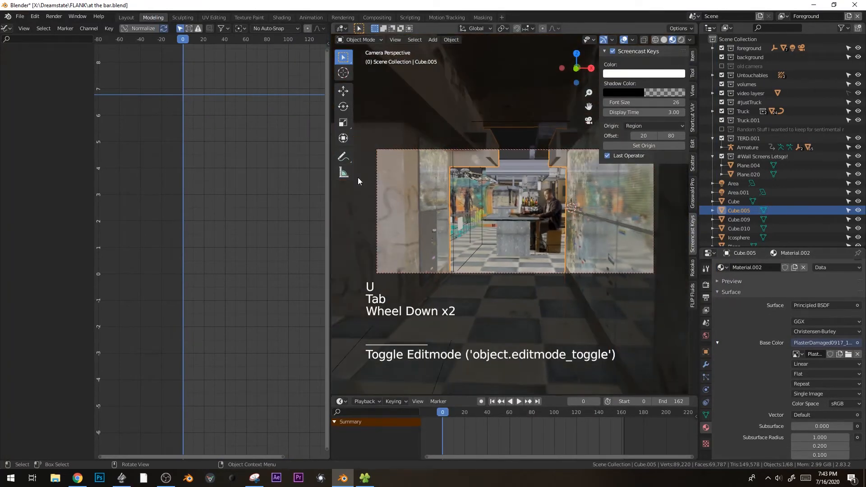
Insert an RGB Curves node between the plaster image and Base Color, and darken it with a point at about X 0.764, Y 0.288.
{"action": "key", "text": "shift+F3"}
{"action": "middle_click_drag", "start_coordinate": [143, 200], "coordinate": [1, 129]}
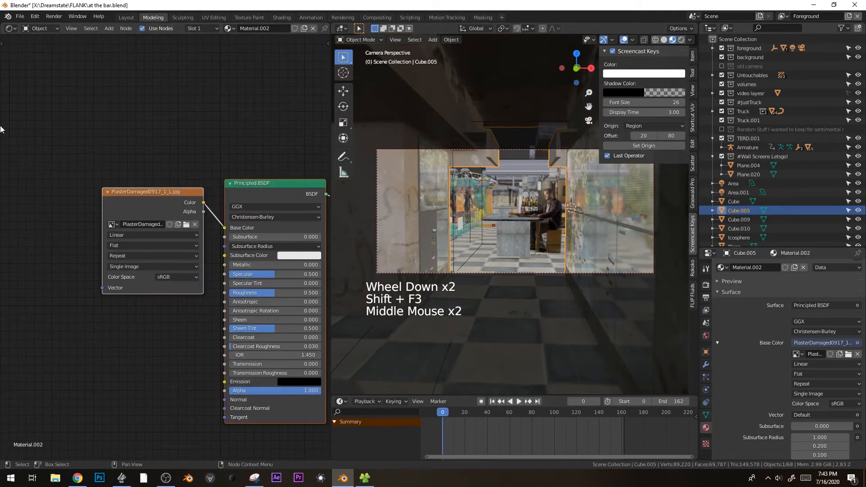
{"action": "key", "text": "g"}
{"action": "left_click", "coordinate": [3, 206]}
{"action": "key", "text": "shift+a"}
{"action": "mouse_move", "coordinate": [52, 191]}
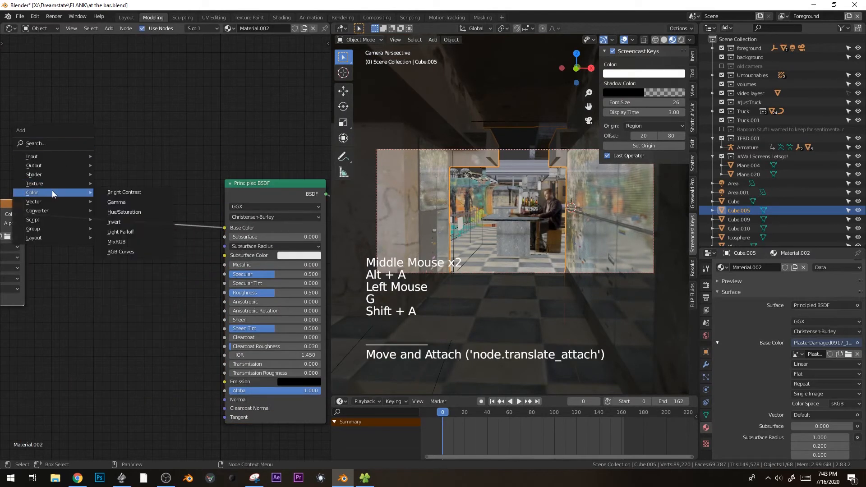
{"action": "left_click", "coordinate": [125, 251]}
{"action": "left_click", "coordinate": [167, 212]}
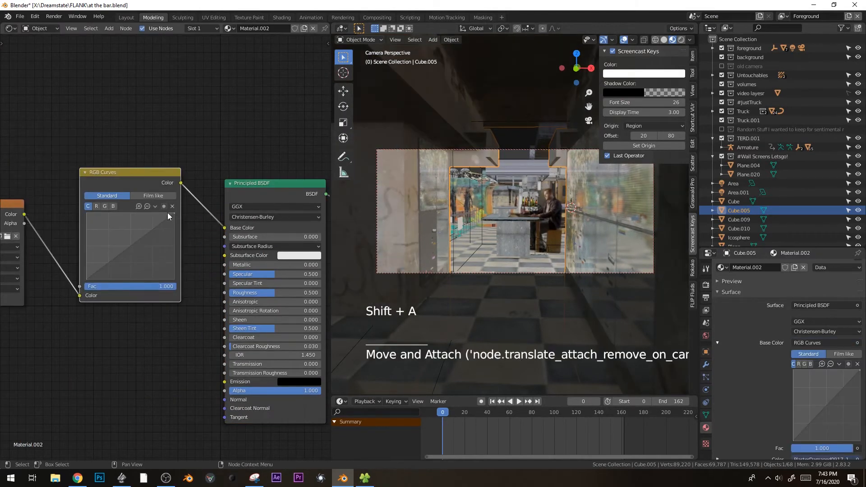
{"action": "left_click", "coordinate": [153, 260]}
Bevel the vertical edge loop at the near end of the left wall with 5 segments, about 0.11 m wide.
{"action": "key", "text": "alt+a"}
{"action": "left_click", "coordinate": [402, 230]}
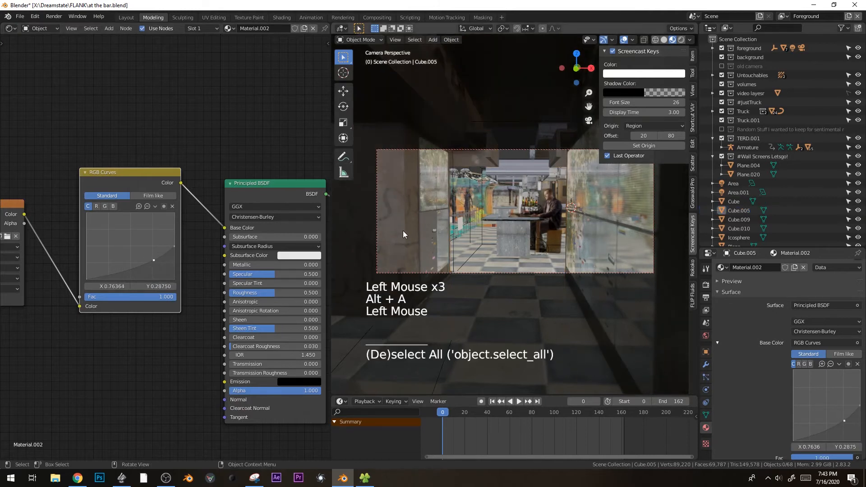
{"action": "key", "text": "Tab"}
{"action": "key", "text": "2"}
{"action": "left_click", "coordinate": [407, 212], "text": "alt"}
{"action": "key", "text": "ctrl+b"}
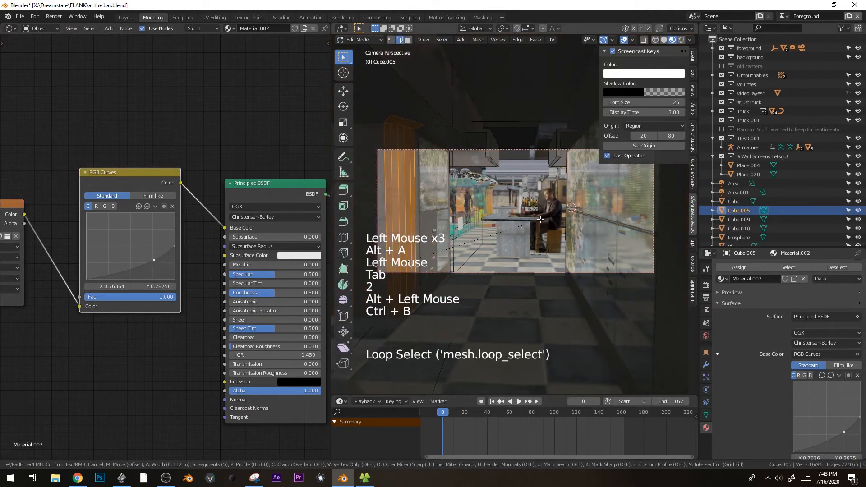
{"action": "key", "text": "Tab"}
Apply smooth shading to the corridor wall object and enable Auto Smooth on its normals.
{"action": "key", "text": "alt+a"}
{"action": "key", "text": "z"}
{"action": "left_click", "coordinate": [383, 174]}
{"action": "right_click", "coordinate": [383, 174]}
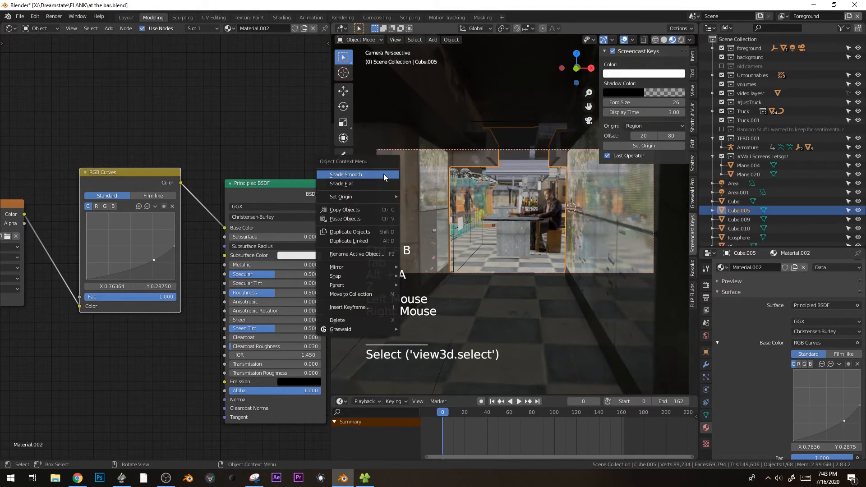
{"action": "left_click", "coordinate": [383, 174]}
{"action": "left_click", "coordinate": [706, 415]}
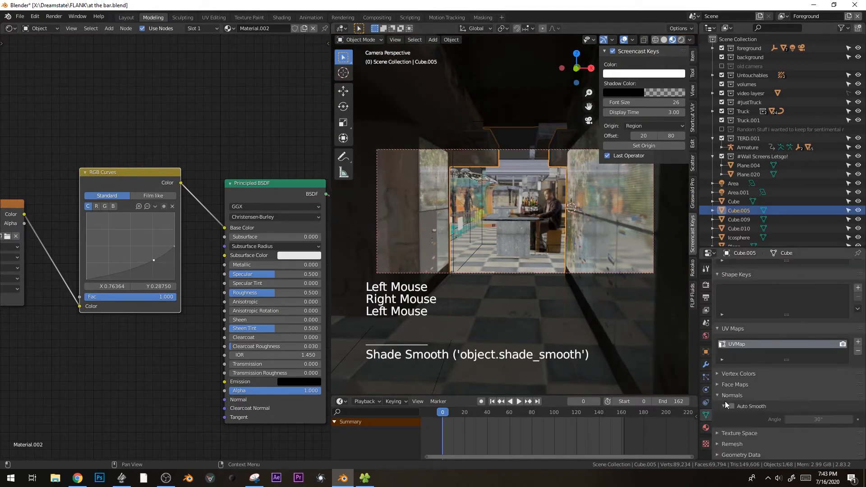
{"action": "left_click", "coordinate": [732, 406]}
Switch the viewport to rendered shading and set a render region around the camera frame.
{"action": "key", "text": "z"}
{"action": "left_click", "coordinate": [441, 158]}
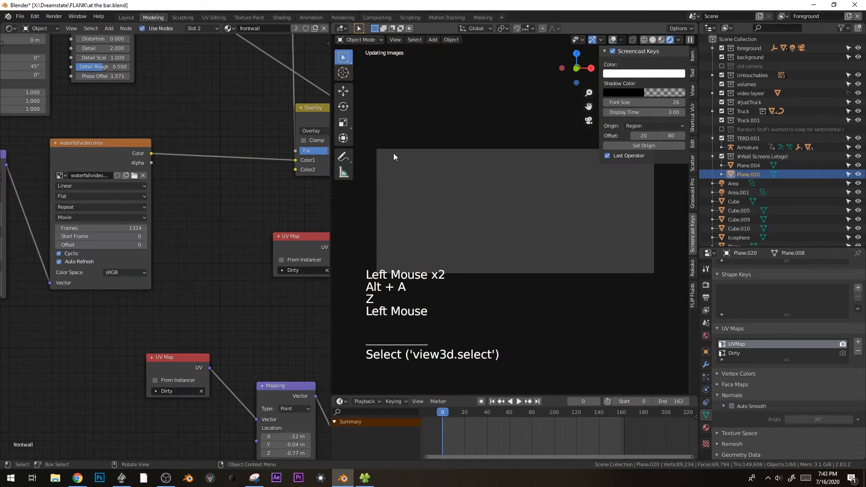
{"action": "scroll", "coordinate": [381, 141], "scroll_direction": "up", "scroll_amount": 1}
{"action": "right_click", "coordinate": [490, 101]}
{"action": "scroll", "coordinate": [491, 100], "scroll_direction": "down", "scroll_amount": 2}
{"action": "key", "text": "ctrl+b"}
{"action": "left_click_drag", "start_coordinate": [397, 126], "coordinate": [684, 345]}
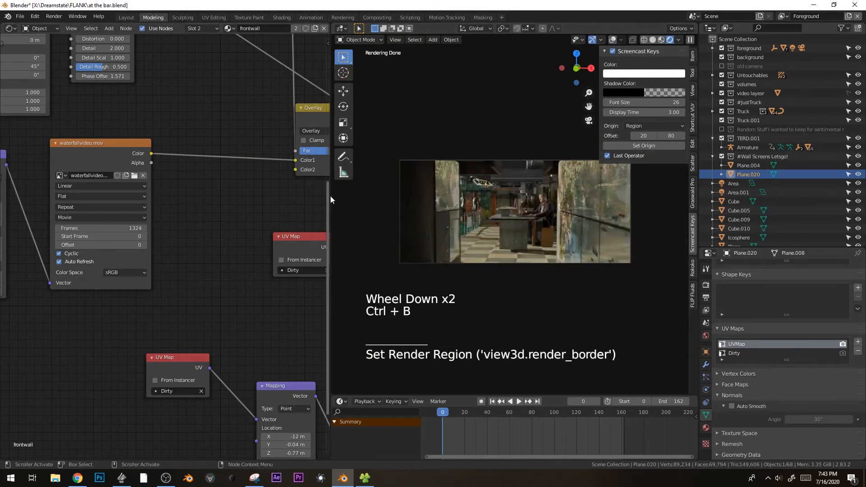
Widen the 3D viewport and preview the rendered shot in short bursts up to frame 27.
{"action": "left_click_drag", "start_coordinate": [330, 197], "coordinate": [195, 198]}
{"action": "scroll", "coordinate": [511, 216], "scroll_direction": "up", "scroll_amount": 1, "text": "shift"}
{"action": "middle_click_drag", "start_coordinate": [511, 216], "coordinate": [531, 218], "text": "shift"}
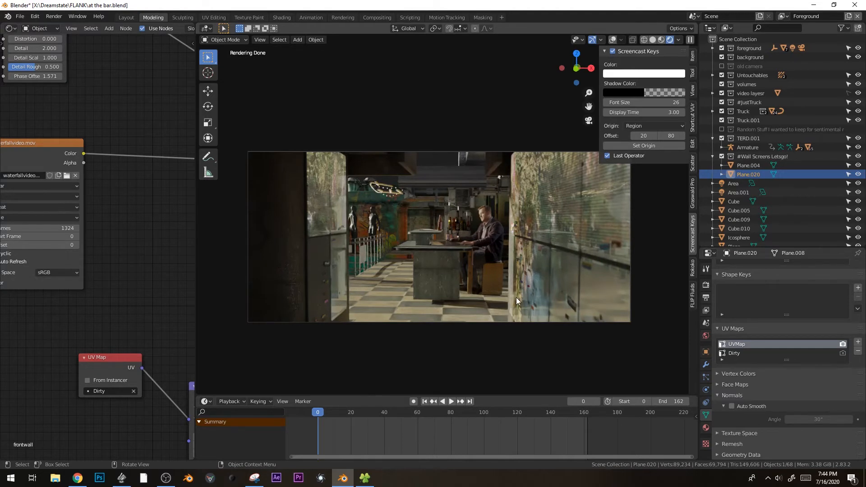
{"action": "key", "text": "space"}
{"action": "key", "text": "space"}
{"action": "key", "text": "space"}
{"action": "key", "text": "space"}
{"action": "key", "text": "space"}
{"action": "key", "text": "space"}
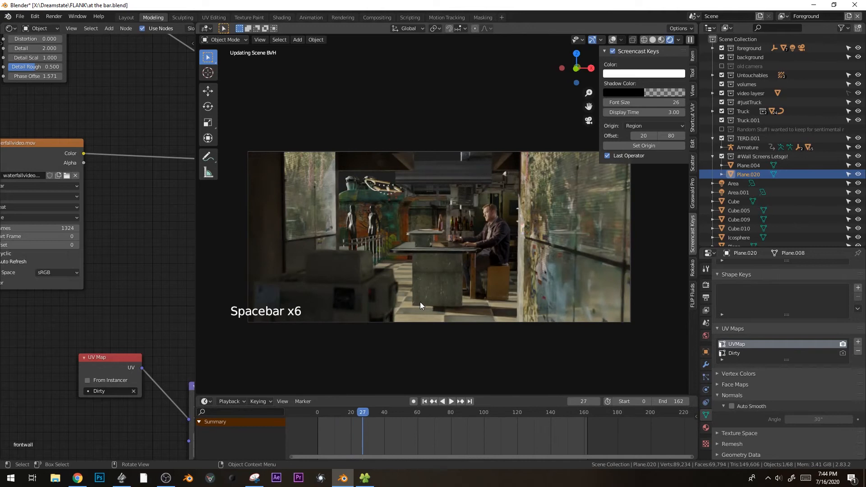
Return the viewport to material preview shading and go back to frame 0.
{"action": "key", "text": "z"}
{"action": "left_click", "coordinate": [431, 361]}
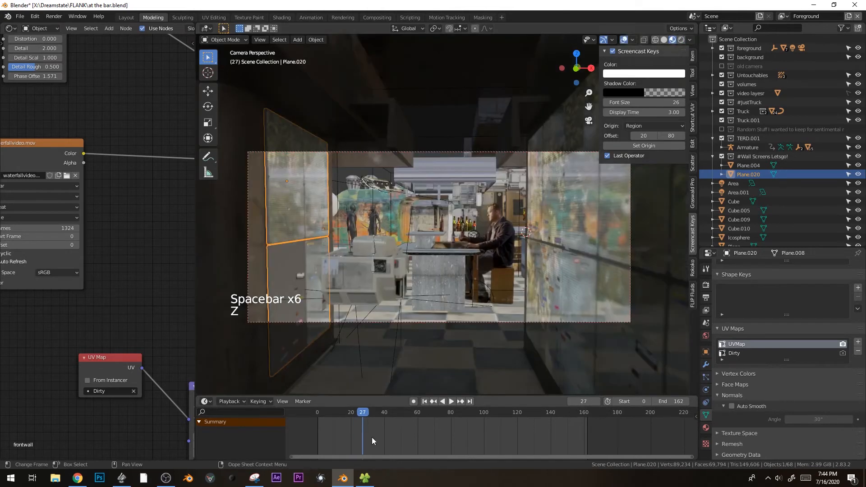
{"action": "left_click", "coordinate": [317, 415]}
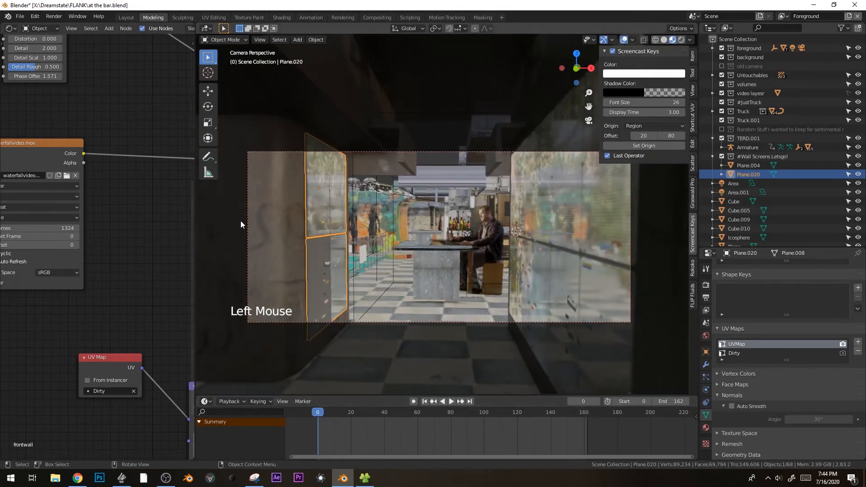
Select Camera.001, show its animation curves in the Graph Editor, and try moving its Z Location key near frame 0.
{"action": "left_click", "coordinate": [266, 153]}
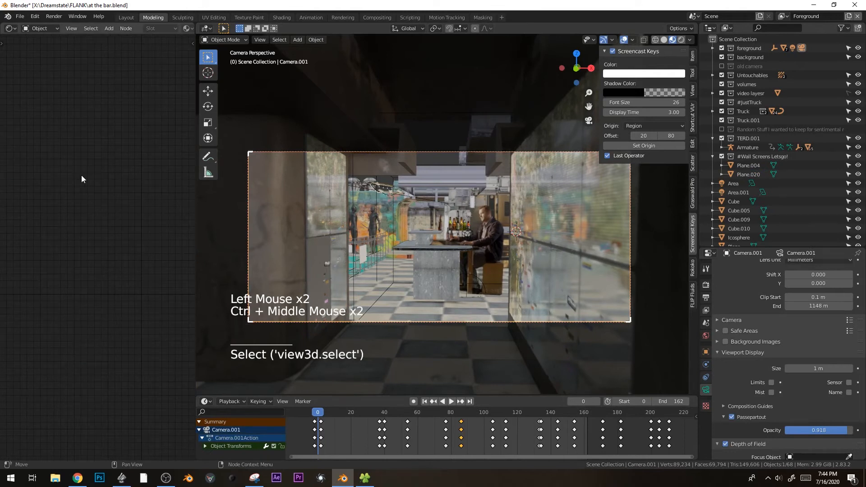
{"action": "key", "text": "shift+F6"}
{"action": "left_click", "coordinate": [134, 239]}
{"action": "key", "text": "g"}
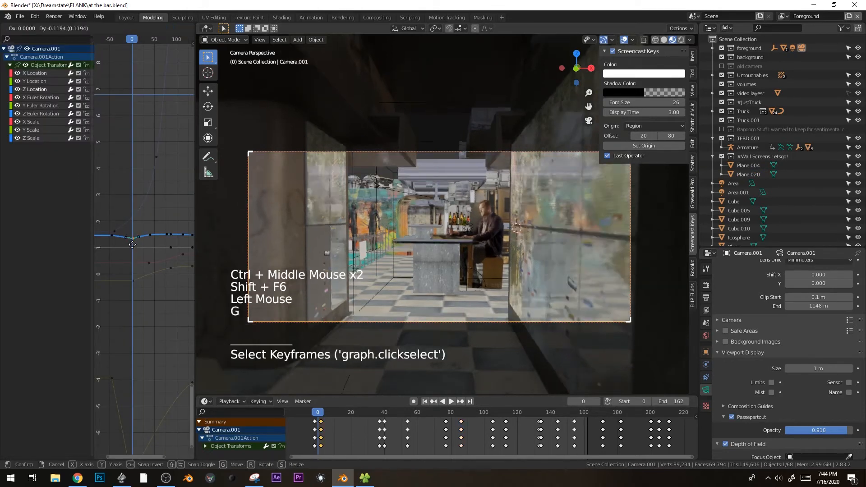
Raise the camera's Z Euler Rotation keyframe before frame 0 to pan the opening view, and rotate its handles.
{"action": "left_click", "coordinate": [116, 231]}
{"action": "key", "text": "g"}
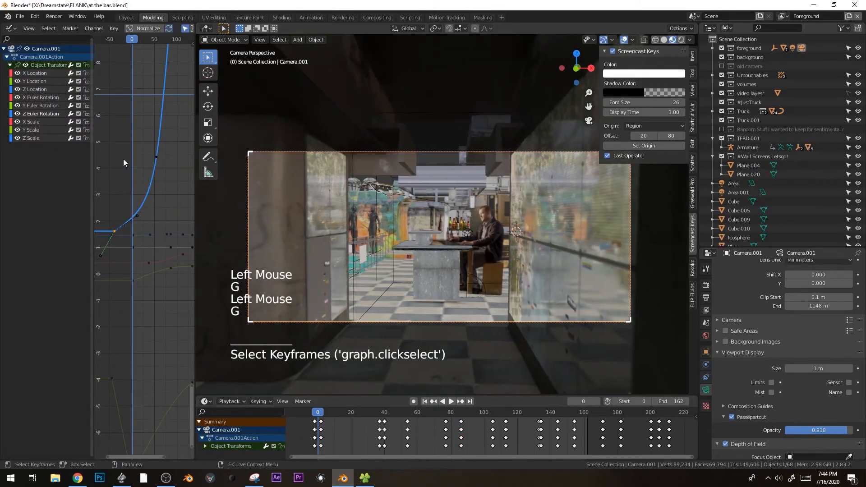
{"action": "middle_click_drag", "start_coordinate": [176, 138], "coordinate": [134, 219], "text": "ctrl"}
{"action": "key", "text": "g"}
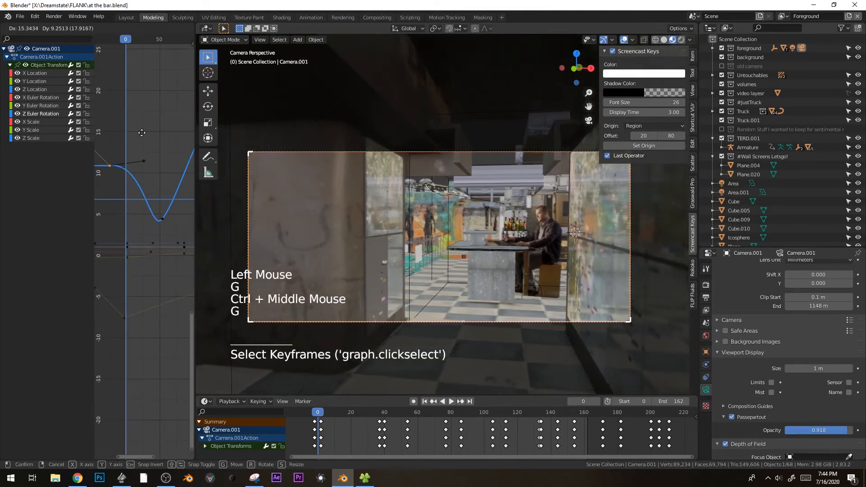
{"action": "left_click", "coordinate": [151, 135]}
{"action": "key", "text": "r"}
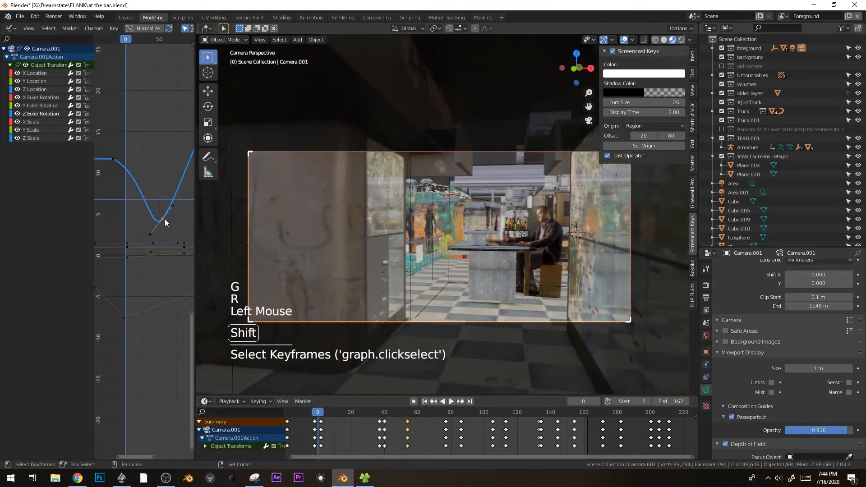
Duplicate the camera's Z Euler Rotation keyframe at frame 54 to about frame 28 and rotate the copy's handles.
{"action": "key", "text": "shift+d"}
{"action": "key", "text": "r"}
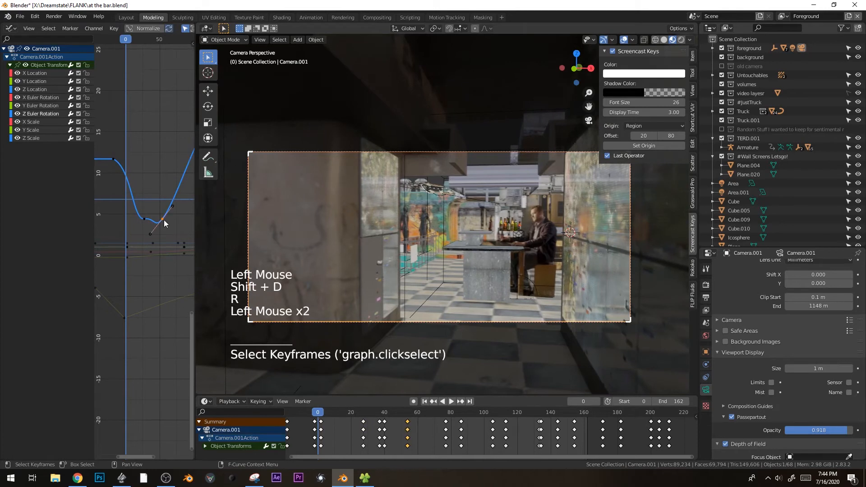
Move the camera's Z Euler Rotation keyframe at frame 54 to about frame 62, and flatten the handles there and at frame 28.
{"action": "key", "text": "r"}
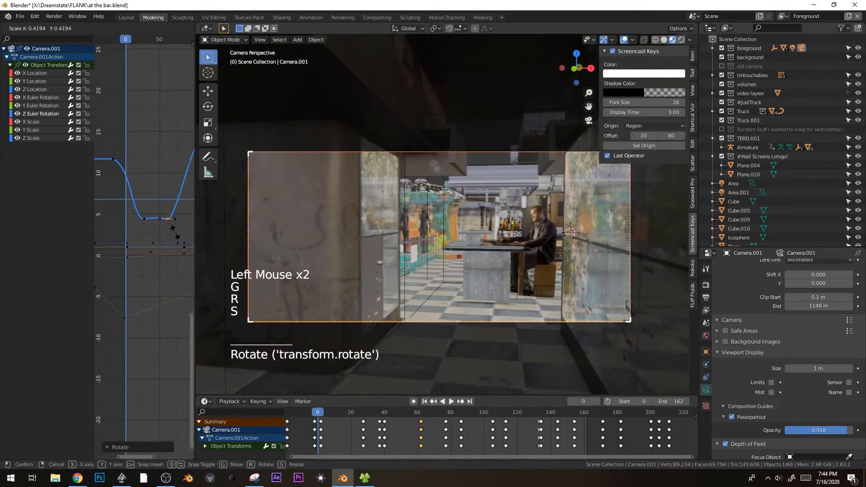
{"action": "left_click", "coordinate": [144, 219]}
{"action": "key", "text": "s"}
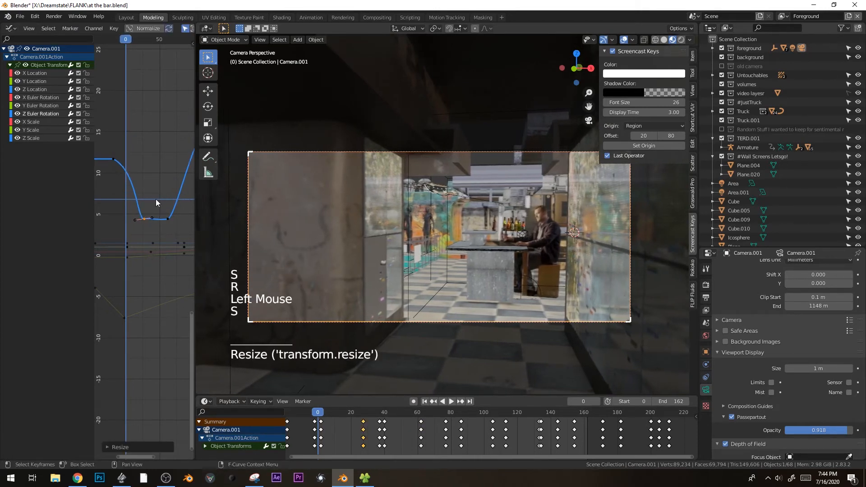
{"action": "key", "text": "space"}
{"action": "key", "text": "space"}
Raise the camera's Z Euler Rotation keyframe before frame 0 to about 16, rotate its handles and play back the pan.
{"action": "left_click", "coordinate": [113, 161]}
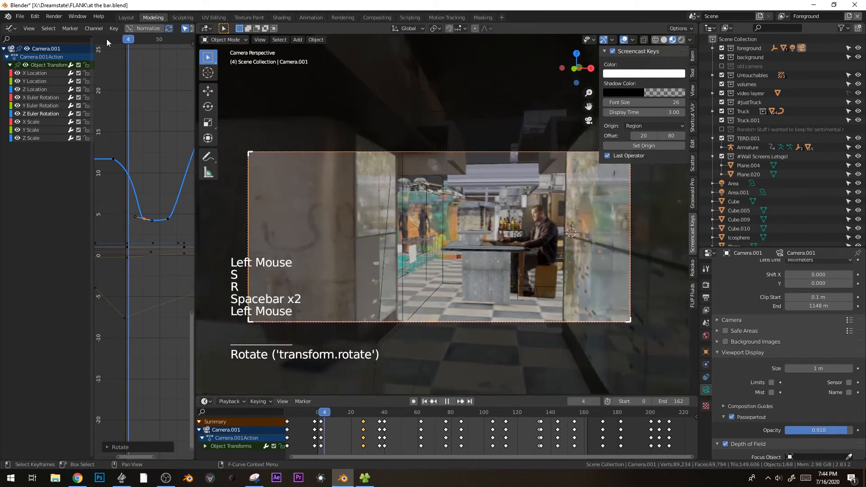
{"action": "left_click", "coordinate": [113, 159]}
{"action": "key", "text": "g"}
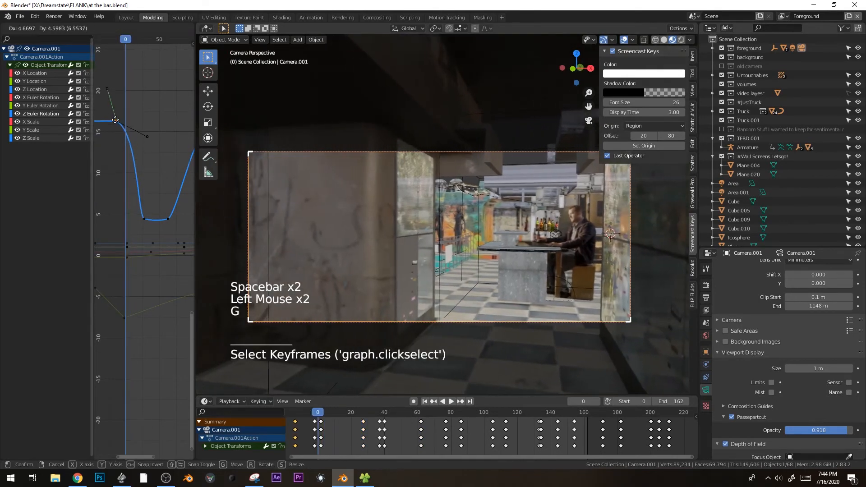
{"action": "left_click", "coordinate": [114, 119]}
{"action": "key", "text": "r"}
{"action": "key", "text": "space"}
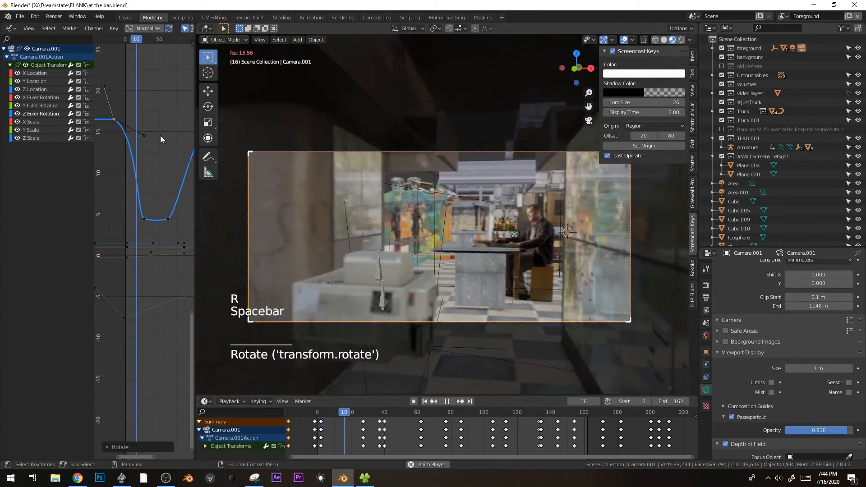
{"action": "key", "text": "space"}
Select the armature, move its X Location keyframe near frame 48 to about frame 44 and slightly up, and go to frame 8.
{"action": "left_click", "coordinate": [395, 230]}
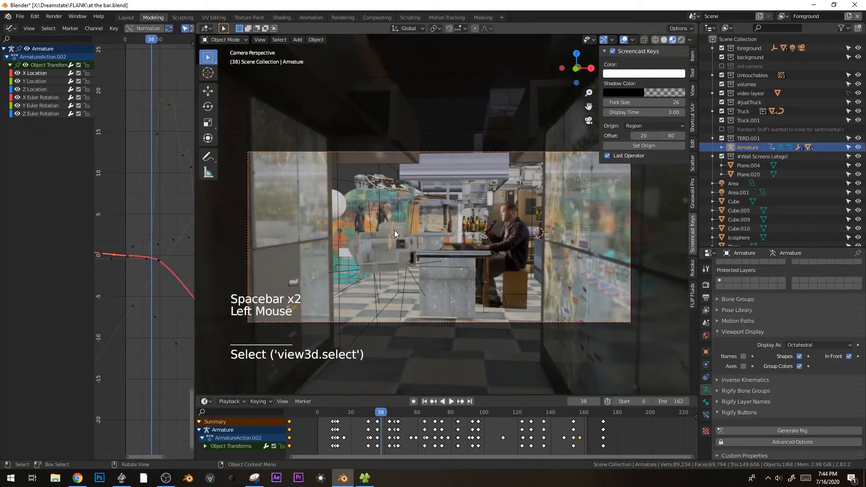
{"action": "left_click", "coordinate": [160, 262]}
{"action": "key", "text": "g"}
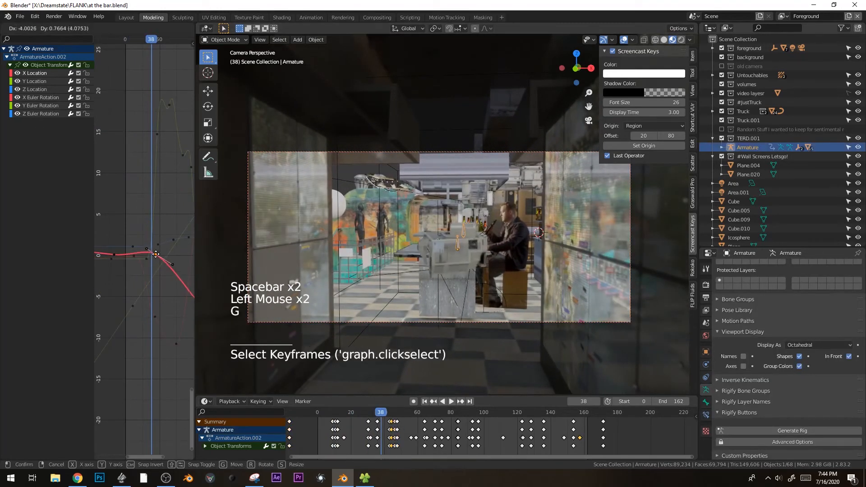
{"action": "left_click_drag", "start_coordinate": [146, 43], "coordinate": [131, 43]}
Adjust the armature's X Location keyframe before frame 0 and rotate its handles so the curve climbs from below zero.
{"action": "left_click", "coordinate": [116, 258]}
{"action": "key", "text": "g"}
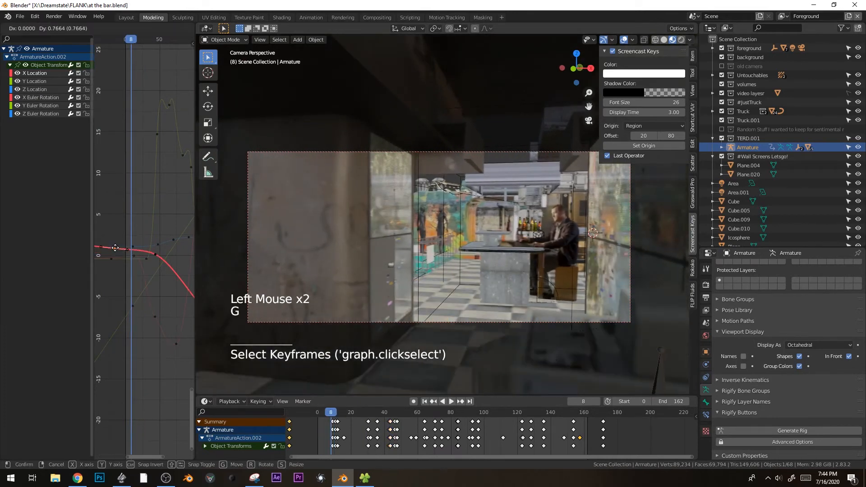
{"action": "key", "text": "r"}
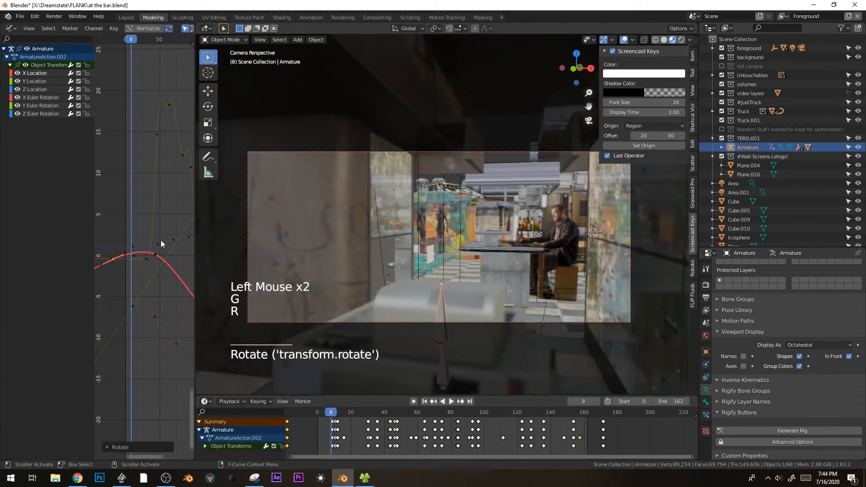
Lower the armature's X Location keyframe near frame 44 slightly and play back the flight through the corridor.
{"action": "left_click", "coordinate": [158, 248]}
{"action": "key", "text": "g"}
{"action": "left_click", "coordinate": [160, 251]}
{"action": "key", "text": "space"}
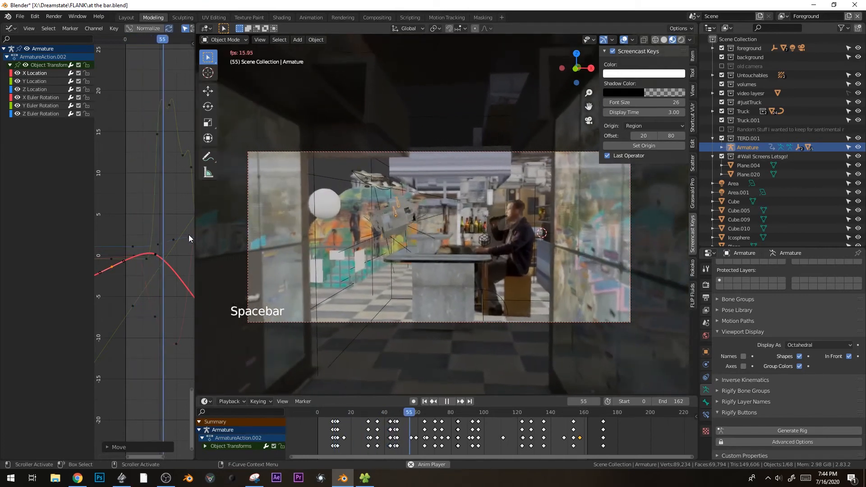
{"action": "key", "text": "space"}
{"action": "key", "text": "space"}
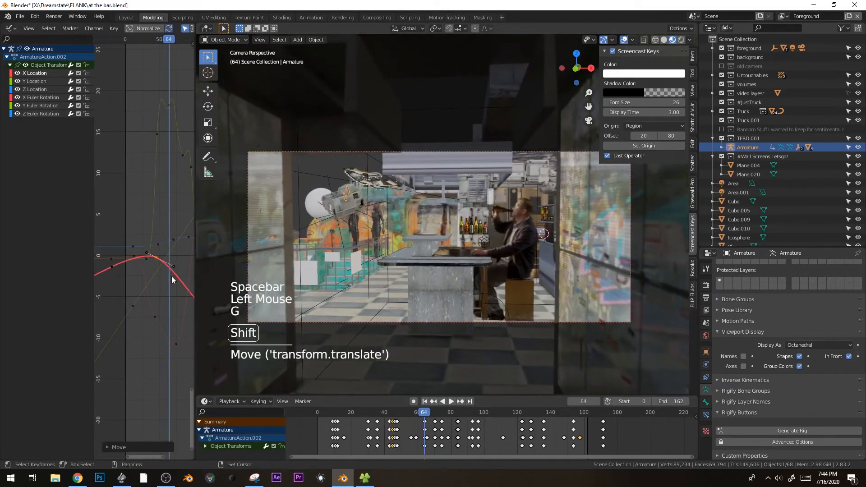
{"action": "key", "text": "space"}
{"action": "left_click", "coordinate": [123, 39]}
{"action": "key", "text": "space"}
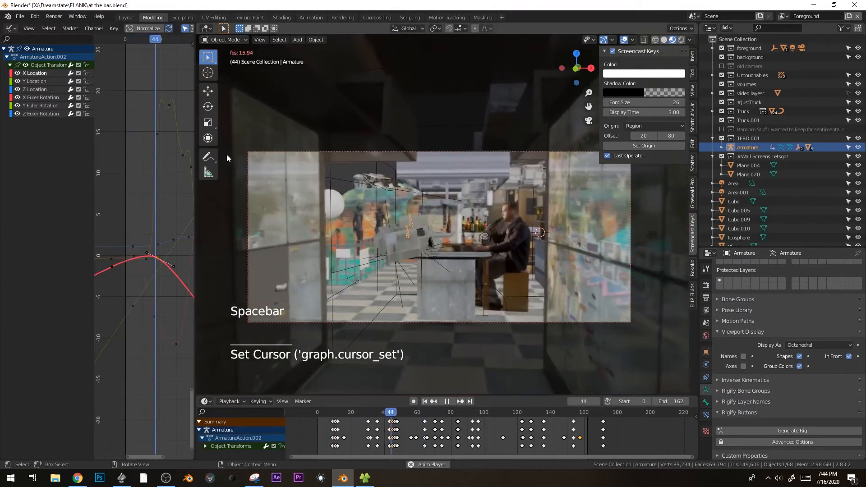
{"action": "key", "text": "space"}
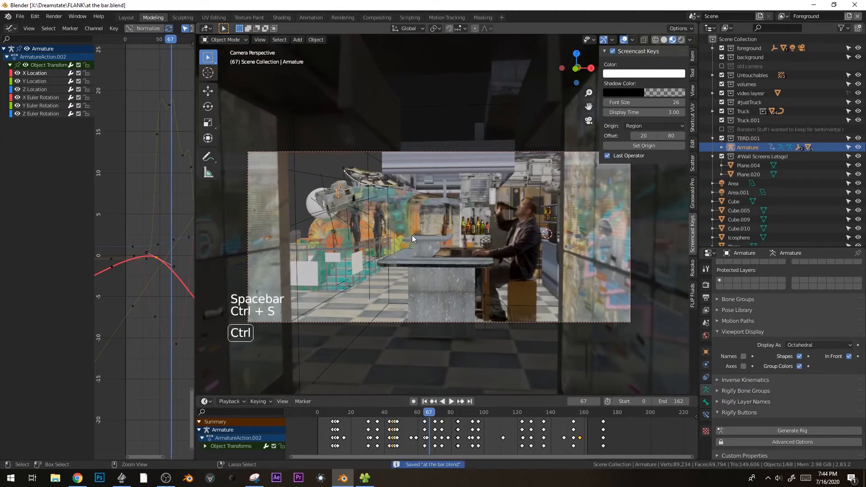
Set the render engine to Eevee and switch the viewport to rendered shading.
{"action": "left_click", "coordinate": [706, 286]}
{"action": "left_click", "coordinate": [798, 267]}
{"action": "left_click", "coordinate": [803, 276]}
{"action": "key", "text": "z"}
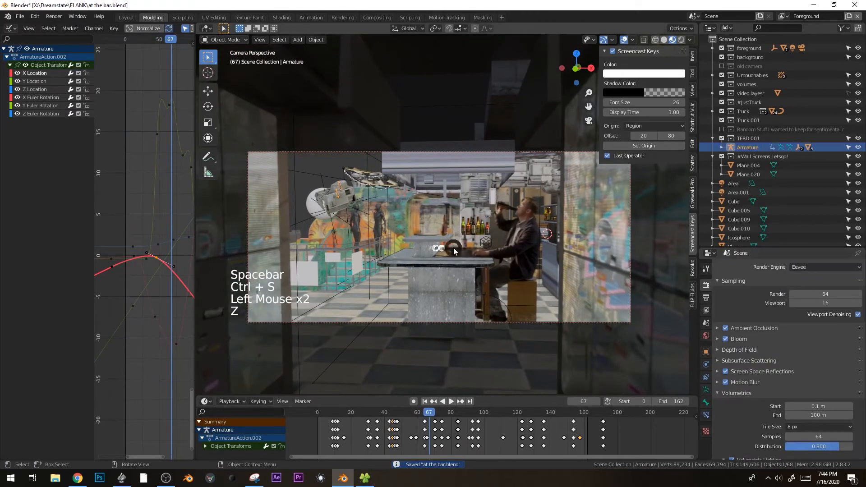
{"action": "left_click", "coordinate": [457, 140]}
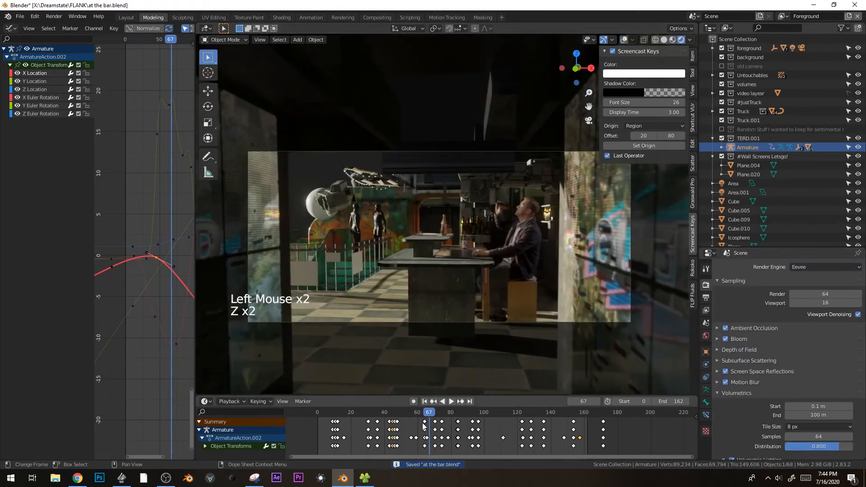
Play back the opening frames in rendered shading to examine the corridor's lighting, and return to the start.
{"action": "key", "text": "space"}
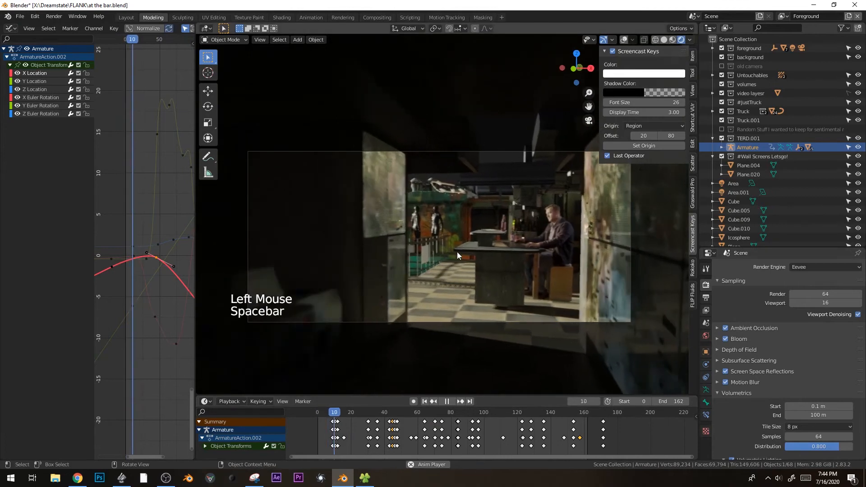
{"action": "key", "text": "space"}
{"action": "key", "text": "space"}
{"action": "key", "text": "space"}
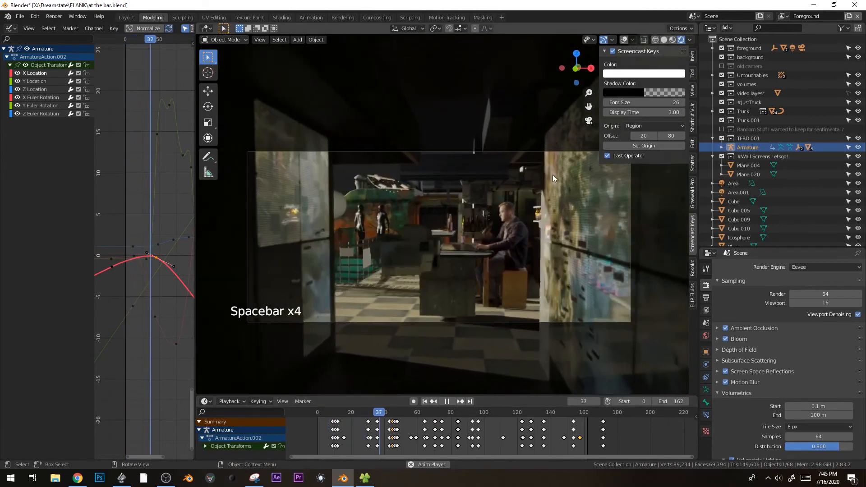
{"action": "key", "text": "space"}
{"action": "left_click", "coordinate": [303, 414]}
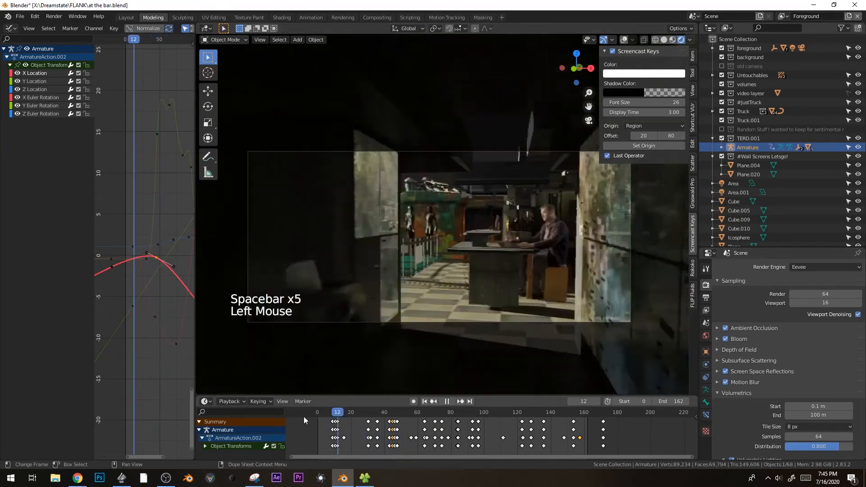
Leave the camera view at the corridor's open end, save the file and add a mesh plane.
{"action": "scroll", "coordinate": [435, 240], "scroll_direction": "down", "scroll_amount": 5}
{"action": "scroll", "coordinate": [446, 246], "scroll_direction": "down", "scroll_amount": 5}
{"action": "middle_click_drag", "start_coordinate": [435, 240], "coordinate": [460, 223]}
{"action": "scroll", "coordinate": [446, 249], "scroll_direction": "down", "scroll_amount": 3}
{"action": "scroll", "coordinate": [477, 198], "scroll_direction": "up", "scroll_amount": 3}
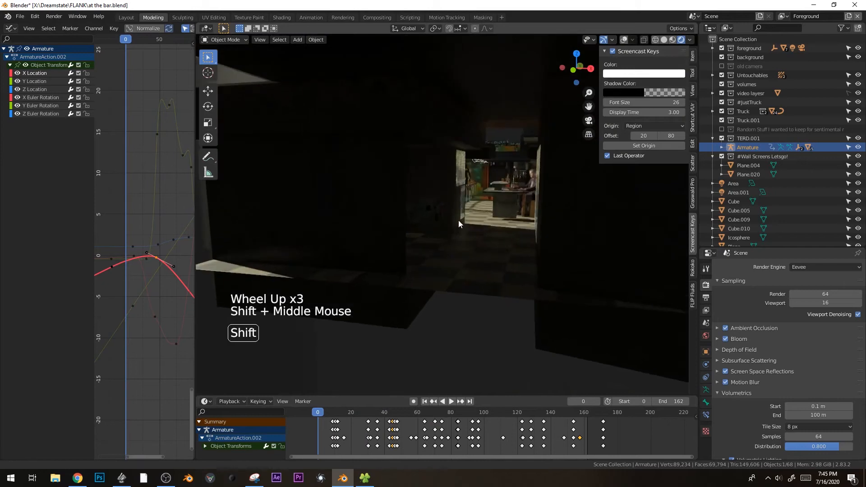
{"action": "key", "text": "ctrl+s"}
{"action": "key", "text": "shift+a"}
{"action": "mouse_move", "coordinate": [466, 236]}
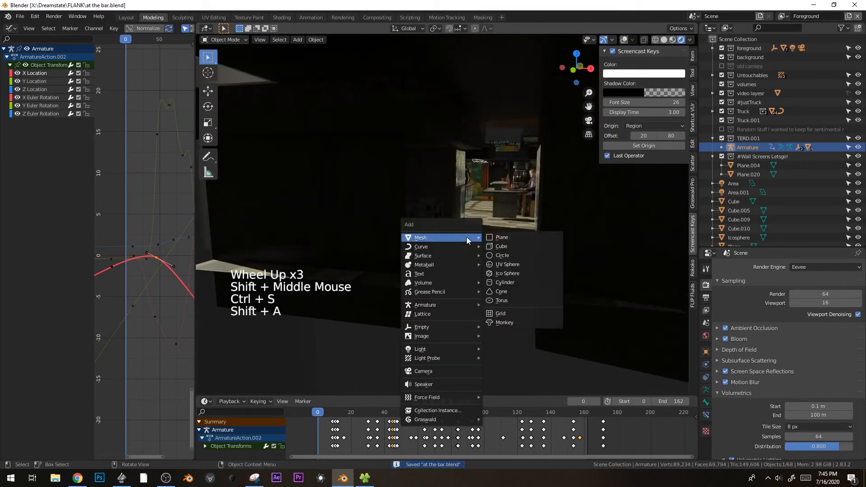
{"action": "left_click", "coordinate": [524, 238]}
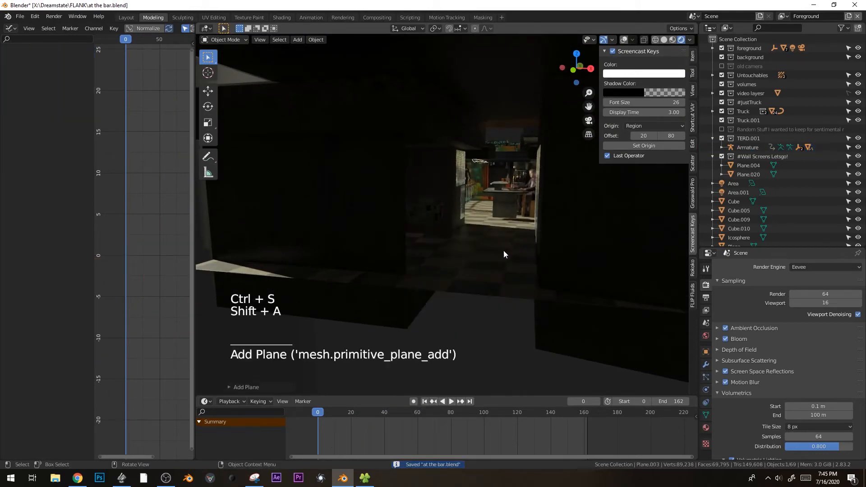
In the top view, move the plane just beyond the corridor's open end and rotate it 90° to stand upright.
{"action": "scroll", "coordinate": [514, 245], "scroll_direction": "down", "scroll_amount": 5}
{"action": "key", "text": "g"}
{"action": "scroll", "coordinate": [447, 250], "scroll_direction": "down", "scroll_amount": 3}
{"action": "key", "text": "shift+alt+z"}
{"action": "key", "text": "KP_7"}
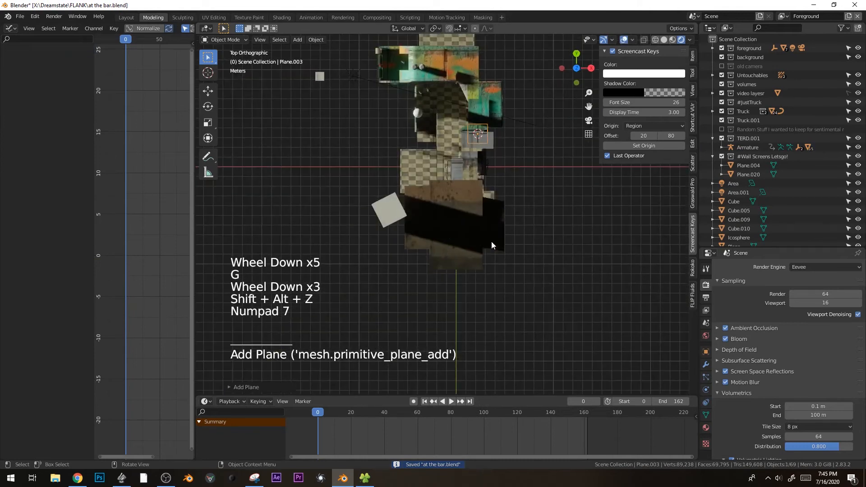
{"action": "key", "text": "g"}
{"action": "type", "text": "r90"}
{"action": "key", "text": "Return"}
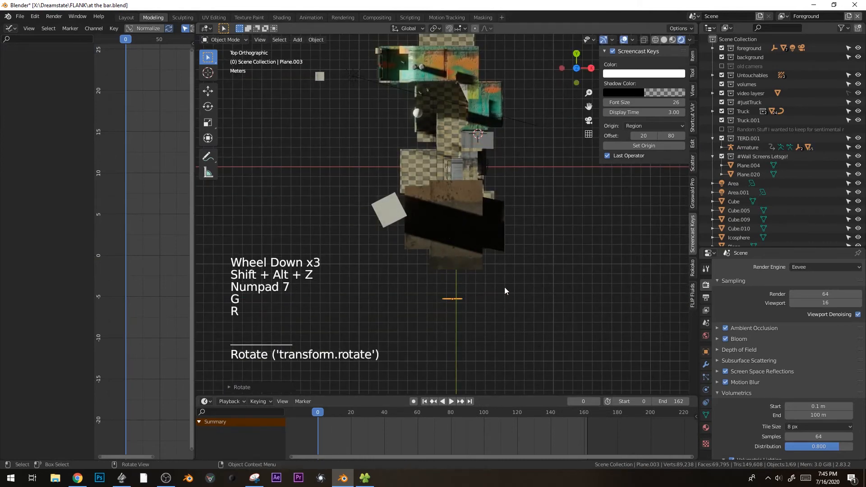
Scale the plane up and position it against the corridor's open end to close it off.
{"action": "key", "text": "s"}
{"action": "left_click", "coordinate": [575, 277]}
{"action": "key", "text": "g"}
{"action": "left_click", "coordinate": [519, 268]}
{"action": "middle_click_drag", "start_coordinate": [514, 266], "coordinate": [557, 177]}
{"action": "key", "text": "g"}
Give the plane a new material with a grey base colour of value 0.387.
{"action": "left_click", "coordinate": [705, 427]}
{"action": "left_click", "coordinate": [783, 309]}
{"action": "left_click", "coordinate": [810, 397]}
{"action": "left_click", "coordinate": [845, 308]}
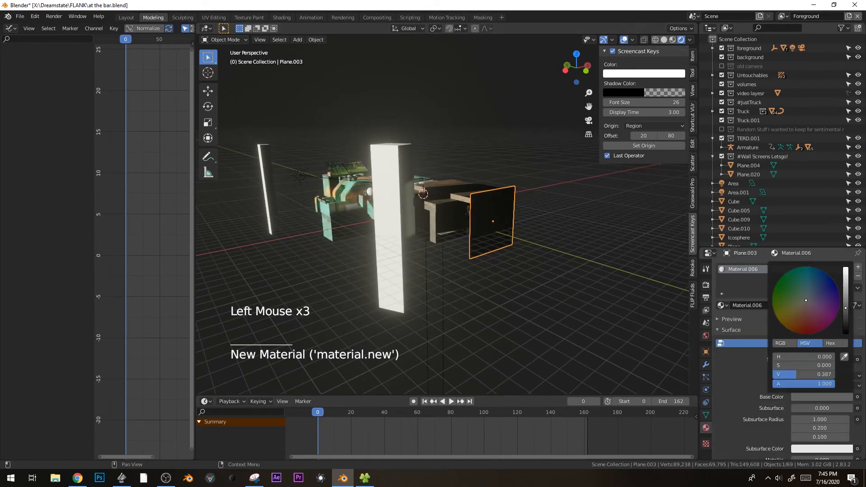
Deselect everything, check the closed corridor's playback through the camera and save the file.
{"action": "key", "text": "alt+a"}
{"action": "key", "text": "KP_0"}
{"action": "key", "text": "space"}
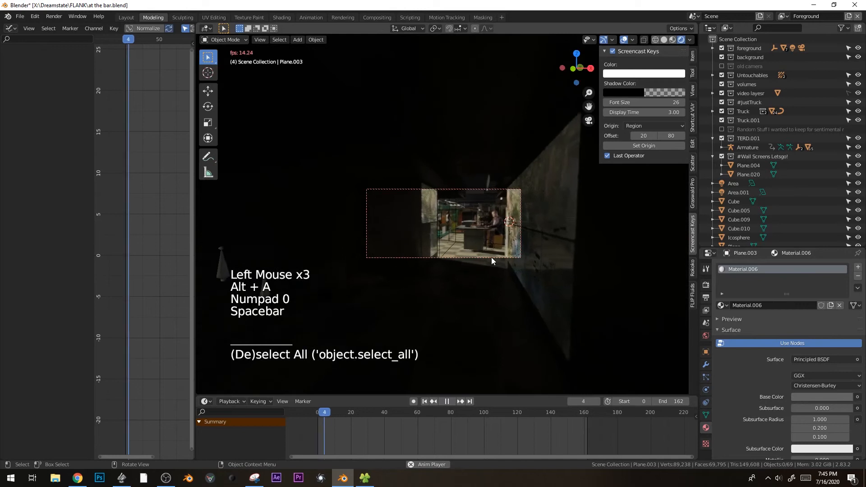
{"action": "key", "text": "space"}
{"action": "scroll", "coordinate": [450, 251], "scroll_direction": "up", "scroll_amount": 4}
{"action": "key", "text": "ctrl+s"}
Set the render engine to Cycles for a short rendered playback, and return the viewport to material preview.
{"action": "key", "text": "z"}
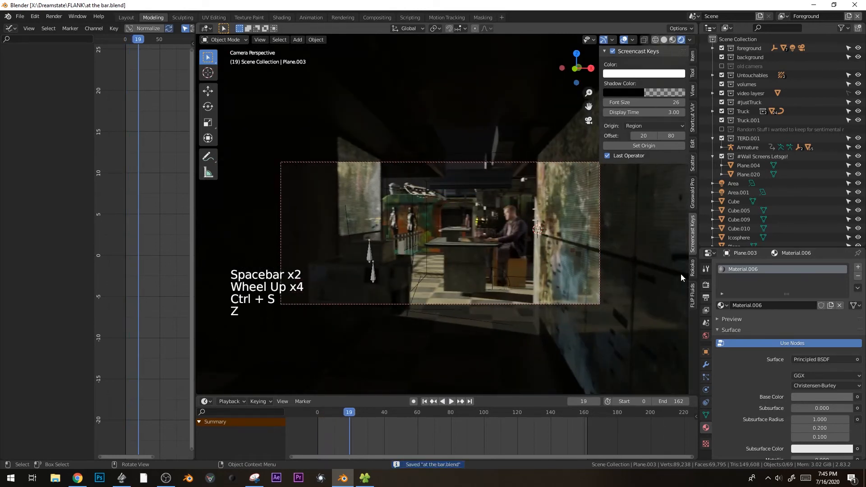
{"action": "left_click", "coordinate": [706, 285]}
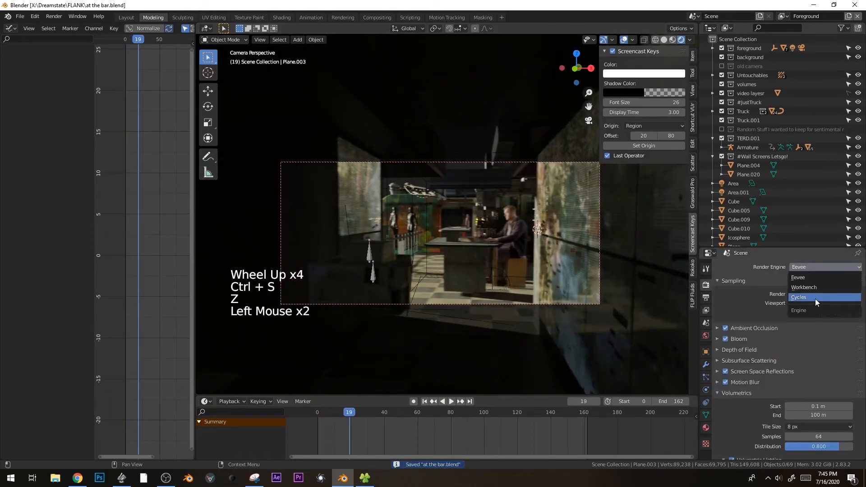
{"action": "left_click", "coordinate": [815, 299]}
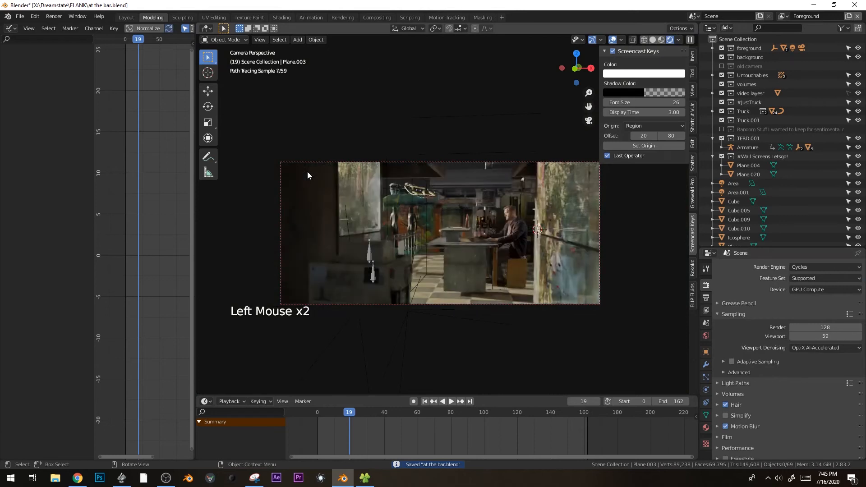
{"action": "key", "text": "space"}
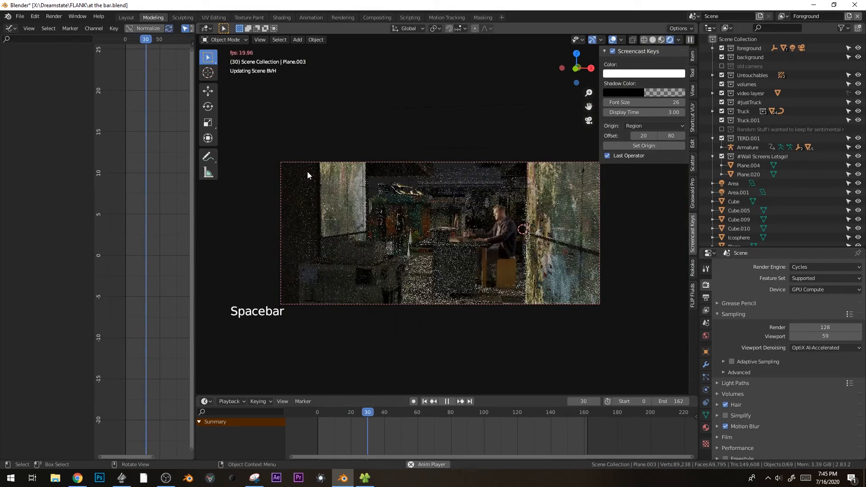
{"action": "key", "text": "space"}
{"action": "key", "text": "z"}
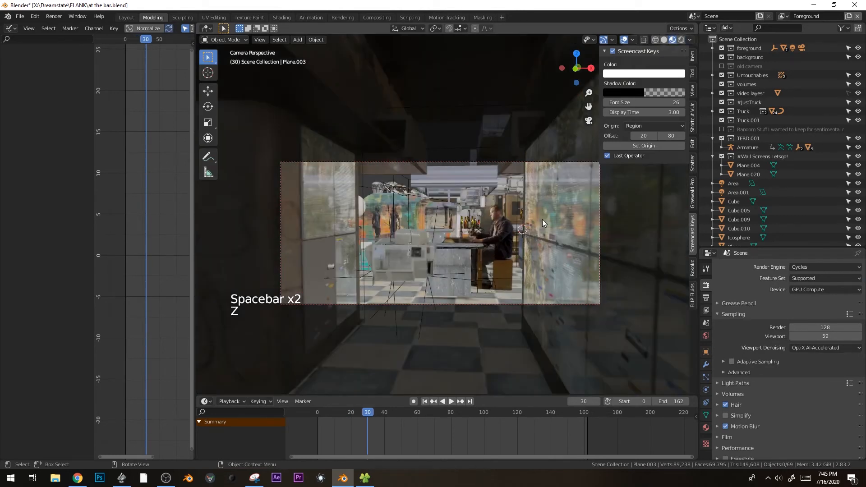
{"action": "left_click", "coordinate": [544, 221]}
{"action": "key", "text": "Tab"}
{"action": "scroll", "coordinate": [587, 206], "scroll_direction": "up", "scroll_amount": 1}
{"action": "key", "text": "ctrl+l"}
{"action": "middle_click_drag", "start_coordinate": [575, 195], "coordinate": [517, 200], "text": "shift"}
{"action": "scroll", "coordinate": [517, 201], "scroll_direction": "up", "scroll_amount": 2}
{"action": "left_click", "coordinate": [537, 213]}
{"action": "key", "text": "ctrl+l"}
{"action": "key", "text": "r"}
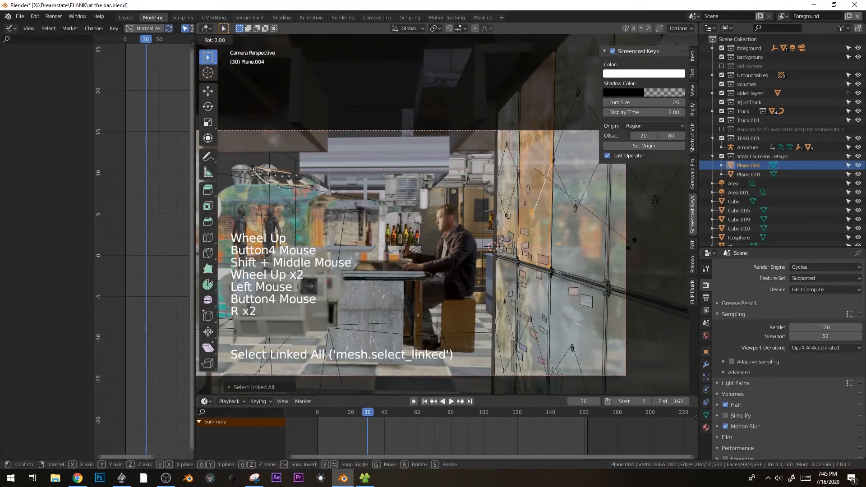
{"action": "right_click", "coordinate": [635, 244]}
{"action": "key", "text": "g"}
{"action": "left_click", "coordinate": [634, 244]}
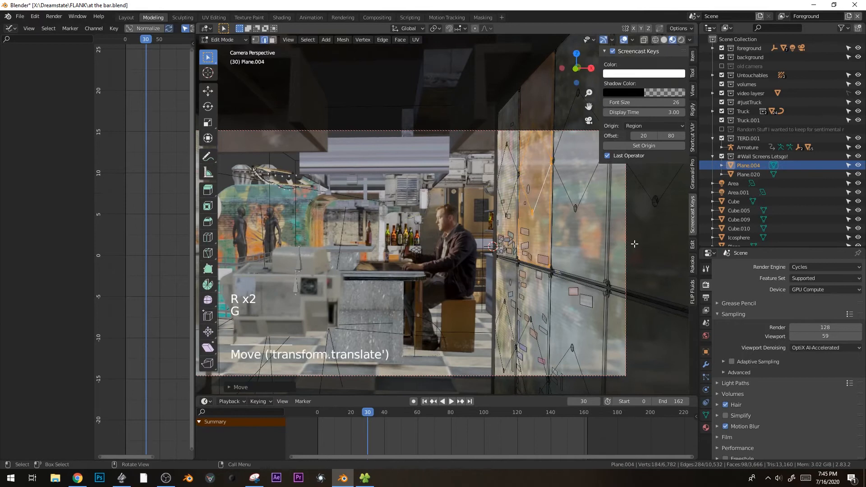
{"action": "right_click", "coordinate": [633, 244]}
{"action": "key", "text": "r"}
{"action": "right_click", "coordinate": [635, 237]}
{"action": "right_click", "coordinate": [636, 240]}
{"action": "key", "text": "Tab"}
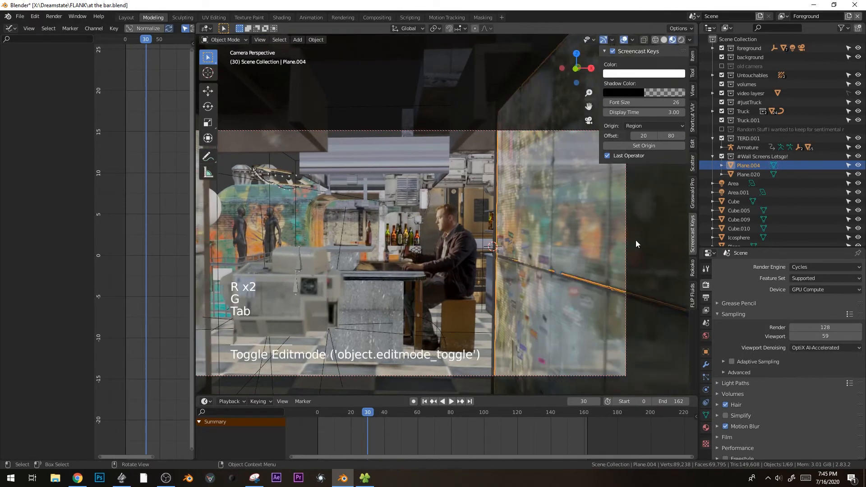
Deselect everything and play back the animation in material preview to examine the move toward the bar.
{"action": "key", "text": "alt+a"}
{"action": "key", "text": "space"}
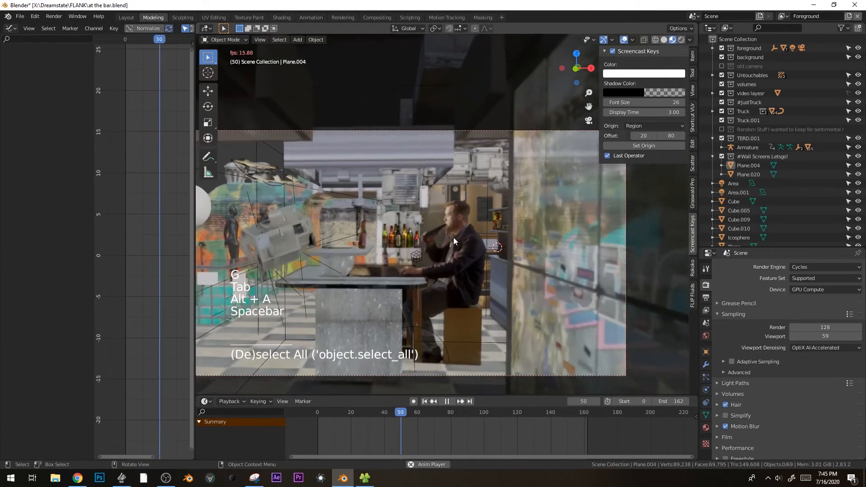
{"action": "scroll", "coordinate": [453, 237], "scroll_direction": "down", "scroll_amount": 2}
{"action": "middle_click_drag", "start_coordinate": [296, 226], "coordinate": [382, 239], "text": "shift"}
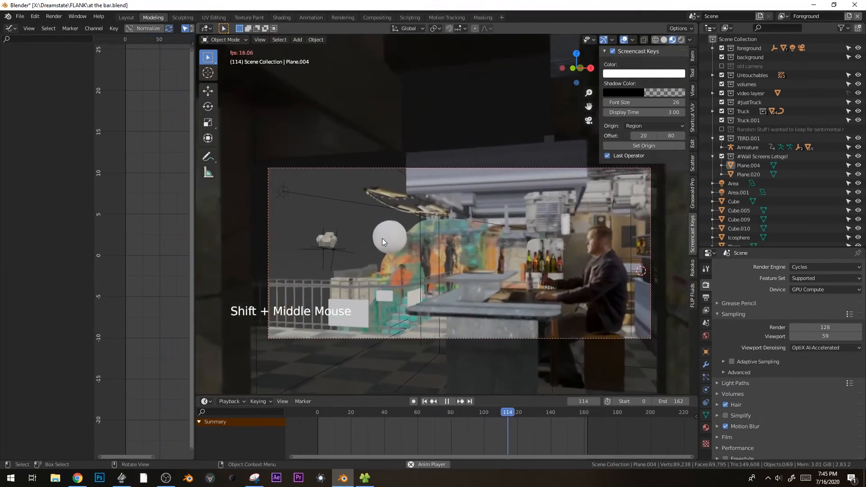
Stop the playback, leave the camera view and enable the excluded "Random Stuff I wanted to keep for sentimental" collection.
{"action": "key", "text": "space"}
{"action": "middle_click_drag", "start_coordinate": [443, 278], "coordinate": [478, 287]}
{"action": "scroll", "coordinate": [478, 287], "scroll_direction": "down", "scroll_amount": 16}
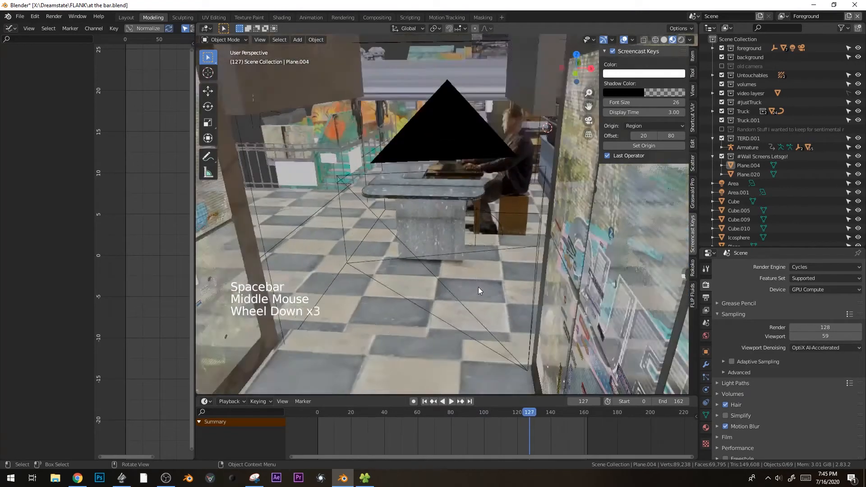
{"action": "left_click", "coordinate": [722, 129]}
Gather the metal railing pieces from the stored props and move them next to the bar set.
{"action": "middle_click_drag", "start_coordinate": [502, 234], "coordinate": [590, 217], "text": "shift"}
{"action": "scroll", "coordinate": [488, 210], "scroll_direction": "down", "scroll_amount": 1}
{"action": "scroll", "coordinate": [488, 210], "scroll_direction": "down", "scroll_amount": 3}
{"action": "scroll", "coordinate": [469, 231], "scroll_direction": "down", "scroll_amount": 5}
{"action": "key", "text": "alt+a"}
{"action": "left_click", "coordinate": [567, 192]}
{"action": "scroll", "coordinate": [495, 254], "scroll_direction": "up", "scroll_amount": 5}
{"action": "left_click", "coordinate": [473, 235]}
{"action": "middle_click_drag", "start_coordinate": [474, 234], "coordinate": [588, 240]}
{"action": "left_click", "coordinate": [542, 217], "text": "shift"}
{"action": "key", "text": "KP_7"}
{"action": "scroll", "coordinate": [496, 217], "scroll_direction": "down", "scroll_amount": 4}
{"action": "key", "text": "g"}
{"action": "left_click", "coordinate": [353, 255]}
{"action": "scroll", "coordinate": [356, 289], "scroll_direction": "up", "scroll_amount": 5}
{"action": "middle_click_drag", "start_coordinate": [359, 317], "coordinate": [484, 212], "text": "shift"}
{"action": "scroll", "coordinate": [484, 212], "scroll_direction": "up", "scroll_amount": 3}
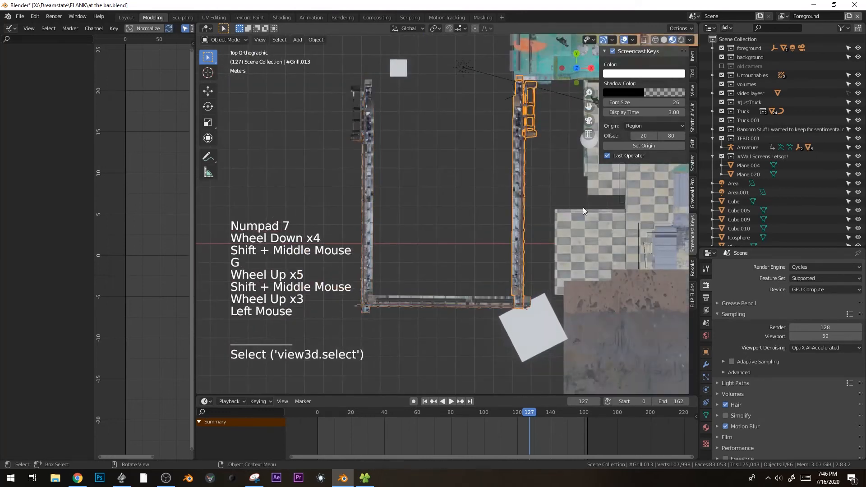
Move the #Grill.013 railing piece onto the outer edge of the checkered floor and scale it to fit.
{"action": "key", "text": "r"}
{"action": "key", "text": "s"}
{"action": "key", "text": "g"}
{"action": "key", "text": "s"}
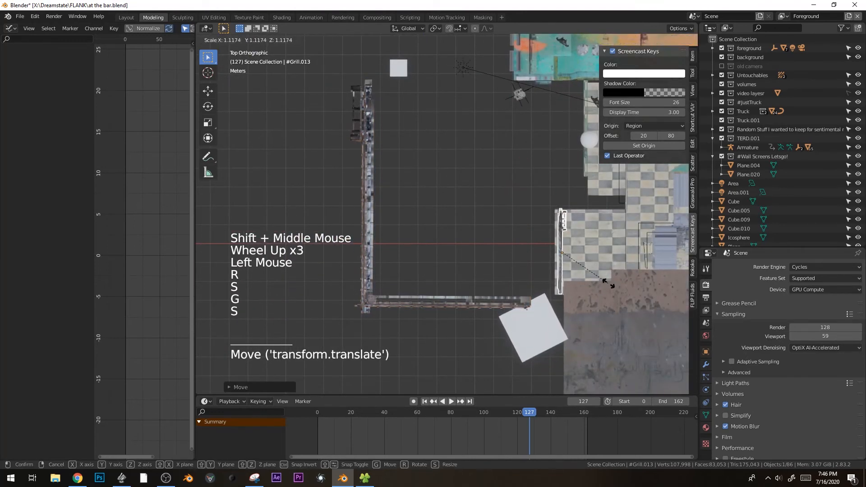
{"action": "left_click", "coordinate": [609, 285]}
Lower the railing piece along the Z axis to floor level and check it through the camera.
{"action": "middle_click_drag", "start_coordinate": [609, 285], "coordinate": [504, 90]}
{"action": "key", "text": "g"}
{"action": "key", "text": "z"}
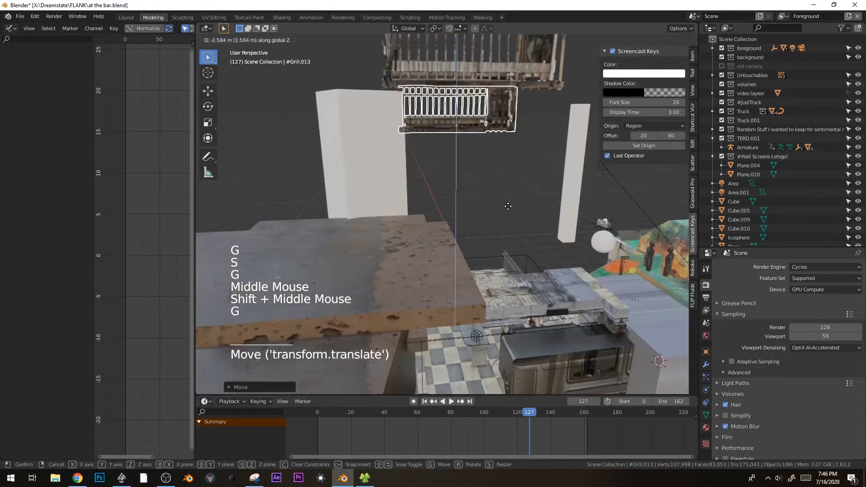
{"action": "left_click", "coordinate": [511, 308]}
{"action": "key", "text": "KP_0"}
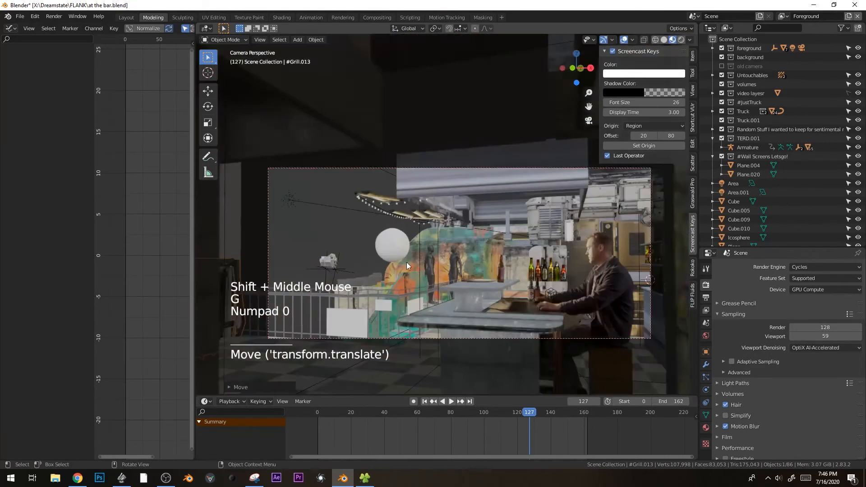
Play a few frames, scale the railing to suit the camera framing and move it along the X axis.
{"action": "middle_click_drag", "start_coordinate": [445, 268], "coordinate": [497, 191], "text": "shift"}
{"action": "key", "text": "space"}
{"action": "key", "text": "space"}
{"action": "key", "text": "s"}
{"action": "left_click", "coordinate": [513, 239]}
{"action": "key", "text": "g"}
{"action": "key", "text": "x"}
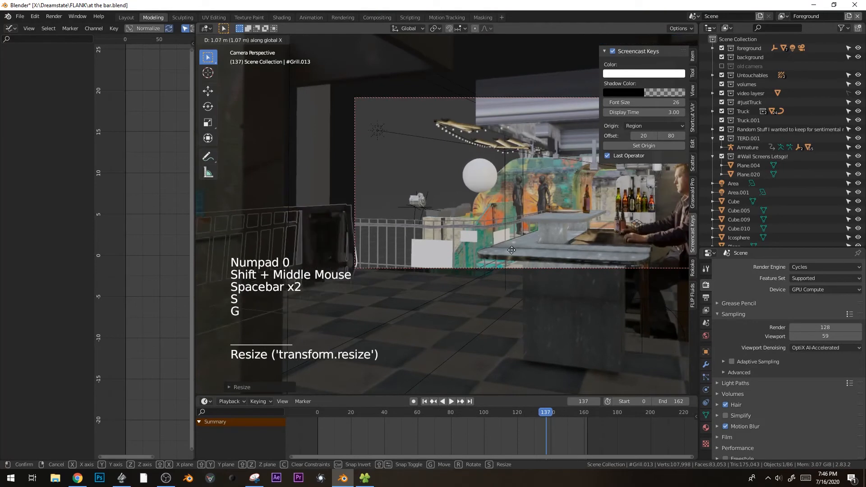
{"action": "left_click", "coordinate": [552, 265]}
Scale the railing along the Y axis and shift it slightly along X beside the checkered floor.
{"action": "key", "text": "s"}
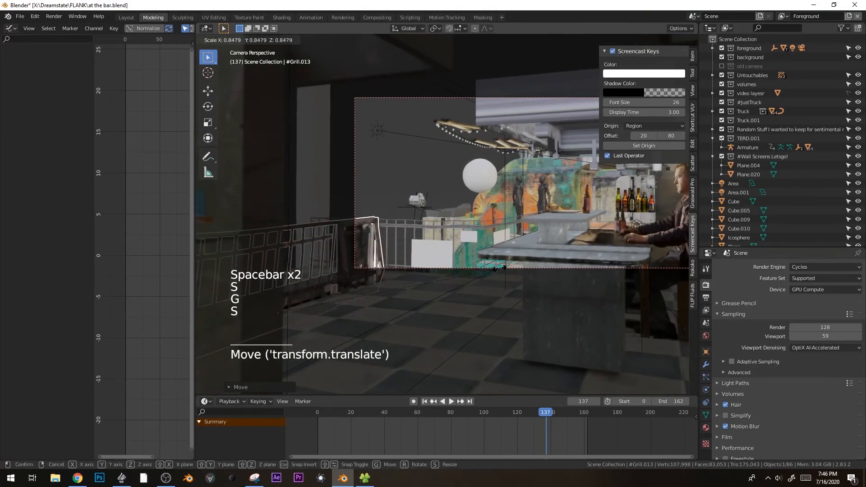
{"action": "key", "text": "y"}
{"action": "left_click", "coordinate": [543, 249]}
{"action": "key", "text": "g"}
{"action": "key", "text": "x"}
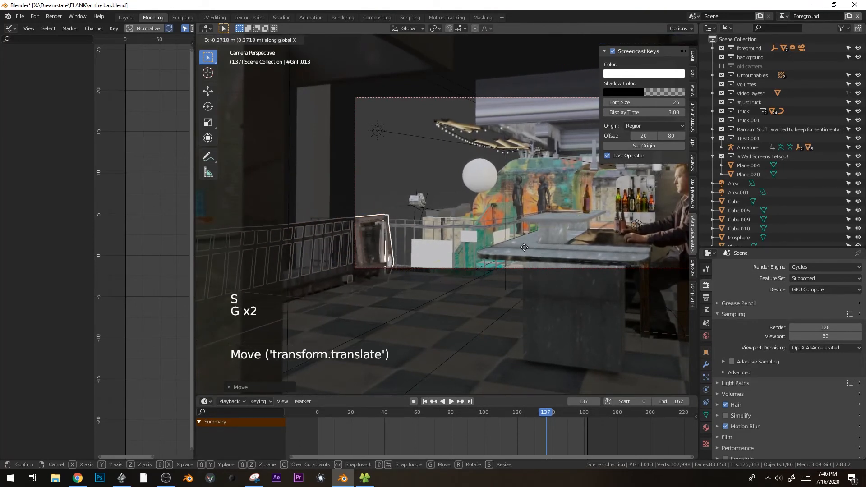
Select the two cylindrical tank props among the distant stored objects and bring them over to the bar set.
{"action": "middle_click_drag", "start_coordinate": [456, 227], "coordinate": [516, 248]}
{"action": "scroll", "coordinate": [516, 248], "scroll_direction": "down", "scroll_amount": 5}
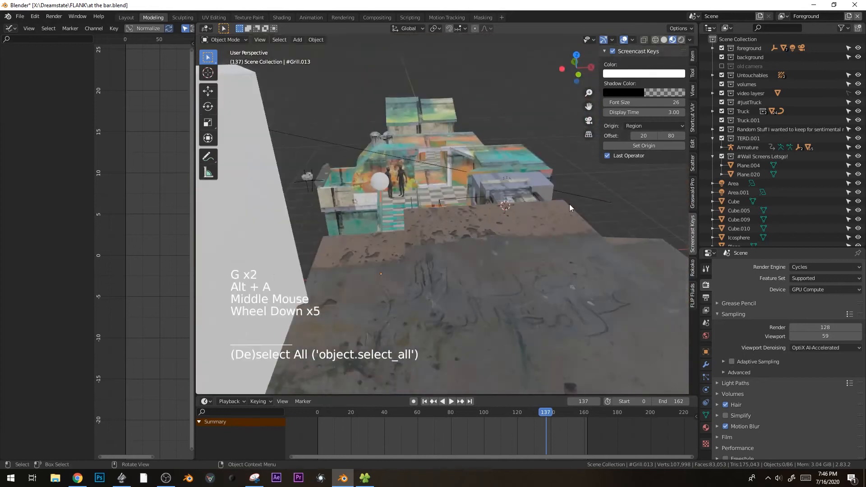
{"action": "middle_click_drag", "start_coordinate": [569, 204], "coordinate": [465, 266], "text": "shift"}
{"action": "scroll", "coordinate": [464, 266], "scroll_direction": "down", "scroll_amount": 1, "text": "shift"}
{"action": "scroll", "coordinate": [465, 266], "scroll_direction": "down", "scroll_amount": 8}
{"action": "middle_click_drag", "start_coordinate": [523, 234], "coordinate": [569, 213], "text": "shift"}
{"action": "left_click", "coordinate": [543, 222]}
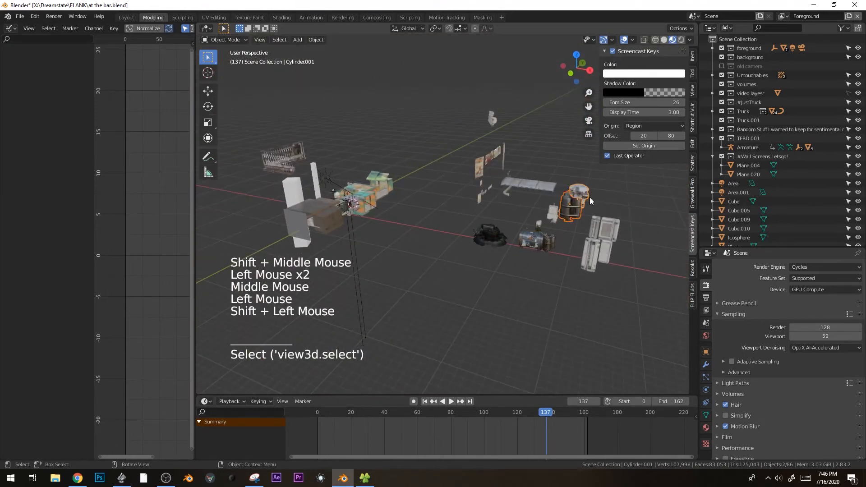
{"action": "key", "text": "g"}
{"action": "left_click", "coordinate": [363, 206]}
Position the tanks from above at the far end of the new railing and scale them down.
{"action": "key", "text": "KP_7"}
{"action": "middle_click_drag", "start_coordinate": [481, 339], "coordinate": [497, 235], "text": "shift"}
{"action": "scroll", "coordinate": [607, 310], "scroll_direction": "up", "scroll_amount": 4}
{"action": "key", "text": "g"}
{"action": "scroll", "coordinate": [497, 235], "scroll_direction": "up", "scroll_amount": 5}
{"action": "key", "text": "s"}
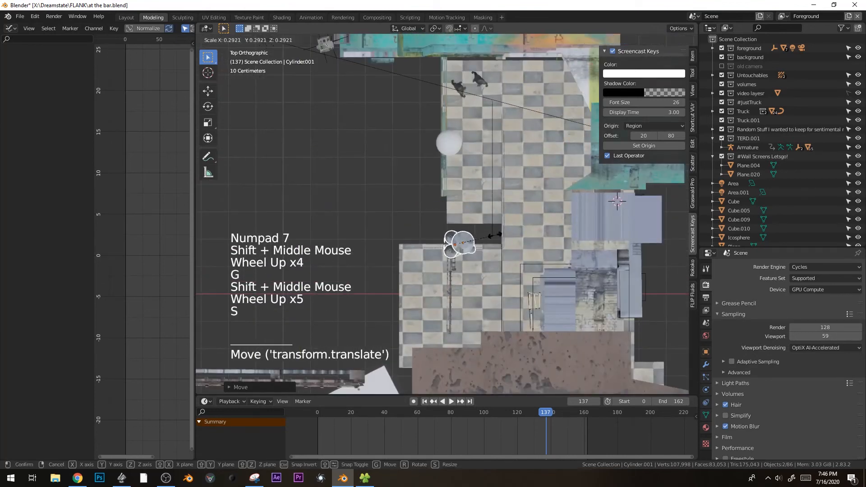
{"action": "left_click", "coordinate": [484, 265]}
Lower the tanks along the Z axis behind the railing in the camera view and adjust their scale.
{"action": "key", "text": "KP_0"}
{"action": "key", "text": "g"}
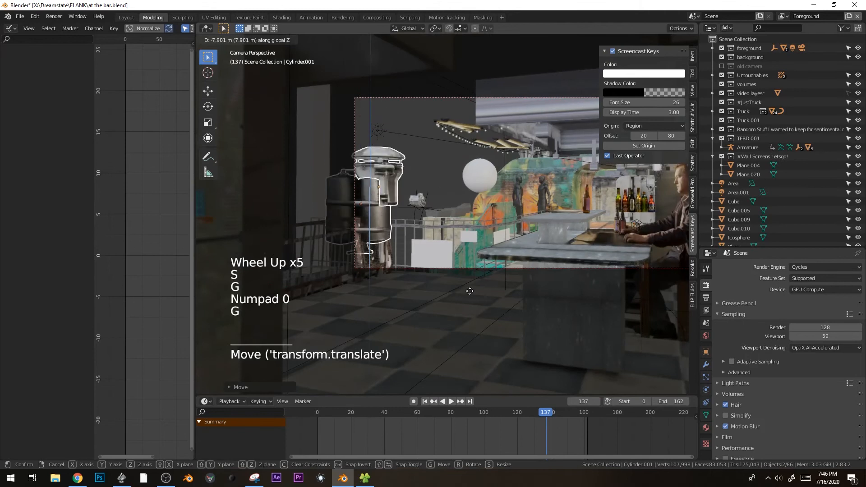
{"action": "left_click", "coordinate": [505, 215]}
{"action": "key", "text": "s"}
{"action": "left_click", "coordinate": [447, 206]}
Rotate the tanks and shift them along the X axis to the edge of the camera frame.
{"action": "key", "text": "r"}
{"action": "left_click", "coordinate": [419, 123]}
{"action": "key", "text": "g"}
{"action": "key", "text": "g"}
{"action": "left_click", "coordinate": [419, 152]}
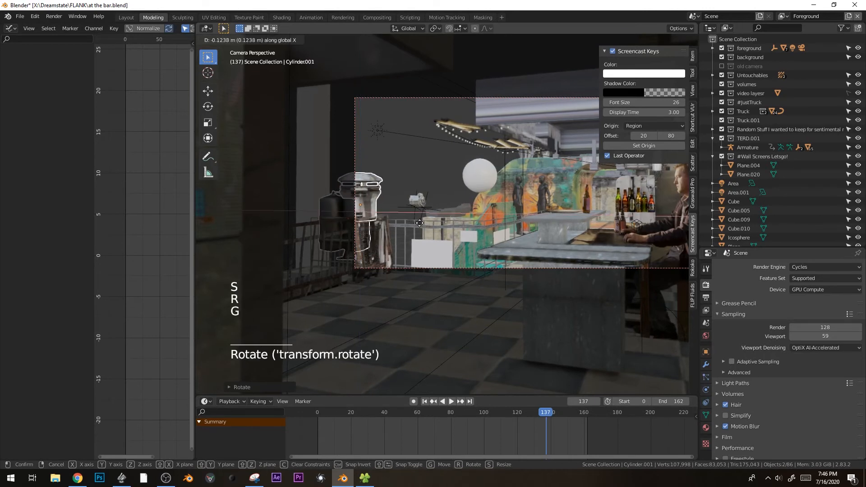
{"action": "left_click", "coordinate": [419, 223]}
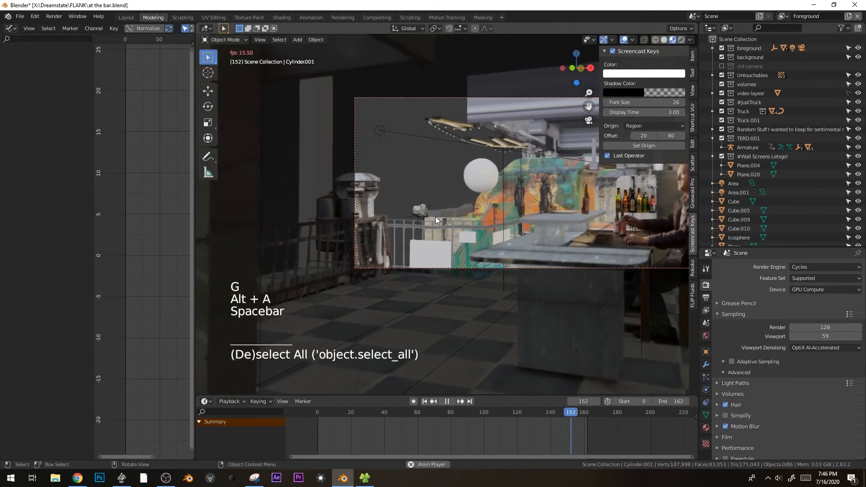
Replay the camera move from about frame 45 to check how the railing and tanks look in the shot.
{"action": "key", "text": "space"}
{"action": "left_click_drag", "start_coordinate": [579, 415], "coordinate": [392, 410]}
{"action": "key", "text": "space"}
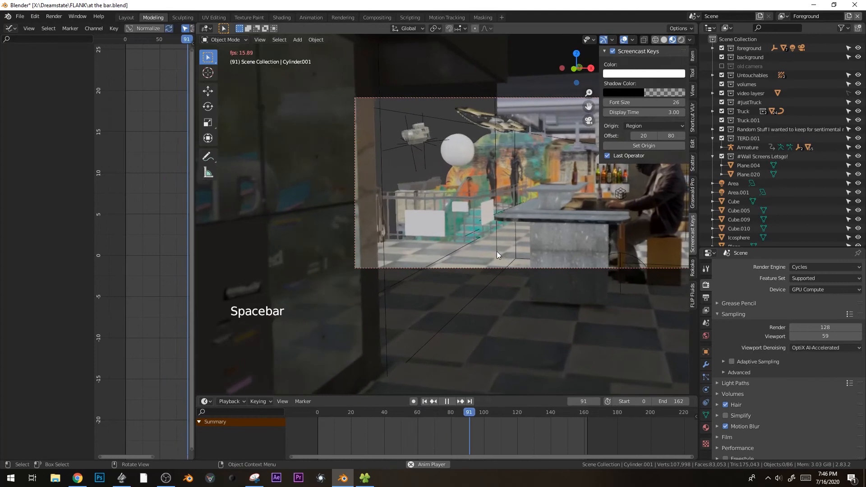
{"action": "key", "text": "space"}
{"action": "middle_click_drag", "start_coordinate": [547, 225], "coordinate": [465, 244], "text": "shift"}
{"action": "scroll", "coordinate": [449, 245], "scroll_direction": "down", "scroll_amount": 4}
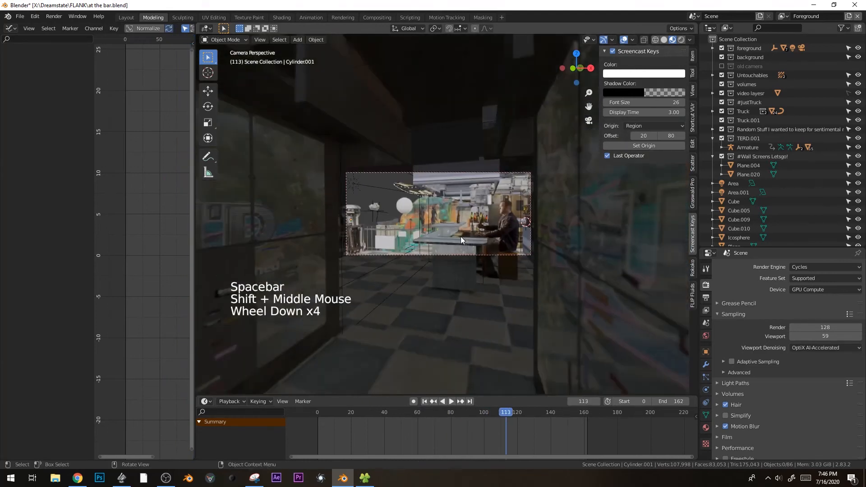
{"action": "middle_click_drag", "start_coordinate": [385, 175], "coordinate": [475, 250]}
{"action": "scroll", "coordinate": [368, 209], "scroll_direction": "up", "scroll_amount": 4}
{"action": "scroll", "coordinate": [465, 239], "scroll_direction": "down", "scroll_amount": 3}
{"action": "key", "text": "b"}
{"action": "left_click_drag", "start_coordinate": [422, 228], "coordinate": [493, 334]}
{"action": "key", "text": "alt+a"}
Delete the two leftover railing pieces floating above the building.
{"action": "scroll", "coordinate": [543, 274], "scroll_direction": "down", "scroll_amount": 9}
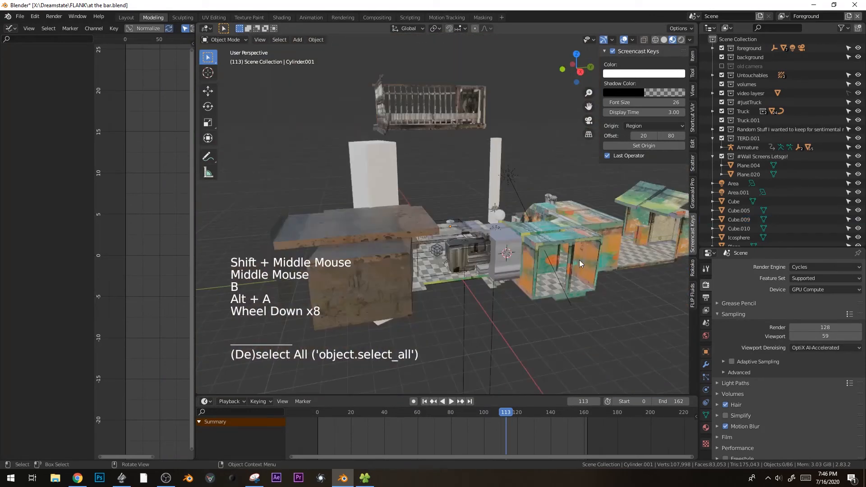
{"action": "middle_click_drag", "start_coordinate": [579, 259], "coordinate": [613, 269]}
{"action": "scroll", "coordinate": [388, 126], "scroll_direction": "down", "scroll_amount": 1}
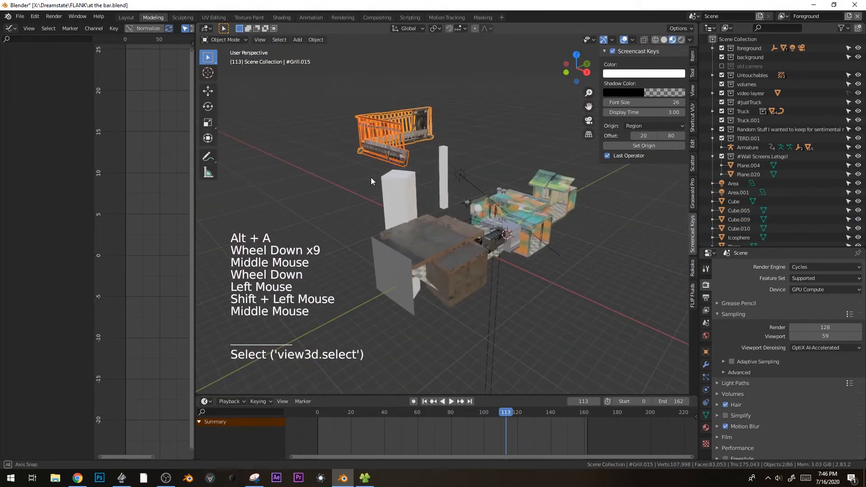
{"action": "middle_click_drag", "start_coordinate": [371, 177], "coordinate": [423, 185]}
{"action": "scroll", "coordinate": [330, 155], "scroll_direction": "down", "scroll_amount": 1}
{"action": "key", "text": "g"}
{"action": "left_click", "coordinate": [610, 204]}
{"action": "key", "text": "x"}
{"action": "left_click", "coordinate": [610, 204]}
Examine the remaining stored props and play a few frames through the camera to review the shot.
{"action": "scroll", "coordinate": [594, 238], "scroll_direction": "down", "scroll_amount": 5}
{"action": "scroll", "coordinate": [594, 238], "scroll_direction": "up", "scroll_amount": 2}
{"action": "middle_click_drag", "start_coordinate": [594, 239], "coordinate": [527, 145], "text": "shift"}
{"action": "scroll", "coordinate": [508, 239], "scroll_direction": "up", "scroll_amount": 3}
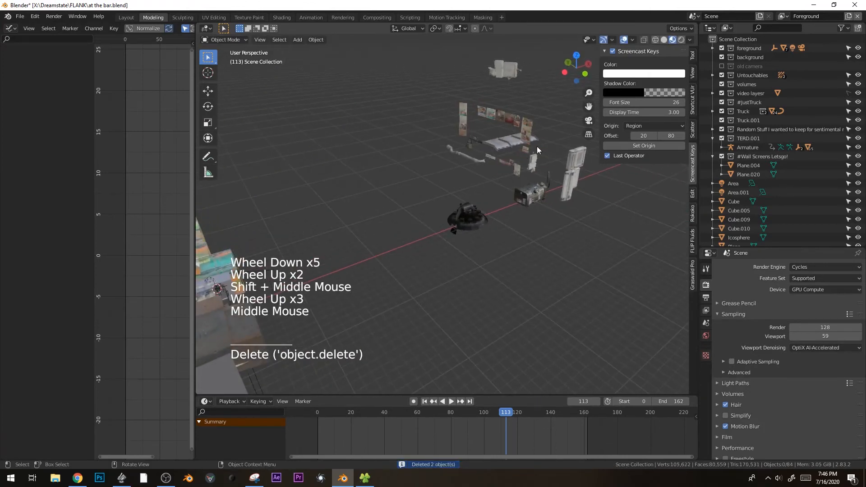
{"action": "scroll", "coordinate": [533, 161], "scroll_direction": "down", "scroll_amount": 3}
{"action": "key", "text": "KP_0"}
{"action": "key", "text": "alt+a"}
{"action": "key", "text": "space"}
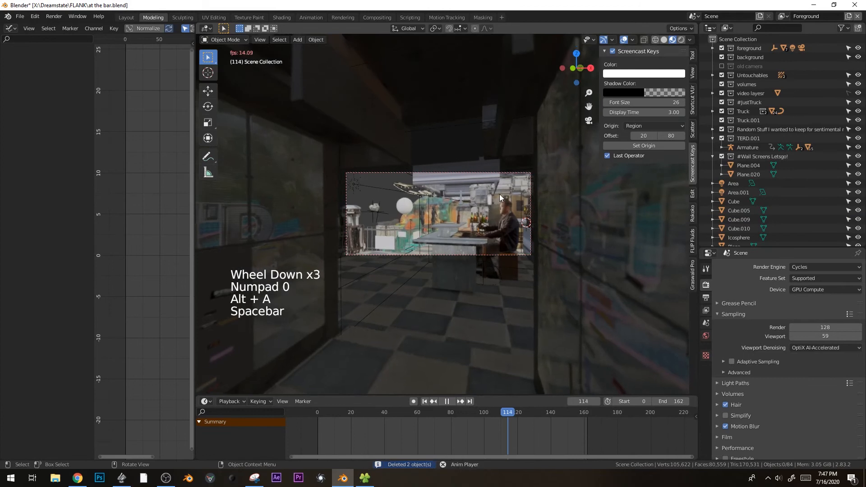
{"action": "key", "text": "space"}
Select the louvred vent above the bar and isolate it in a front local view.
{"action": "middle_click_drag", "start_coordinate": [488, 226], "coordinate": [540, 152], "text": "ctrl"}
{"action": "left_click", "coordinate": [529, 183]}
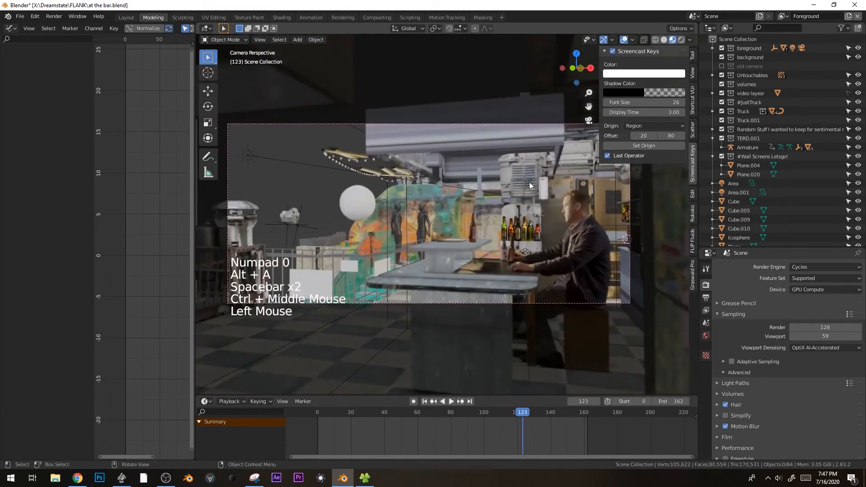
{"action": "key", "text": "g"}
{"action": "key", "text": "KP_Divide"}
{"action": "key", "text": "KP_1"}
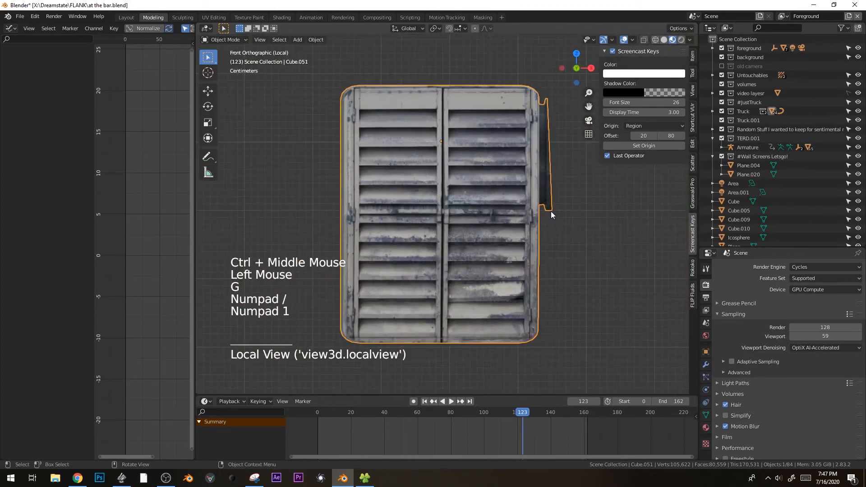
Make a copy of the vent's back vent material and name it "transparent vent".
{"action": "scroll", "coordinate": [486, 182], "scroll_direction": "down", "scroll_amount": 5}
{"action": "scroll", "coordinate": [486, 182], "scroll_direction": "up", "scroll_amount": 3}
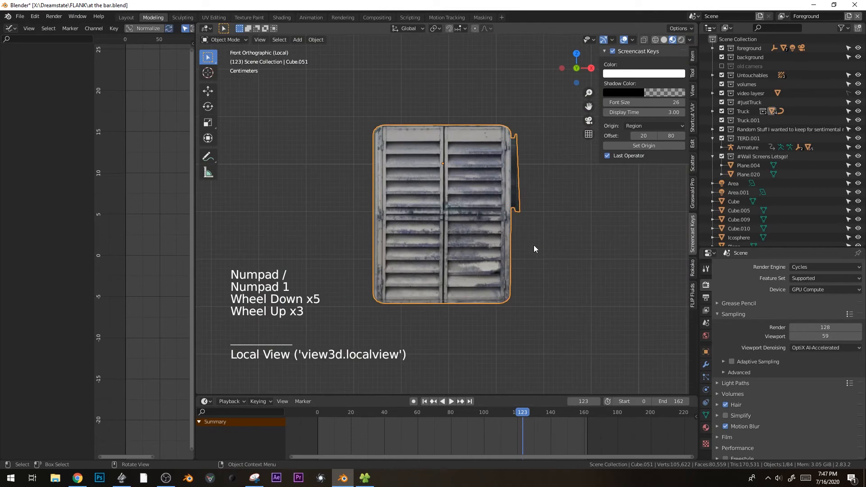
{"action": "left_click", "coordinate": [706, 428]}
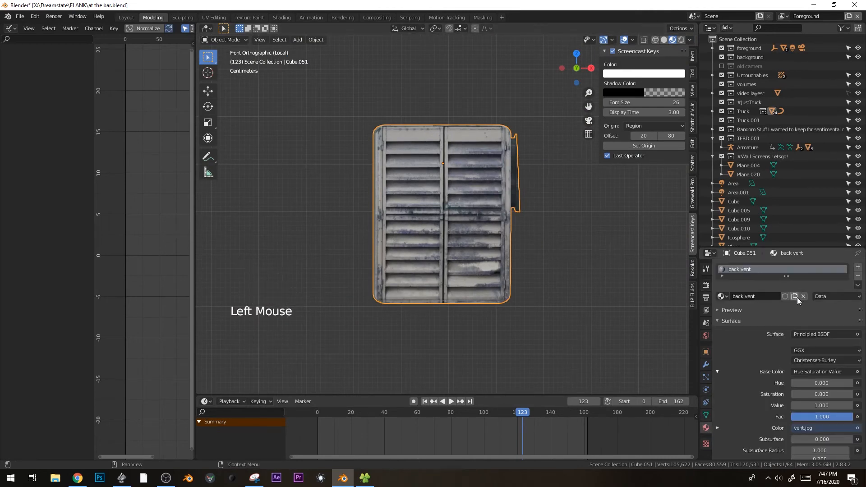
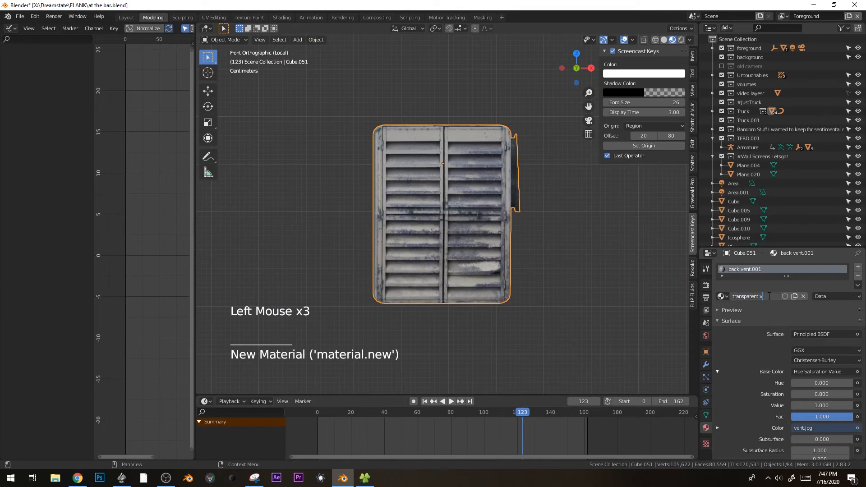
Edit the vent's mesh in face selection mode and select one of the upper louvre faces.
{"action": "middle_click_drag", "start_coordinate": [441, 189], "coordinate": [430, 134], "text": "shift"}
{"action": "key", "text": "Tab"}
{"action": "left_click", "coordinate": [445, 140]}
{"action": "key", "text": "Tab"}
{"action": "key", "text": "Tab"}
{"action": "key", "text": "3"}
{"action": "left_click", "coordinate": [430, 132]}
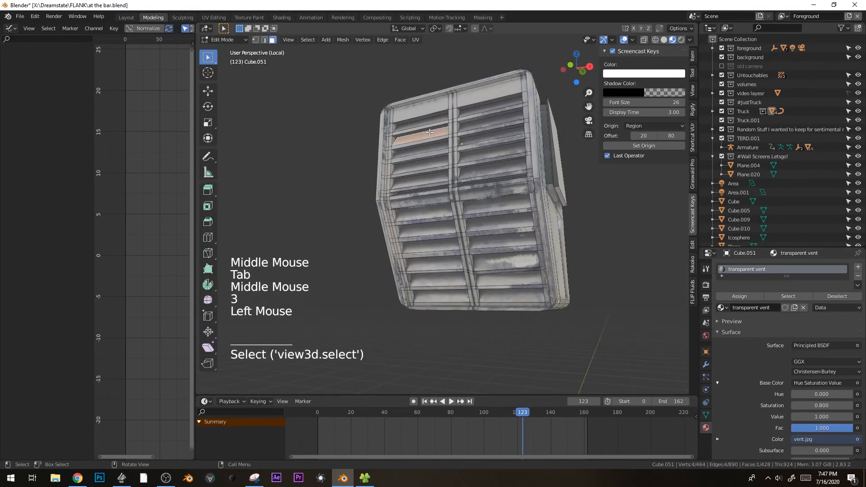
{"action": "key", "text": "Tab"}
{"action": "left_click", "coordinate": [427, 193]}
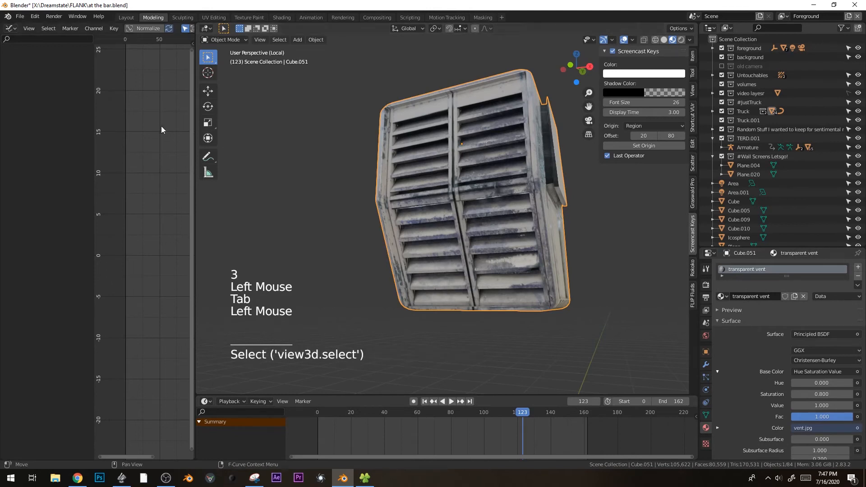
{"action": "key", "text": "Tab"}
{"action": "key", "text": "alt+a"}
{"action": "key", "text": "c"}
{"action": "middle_click_drag", "start_coordinate": [436, 149], "coordinate": [478, 149]}
{"action": "key", "text": "Tab"}
Assign the original back vent material to the vent's material slot again.
{"action": "left_click", "coordinate": [721, 296]}
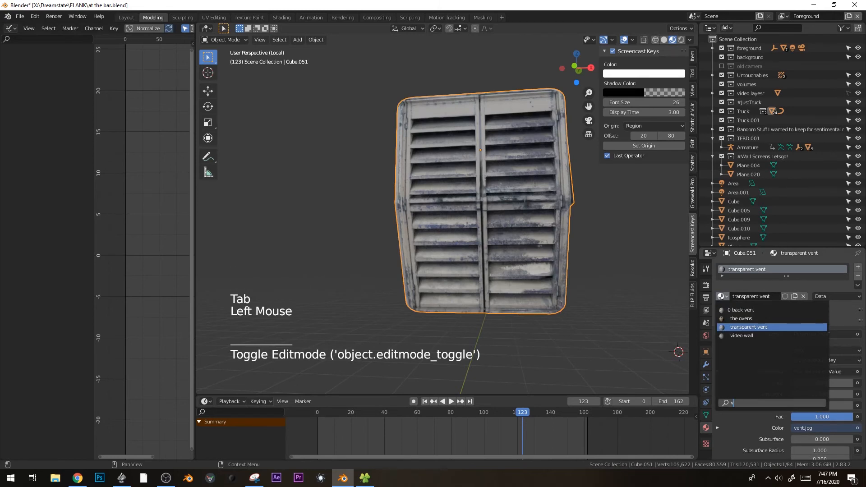
{"action": "type", "text": "vent"}
{"action": "left_click", "coordinate": [742, 309]}
Circle-select all the louvre faces in both columns of the vent's front.
{"action": "key", "text": "Tab"}
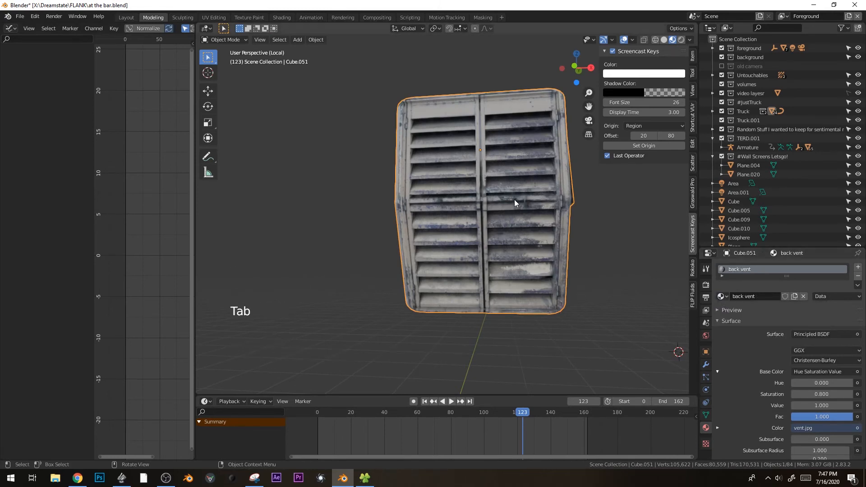
{"action": "key", "text": "Tab"}
{"action": "key", "text": "alt+a"}
{"action": "key", "text": "c"}
{"action": "left_click_drag", "start_coordinate": [440, 134], "coordinate": [445, 247]}
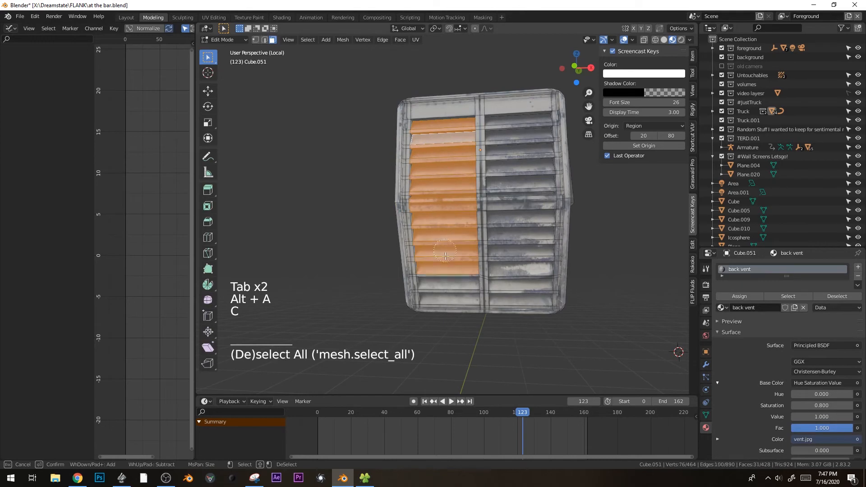
{"action": "key", "text": "c"}
{"action": "left_click_drag", "start_coordinate": [520, 298], "coordinate": [518, 174]}
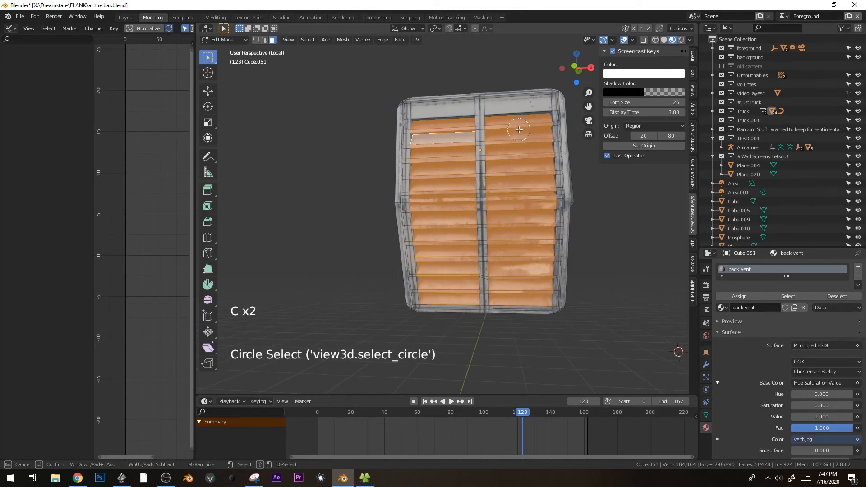
Add a second material slot using transparent vent and assign it to the selected louvre faces.
{"action": "left_click", "coordinate": [857, 268]}
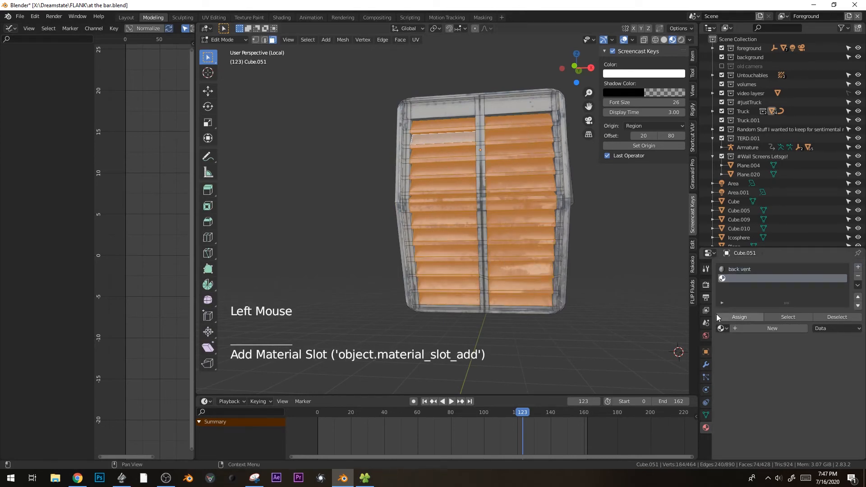
{"action": "left_click", "coordinate": [722, 327]}
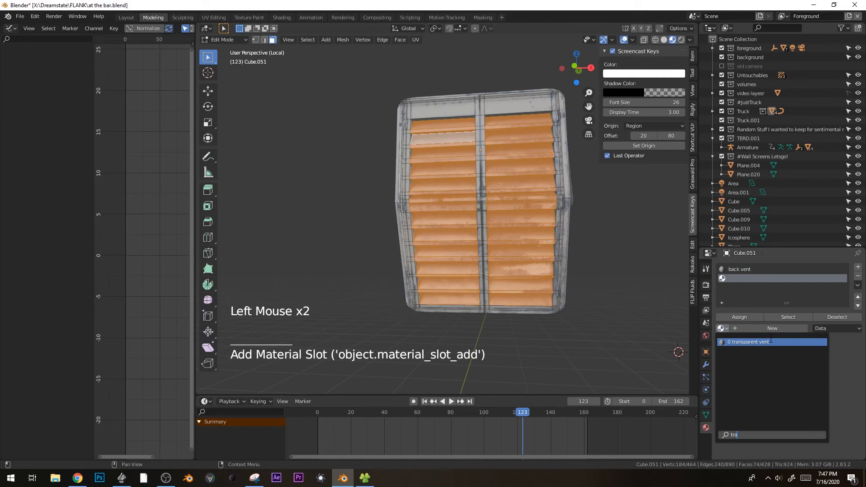
{"action": "left_click", "coordinate": [770, 342]}
{"action": "left_click", "coordinate": [750, 314]}
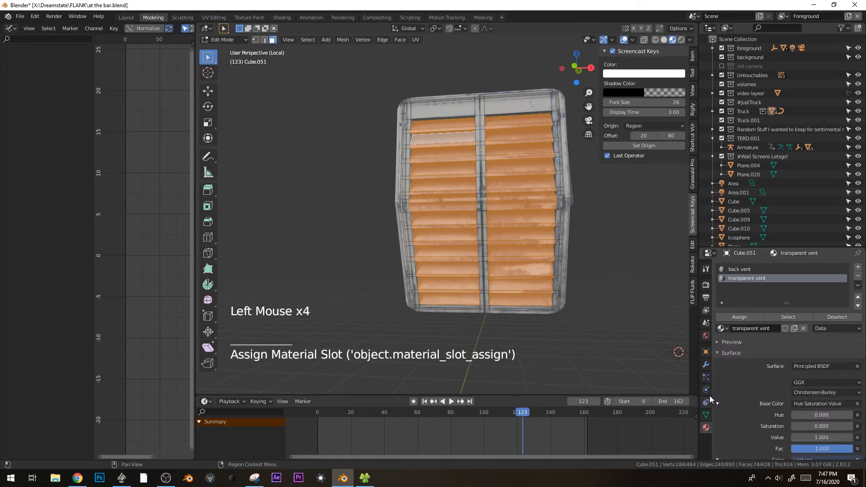
{"action": "right_click", "coordinate": [497, 264]}
Leave mesh editing and set the transparent vent material's blend mode to Alpha Blend.
{"action": "key", "text": "Tab"}
{"action": "middle_click_drag", "start_coordinate": [790, 429], "coordinate": [782, 274]}
{"action": "middle_click_drag", "start_coordinate": [782, 405], "coordinate": [786, 284]}
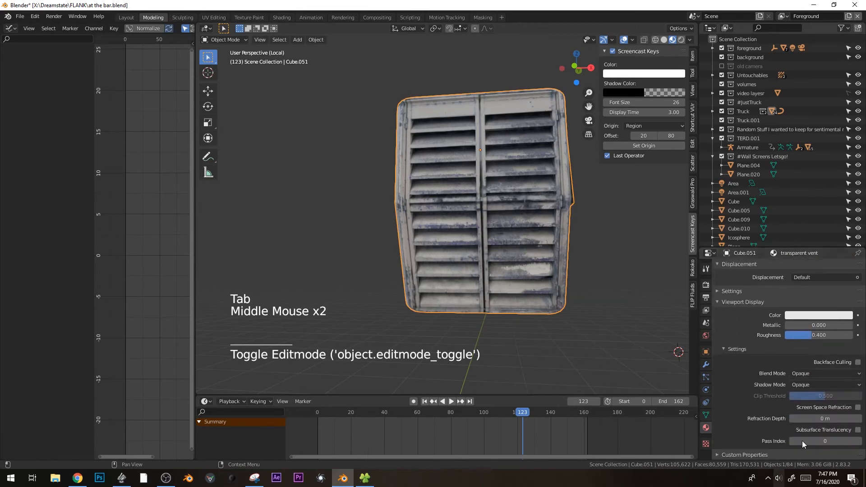
{"action": "left_click", "coordinate": [799, 372]}
{"action": "left_click", "coordinate": [806, 413]}
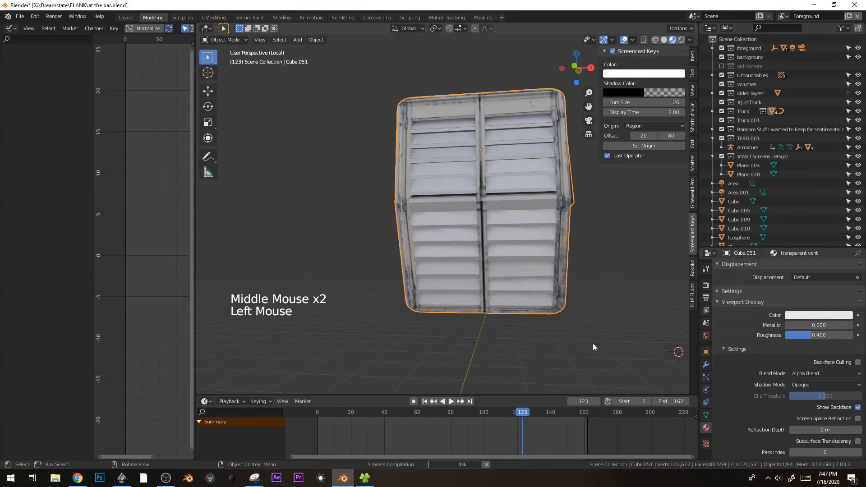
{"action": "mouse_move", "coordinate": [473, 277]}
{"action": "middle_mouse_down"}
{"action": "mouse_move", "coordinate": [569, 282]}
{"action": "mouse_move", "coordinate": [436, 279]}
{"action": "middle_mouse_up"}
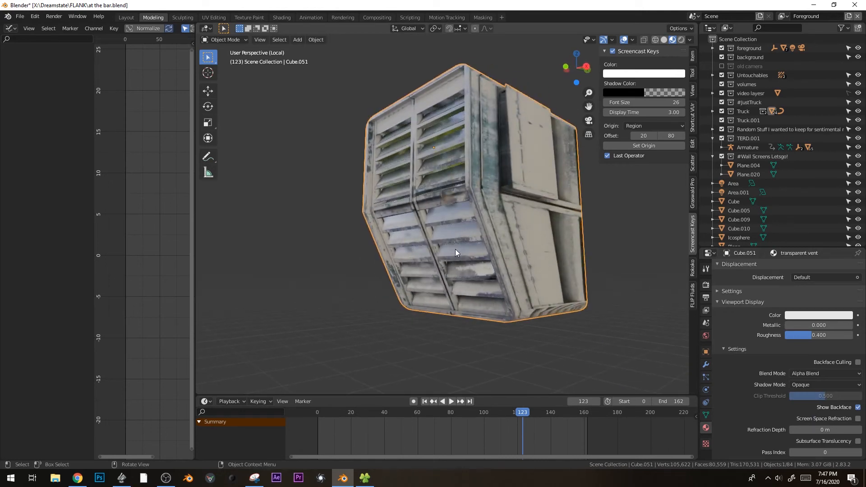
Switch the blend mode to Opaque to compare the louvres, and set it back to Alpha Blend.
{"action": "left_click", "coordinate": [818, 367]}
{"action": "left_click", "coordinate": [819, 368]}
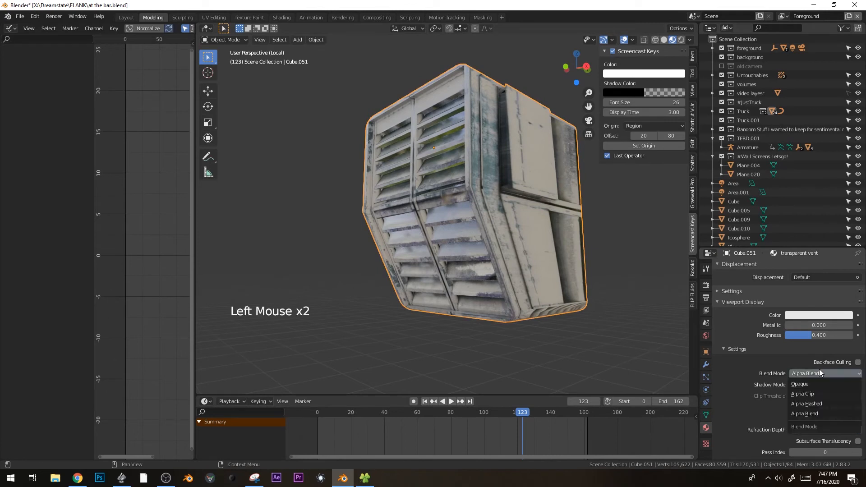
{"action": "left_click", "coordinate": [807, 383]}
{"action": "middle_click_drag", "start_coordinate": [433, 300], "coordinate": [456, 301]}
{"action": "left_click", "coordinate": [805, 375]}
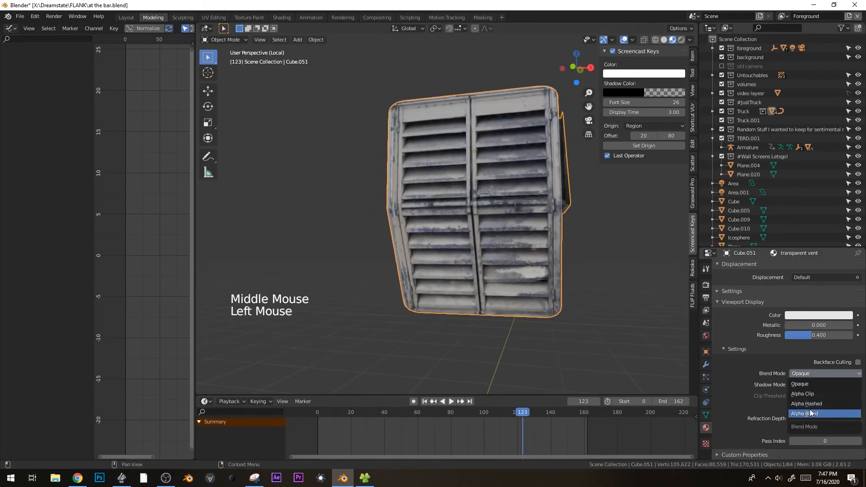
{"action": "left_click", "coordinate": [810, 413]}
{"action": "middle_click_drag", "start_coordinate": [503, 277], "coordinate": [525, 247]}
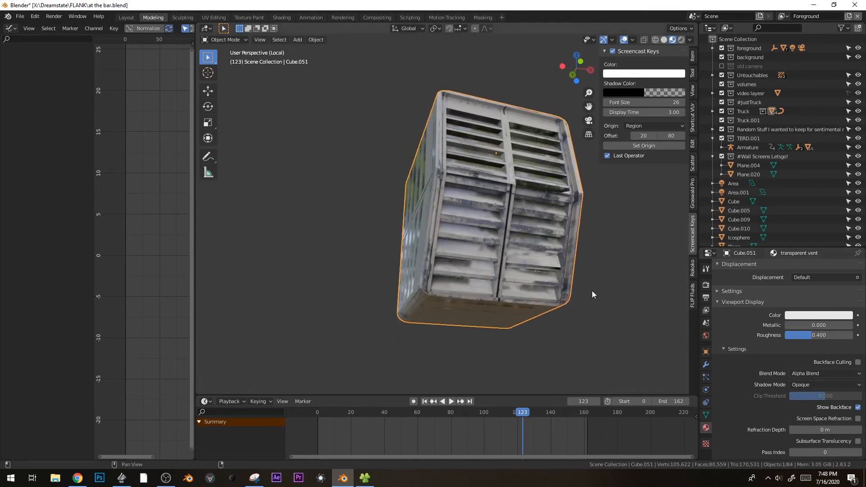
Show the transparent vent material's shader nodes in a widened editor and move the Material Output node away from the Principled BSDF.
{"action": "key", "text": "shift+F3"}
{"action": "middle_click_drag", "start_coordinate": [74, 130], "coordinate": [209, 162]}
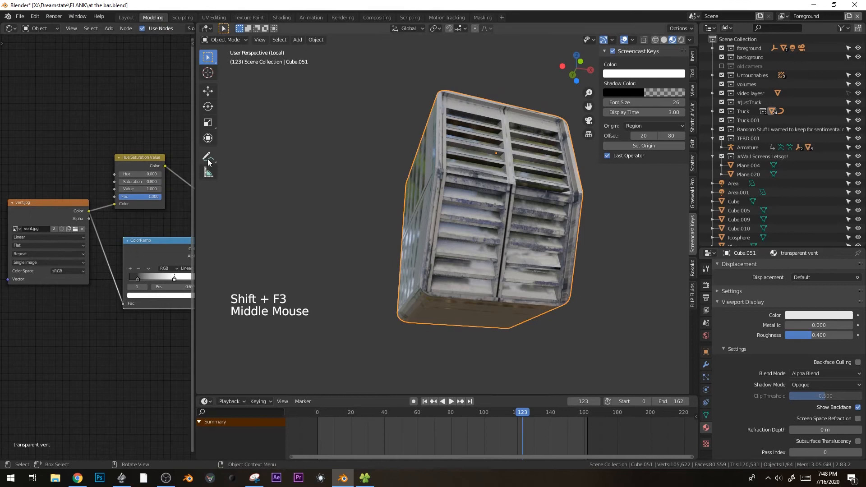
{"action": "left_click_drag", "start_coordinate": [193, 163], "coordinate": [301, 151]}
{"action": "middle_click_drag", "start_coordinate": [261, 163], "coordinate": [106, 184]}
{"action": "left_click_drag", "start_coordinate": [230, 202], "coordinate": [275, 168]}
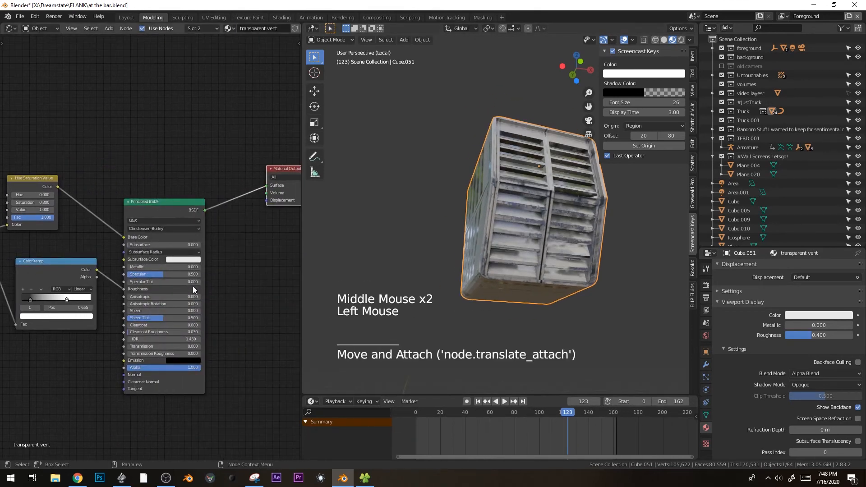
Lighten the dark stop of the ColorRamp feeding Roughness to a grey with a value of about 0.473.
{"action": "middle_click_drag", "start_coordinate": [66, 298], "coordinate": [107, 299]}
{"action": "mouse_move", "coordinate": [71, 301]}
{"action": "left_mouse_down"}
{"action": "mouse_move", "coordinate": [60, 301]}
{"action": "mouse_move", "coordinate": [88, 301]}
{"action": "left_mouse_up"}
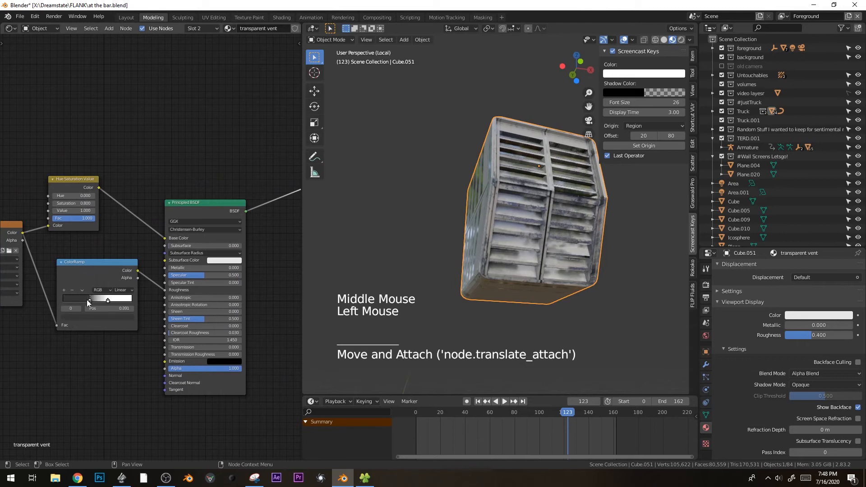
{"action": "left_click", "coordinate": [79, 317]}
{"action": "left_click_drag", "start_coordinate": [118, 250], "coordinate": [119, 243]}
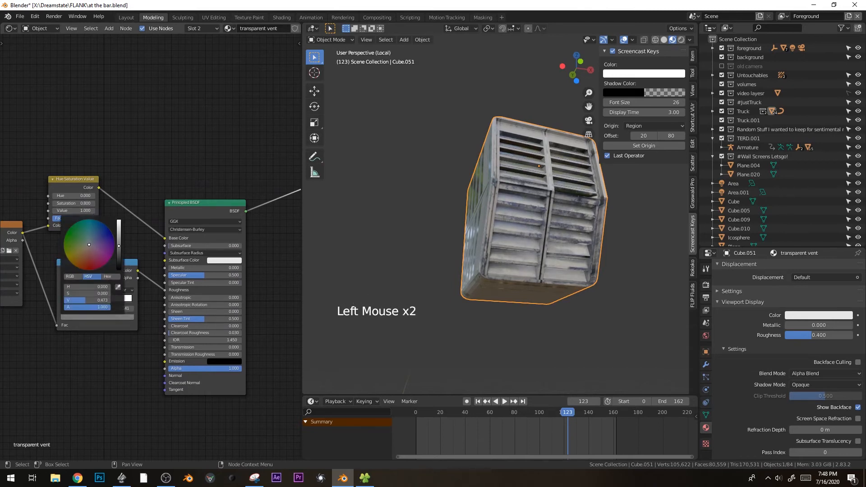
Make room before the Material Output node and add a Transparent BSDF above the Principled BSDF.
{"action": "middle_click_drag", "start_coordinate": [253, 195], "coordinate": [126, 218]}
{"action": "left_click_drag", "start_coordinate": [197, 196], "coordinate": [286, 171]}
{"action": "key", "text": "shift+a"}
{"action": "mouse_move", "coordinate": [156, 199]}
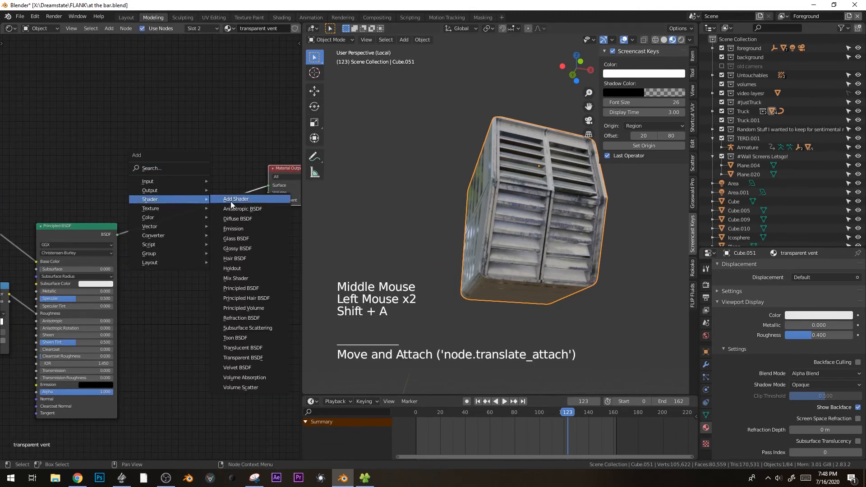
{"action": "left_click", "coordinate": [256, 354]}
{"action": "left_click", "coordinate": [113, 195]}
Insert a Mix Shader between the Principled BSDF and Material Output, and link the Transparent BSDF to its second Shader input.
{"action": "key", "text": "shift+a"}
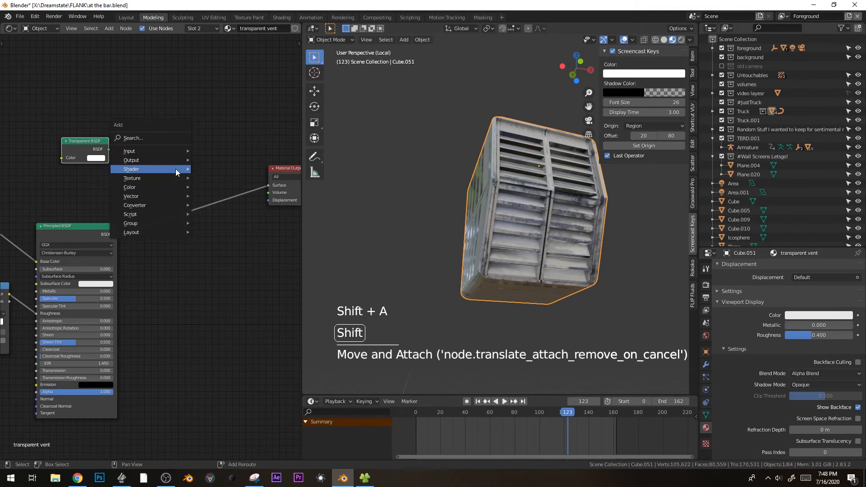
{"action": "mouse_move", "coordinate": [175, 168]}
{"action": "left_click", "coordinate": [242, 248]}
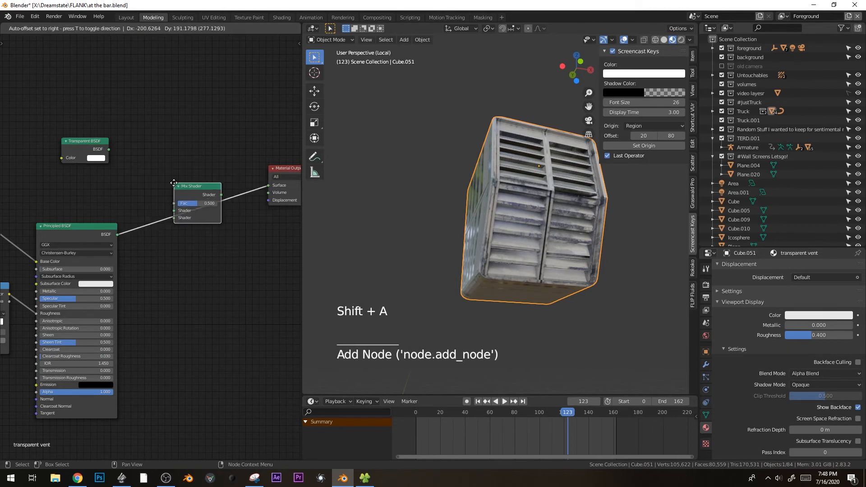
{"action": "left_click", "coordinate": [175, 184]}
{"action": "left_click_drag", "start_coordinate": [109, 149], "coordinate": [174, 218]}
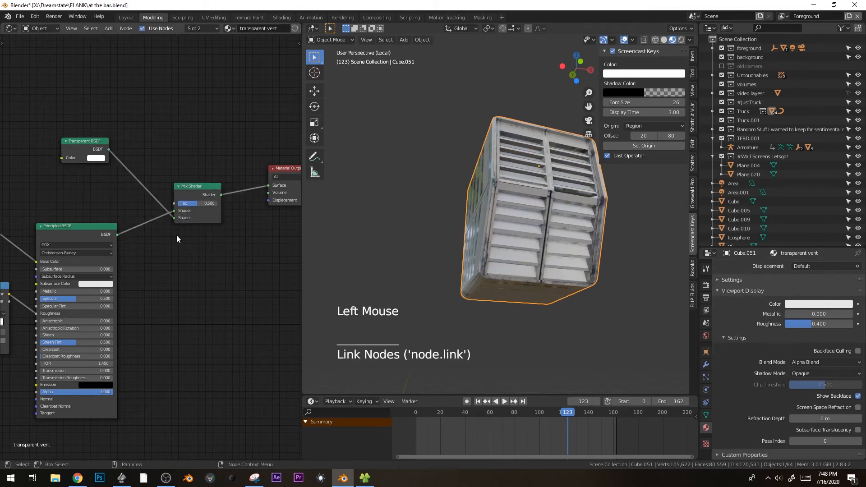
Link the vent.jpg texture's Color output to the Mix Shader's Fac input.
{"action": "middle_click_drag", "start_coordinate": [156, 288], "coordinate": [214, 283]}
{"action": "middle_click_drag", "start_coordinate": [51, 380], "coordinate": [119, 375]}
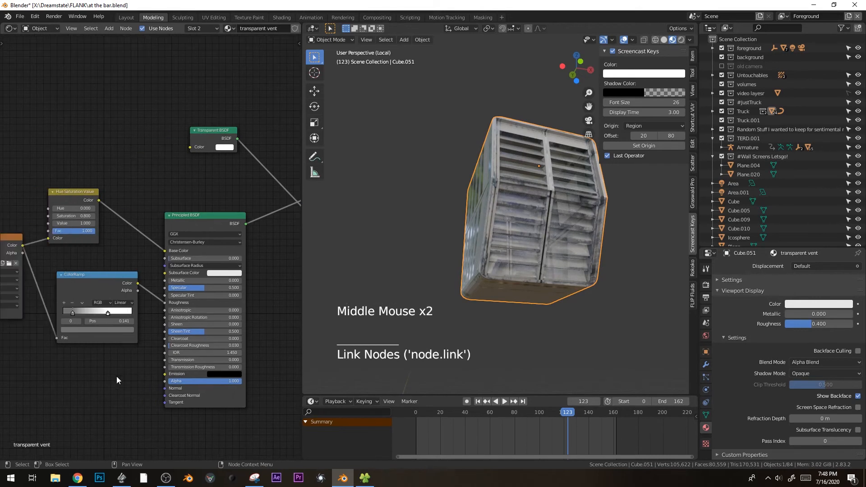
{"action": "scroll", "coordinate": [81, 320], "scroll_direction": "down", "scroll_amount": 2}
{"action": "left_click_drag", "start_coordinate": [279, 205], "coordinate": [283, 201]}
{"action": "middle_click_drag", "start_coordinate": [557, 217], "coordinate": [538, 242]}
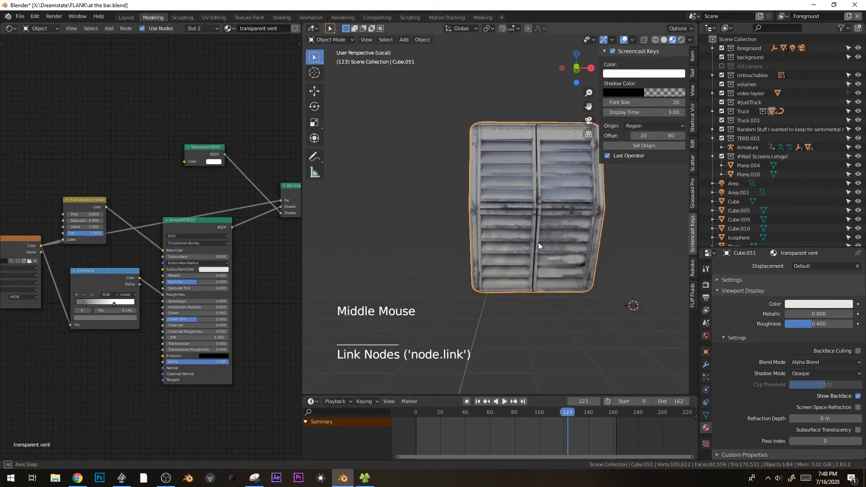
{"action": "scroll", "coordinate": [527, 242], "scroll_direction": "up", "scroll_amount": 3}
Insert a ColorRamp before the Mix Shader's Fac, running from white to black with the black stop at about 0.127.
{"action": "key", "text": "shift+a"}
{"action": "mouse_move", "coordinate": [188, 222]}
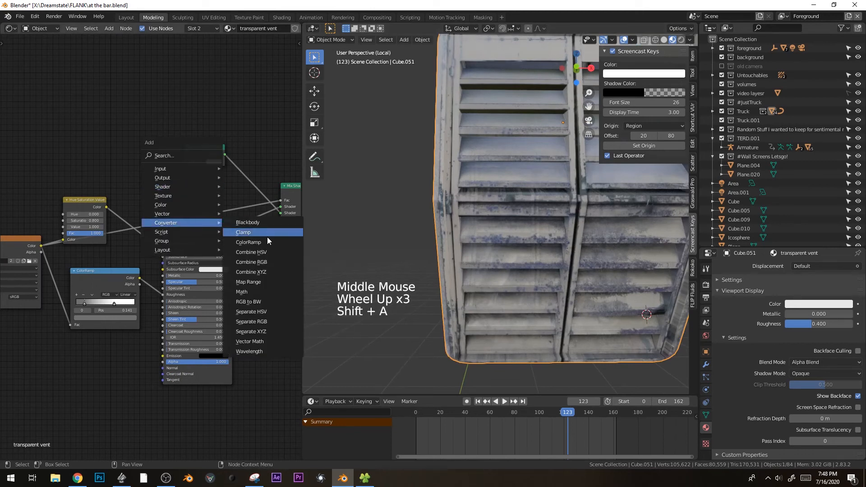
{"action": "left_click", "coordinate": [268, 240]}
{"action": "left_click", "coordinate": [168, 202]}
{"action": "mouse_move", "coordinate": [217, 206]}
{"action": "left_mouse_down"}
{"action": "mouse_move", "coordinate": [161, 207]}
{"action": "mouse_move", "coordinate": [167, 210]}
{"action": "left_mouse_up"}
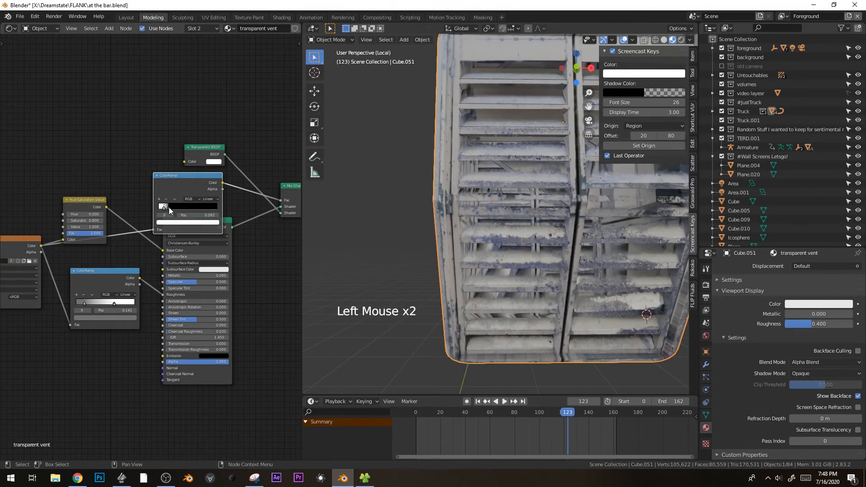
Deselect everything and examine the vent's louvres in rendered shading.
{"action": "scroll", "coordinate": [608, 237], "scroll_direction": "down", "scroll_amount": 4}
{"action": "middle_click_drag", "start_coordinate": [608, 237], "coordinate": [613, 250]}
{"action": "key", "text": "alt+a"}
{"action": "key", "text": "z"}
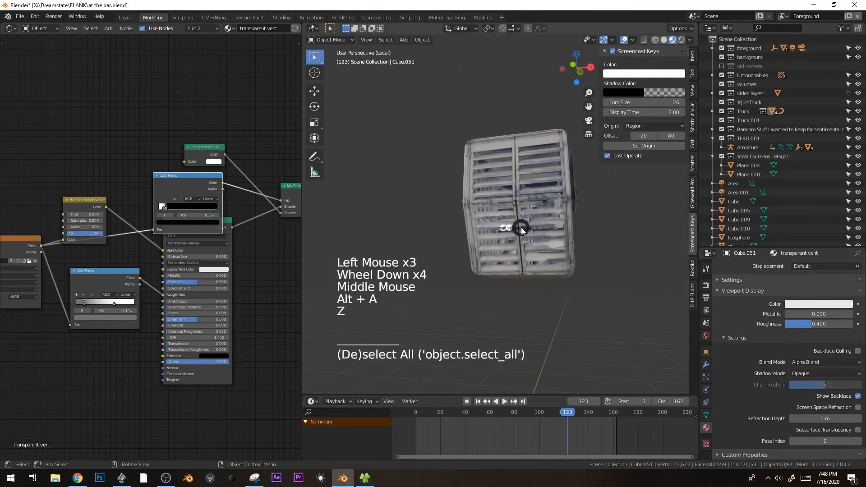
{"action": "left_click", "coordinate": [525, 179]}
{"action": "mouse_move", "coordinate": [553, 242]}
{"action": "middle_mouse_down"}
{"action": "mouse_move", "coordinate": [514, 250]}
{"action": "mouse_move", "coordinate": [560, 245]}
{"action": "middle_mouse_up"}
{"action": "scroll", "coordinate": [560, 245], "scroll_direction": "up", "scroll_amount": 1}
Select the vent with overlays shown and snap the 3D cursor to it.
{"action": "left_click", "coordinate": [560, 245]}
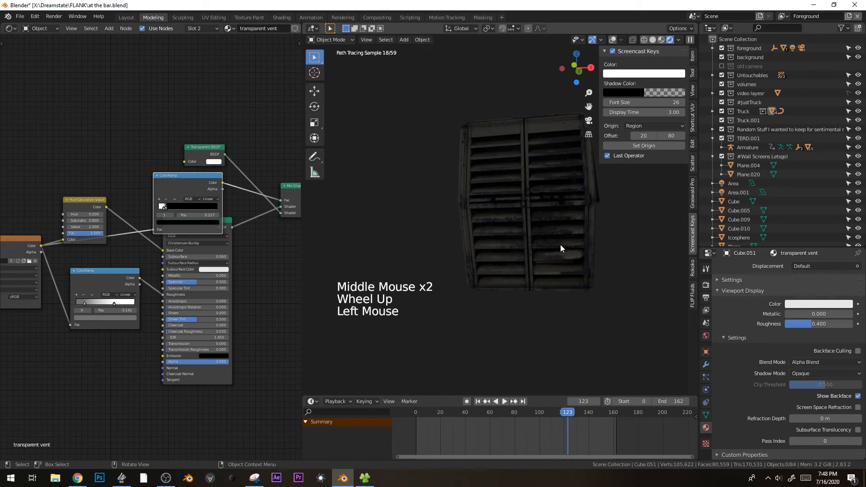
{"action": "key", "text": "shift+alt+z"}
{"action": "key", "text": "shift+s"}
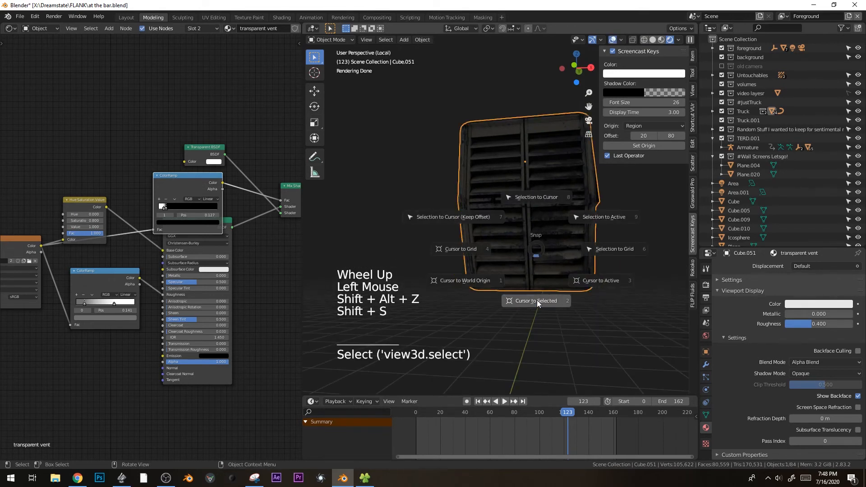
Test the louvres' transparency with a temporary point light moved behind them, and delete the light.
{"action": "key", "text": "shift+a"}
{"action": "mouse_move", "coordinate": [516, 387]}
{"action": "left_click", "coordinate": [575, 387]}
{"action": "key", "text": "g"}
{"action": "key", "text": "s"}
{"action": "left_click", "coordinate": [543, 229]}
{"action": "right_click", "coordinate": [626, 282]}
{"action": "middle_click_drag", "start_coordinate": [560, 195], "coordinate": [491, 203]}
{"action": "key", "text": "g"}
{"action": "left_click", "coordinate": [583, 195]}
{"action": "middle_click_drag", "start_coordinate": [440, 250], "coordinate": [489, 258]}
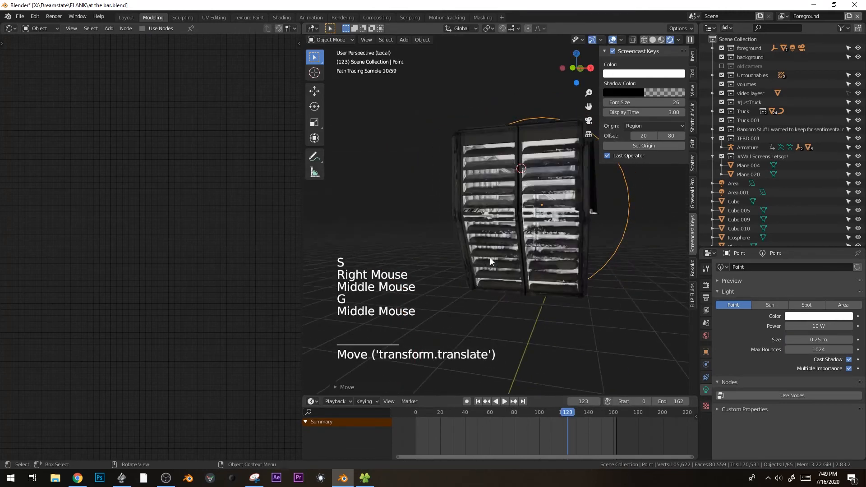
{"action": "key", "text": "x"}
{"action": "key", "text": "Return"}
Leave local view and examine the vent above the bar in the rendered camera view.
{"action": "key", "text": "KP_Divide"}
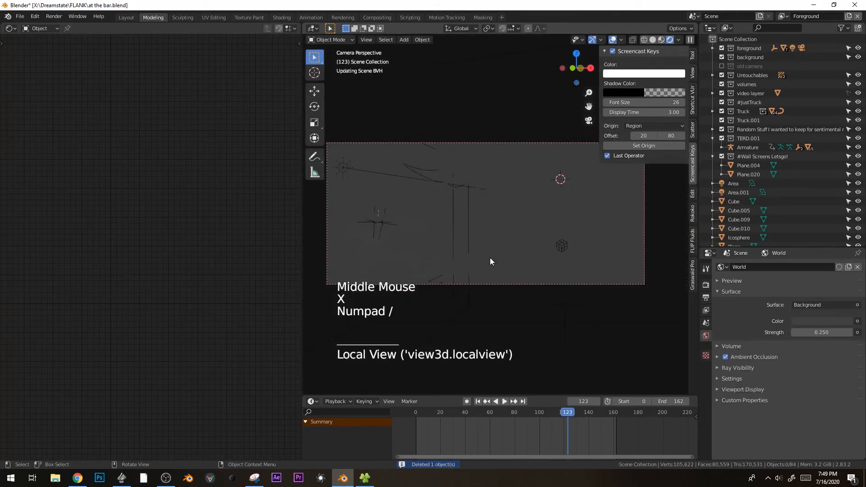
{"action": "scroll", "coordinate": [573, 186], "scroll_direction": "up", "scroll_amount": 3}
{"action": "middle_click_drag", "start_coordinate": [573, 185], "coordinate": [471, 198], "text": "shift"}
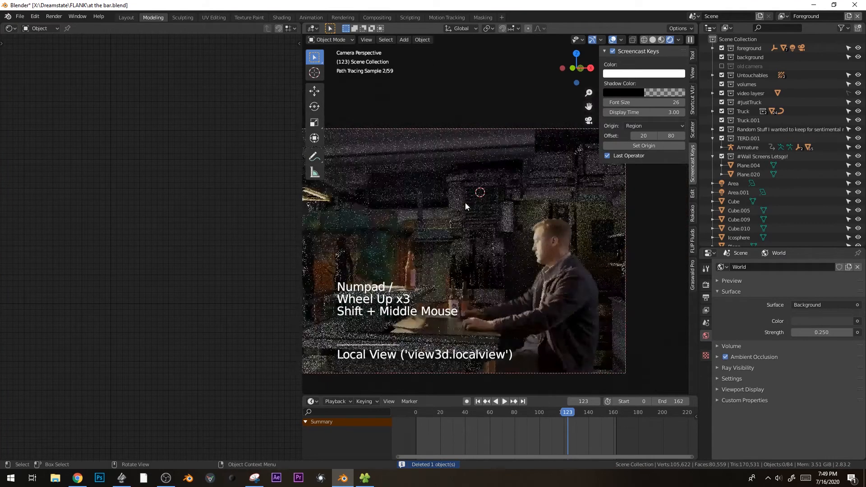
{"action": "scroll", "coordinate": [478, 219], "scroll_direction": "up", "scroll_amount": 3}
Isolate the vent in front view and add a cylinder with 5 vertices at the 3D cursor.
{"action": "left_click", "coordinate": [480, 220]}
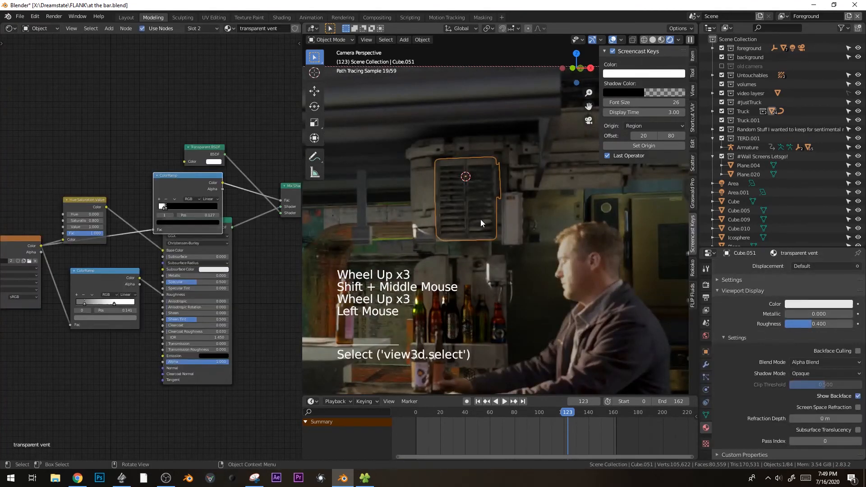
{"action": "key", "text": "KP_Divide"}
{"action": "key", "text": "KP_1"}
{"action": "key", "text": "z"}
{"action": "scroll", "coordinate": [510, 205], "scroll_direction": "down", "scroll_amount": 3}
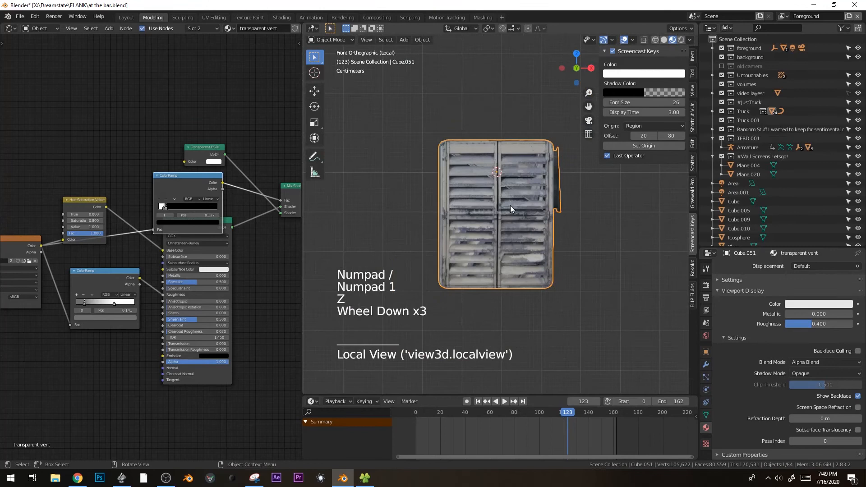
{"action": "key", "text": "shift+a"}
{"action": "mouse_move", "coordinate": [493, 95]}
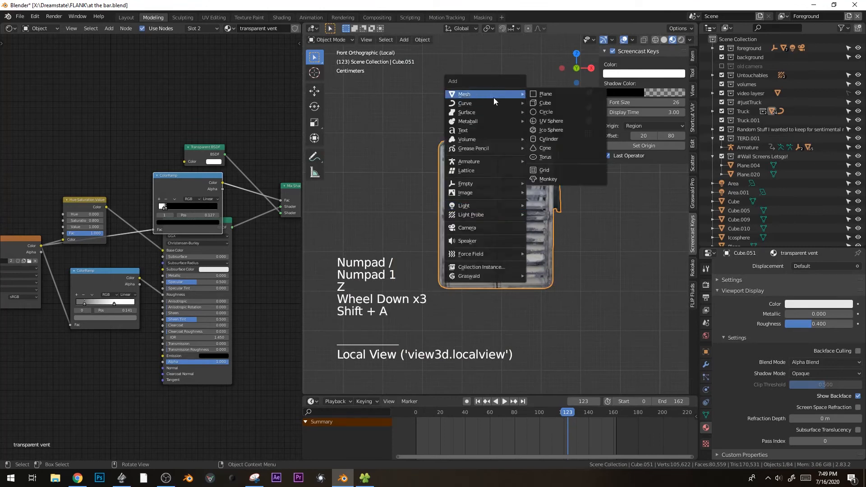
{"action": "left_click", "coordinate": [581, 139]}
{"action": "left_click", "coordinate": [342, 387]}
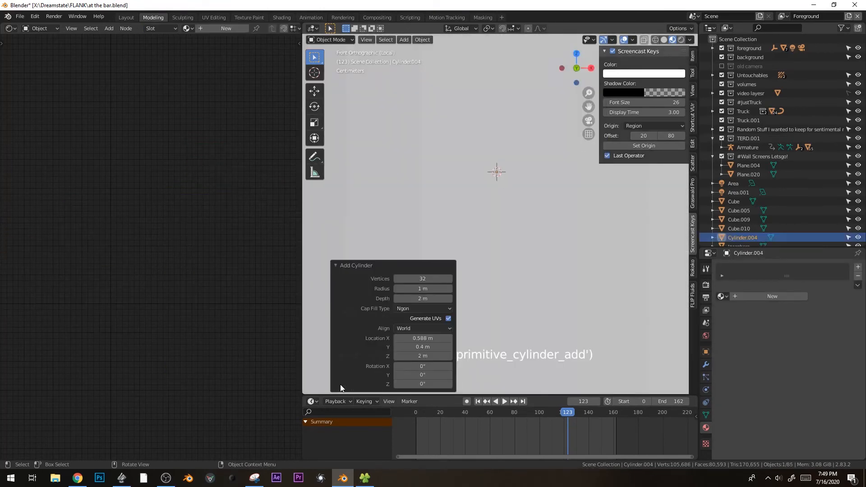
{"action": "type", "text": "5"}
{"action": "key", "text": "Return"}
Isolate the five-sided cylinder and flatten its mesh along Z to about 0.123 of its height.
{"action": "key", "text": "KP_Divide"}
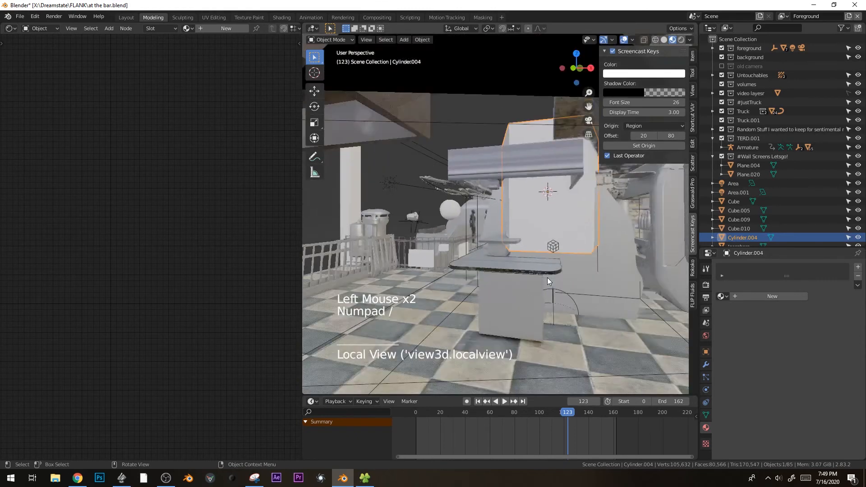
{"action": "key", "text": "KP_7"}
{"action": "scroll", "coordinate": [547, 273], "scroll_direction": "down", "scroll_amount": 8}
{"action": "key", "text": "KP_Divide"}
{"action": "key", "text": "KP_1"}
{"action": "key", "text": "Tab"}
{"action": "scroll", "coordinate": [595, 277], "scroll_direction": "down", "scroll_amount": 5}
{"action": "key", "text": "s"}
{"action": "key", "text": "z"}
{"action": "left_click", "coordinate": [518, 217]}
Select the loop of five side faces around the flattened cylinder in face selection mode.
{"action": "key", "text": "3"}
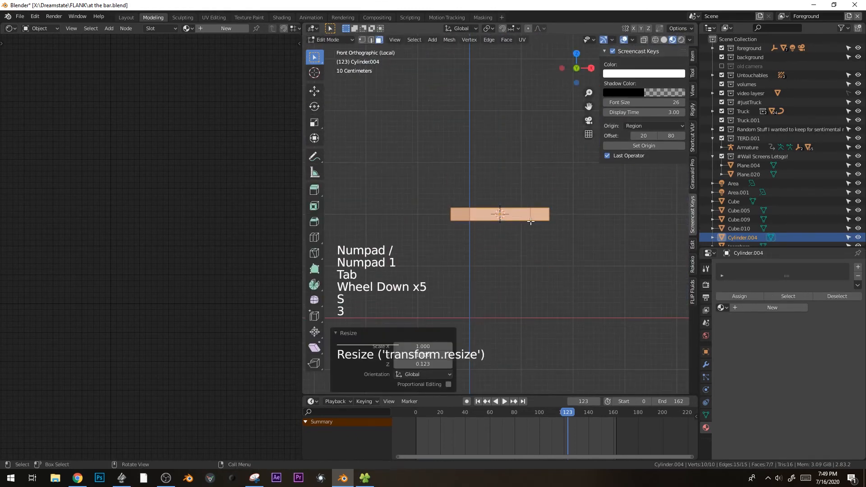
{"action": "left_click", "coordinate": [532, 216], "text": "alt"}
{"action": "middle_click_drag", "start_coordinate": [533, 218], "coordinate": [536, 242]}
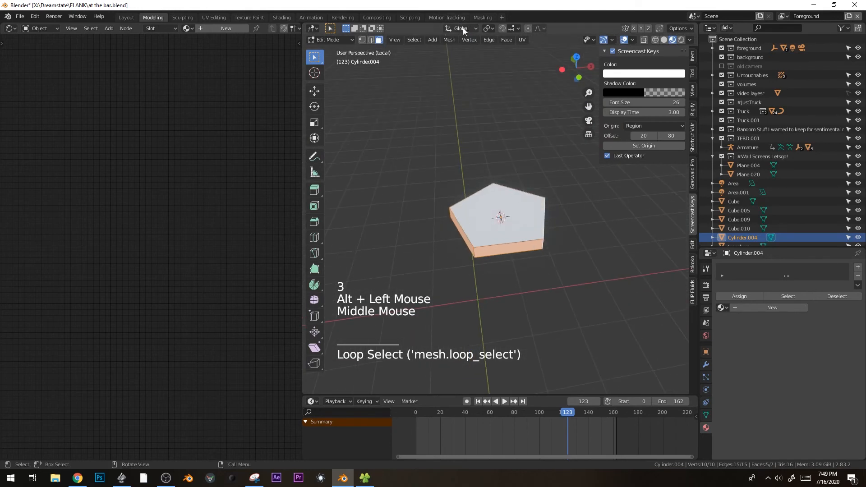
{"action": "left_click", "coordinate": [489, 28]}
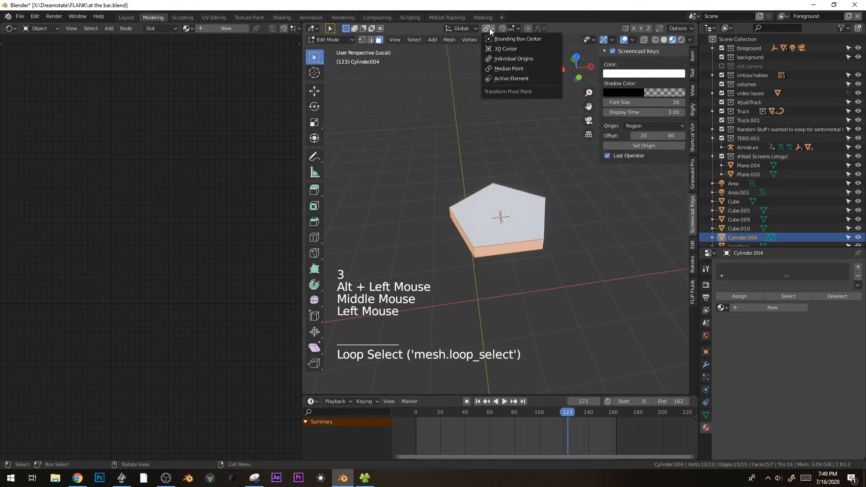
Try to extrude the five side faces along their normals.
{"action": "key", "text": "alt+e"}
{"action": "left_click", "coordinate": [512, 182]}
{"action": "key", "text": "ctrl+z"}
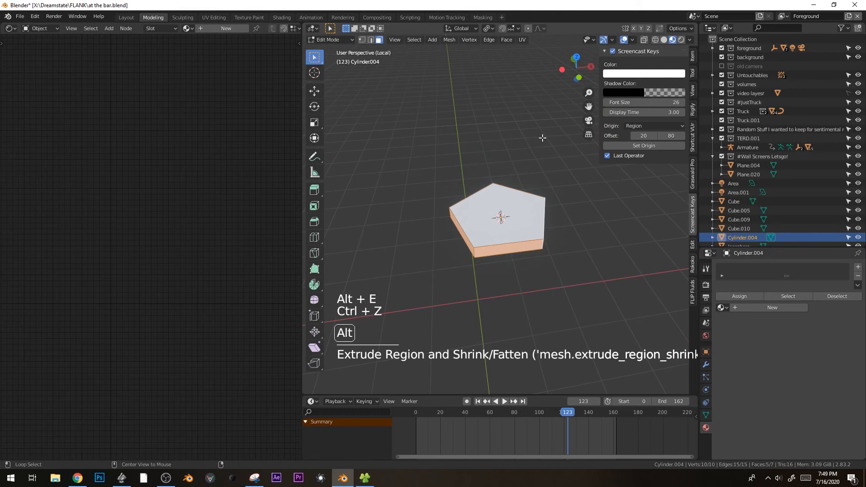
Extrude the five side faces individually outward by about 4.95 m to form separate arms.
{"action": "key", "text": "alt+e"}
{"action": "left_click", "coordinate": [541, 151]}
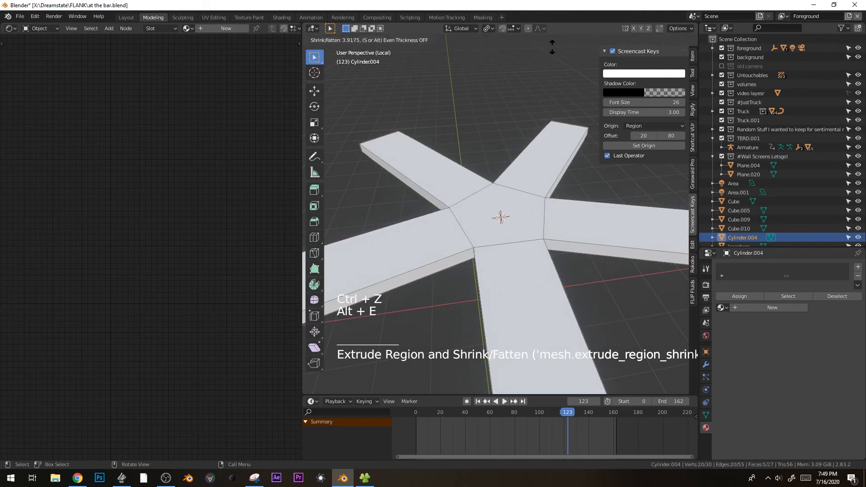
{"action": "left_click", "coordinate": [562, 378]}
Add two evenly spaced loop cuts across each of the five arms.
{"action": "scroll", "coordinate": [562, 379], "scroll_direction": "down", "scroll_amount": 6}
{"action": "middle_click_drag", "start_coordinate": [451, 315], "coordinate": [475, 296], "text": "shift"}
{"action": "middle_click_drag", "start_coordinate": [474, 296], "coordinate": [501, 260]}
{"action": "scroll", "coordinate": [495, 308], "scroll_direction": "up", "scroll_amount": 3}
{"action": "scroll", "coordinate": [495, 308], "scroll_direction": "down", "scroll_amount": 2}
{"action": "key", "text": "ctrl+r"}
{"action": "scroll", "coordinate": [454, 243], "scroll_direction": "up", "scroll_amount": 1}
{"action": "left_click", "coordinate": [454, 243]}
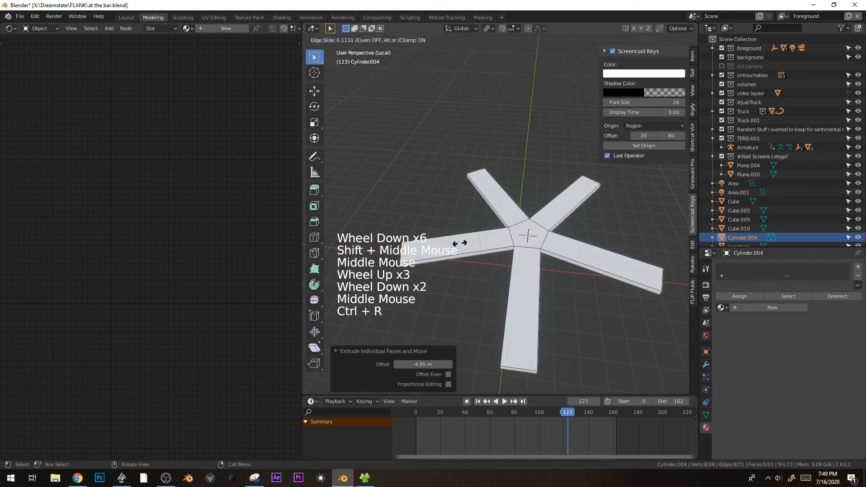
{"action": "right_click", "coordinate": [454, 243]}
{"action": "key", "text": "ctrl+r"}
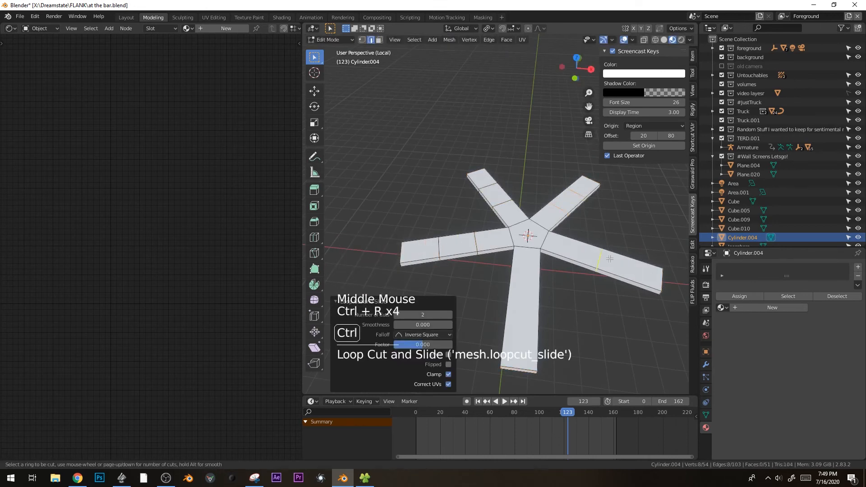
{"action": "left_click", "coordinate": [526, 297]}
{"action": "right_click", "coordinate": [526, 298]}
Select the middle side face on the same side of each of the five arms in face selection mode.
{"action": "key", "text": "3"}
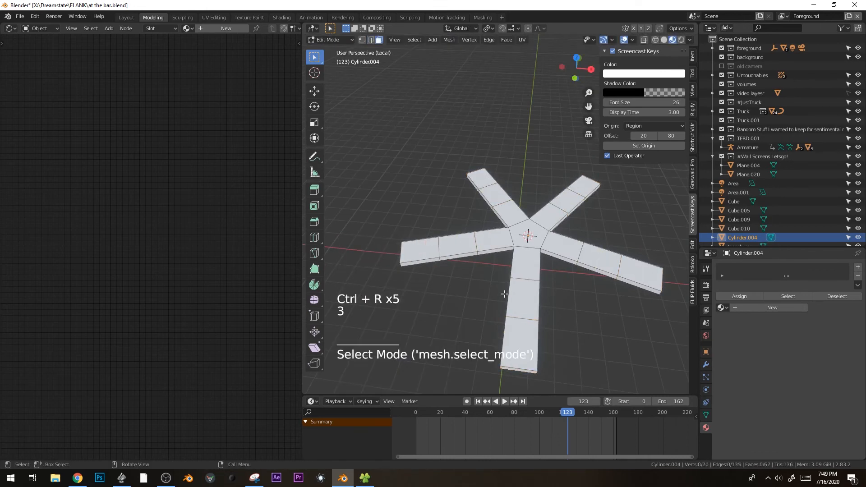
{"action": "left_click", "coordinate": [463, 257]}
{"action": "middle_click_drag", "start_coordinate": [473, 264], "coordinate": [514, 255]}
{"action": "left_click", "coordinate": [473, 215], "text": "shift"}
{"action": "middle_click_drag", "start_coordinate": [473, 214], "coordinate": [533, 217]}
{"action": "left_click", "coordinate": [454, 198], "text": "shift"}
{"action": "middle_click_drag", "start_coordinate": [454, 198], "coordinate": [534, 199]}
{"action": "left_click", "coordinate": [403, 220], "text": "shift"}
{"action": "middle_click_drag", "start_coordinate": [380, 232], "coordinate": [472, 285]}
{"action": "left_click", "coordinate": [412, 229], "text": "shift"}
From the top view, scale the selected side faces by 2.312, rotate them, and scale them by 1.026 to flare the arms into blades.
{"action": "key", "text": "KP_7"}
{"action": "key", "text": "s"}
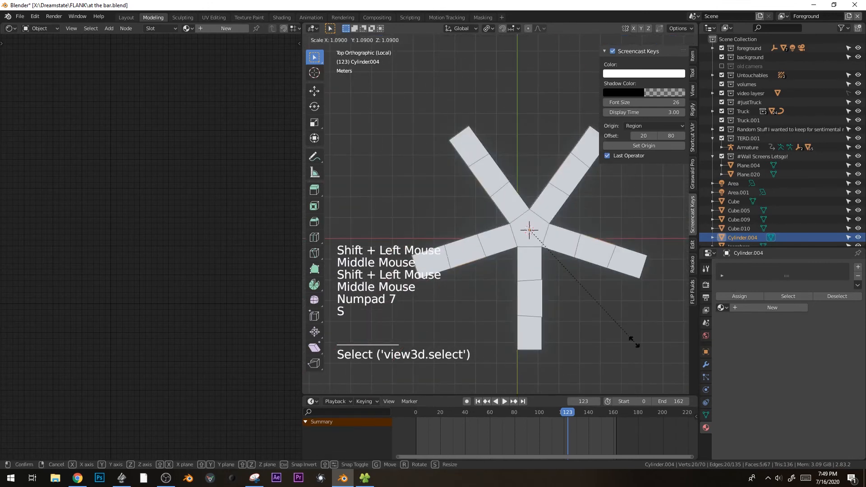
{"action": "left_click", "coordinate": [438, 346]}
{"action": "key", "text": "r"}
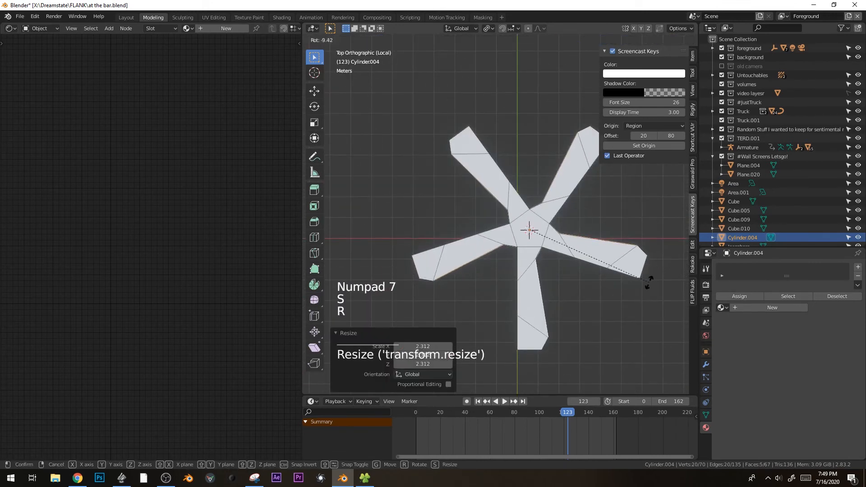
{"action": "right_click", "coordinate": [649, 282]}
{"action": "left_click", "coordinate": [488, 40]}
{"action": "key", "text": "r"}
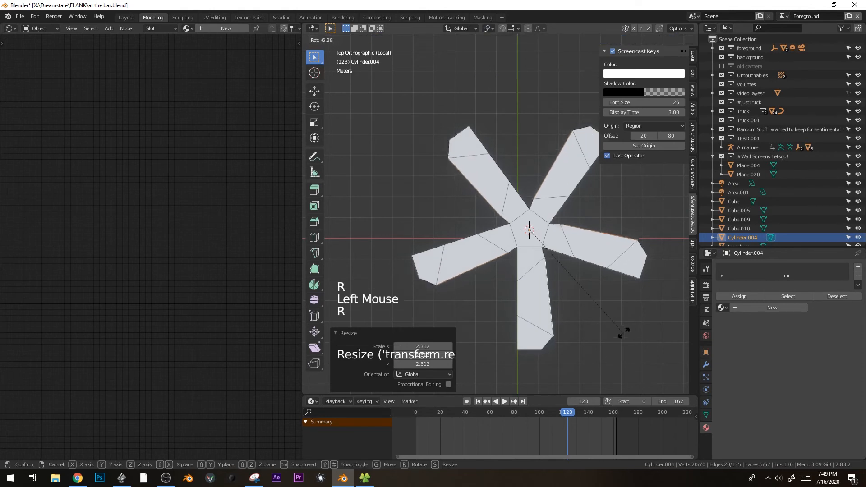
{"action": "key", "text": "s"}
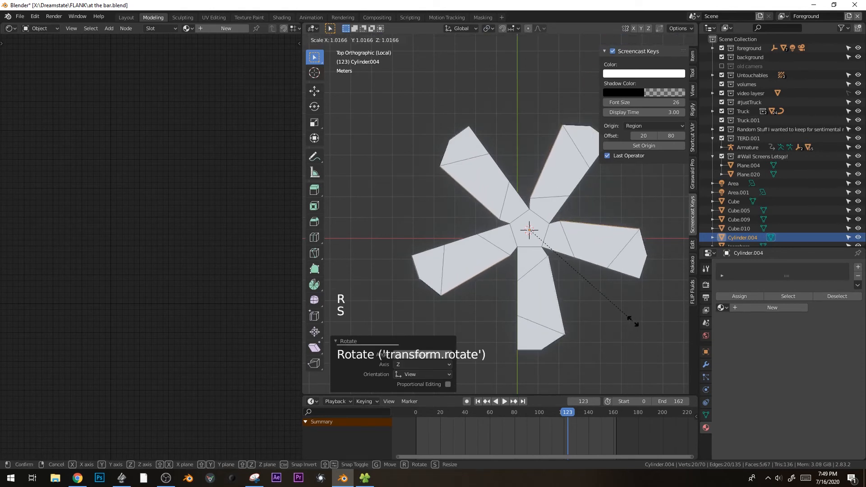
{"action": "left_click", "coordinate": [632, 319]}
Scale the selected blade side faces along Z and move them about 0.42 m along Z to tilt the blades.
{"action": "middle_click_drag", "start_coordinate": [631, 319], "coordinate": [586, 249]}
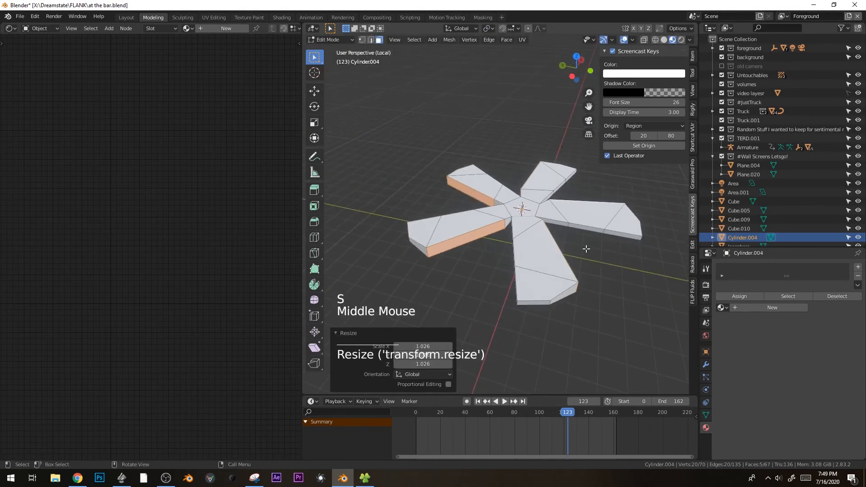
{"action": "scroll", "coordinate": [611, 286], "scroll_direction": "up", "scroll_amount": 1}
{"action": "middle_click_drag", "start_coordinate": [611, 287], "coordinate": [664, 286]}
{"action": "key", "text": "g"}
{"action": "right_click", "coordinate": [659, 338]}
{"action": "key", "text": "s"}
{"action": "key", "text": "z"}
{"action": "left_click", "coordinate": [476, 255]}
{"action": "key", "text": "g"}
{"action": "key", "text": "z"}
{"action": "left_click", "coordinate": [477, 262]}
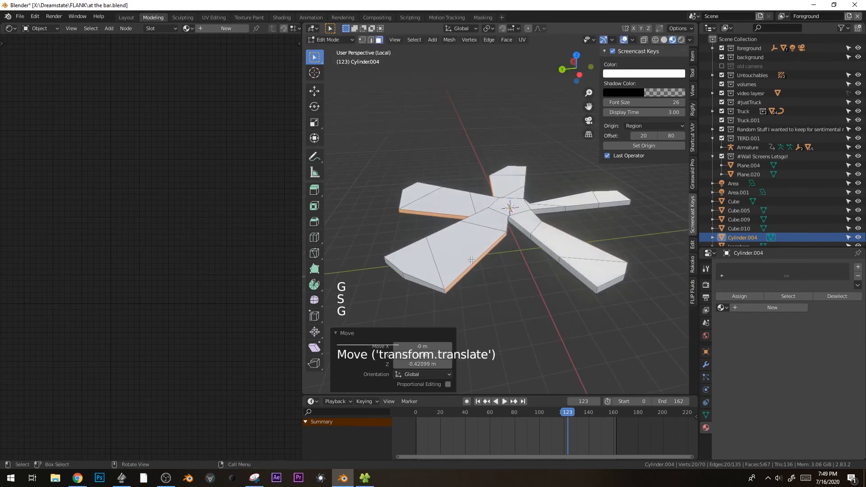
Apply smooth shading to the fan object.
{"action": "key", "text": "Tab"}
{"action": "right_click", "coordinate": [442, 254]}
{"action": "left_click", "coordinate": [442, 253]}
{"action": "middle_click_drag", "start_coordinate": [442, 254], "coordinate": [568, 288]}
Inset the fan's central pentagon face and extrude it about 0.277 m to form a hub recess.
{"action": "key", "text": "Tab"}
{"action": "scroll", "coordinate": [549, 220], "scroll_direction": "up", "scroll_amount": 2}
{"action": "key", "text": "3"}
{"action": "left_click", "coordinate": [471, 204]}
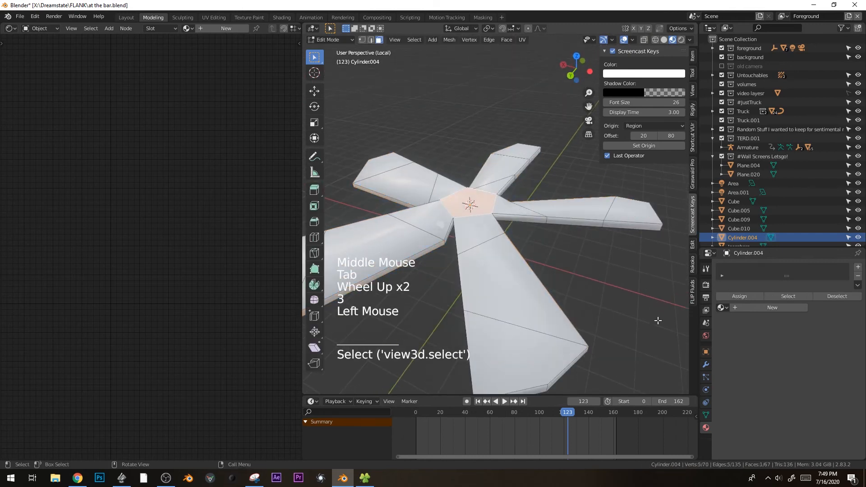
{"action": "key", "text": "i"}
{"action": "key", "text": "e"}
{"action": "key", "text": "KP_7"}
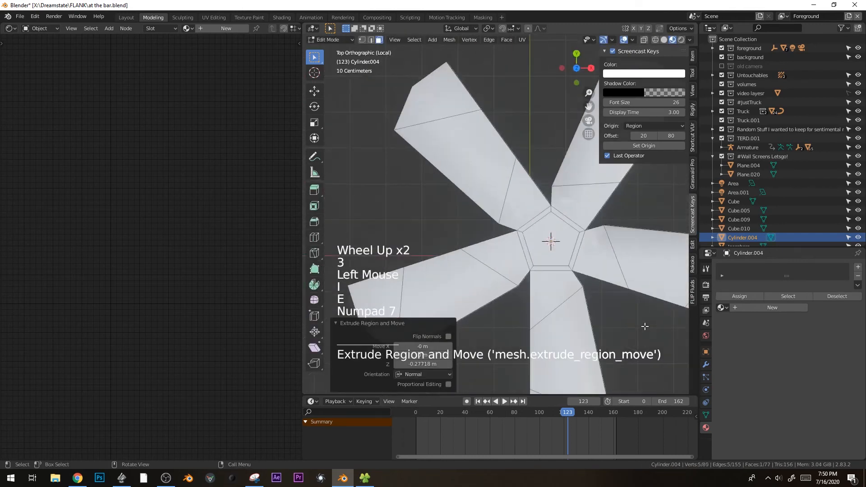
Duplicate the recessed hub face, scale the copy down and lift it above the hub along Z.
{"action": "key", "text": "shift+d"}
{"action": "key", "text": "s"}
{"action": "key", "text": "KP_1"}
{"action": "key", "text": "g"}
{"action": "key", "text": "z"}
{"action": "left_click", "coordinate": [564, 240]}
Shrink the floating pentagon copy further and position it off-centre over the hub from the top view.
{"action": "key", "text": "s"}
{"action": "left_click", "coordinate": [569, 230]}
{"action": "key", "text": "KP_4"}
{"action": "key", "text": "KP_7"}
{"action": "key", "text": "g"}
{"action": "left_click", "coordinate": [566, 235]}
{"action": "middle_click_drag", "start_coordinate": [566, 235], "coordinate": [518, 225]}
{"action": "key", "text": "KP_7"}
{"action": "scroll", "coordinate": [582, 255], "scroll_direction": "up", "scroll_amount": 3}
{"action": "key", "text": "g"}
{"action": "left_click", "coordinate": [519, 227]}
Duplicate the small pentagon four times around the hub centre, rotating copies to vary their orientation.
{"action": "key", "text": "shift+d"}
{"action": "left_click", "coordinate": [521, 244]}
{"action": "key", "text": "r"}
{"action": "left_click", "coordinate": [543, 299]}
{"action": "key", "text": "shift+d"}
{"action": "left_click", "coordinate": [519, 261]}
{"action": "key", "text": "r"}
{"action": "left_click", "coordinate": [564, 234]}
{"action": "key", "text": "shift+d"}
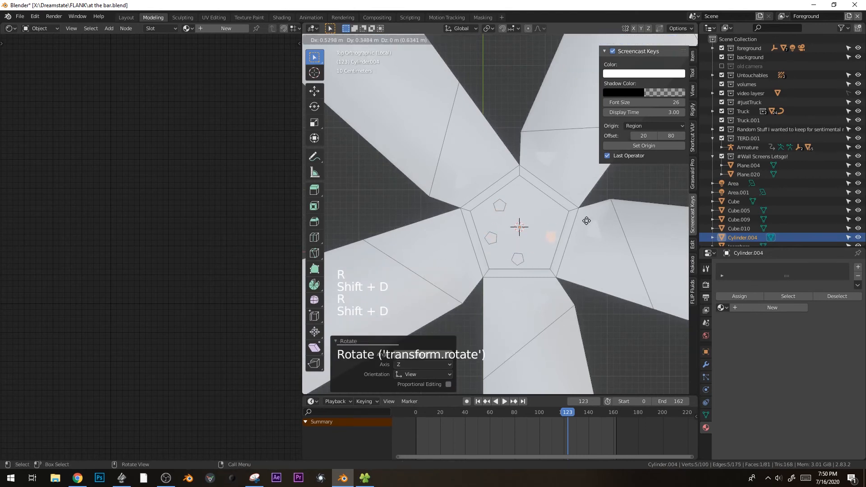
{"action": "left_click", "coordinate": [586, 221]}
{"action": "key", "text": "shift+d"}
{"action": "left_click", "coordinate": [584, 227]}
Duplicate the small pentagon once more, enlarge the copy and centre it over the hub.
{"action": "key", "text": "shift+d"}
{"action": "left_click", "coordinate": [550, 290]}
{"action": "key", "text": "s"}
{"action": "left_click", "coordinate": [680, 288]}
{"action": "key", "text": "g"}
{"action": "left_click", "coordinate": [571, 241]}
Box-select all the floating pentagons above the hub and extrude them into short bolt shapes.
{"action": "middle_click_drag", "start_coordinate": [567, 245], "coordinate": [581, 199]}
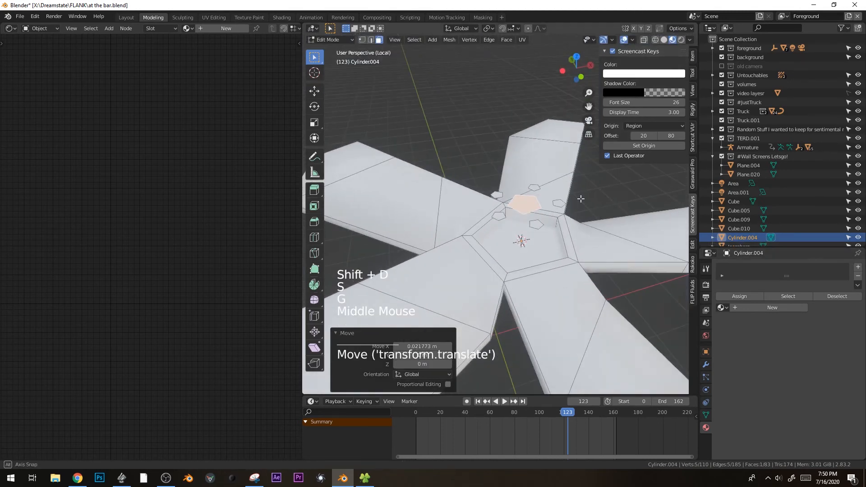
{"action": "middle_click_drag", "start_coordinate": [561, 260], "coordinate": [479, 177]}
{"action": "key", "text": "b"}
{"action": "left_click_drag", "start_coordinate": [563, 204], "coordinate": [564, 208]}
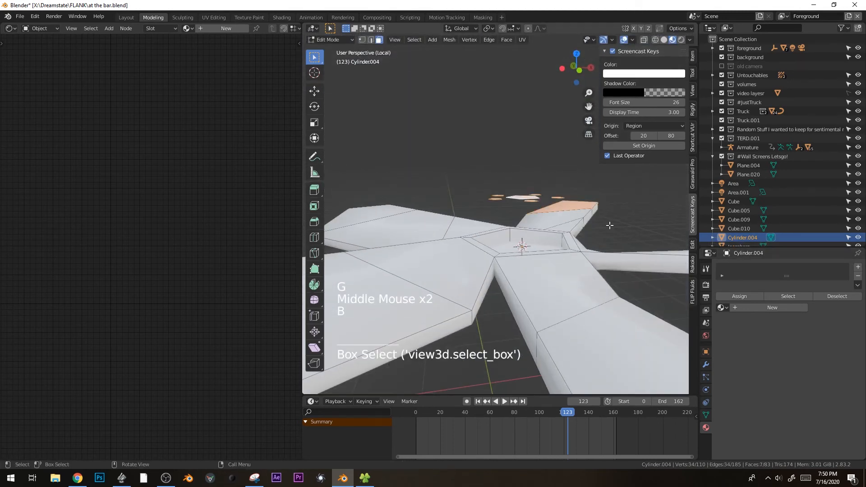
{"action": "middle_click_drag", "start_coordinate": [592, 219], "coordinate": [581, 205]}
{"action": "key", "text": "b"}
{"action": "middle_click_drag", "start_coordinate": [576, 208], "coordinate": [624, 234]}
{"action": "key", "text": "e"}
{"action": "left_click", "coordinate": [628, 257]}
Select the bolts' linked geometry, lower it along Z onto the hub and leave Edit Mode.
{"action": "key", "text": "ctrl+l"}
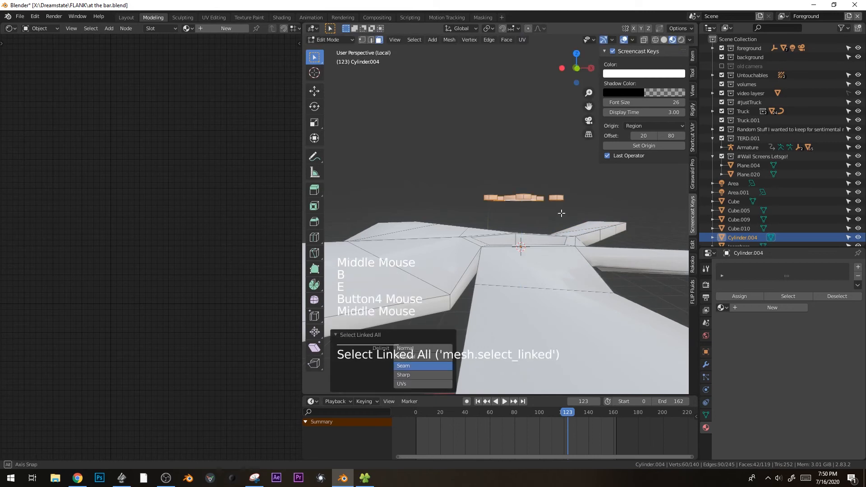
{"action": "middle_click_drag", "start_coordinate": [560, 211], "coordinate": [565, 239]}
{"action": "key", "text": "g"}
{"action": "key", "text": "z"}
{"action": "left_click", "coordinate": [573, 288]}
{"action": "key", "text": "Tab"}
{"action": "scroll", "coordinate": [586, 280], "scroll_direction": "down", "scroll_amount": 4}
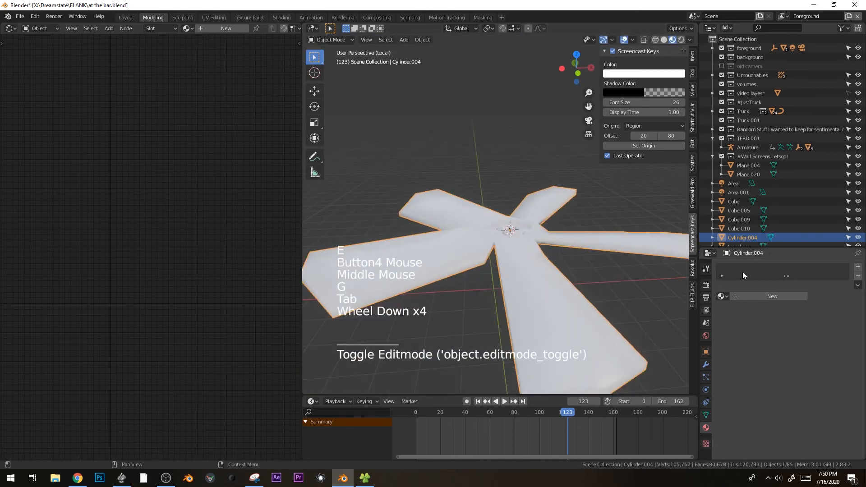
Create a new material named glossyfan for the fan and set its Metallic value to 1.000.
{"action": "left_click", "coordinate": [776, 298]}
{"action": "left_click", "coordinate": [773, 297]}
{"action": "type", "text": "glossyfan"}
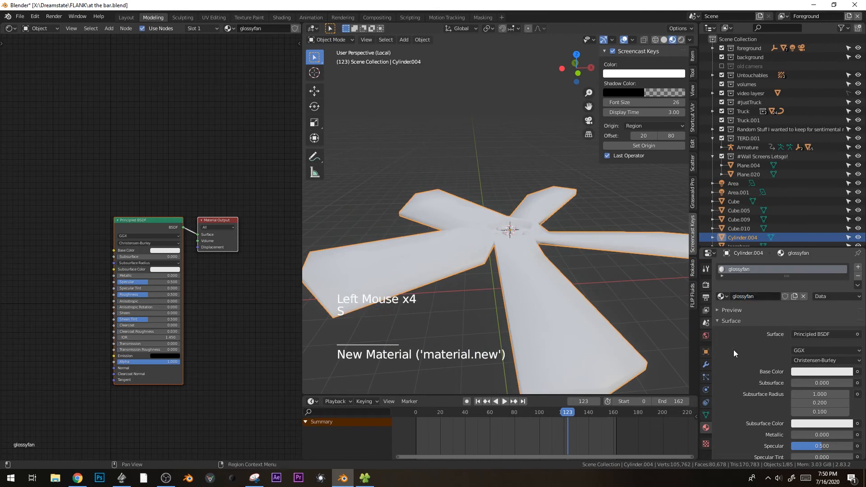
{"action": "middle_click_drag", "start_coordinate": [808, 435], "coordinate": [804, 353]}
{"action": "left_click_drag", "start_coordinate": [804, 353], "coordinate": [859, 353]}
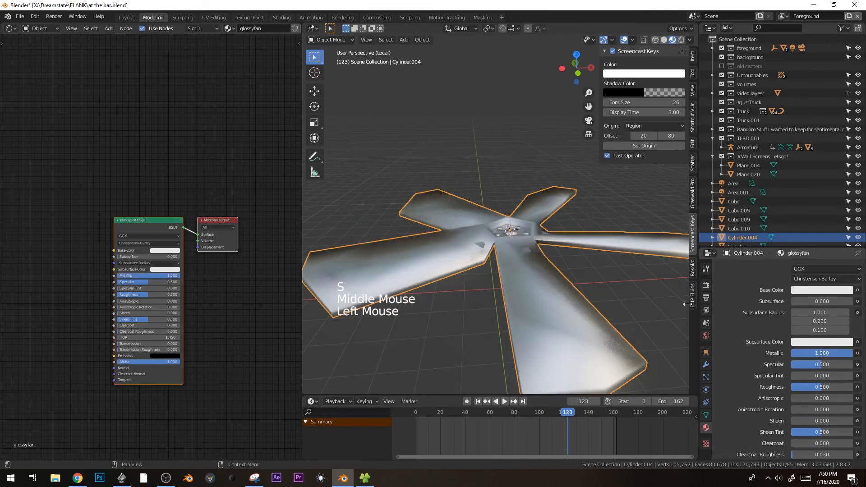
Preview the fan in rendered shading and set the material's Roughness to 0.392.
{"action": "middle_click_drag", "start_coordinate": [570, 266], "coordinate": [580, 299]}
{"action": "key", "text": "z"}
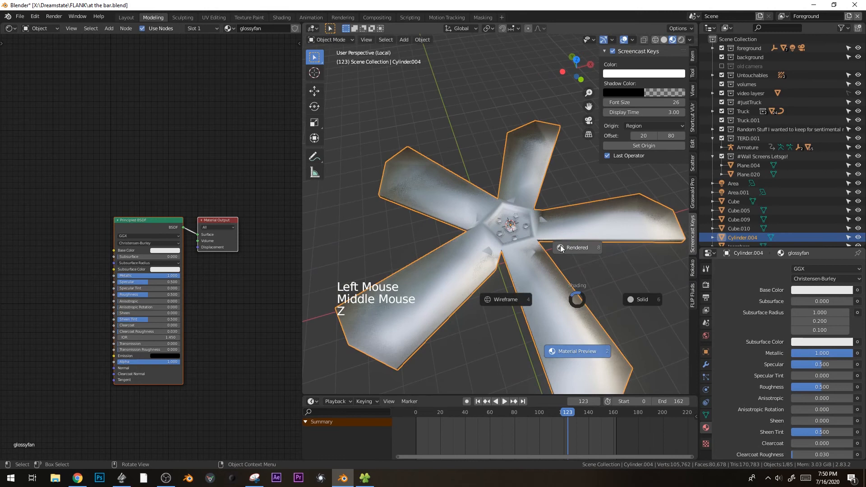
{"action": "middle_click_drag", "start_coordinate": [574, 296], "coordinate": [576, 348]}
{"action": "left_click_drag", "start_coordinate": [822, 387], "coordinate": [804, 387]}
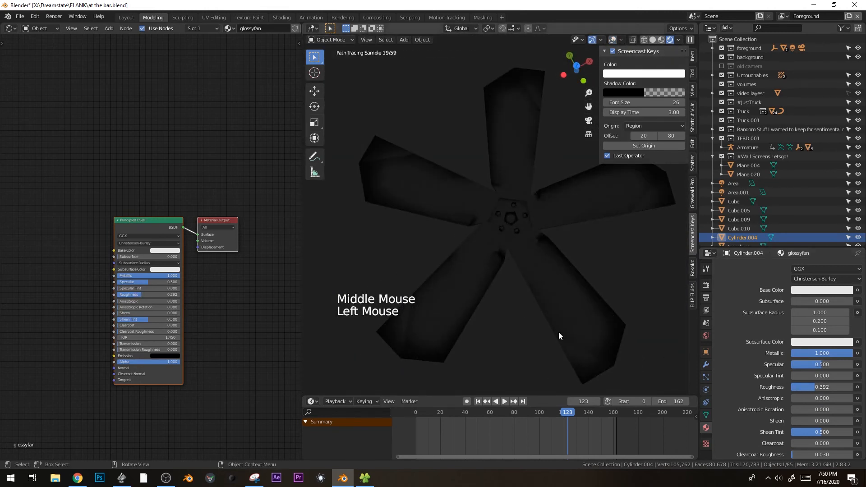
{"action": "middle_click_drag", "start_coordinate": [559, 331], "coordinate": [549, 274]}
Enable Auto Smooth for the fan's normals with a 30° angle.
{"action": "left_click", "coordinate": [613, 298]}
{"action": "right_click", "coordinate": [613, 298]}
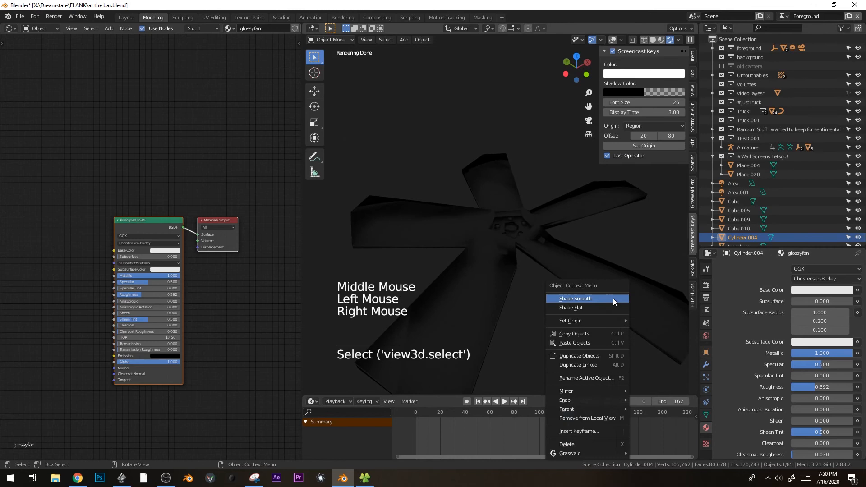
{"action": "left_click", "coordinate": [705, 416]}
{"action": "middle_click_drag", "start_coordinate": [752, 417], "coordinate": [728, 386]}
{"action": "left_click", "coordinate": [731, 395]}
{"action": "middle_click_drag", "start_coordinate": [555, 321], "coordinate": [532, 318]}
Leave local view, return to Material Preview shading and scale the fan to 0.086 of its size.
{"action": "key", "text": "KP_Divide"}
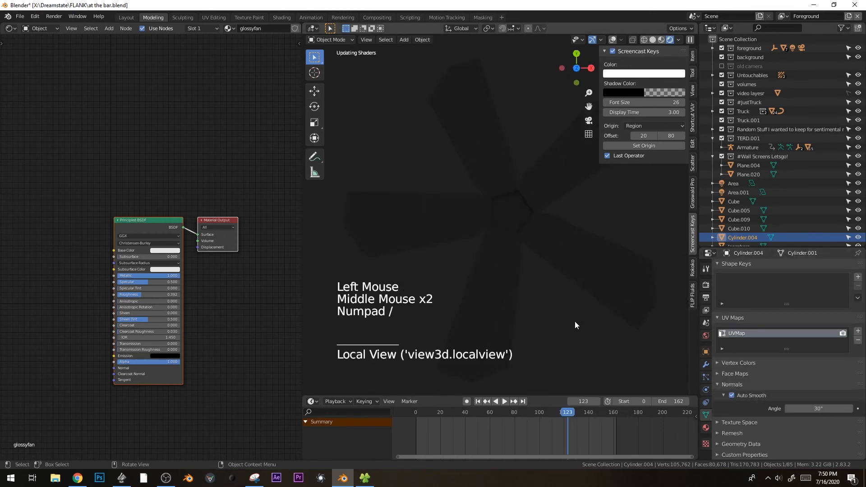
{"action": "key", "text": "z"}
{"action": "left_click", "coordinate": [573, 384]}
{"action": "scroll", "coordinate": [556, 348], "scroll_direction": "down", "scroll_amount": 4}
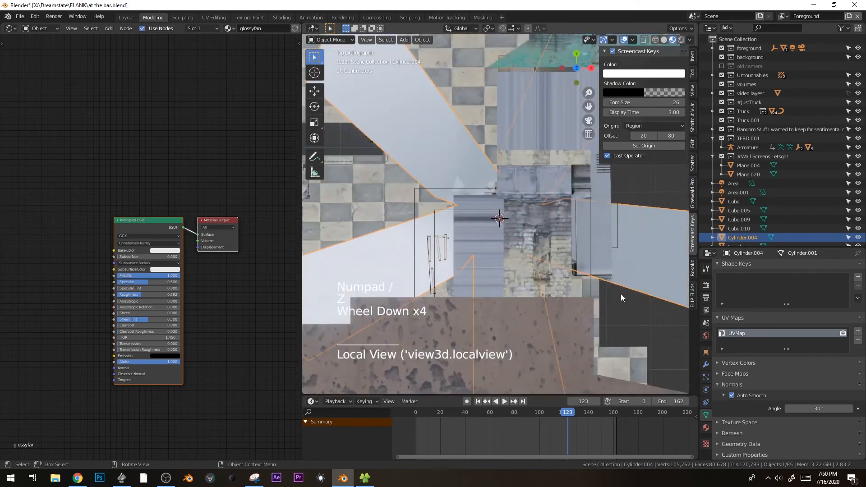
{"action": "key", "text": "s"}
{"action": "left_click", "coordinate": [511, 229]}
{"action": "middle_click_drag", "start_coordinate": [529, 262], "coordinate": [516, 170]}
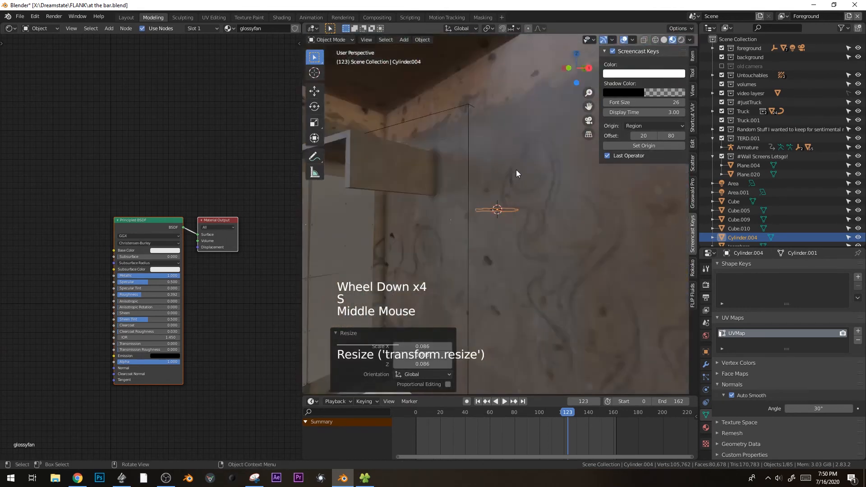
In the camera view, reposition the fan and rotate it about the global X axis to face the camera.
{"action": "key", "text": "KP_0"}
{"action": "scroll", "coordinate": [540, 168], "scroll_direction": "up", "scroll_amount": 1}
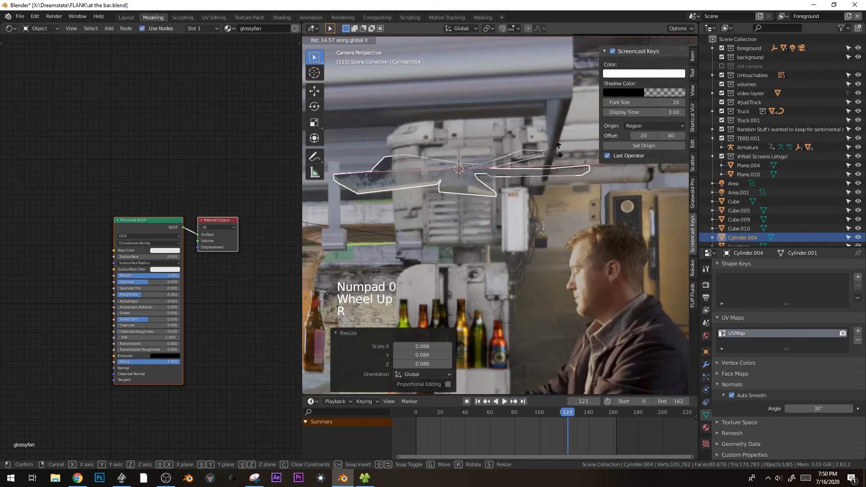
{"action": "key", "text": "r"}
{"action": "key", "text": "g"}
{"action": "left_click", "coordinate": [375, 237]}
{"action": "middle_click_drag", "start_coordinate": [406, 237], "coordinate": [472, 281], "text": "shift"}
{"action": "scroll", "coordinate": [472, 281], "scroll_direction": "down", "scroll_amount": 1, "text": "shift"}
{"action": "key", "text": "r"}
{"action": "key", "text": "x"}
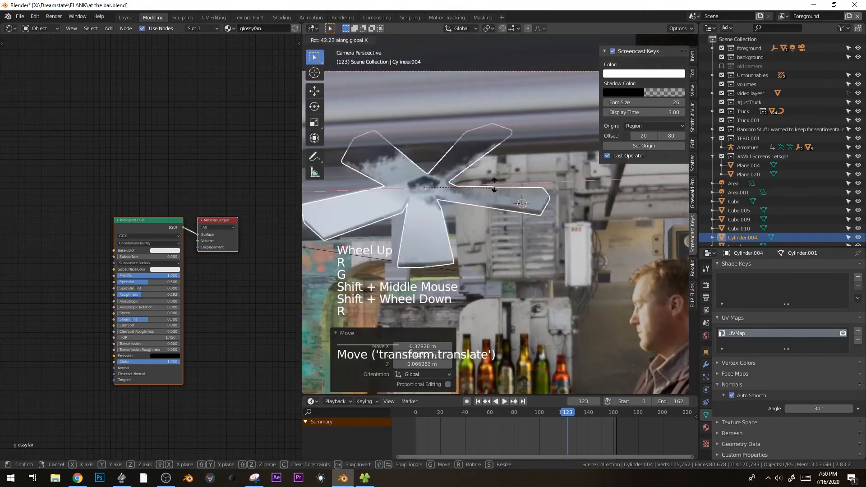
{"action": "left_click", "coordinate": [452, 155]}
Scale the fan down and move it over the vent's louvres in the camera view.
{"action": "key", "text": "s"}
{"action": "left_click", "coordinate": [502, 240]}
{"action": "key", "text": "g"}
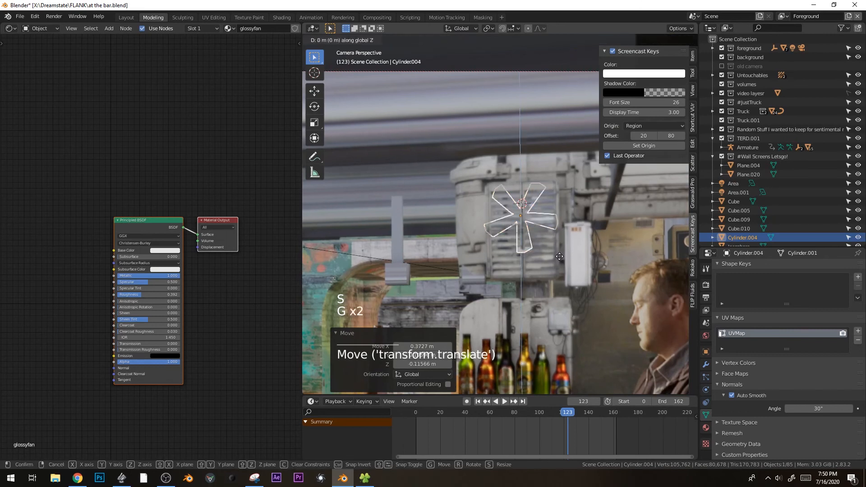
{"action": "left_click", "coordinate": [562, 266]}
Focus on the fan, shift it in the scene and rescale it to fit the vent.
{"action": "key", "text": "KP_Decimal"}
{"action": "key", "text": "KP_1"}
{"action": "scroll", "coordinate": [462, 268], "scroll_direction": "down", "scroll_amount": 5}
{"action": "middle_click_drag", "start_coordinate": [462, 268], "coordinate": [608, 283]}
{"action": "scroll", "coordinate": [548, 256], "scroll_direction": "down", "scroll_amount": 2}
{"action": "scroll", "coordinate": [548, 255], "scroll_direction": "down", "scroll_amount": 1}
{"action": "key", "text": "g"}
{"action": "key", "text": "g"}
{"action": "key", "text": "s"}
{"action": "left_click", "coordinate": [635, 280]}
Fine-tune the fan's position over the vent in the camera view.
{"action": "key", "text": "KP_0"}
{"action": "scroll", "coordinate": [570, 250], "scroll_direction": "up", "scroll_amount": 4}
{"action": "middle_click_drag", "start_coordinate": [570, 251], "coordinate": [618, 290], "text": "shift"}
{"action": "key", "text": "g"}
{"action": "left_click", "coordinate": [600, 273]}
{"action": "key", "text": "g"}
{"action": "key", "text": "z"}
{"action": "right_click", "coordinate": [595, 286]}
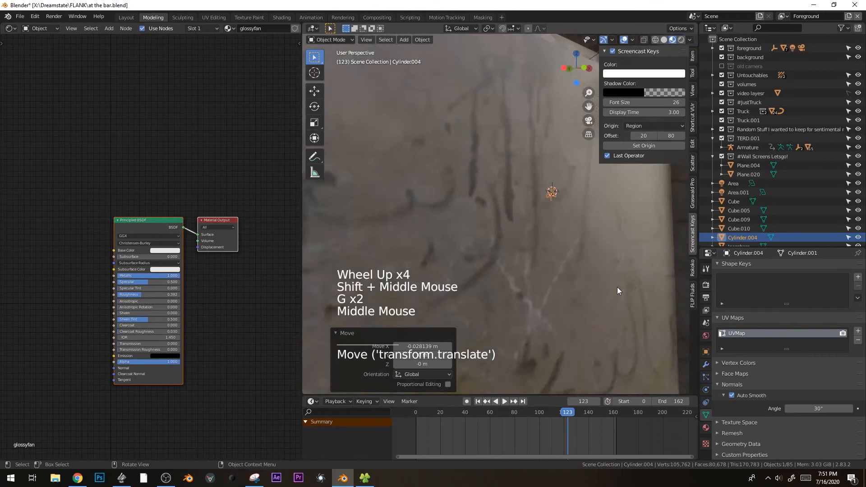
Isolate the fan and restore the full scene, framing it to examine how it sits in the vent.
{"action": "scroll", "coordinate": [617, 289], "scroll_direction": "up", "scroll_amount": 4}
{"action": "left_click", "coordinate": [600, 197], "text": "shift"}
{"action": "key", "text": "KP_Divide"}
{"action": "middle_click_drag", "start_coordinate": [599, 204], "coordinate": [404, 239]}
{"action": "scroll", "coordinate": [551, 196], "scroll_direction": "down", "scroll_amount": 3}
{"action": "key", "text": "KP_Divide"}
{"action": "scroll", "coordinate": [545, 197], "scroll_direction": "up", "scroll_amount": 4}
{"action": "scroll", "coordinate": [592, 202], "scroll_direction": "up", "scroll_amount": 3}
{"action": "middle_click_drag", "start_coordinate": [592, 202], "coordinate": [450, 242], "text": "shift"}
{"action": "key", "text": "KP_Decimal"}
{"action": "scroll", "coordinate": [450, 243], "scroll_direction": "down", "scroll_amount": 3}
Edit the air-unit housing behind the vent and cut extra edge loops near the edges of the louvred area.
{"action": "left_click", "coordinate": [405, 182]}
{"action": "key", "text": "Tab"}
{"action": "left_click", "coordinate": [466, 159]}
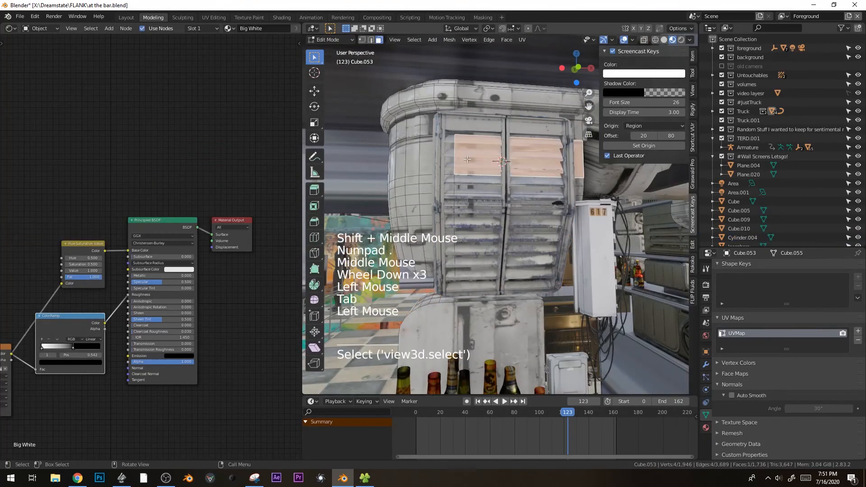
{"action": "key", "text": "ctrl+r"}
{"action": "left_click", "coordinate": [560, 117]}
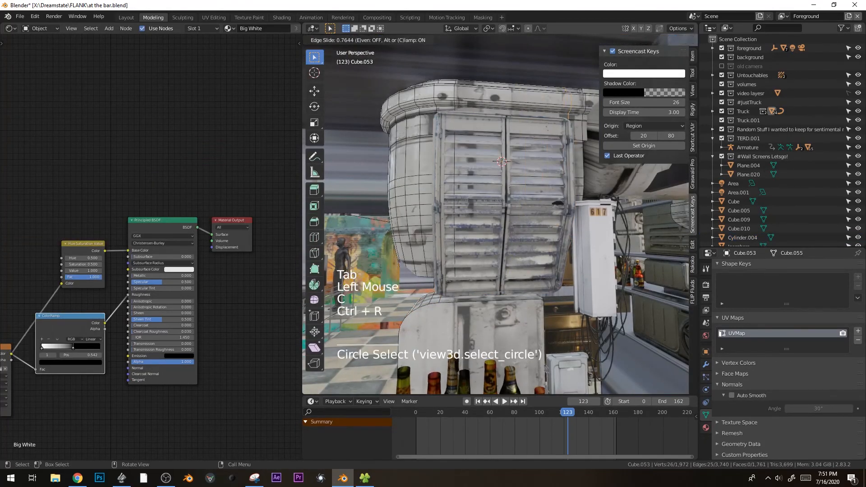
{"action": "left_click", "coordinate": [465, 115]}
{"action": "left_click", "coordinate": [444, 109]}
{"action": "left_click", "coordinate": [458, 148]}
Select the housing faces behind the louvres and delete them to open up the space for the fan.
{"action": "key", "text": "3"}
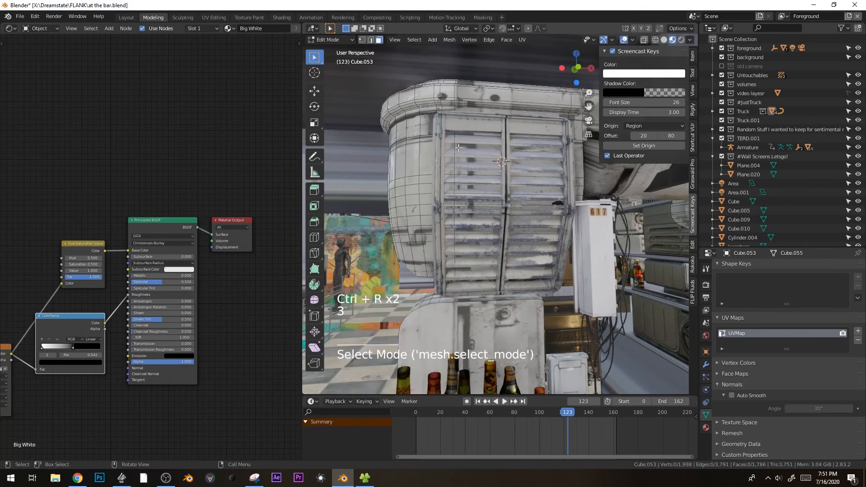
{"action": "left_click_drag", "start_coordinate": [462, 153], "coordinate": [455, 227]}
{"action": "key", "text": "x"}
{"action": "left_click", "coordinate": [523, 173]}
{"action": "key", "text": "Tab"}
Select the fan, show the Graph Editor in the side area and insert a rotation keyframe at frame 123.
{"action": "middle_click_drag", "start_coordinate": [523, 173], "coordinate": [531, 224]}
{"action": "left_click", "coordinate": [495, 174]}
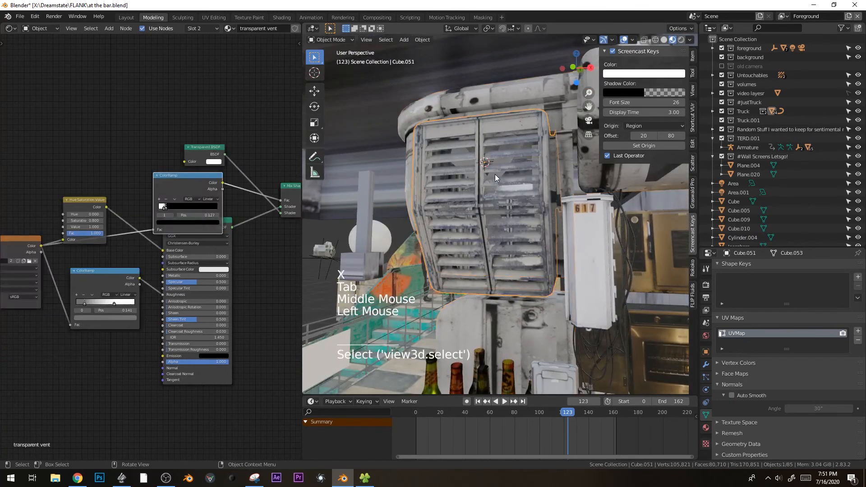
{"action": "left_click", "coordinate": [494, 174]}
{"action": "key", "text": "r"}
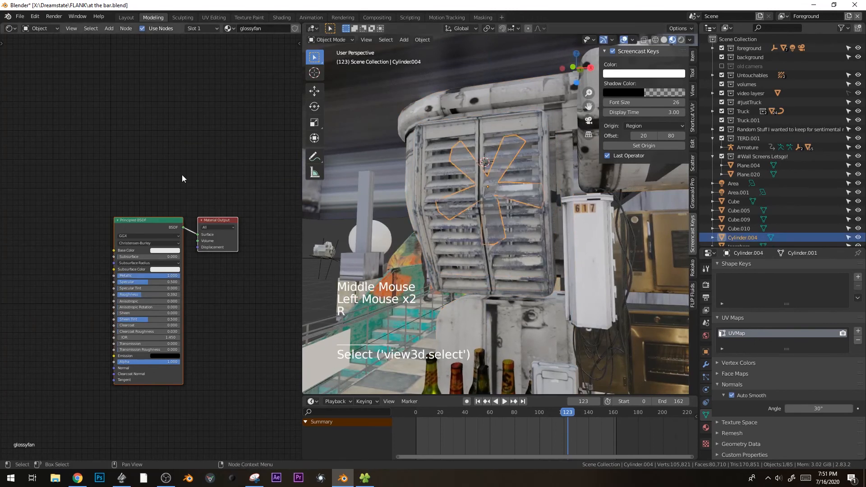
{"action": "key", "text": "shift+F6"}
{"action": "key", "text": "i"}
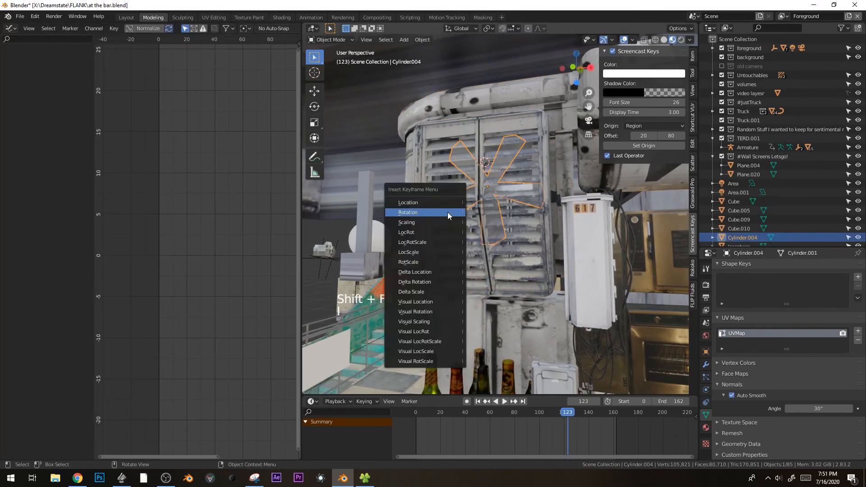
{"action": "left_click", "coordinate": [448, 212]}
{"action": "mouse_move", "coordinate": [228, 223]}
{"action": "middle_mouse_down", "text": "ctrl"}
{"action": "mouse_move", "coordinate": [213, 241]}
{"action": "mouse_move", "coordinate": [216, 231]}
{"action": "middle_mouse_up", "text": "ctrl"}
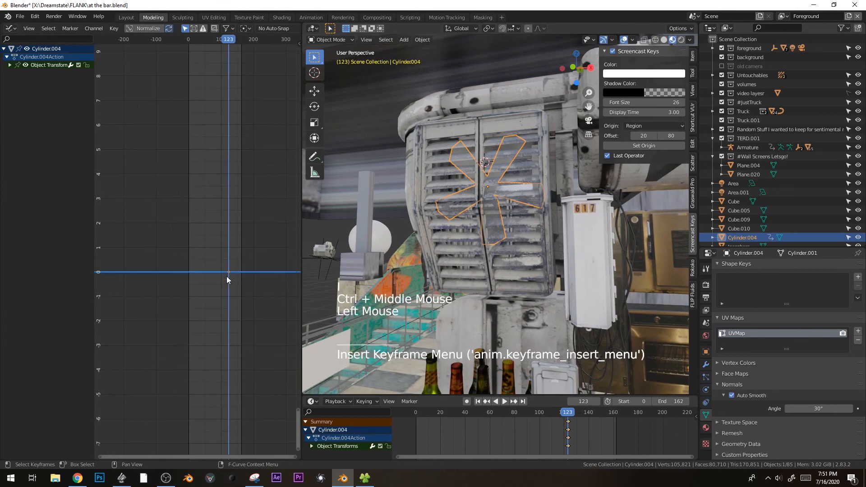
Frame the fan's rotation curves and move the X rotation keyframe to about frame 138.
{"action": "left_click", "coordinate": [228, 274]}
{"action": "key", "text": "g"}
{"action": "middle_click_drag", "start_coordinate": [238, 278], "coordinate": [245, 277], "text": "ctrl"}
{"action": "left_click", "coordinate": [222, 207]}
{"action": "key", "text": "g"}
{"action": "right_click", "coordinate": [234, 213]}
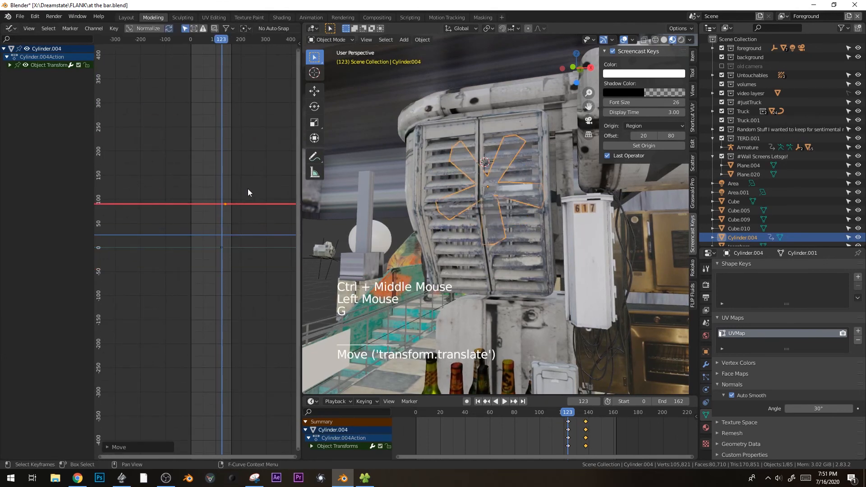
Duplicate the fan's Y rotation keyframe to an earlier frame at a lower value and apply linear extrapolation to the curve.
{"action": "left_click", "coordinate": [221, 248]}
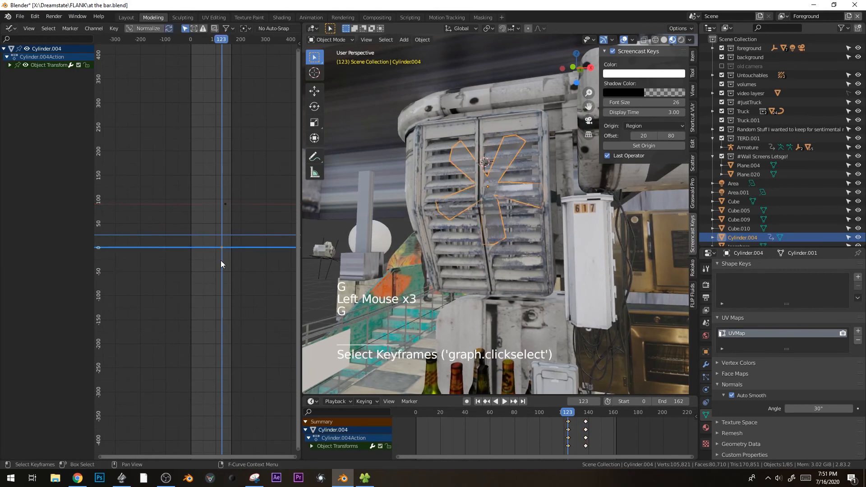
{"action": "left_click", "coordinate": [223, 247]}
{"action": "left_click", "coordinate": [223, 248]}
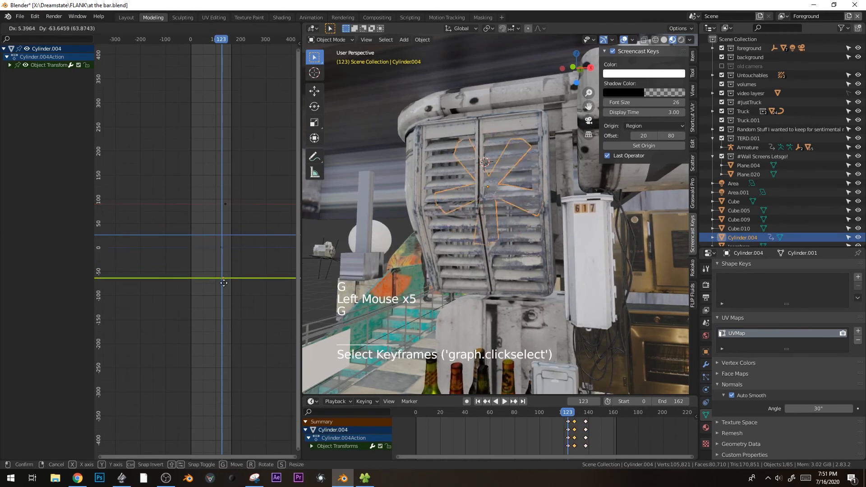
{"action": "key", "text": "shift+d"}
{"action": "left_click", "coordinate": [212, 270]}
{"action": "key", "text": "shift+e"}
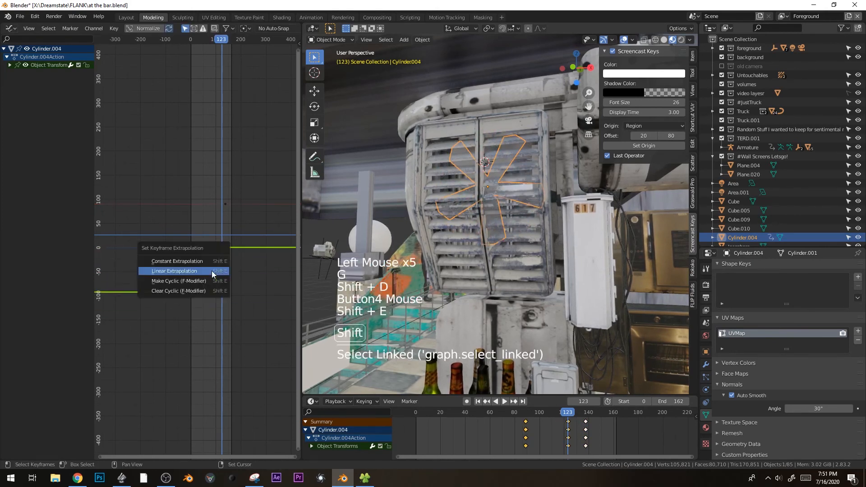
{"action": "left_click", "coordinate": [212, 270]}
Play the animation and scale the Y rotation keyframes along the time axis to adjust the fan's spin.
{"action": "key", "text": "space"}
{"action": "middle_click_drag", "start_coordinate": [247, 215], "coordinate": [278, 230], "text": "ctrl"}
{"action": "key", "text": "s"}
{"action": "key", "text": "x"}
{"action": "left_click", "coordinate": [249, 291]}
{"action": "key", "text": "s"}
{"action": "key", "text": "x"}
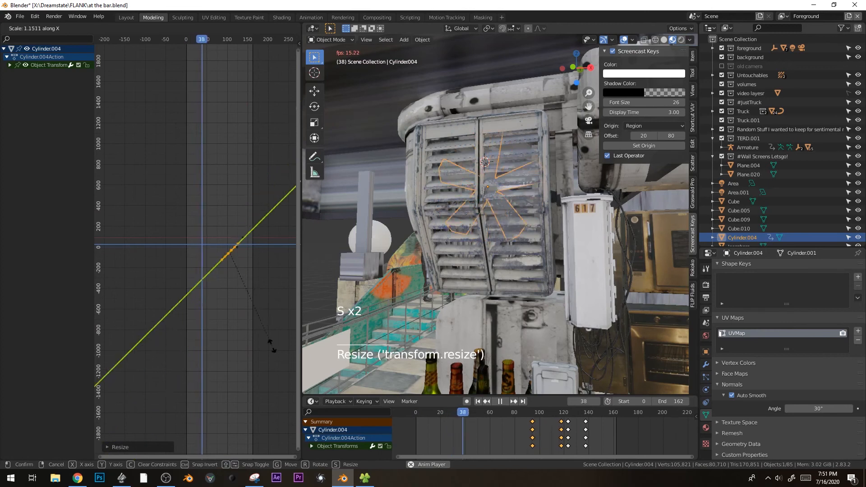
{"action": "key", "text": "g"}
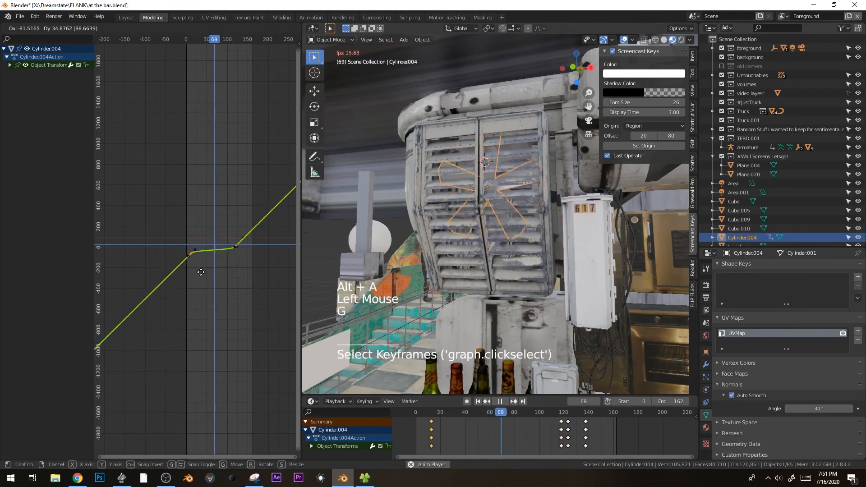
{"action": "left_click", "coordinate": [212, 282]}
Select the fan's Y rotation keyframes and rotate them in the graph to alter the curve's slope.
{"action": "middle_click_drag", "start_coordinate": [234, 266], "coordinate": [244, 216], "text": "ctrl"}
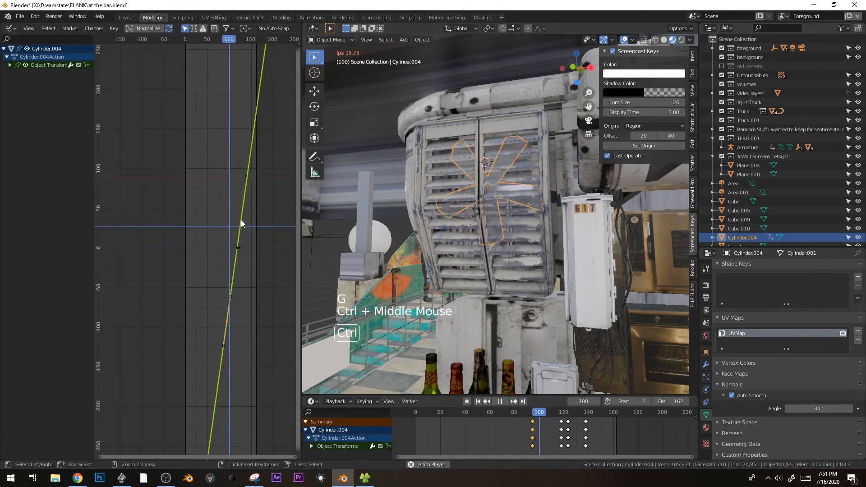
{"action": "left_click", "coordinate": [233, 250]}
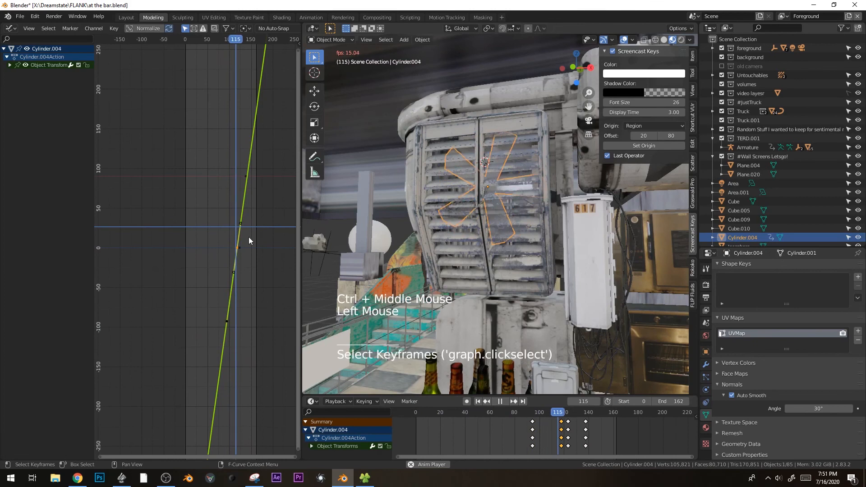
{"action": "key", "text": "r"}
{"action": "left_click", "coordinate": [236, 335]}
{"action": "left_click", "coordinate": [231, 318], "text": "shift"}
{"action": "left_click", "coordinate": [227, 321], "text": "shift"}
{"action": "left_click", "coordinate": [226, 321], "text": "shift"}
{"action": "key", "text": "r"}
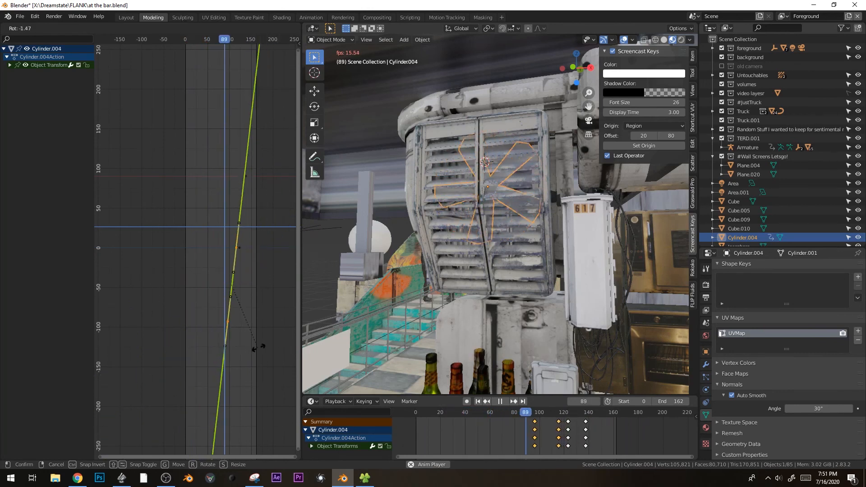
{"action": "left_click", "coordinate": [263, 267]}
Rotate the Y rotation keyframes repeatedly during playback until the curve has a moderate slope for the fan's speed.
{"action": "middle_click_drag", "start_coordinate": [263, 267], "coordinate": [280, 349], "text": "ctrl"}
{"action": "middle_click_drag", "start_coordinate": [199, 343], "coordinate": [149, 347]}
{"action": "key", "text": "r"}
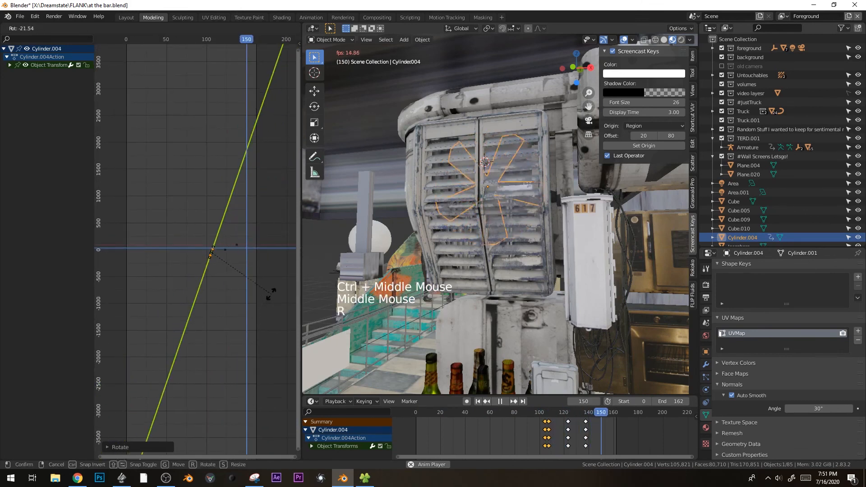
{"action": "left_click", "coordinate": [276, 285]}
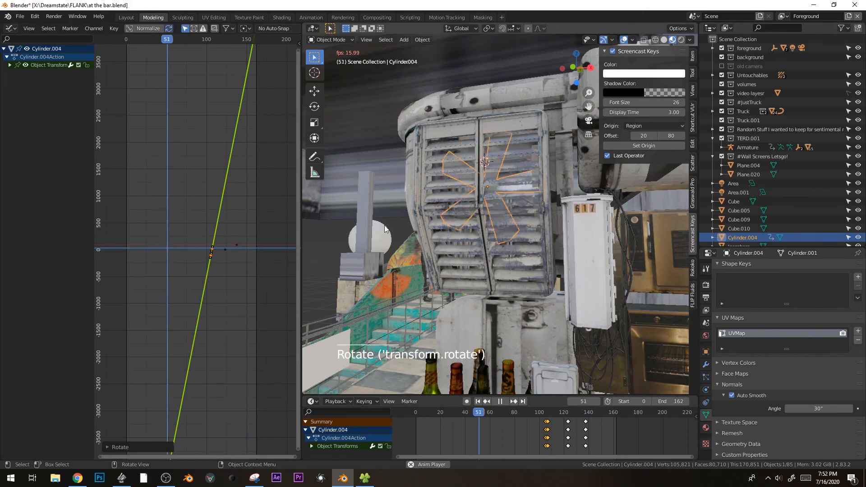
{"action": "key", "text": "r"}
{"action": "key", "text": "r"}
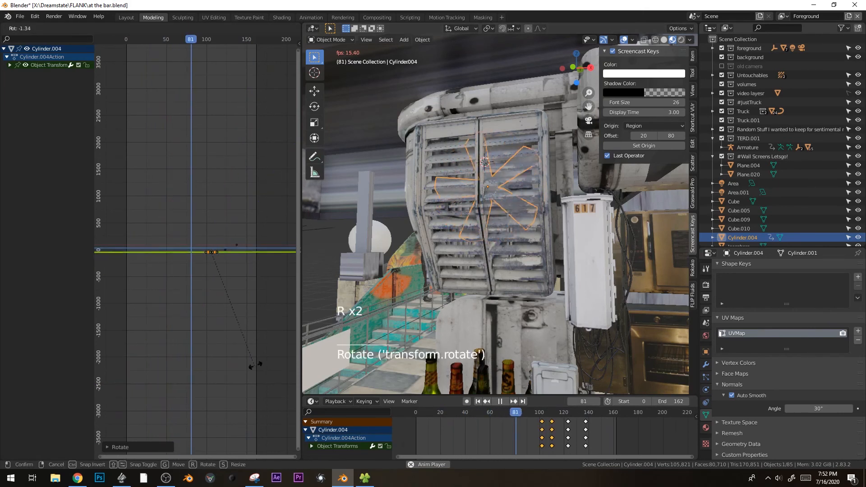
{"action": "key", "text": "r"}
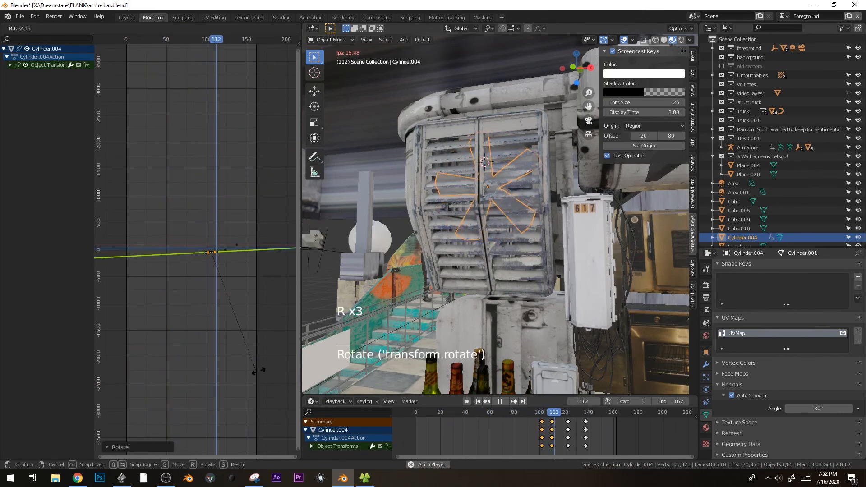
{"action": "left_click", "coordinate": [285, 321]}
Duplicate the spinning fan, scale the copy to about 0.42 and move it along its local Z axis behind the lower louvres.
{"action": "key", "text": "alt+a"}
{"action": "middle_click_drag", "start_coordinate": [492, 275], "coordinate": [513, 186]}
{"action": "key", "text": "space"}
{"action": "left_click", "coordinate": [513, 186]}
{"action": "left_click", "coordinate": [520, 170]}
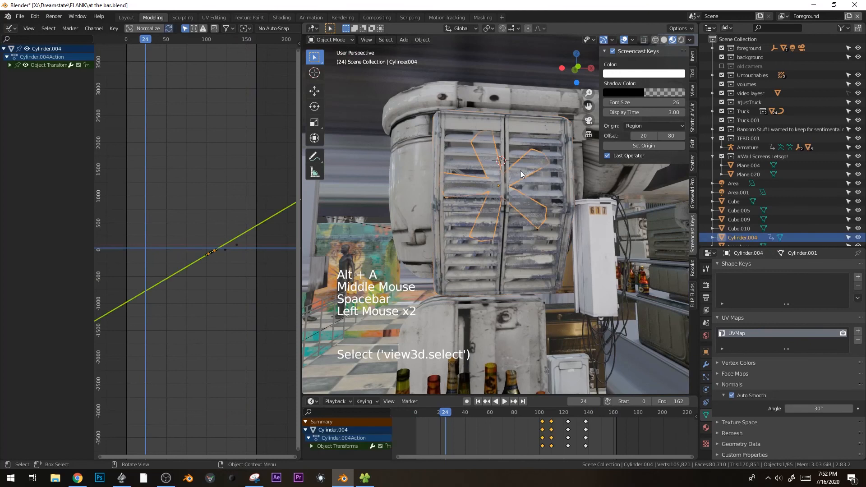
{"action": "key", "text": "shift+d"}
{"action": "left_click", "coordinate": [581, 260]}
{"action": "key", "text": "s"}
{"action": "left_click", "coordinate": [533, 263]}
{"action": "key", "text": "g"}
{"action": "key", "text": "z"}
{"action": "key", "text": "z"}
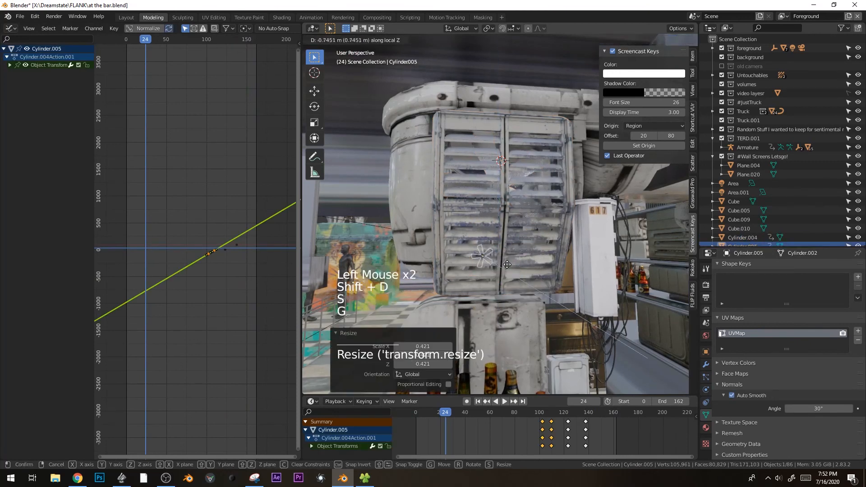
{"action": "left_click", "coordinate": [522, 264]}
Reposition the small fan behind the vent, including along its local Z axis, and adjust its size.
{"action": "middle_click_drag", "start_coordinate": [521, 265], "coordinate": [556, 297]}
{"action": "key", "text": "g"}
{"action": "left_click", "coordinate": [557, 291]}
{"action": "key", "text": "g"}
{"action": "key", "text": "z"}
{"action": "key", "text": "z"}
{"action": "left_click", "coordinate": [561, 265]}
{"action": "key", "text": "g"}
{"action": "key", "text": "s"}
{"action": "left_click", "coordinate": [571, 282]}
Play the animation through the camera to examine the spinning fans in the vent.
{"action": "key", "text": "alt+a"}
{"action": "key", "text": "KP_0"}
{"action": "scroll", "coordinate": [507, 234], "scroll_direction": "down", "scroll_amount": 4}
{"action": "middle_click_drag", "start_coordinate": [507, 234], "coordinate": [505, 240], "text": "shift"}
{"action": "key", "text": "space"}
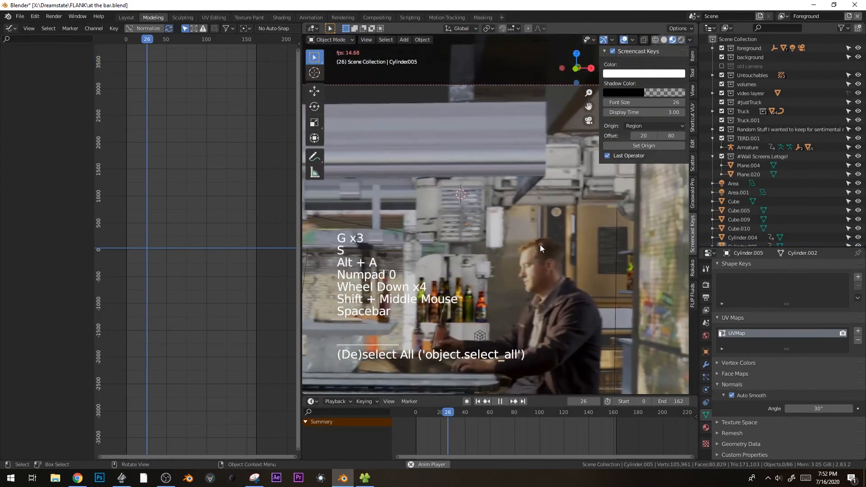
{"action": "key", "text": "space"}
Preview the vent in Rendered shading with a render region limited to the louvres and fans.
{"action": "scroll", "coordinate": [475, 224], "scroll_direction": "up", "scroll_amount": 1}
{"action": "key", "text": "z"}
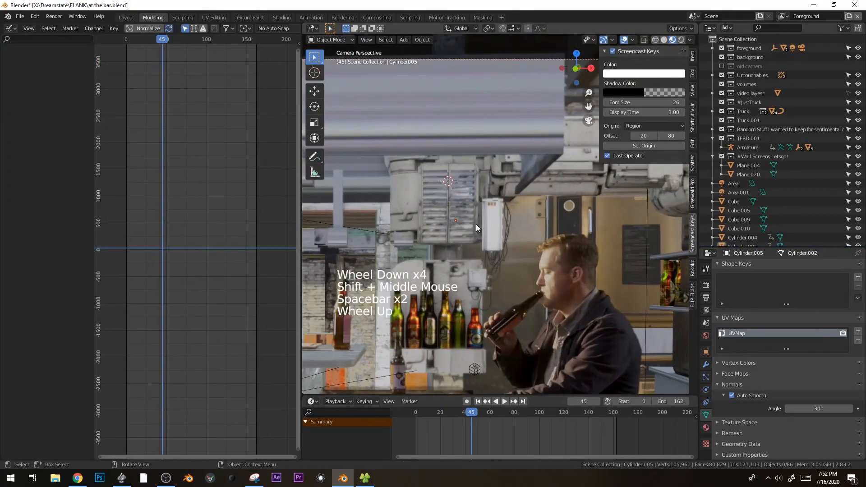
{"action": "left_click", "coordinate": [495, 180]}
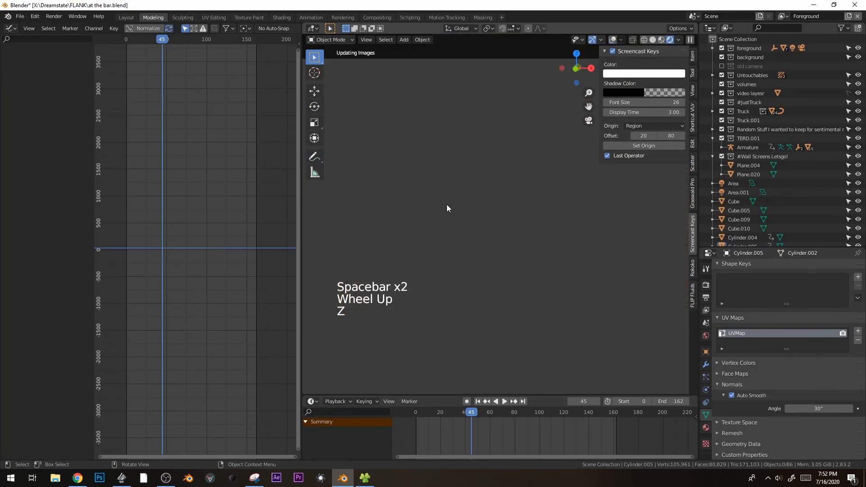
{"action": "key", "text": "ctrl+b"}
{"action": "left_click_drag", "start_coordinate": [480, 150], "coordinate": [397, 253]}
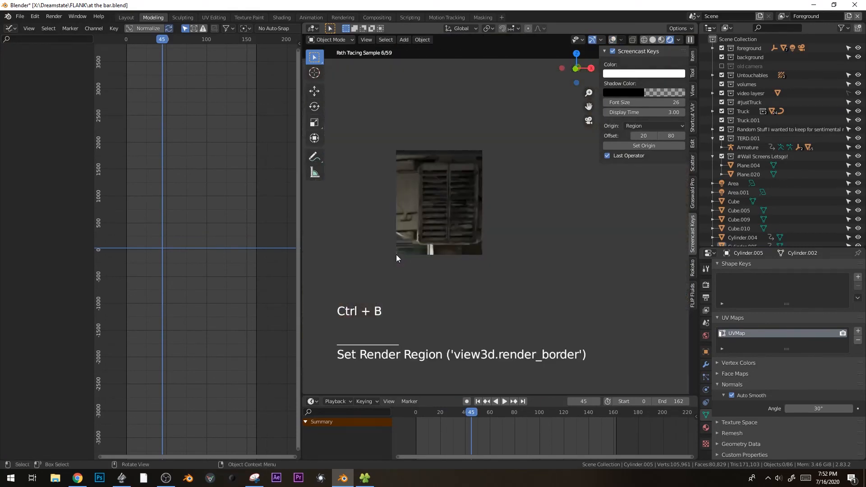
{"action": "scroll", "coordinate": [396, 254], "scroll_direction": "up", "scroll_amount": 3}
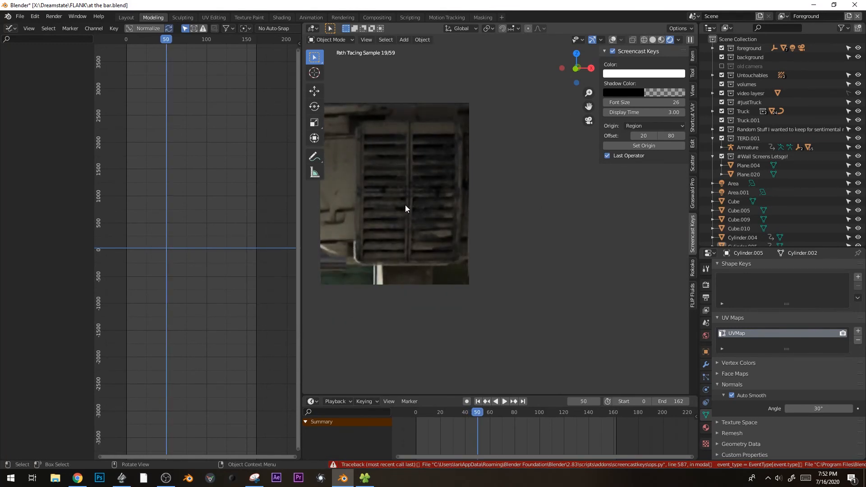
Return to Material Preview and add two evenly spaced vertical edge loops across one column of the vent's louvres.
{"action": "key", "text": "z"}
{"action": "left_click", "coordinate": [405, 256]}
{"action": "scroll", "coordinate": [382, 219], "scroll_direction": "up", "scroll_amount": 3}
{"action": "left_click", "coordinate": [362, 131]}
{"action": "middle_click_drag", "start_coordinate": [388, 168], "coordinate": [528, 229], "text": "shift"}
{"action": "left_click", "coordinate": [470, 204]}
{"action": "key", "text": "Tab"}
{"action": "scroll", "coordinate": [469, 207], "scroll_direction": "up", "scroll_amount": 2}
{"action": "key", "text": "Tab"}
{"action": "left_click", "coordinate": [443, 234]}
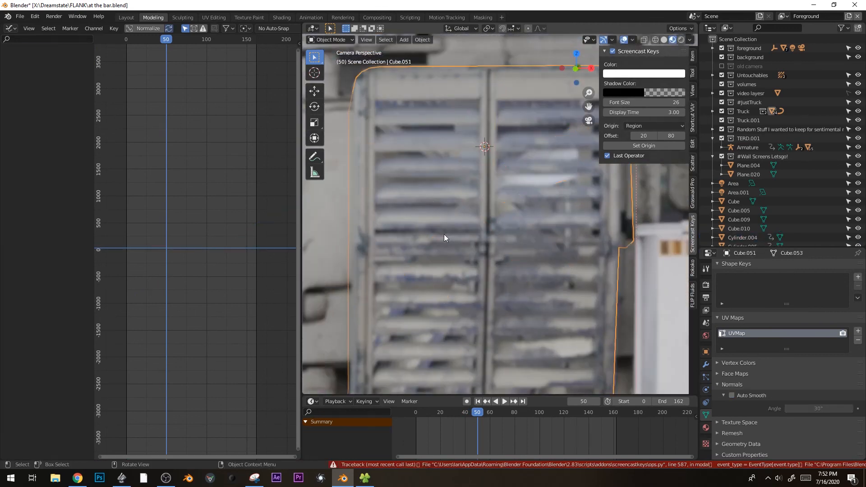
{"action": "key", "text": "Tab"}
{"action": "key", "text": "ctrl+r"}
{"action": "scroll", "coordinate": [434, 195], "scroll_direction": "up", "scroll_amount": 1}
{"action": "left_click", "coordinate": [433, 195]}
{"action": "right_click", "coordinate": [434, 195]}
Bend individual louvres by moving their middle faces, shifting the first one downward along Z.
{"action": "key", "text": "3"}
{"action": "left_click", "coordinate": [429, 198], "text": "alt"}
{"action": "left_click", "coordinate": [429, 197]}
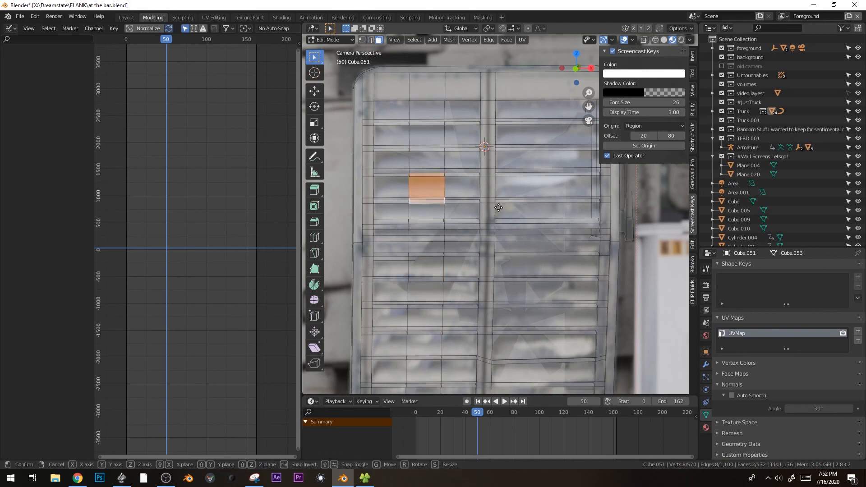
{"action": "key", "text": "z"}
{"action": "left_click", "coordinate": [525, 201]}
{"action": "key", "text": "2"}
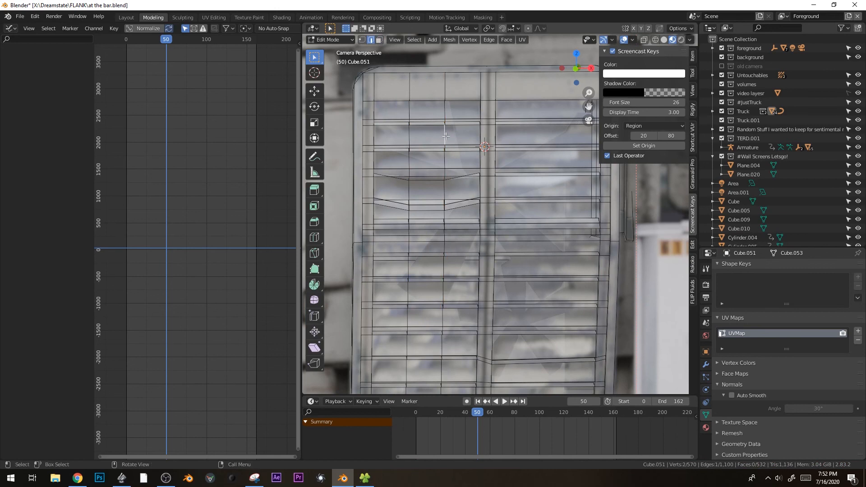
{"action": "key", "text": "3"}
{"action": "key", "text": "g"}
{"action": "left_click", "coordinate": [522, 155]}
{"action": "key", "text": "Tab"}
Zoom out from the bent louvres and play the shot in the camera view to examine them.
{"action": "scroll", "coordinate": [531, 220], "scroll_direction": "down", "scroll_amount": 4}
{"action": "key", "text": "z"}
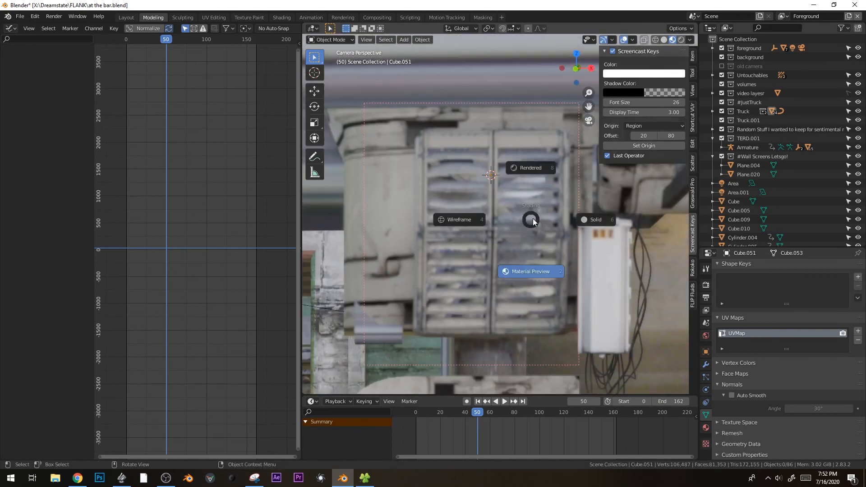
{"action": "key", "text": "space"}
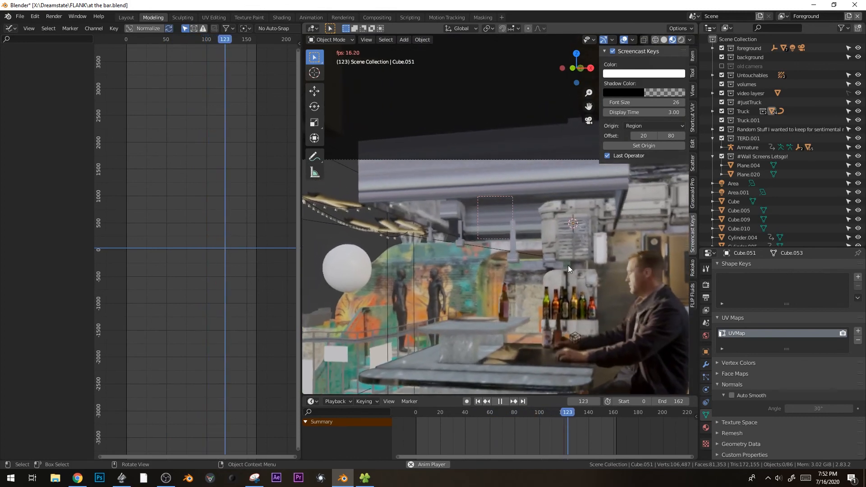
{"action": "key", "text": "space"}
Widen the 3D viewport to show the whole bar shot and play the animation.
{"action": "middle_click_drag", "start_coordinate": [442, 285], "coordinate": [496, 232], "text": "shift"}
{"action": "scroll", "coordinate": [559, 259], "scroll_direction": "down", "scroll_amount": 1}
{"action": "middle_click_drag", "start_coordinate": [515, 264], "coordinate": [547, 275], "text": "shift"}
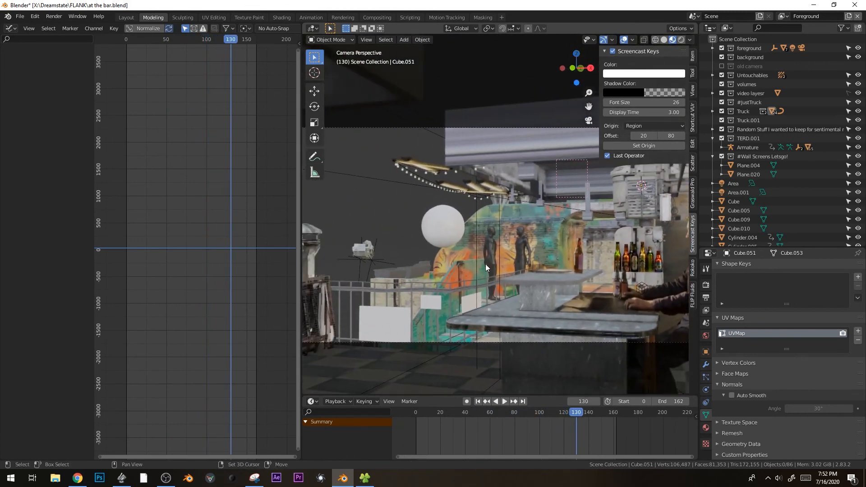
{"action": "left_click_drag", "start_coordinate": [302, 225], "coordinate": [184, 225]}
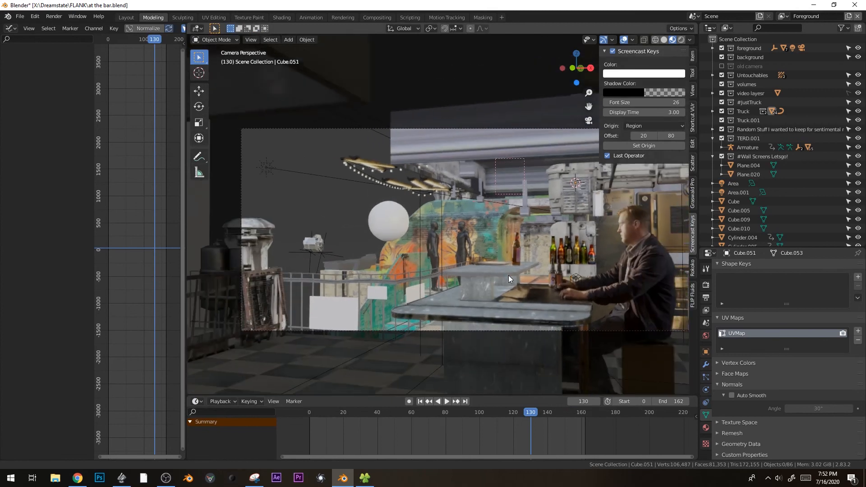
{"action": "key", "text": "space"}
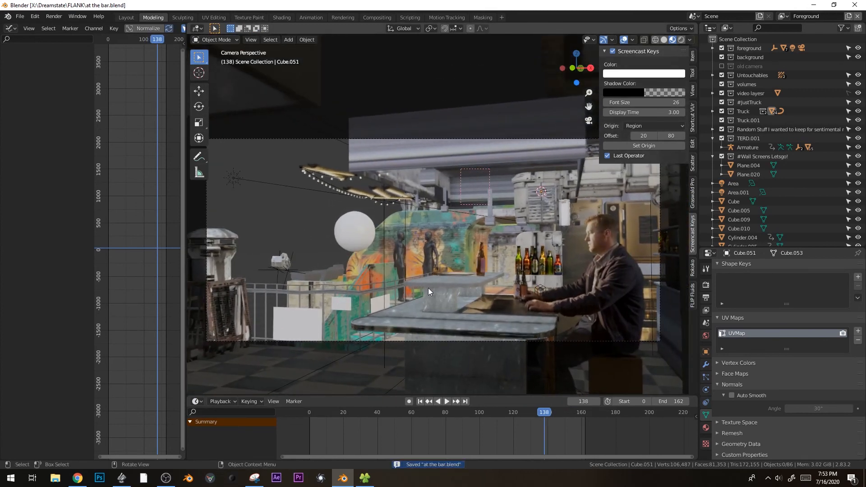
Inset a face on the front of the white bottle shelf and extrude the inset area to add panel detail.
{"action": "middle_click_drag", "start_coordinate": [428, 288], "coordinate": [507, 258]}
{"action": "scroll", "coordinate": [508, 253], "scroll_direction": "up", "scroll_amount": 2}
{"action": "left_click", "coordinate": [510, 240]}
{"action": "key", "text": "KP_Decimal"}
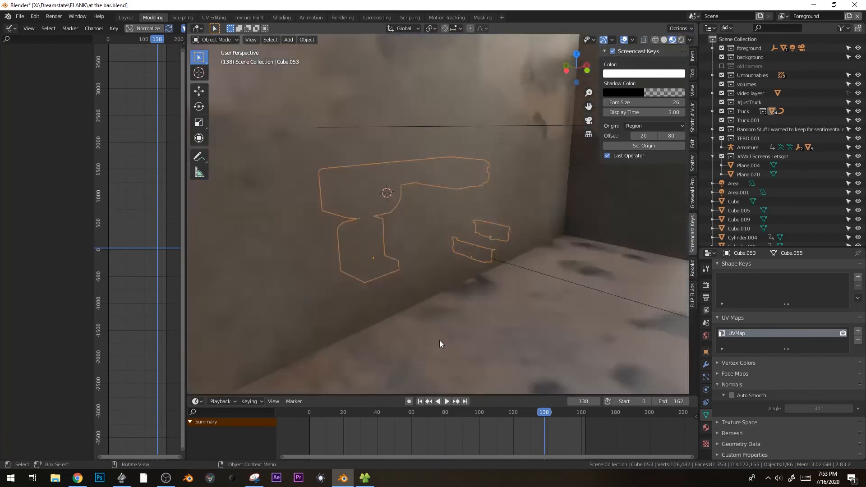
{"action": "scroll", "coordinate": [434, 293], "scroll_direction": "up", "scroll_amount": 6}
{"action": "middle_click_drag", "start_coordinate": [433, 286], "coordinate": [555, 221], "text": "shift"}
{"action": "key", "text": "Tab"}
{"action": "left_click", "coordinate": [396, 280]}
{"action": "key", "text": "i"}
{"action": "left_click", "coordinate": [611, 263]}
{"action": "key", "text": "e"}
{"action": "left_click", "coordinate": [617, 268]}
{"action": "key", "text": "Tab"}
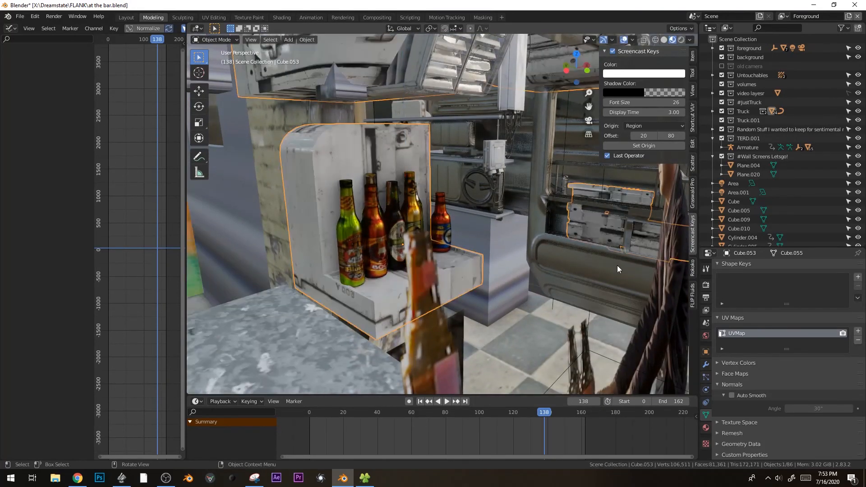
Inset the shelf's back panel face behind the bottles, extrude it about 0.04 m inward, and shift it along X.
{"action": "middle_click_drag", "start_coordinate": [618, 269], "coordinate": [593, 266]}
{"action": "key", "text": "Tab"}
{"action": "left_click", "coordinate": [392, 138]}
{"action": "key", "text": "e"}
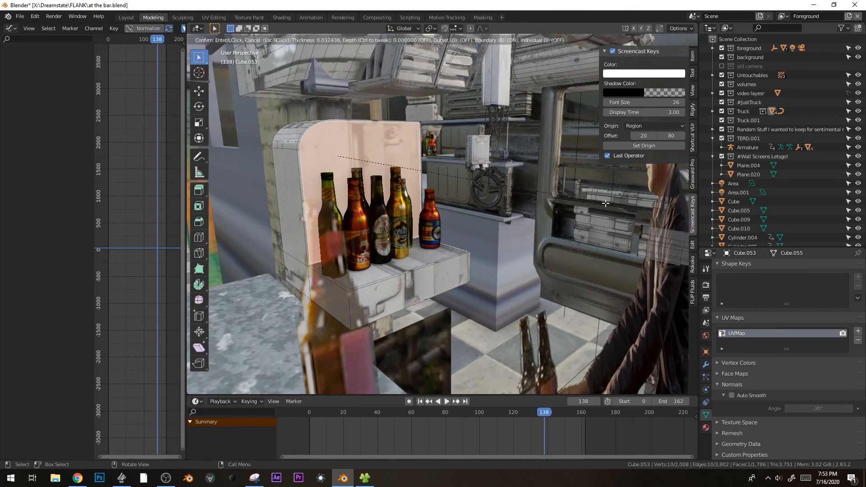
{"action": "left_click", "coordinate": [605, 204]}
{"action": "middle_click_drag", "start_coordinate": [605, 204], "coordinate": [541, 208]}
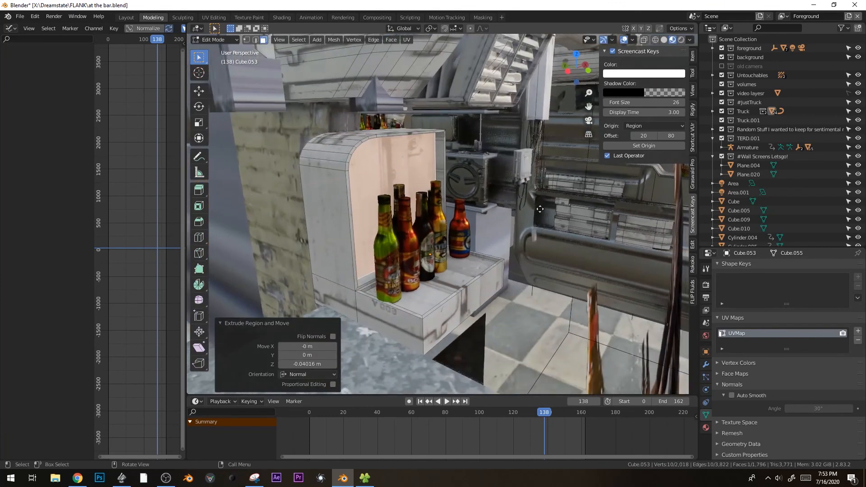
{"action": "key", "text": "g"}
{"action": "key", "text": "x"}
{"action": "left_click", "coordinate": [545, 210]}
{"action": "key", "text": "Tab"}
Return to the camera view with nothing selected and play the shot to examine the reworked bottle shelf.
{"action": "middle_click_drag", "start_coordinate": [541, 220], "coordinate": [523, 240]}
{"action": "left_click", "coordinate": [469, 149]}
{"action": "middle_click_drag", "start_coordinate": [469, 148], "coordinate": [487, 208]}
{"action": "key", "text": "KP_0"}
{"action": "key", "text": "alt+a"}
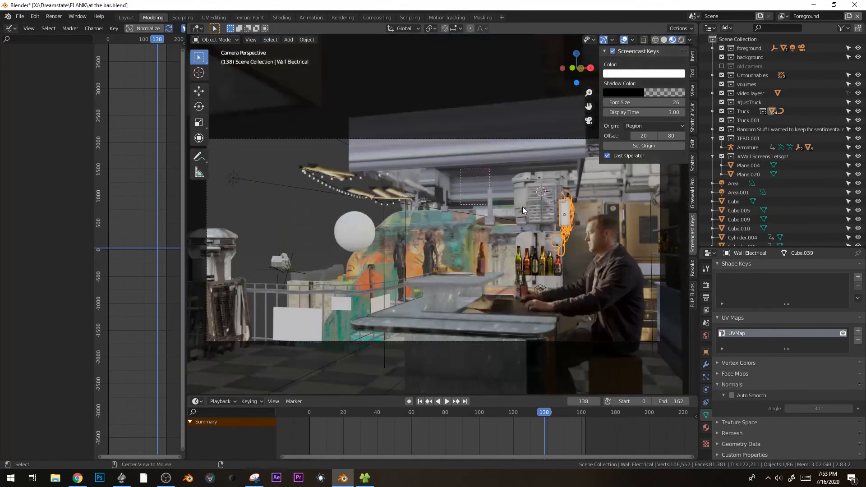
{"action": "key", "text": "space"}
{"action": "key", "text": "space"}
Unwrap the large panel face beneath the bar's overhead canopy and play the animation in the camera view.
{"action": "left_click", "coordinate": [472, 194]}
{"action": "key", "text": "Tab"}
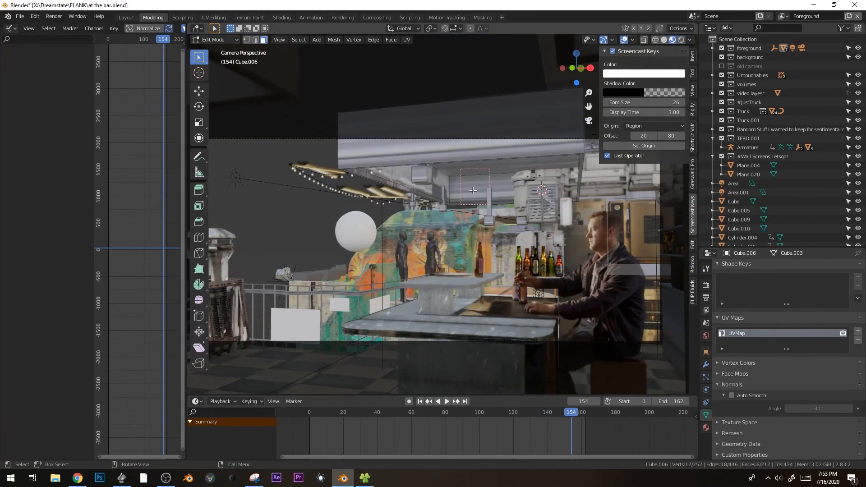
{"action": "right_click", "coordinate": [472, 191]}
{"action": "left_click", "coordinate": [450, 145]}
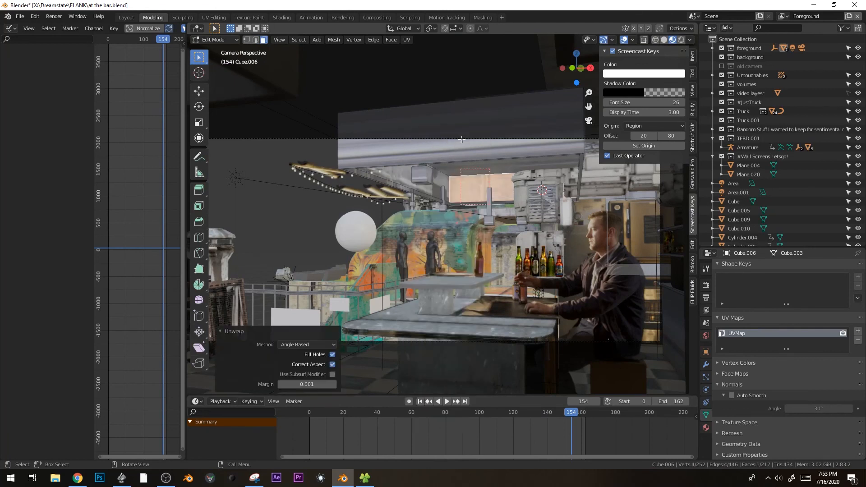
{"action": "key", "text": "Tab"}
{"action": "key", "text": "space"}
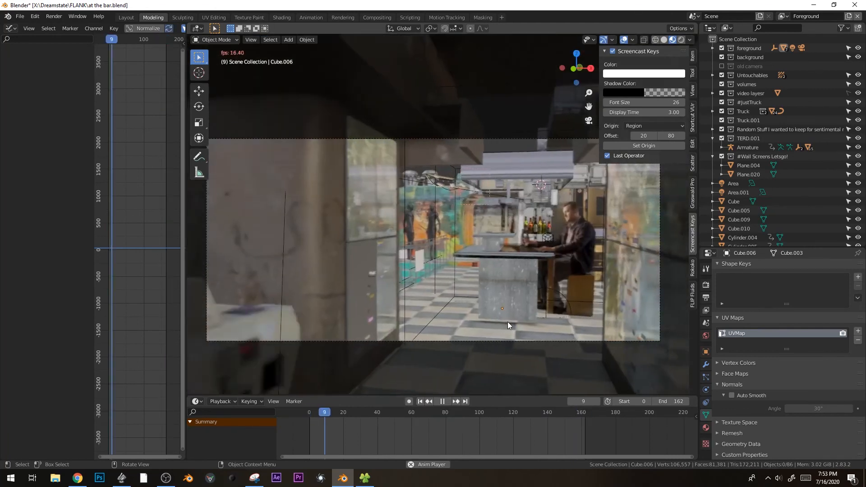